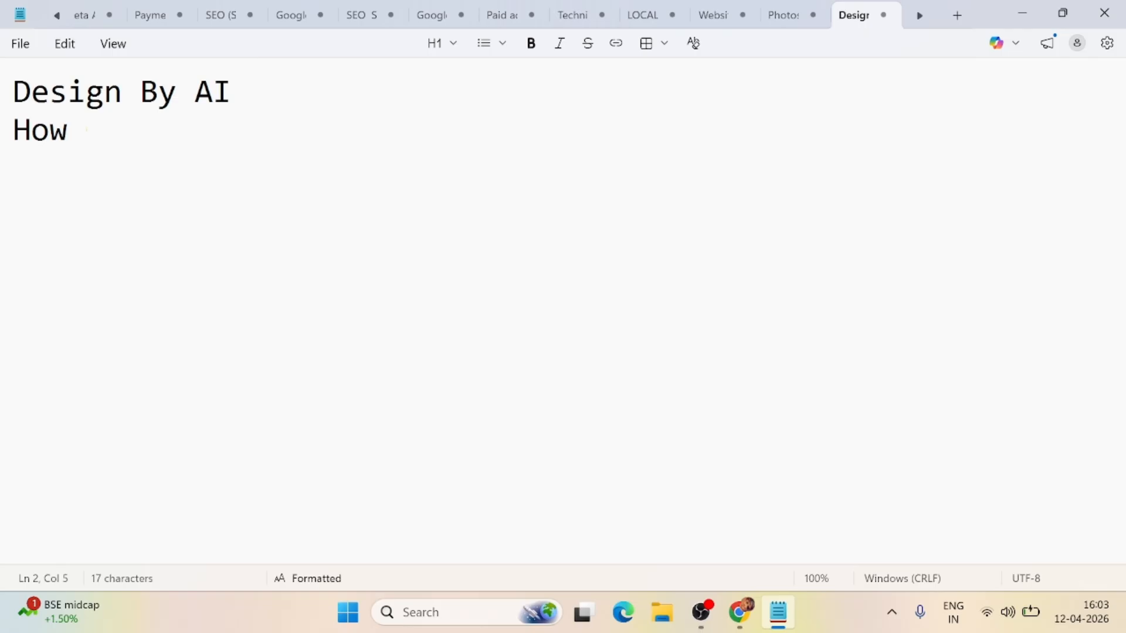
Complete the second heading line of the notes so it reads "How To Generate Prompt".
{"action": "type", "text": "G"}
{"action": "key", "text": "BackSpace"}
{"action": "type", "text": "TO"}
{"action": "key", "text": "BackSpace"}
{"action": "type", "text": "o "}
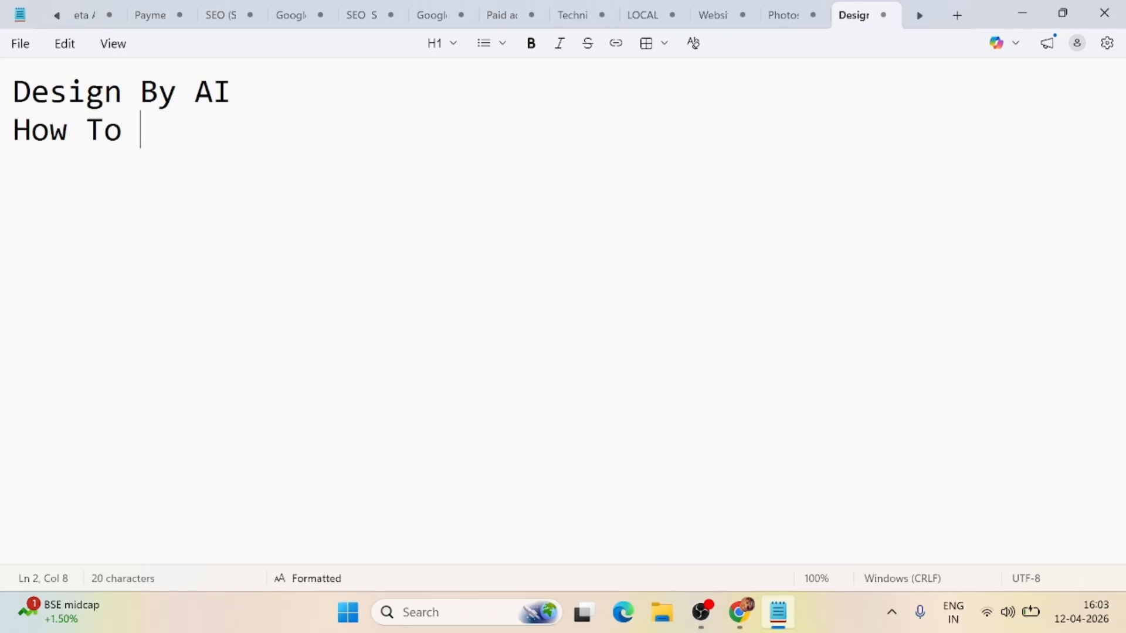
{"action": "type", "text": "Genera"}
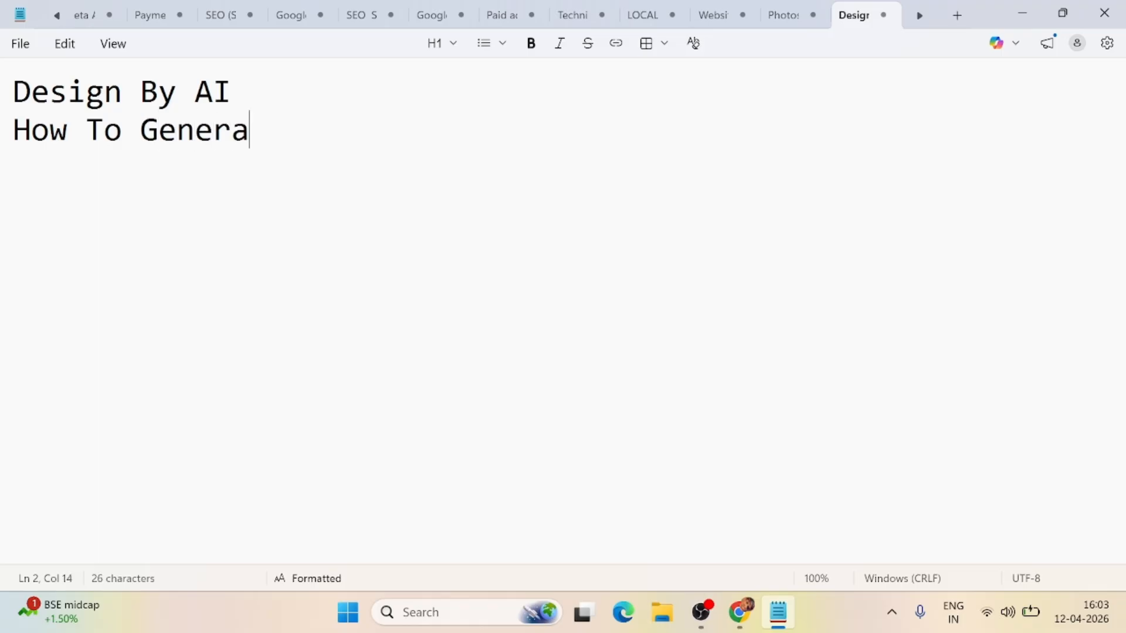
{"action": "type", "text": "te Prompt "}
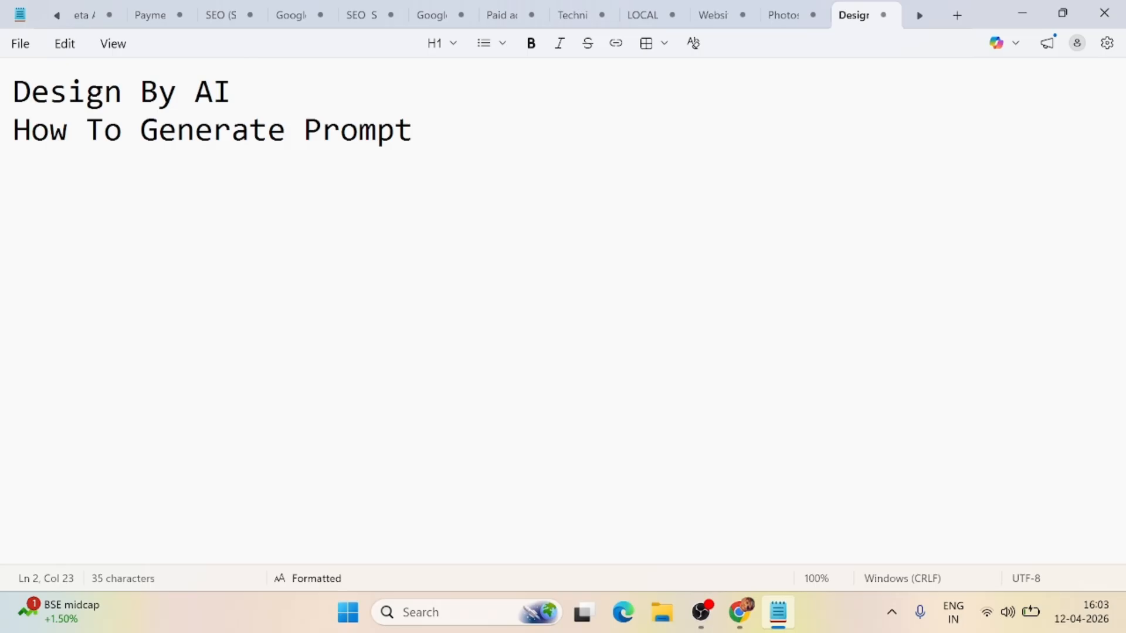
Add a third heading line reading "How to write A Prompt", with a capital P in the last word.
{"action": "type", "text": "How to"}
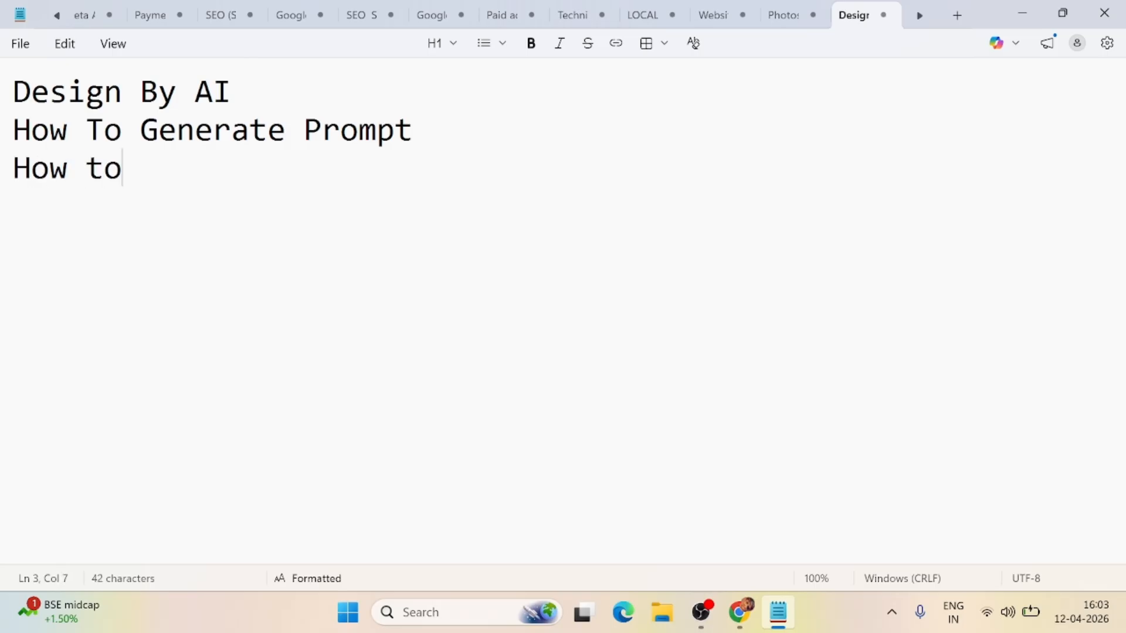
{"action": "type", "text": " write A "}
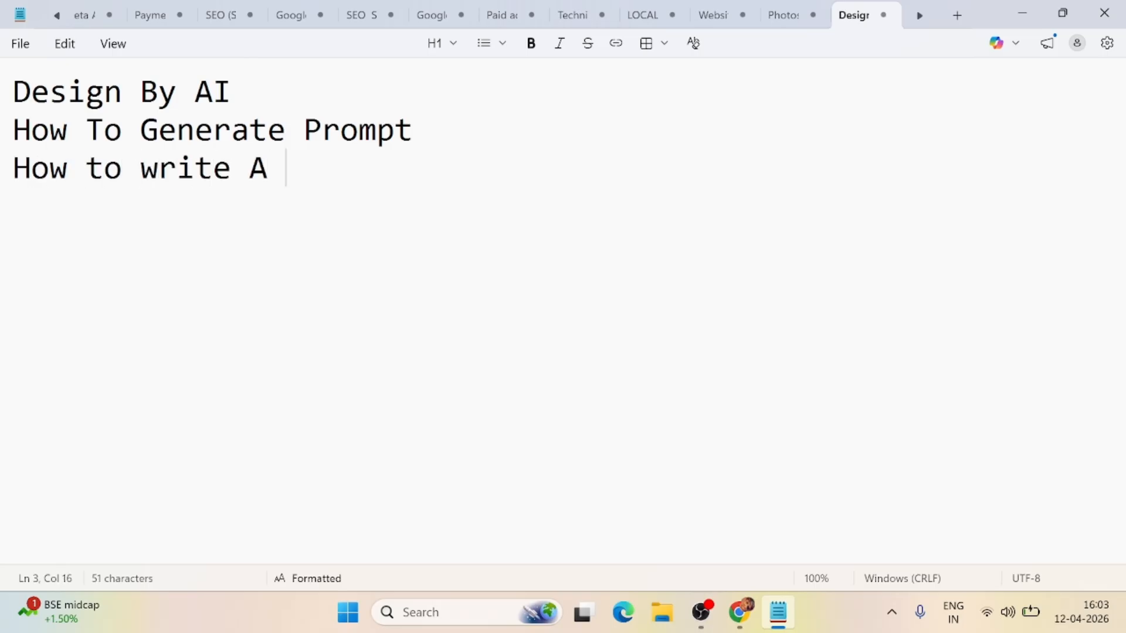
{"action": "type", "text": "prompt"}
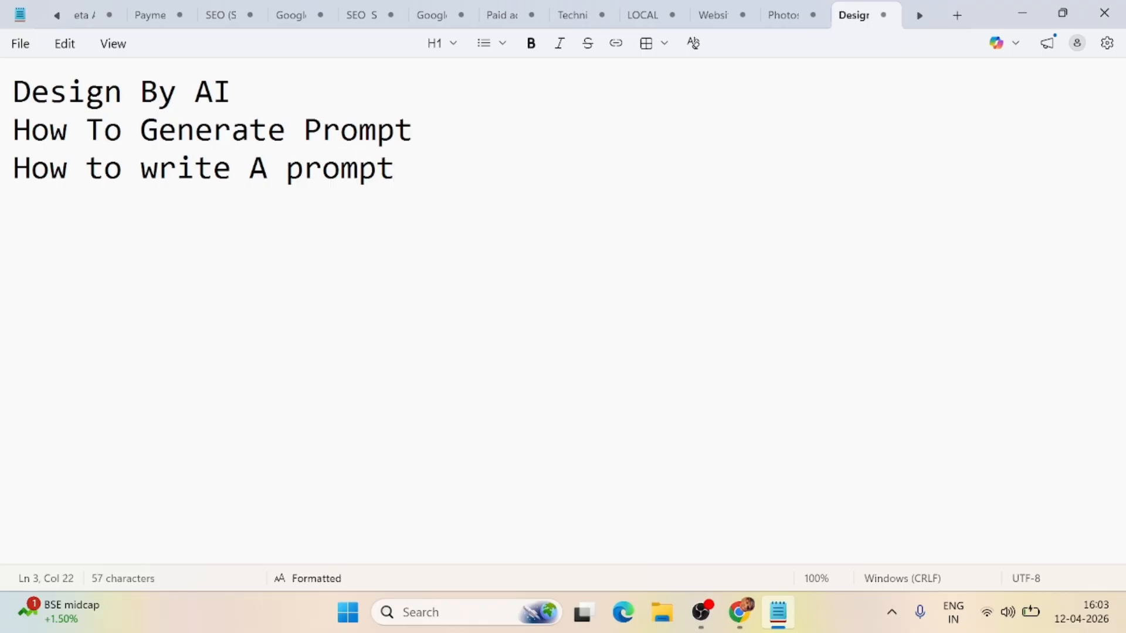
{"action": "key", "text": "Left"}
{"action": "key", "text": "Left"}
{"action": "key", "text": "Left"}
{"action": "key", "text": "Left"}
{"action": "key", "text": "Left"}
{"action": "key", "text": "BackSpace"}
{"action": "type", "text": "p"}
{"action": "key", "text": "BackSpace"}
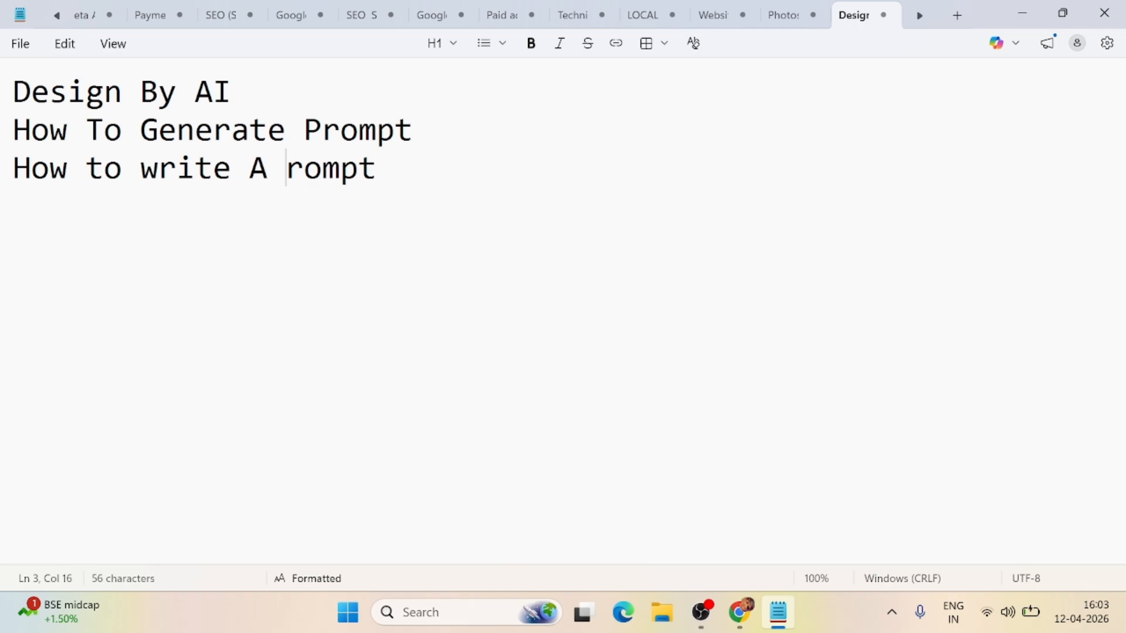
{"action": "type", "text": "P"}
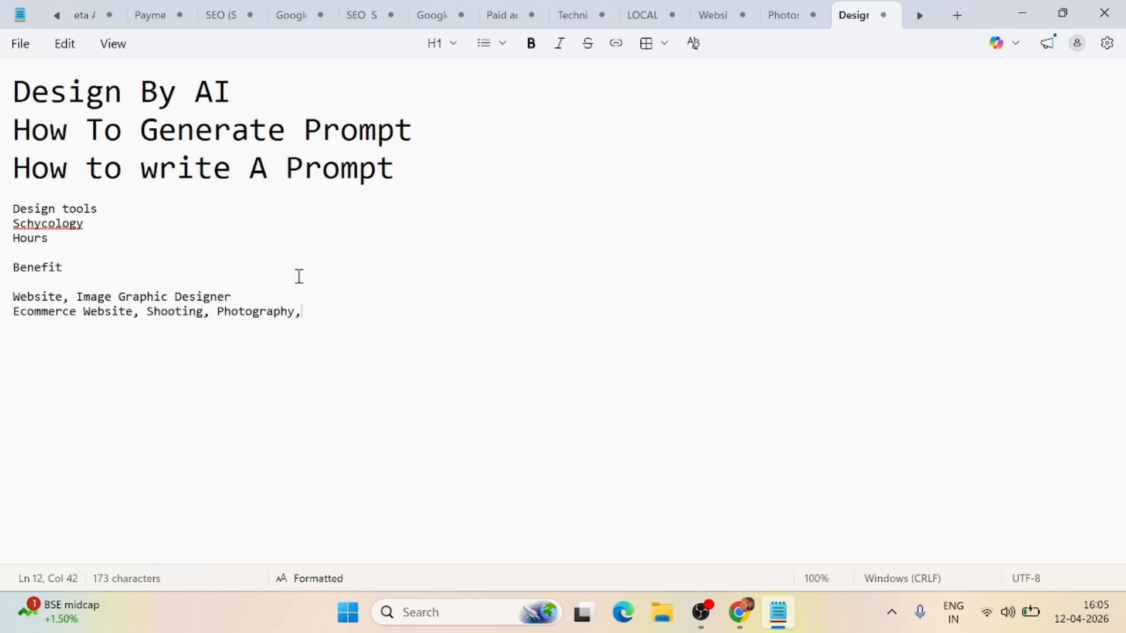
Review the notes by highlighting the prompt headings, the design tools list, and the website and photography lines in turn.
{"action": "left_click_drag", "start_coordinate": [21, 135], "coordinate": [389, 170]}
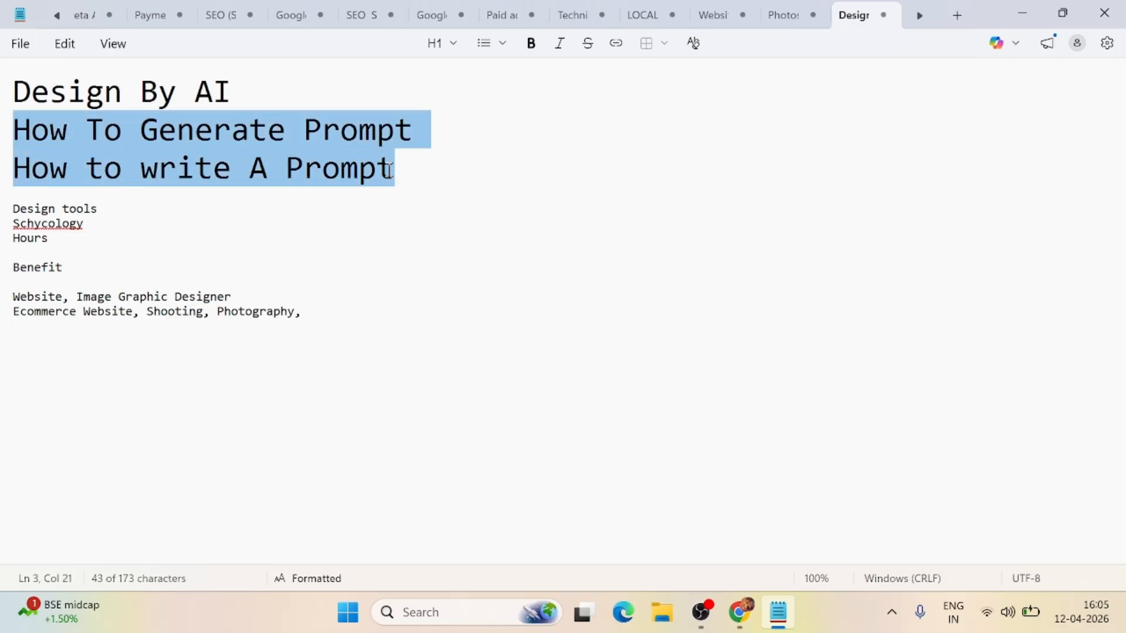
{"action": "left_click", "coordinate": [22, 211]}
{"action": "left_click", "coordinate": [12, 209]}
{"action": "left_click", "coordinate": [108, 206], "text": "shift"}
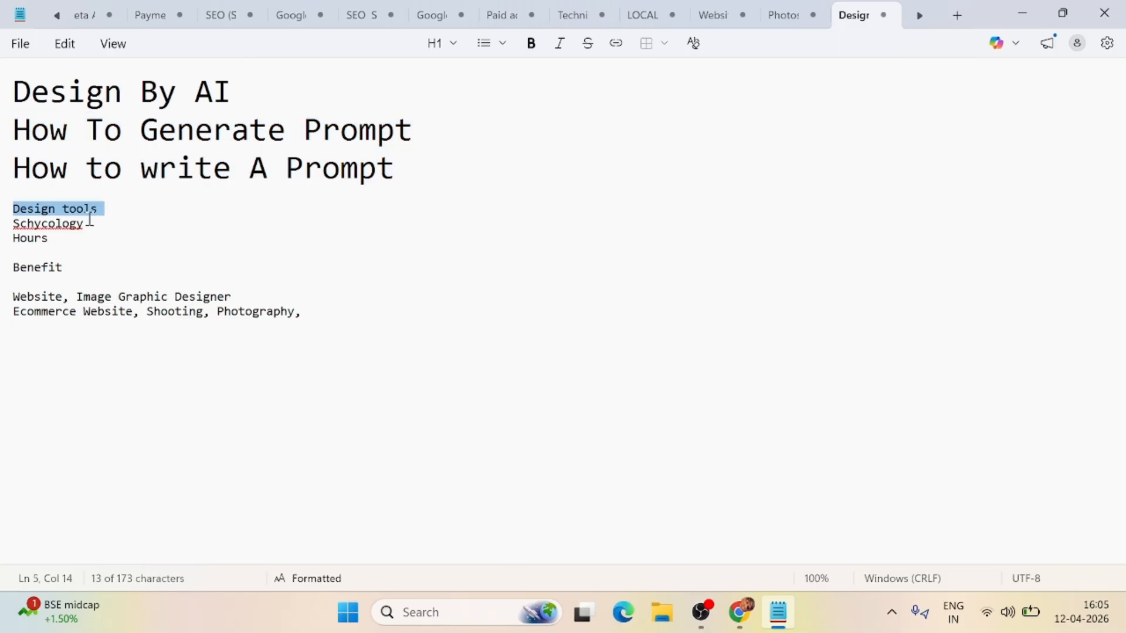
{"action": "left_click_drag", "start_coordinate": [85, 223], "coordinate": [14, 247]}
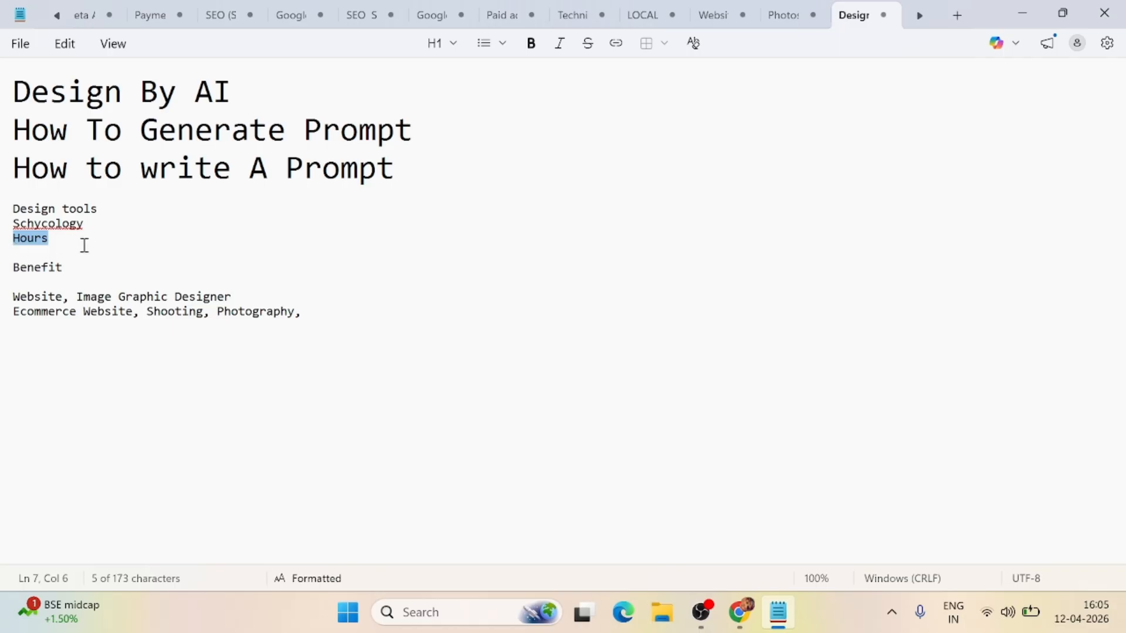
{"action": "left_click_drag", "start_coordinate": [74, 268], "coordinate": [240, 303]}
{"action": "left_click", "coordinate": [23, 296]}
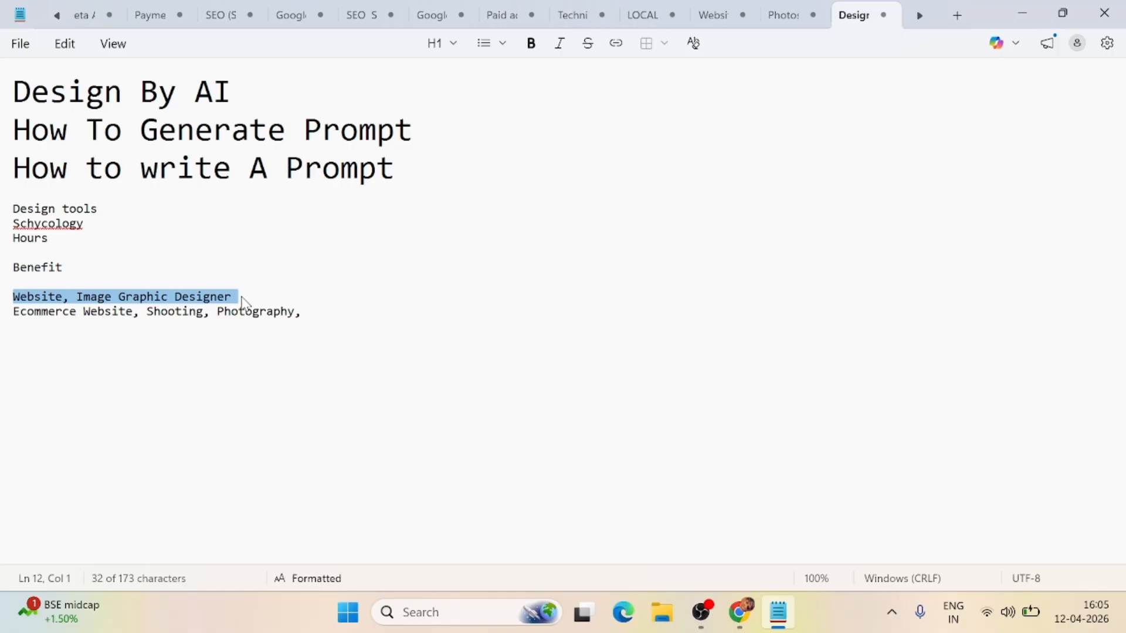
{"action": "left_click", "coordinate": [240, 297]}
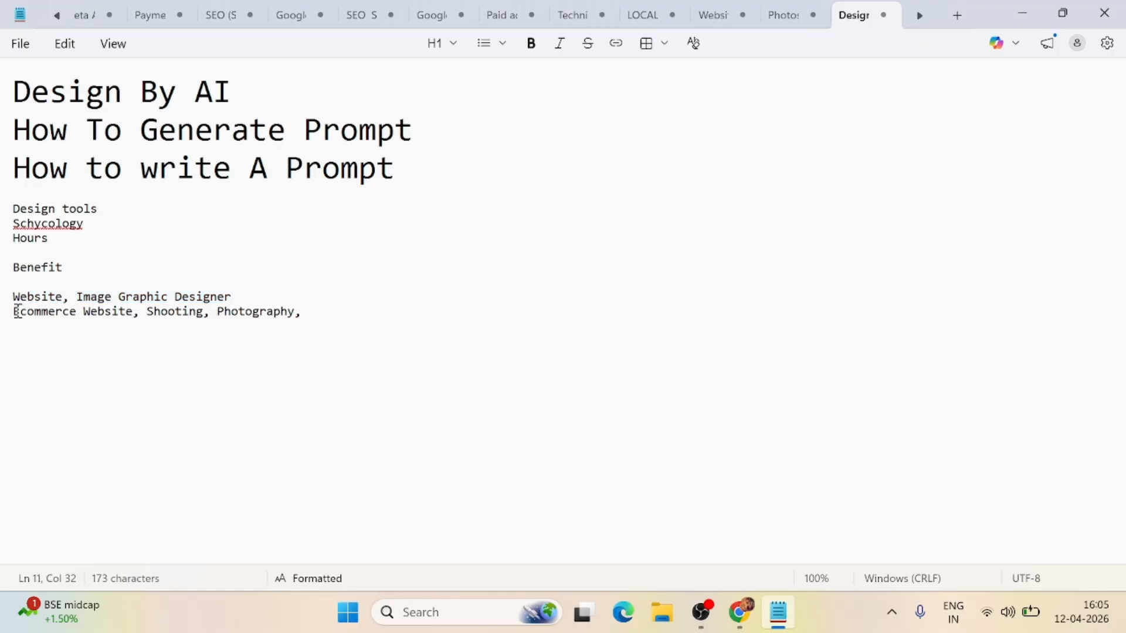
{"action": "left_click_drag", "start_coordinate": [18, 311], "coordinate": [137, 315]}
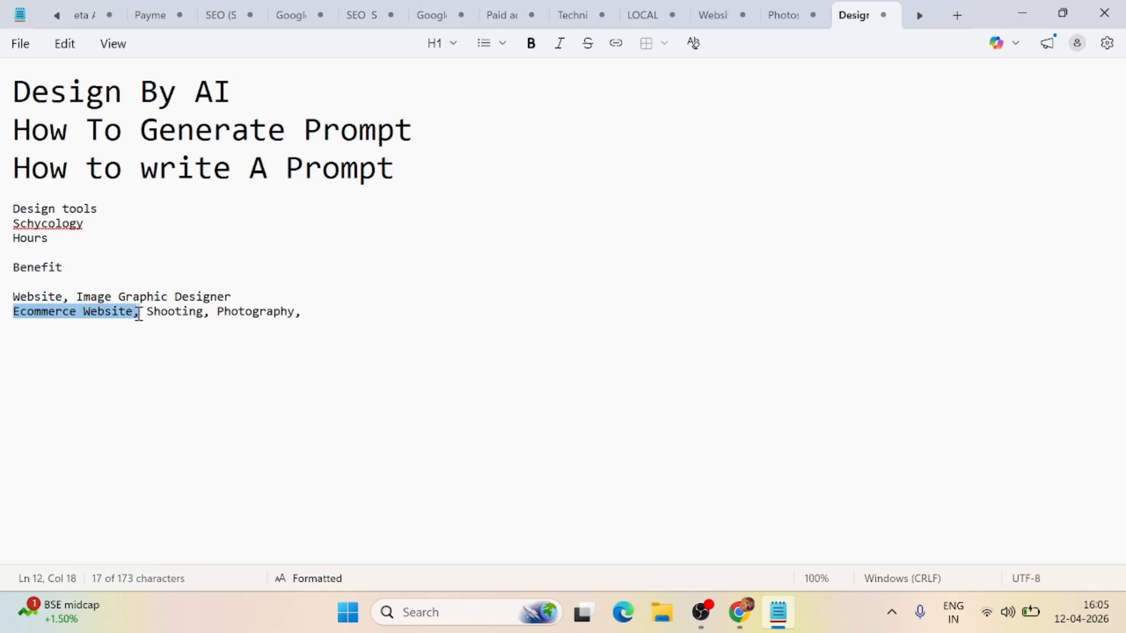
{"action": "left_click", "coordinate": [147, 312]}
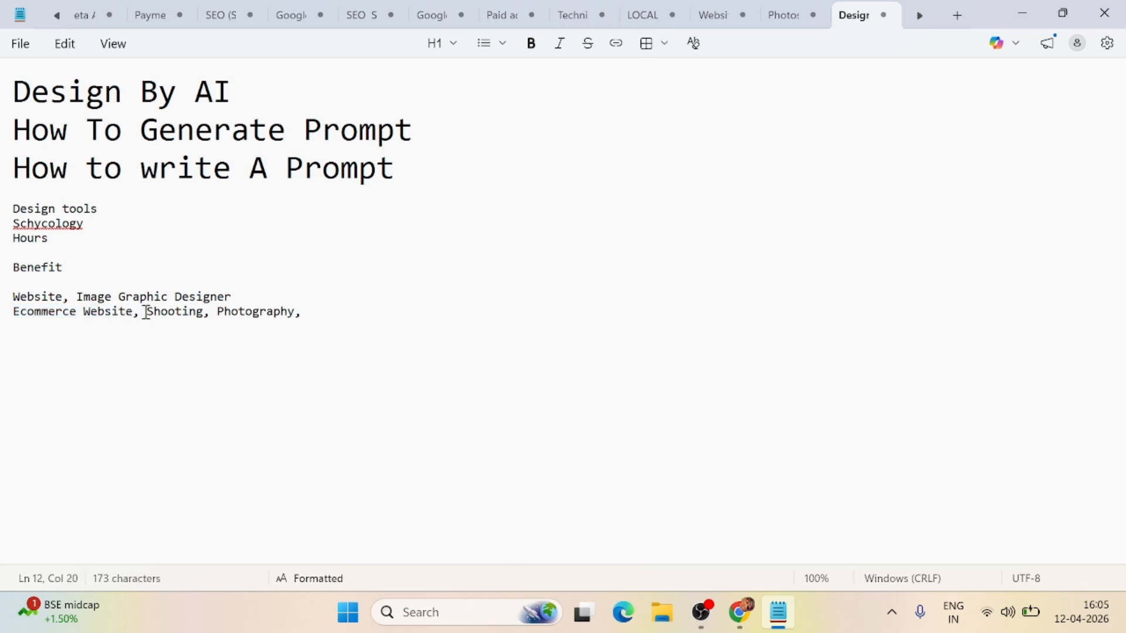
{"action": "left_click_drag", "start_coordinate": [148, 311], "coordinate": [309, 314]}
{"action": "left_click", "coordinate": [311, 314]}
Append "(ChatGPT, G-Nano Banana" to the "How To Generate Prompt" heading.
{"action": "left_click", "coordinate": [431, 130]}
{"action": "type", "text": "("}
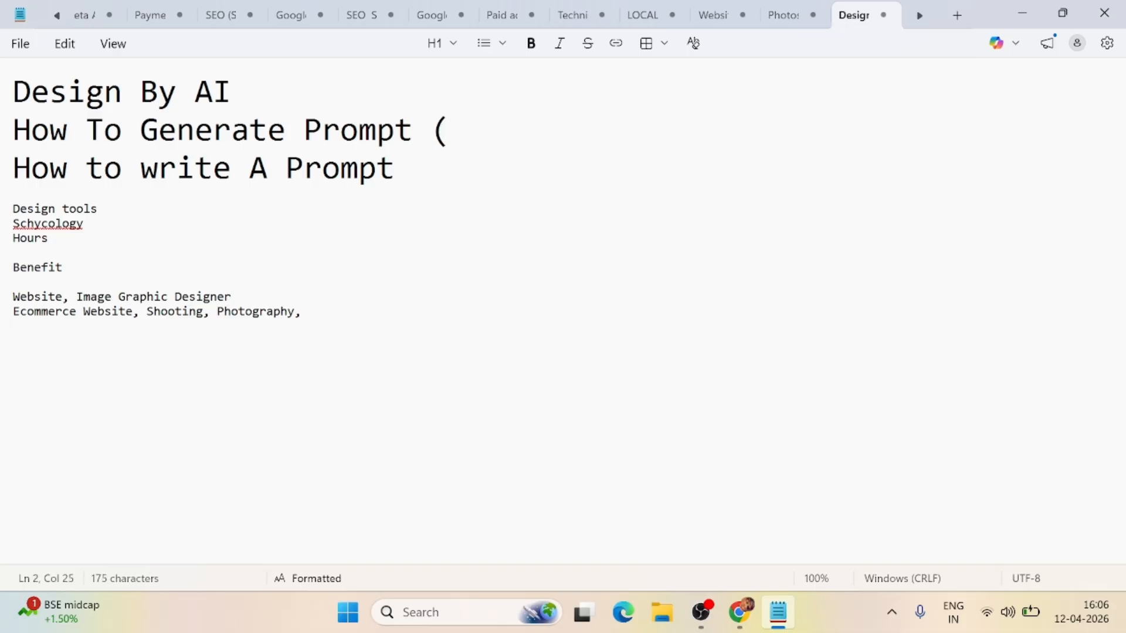
{"action": "type", "text": "Chatgtp"}
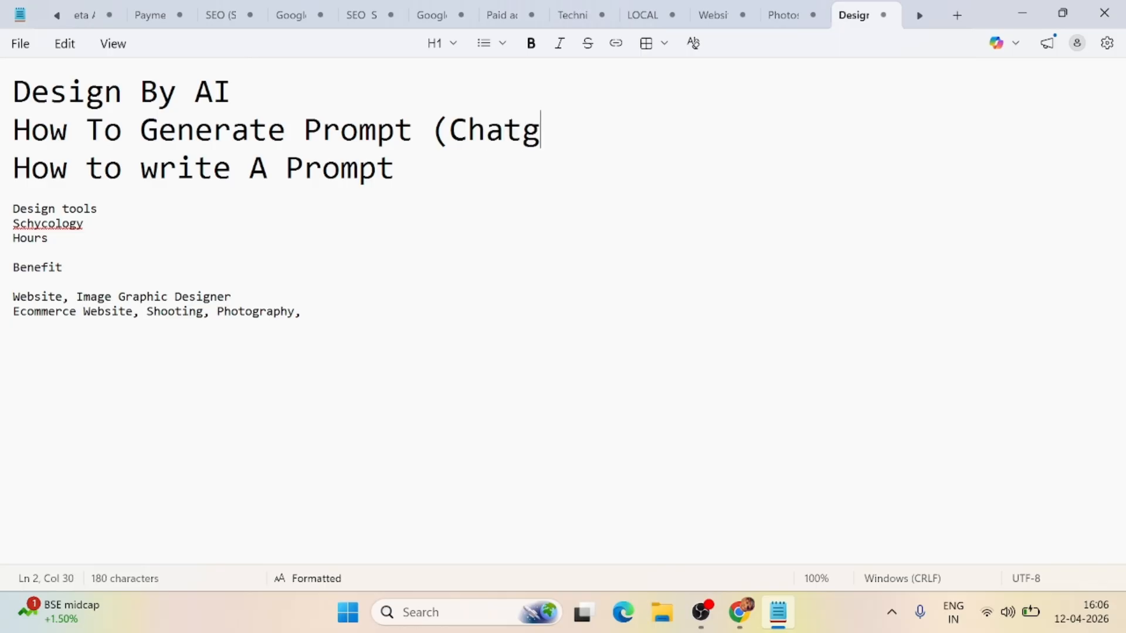
{"action": "key", "text": "BackSpace"}
{"action": "key", "text": "BackSpace"}
{"action": "key", "text": "BackSpace"}
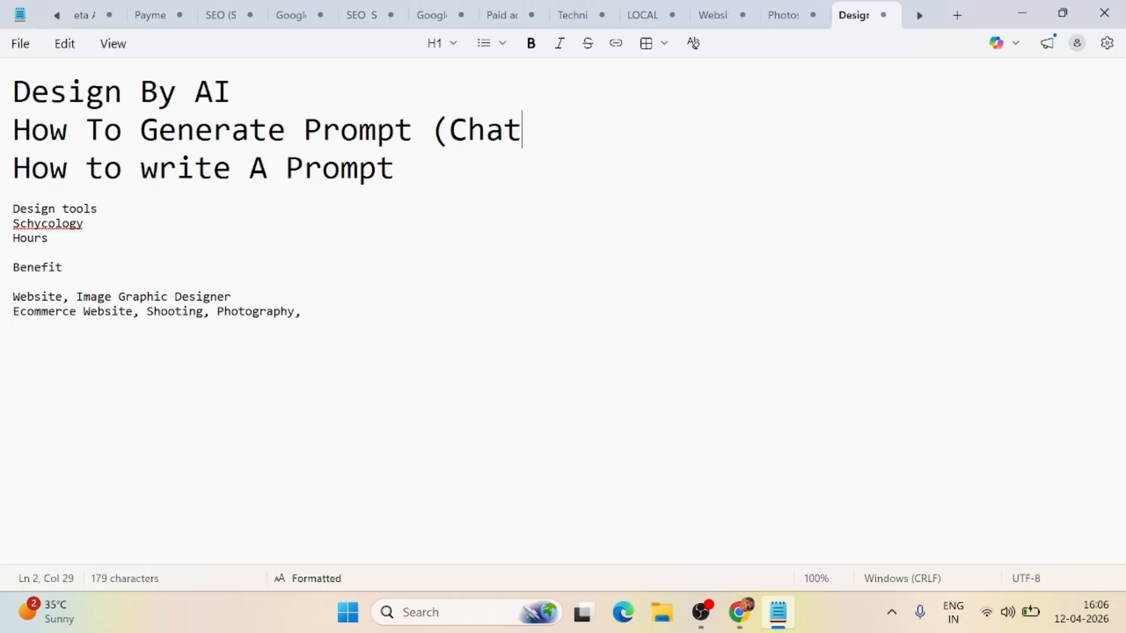
{"action": "type", "text": "Gpt"}
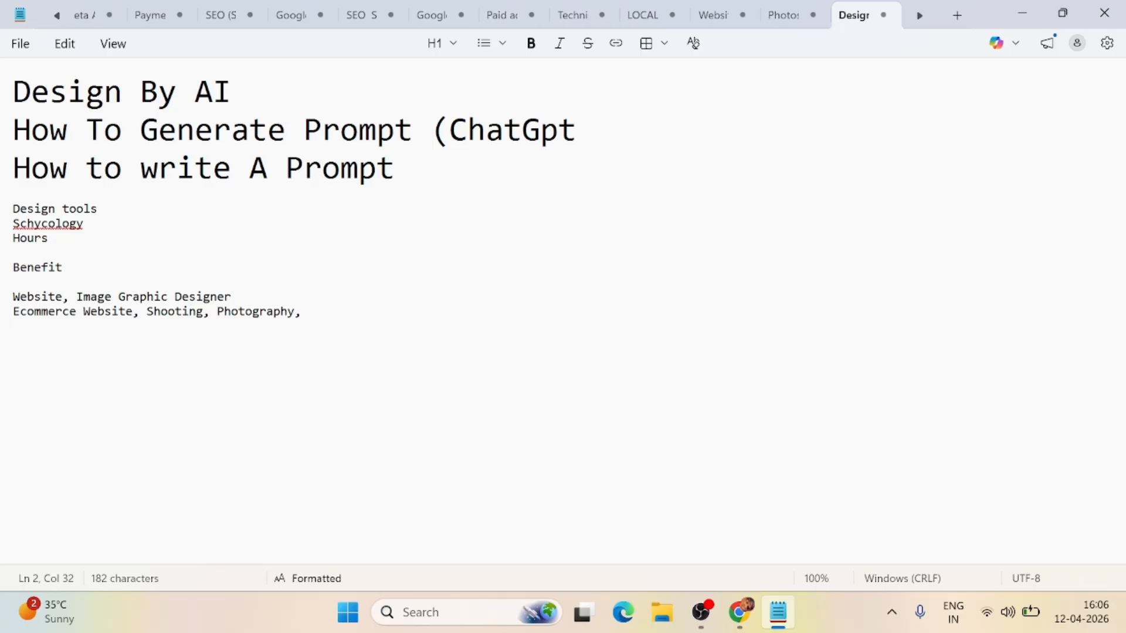
{"action": "key", "text": "BackSpace"}
{"action": "key", "text": "BackSpace"}
{"action": "type", "text": "P"}
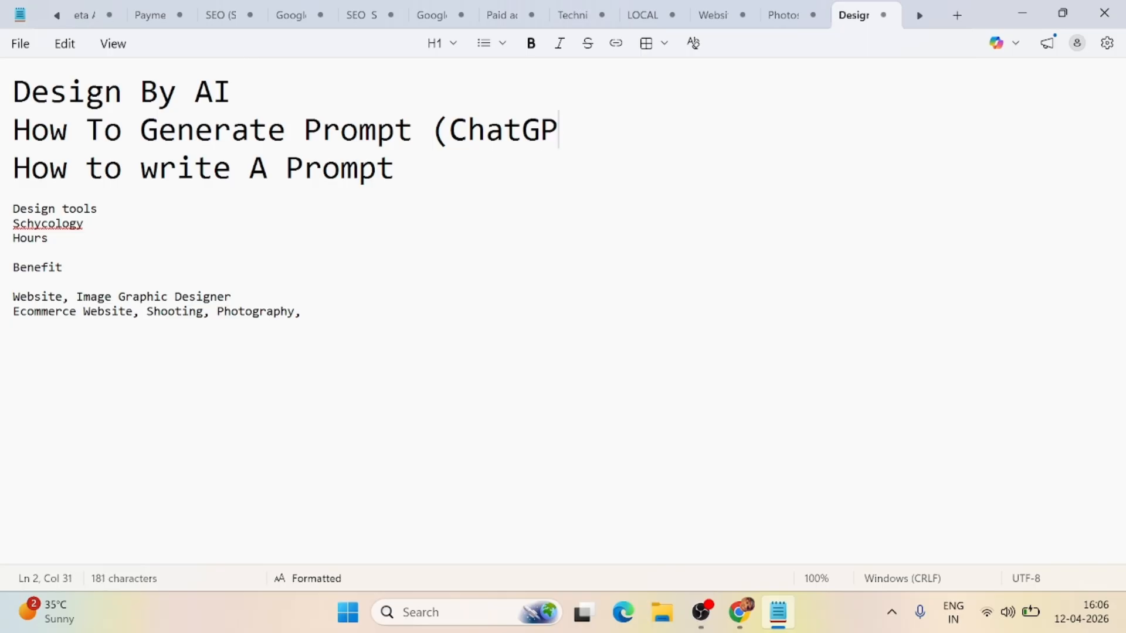
{"action": "type", "text": "T, "}
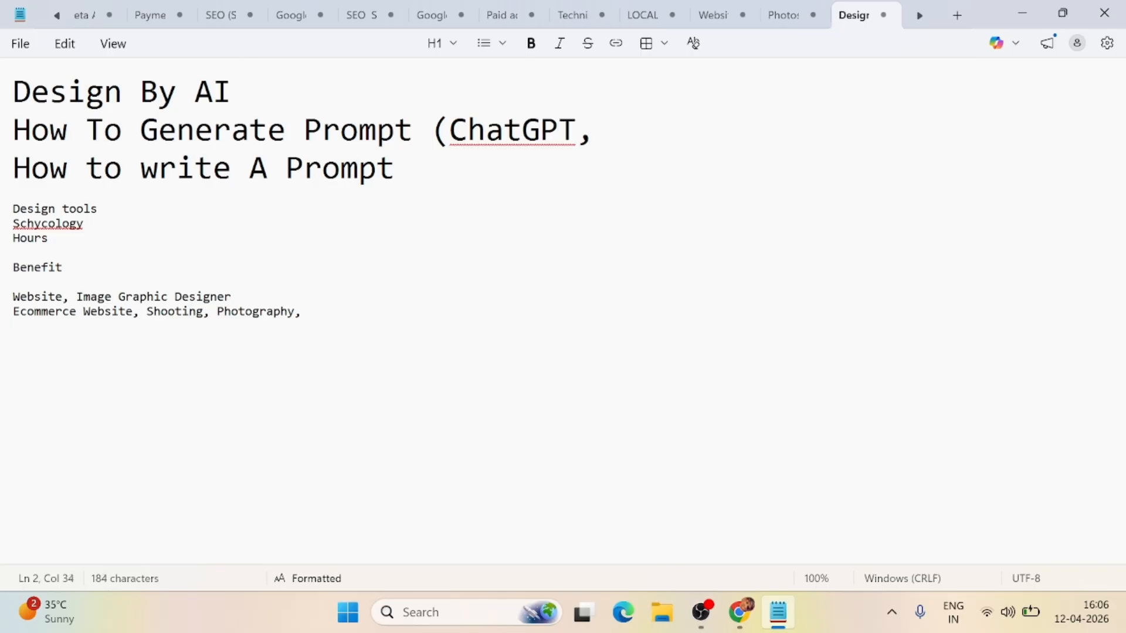
{"action": "type", "text": "G-Nano B"}
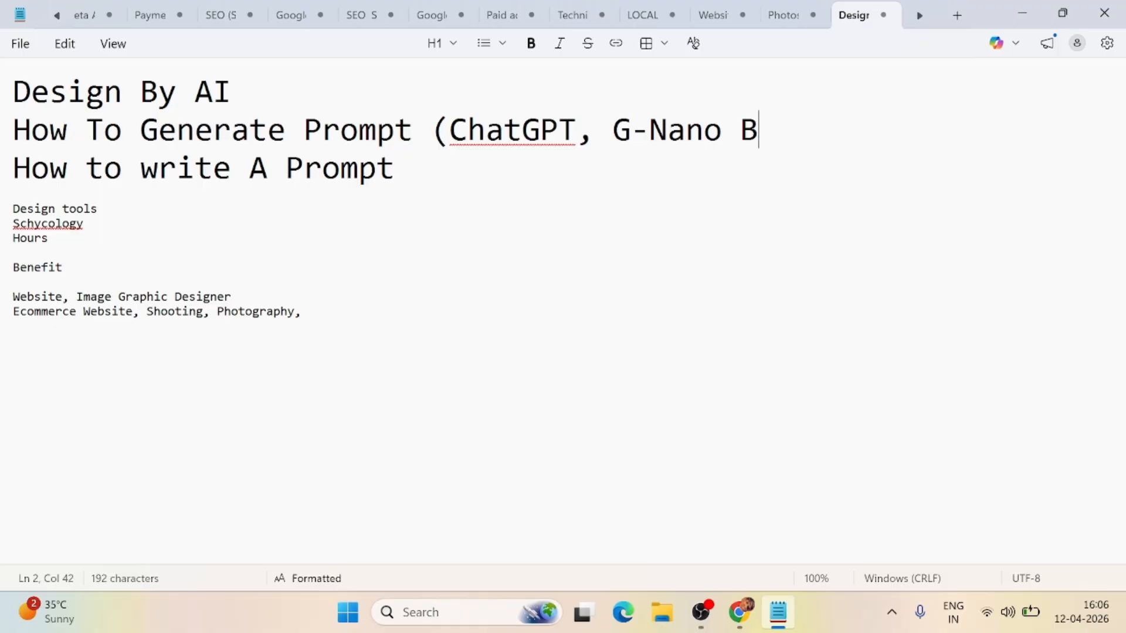
{"action": "type", "text": "anana"}
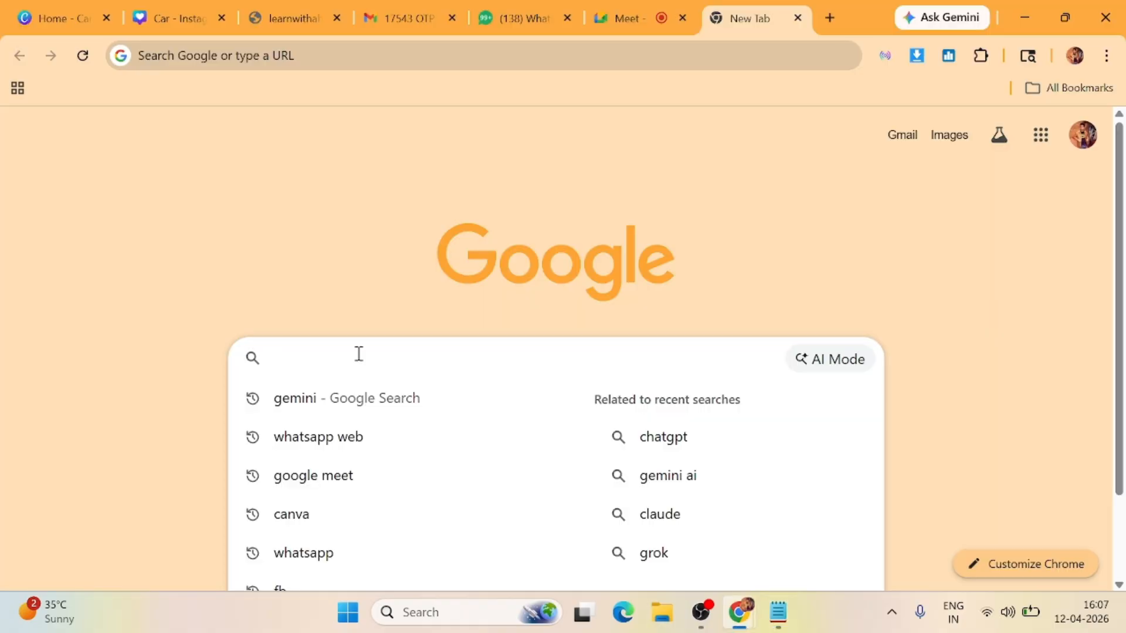
In Chrome, search Google for gemini and open the Google Gemini site.
{"action": "left_click", "coordinate": [296, 398]}
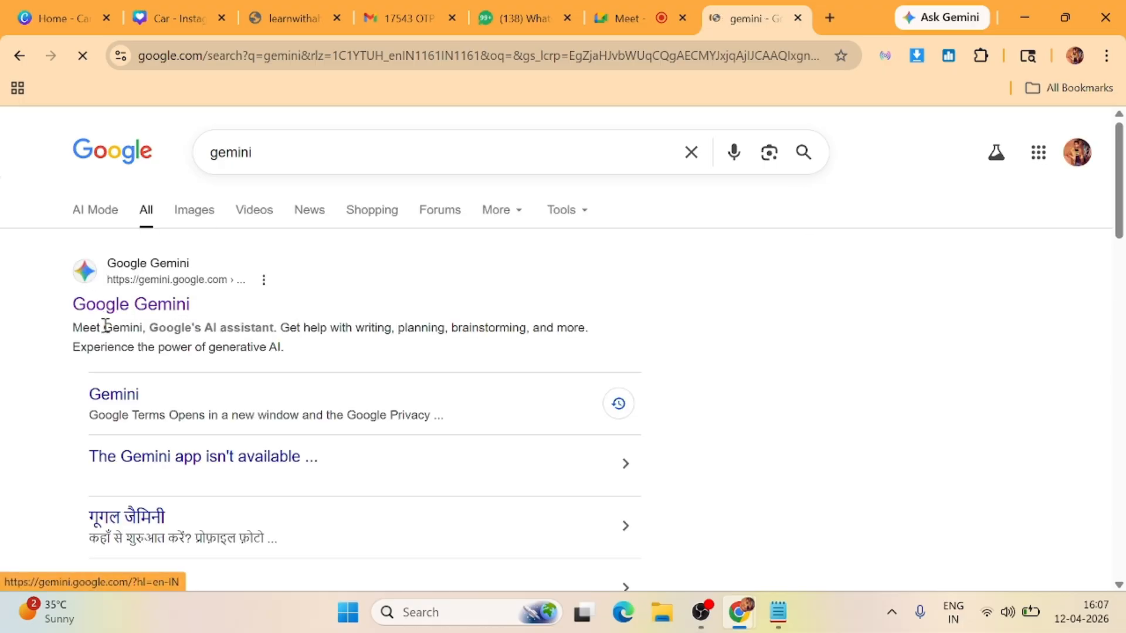
{"action": "left_click", "coordinate": [104, 310]}
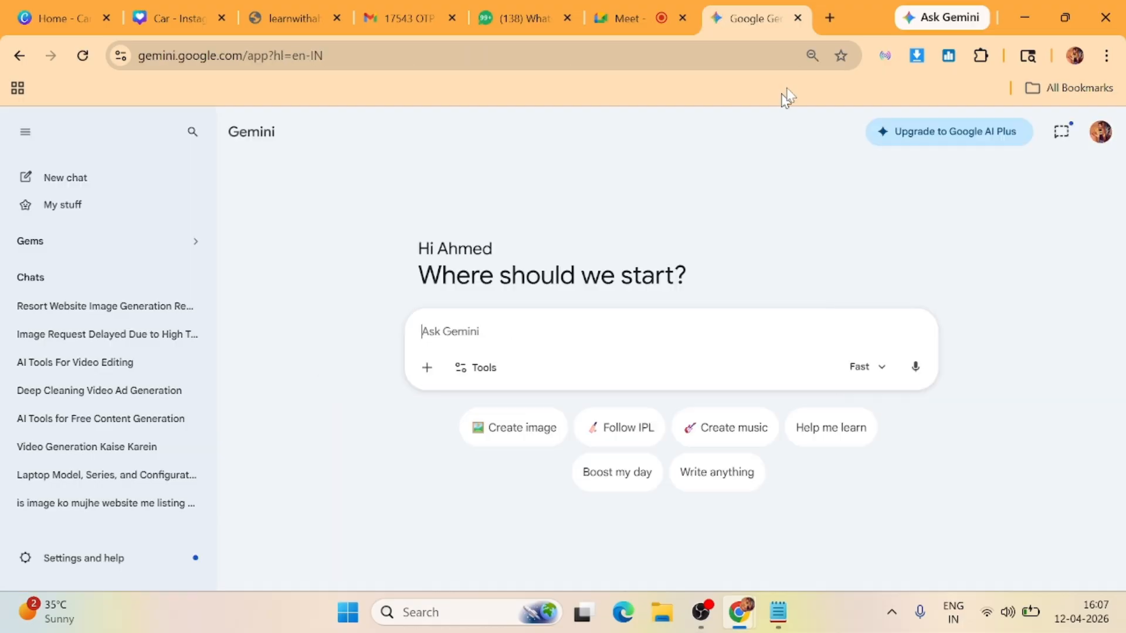
Search Google for "Chatgpt" in a new browser tab.
{"action": "left_click", "coordinate": [829, 18]}
{"action": "left_click", "coordinate": [434, 346]}
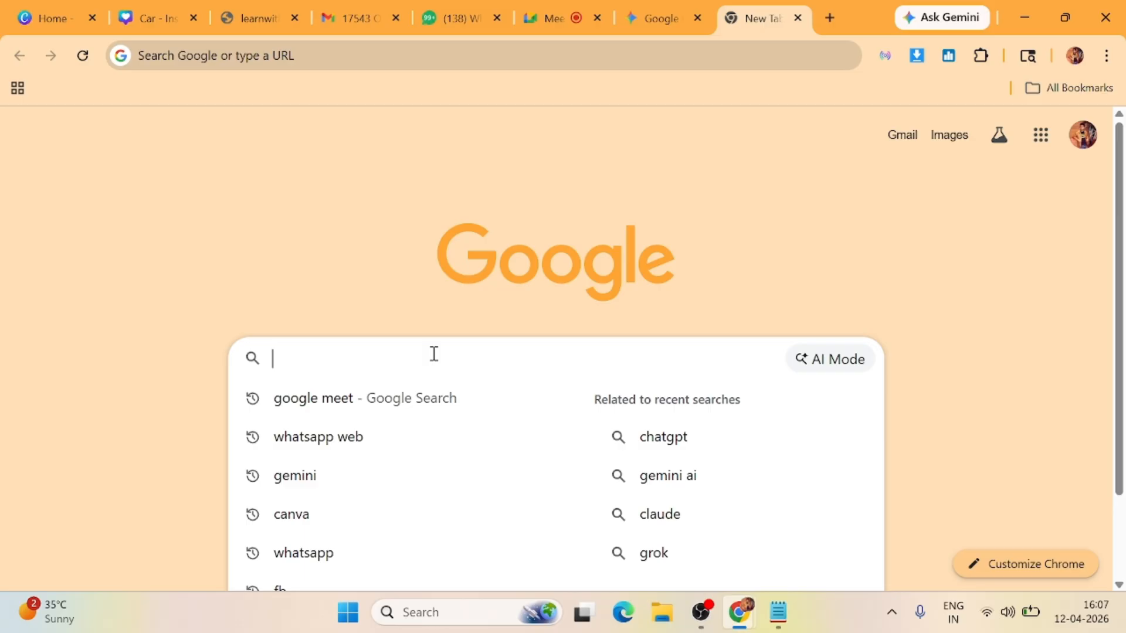
{"action": "type", "text": "CH"}
{"action": "key", "text": "BackSpace"}
{"action": "type", "text": "hatgpt"}
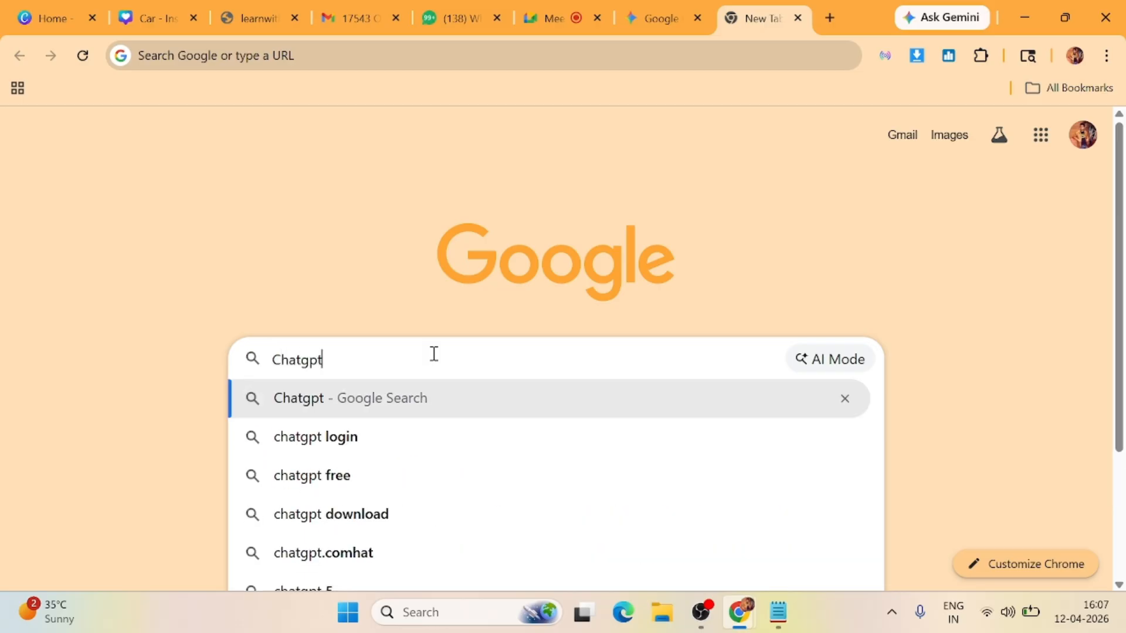
{"action": "key", "text": "Escape"}
{"action": "key", "text": "Return"}
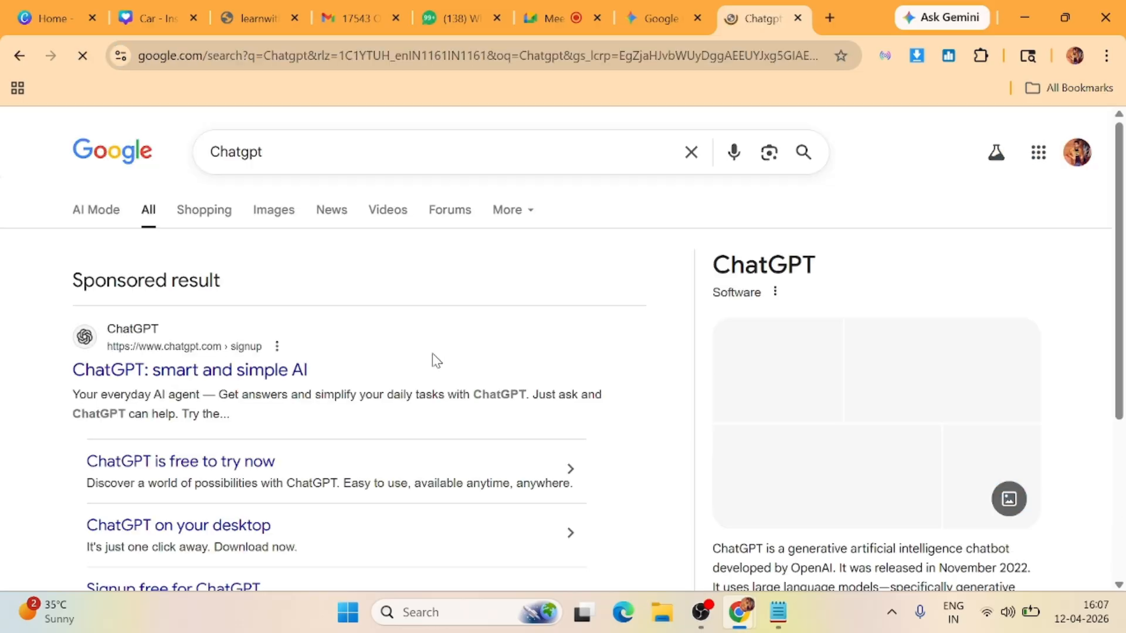
Open ChatGPT through OpenAI's Introducing ChatGPT page and its login option, and close the leftover introduction page.
{"action": "scroll", "coordinate": [85, 394], "scroll_direction": "down", "scroll_amount": 5}
{"action": "scroll", "coordinate": [90, 554], "scroll_direction": "down", "scroll_amount": 2}
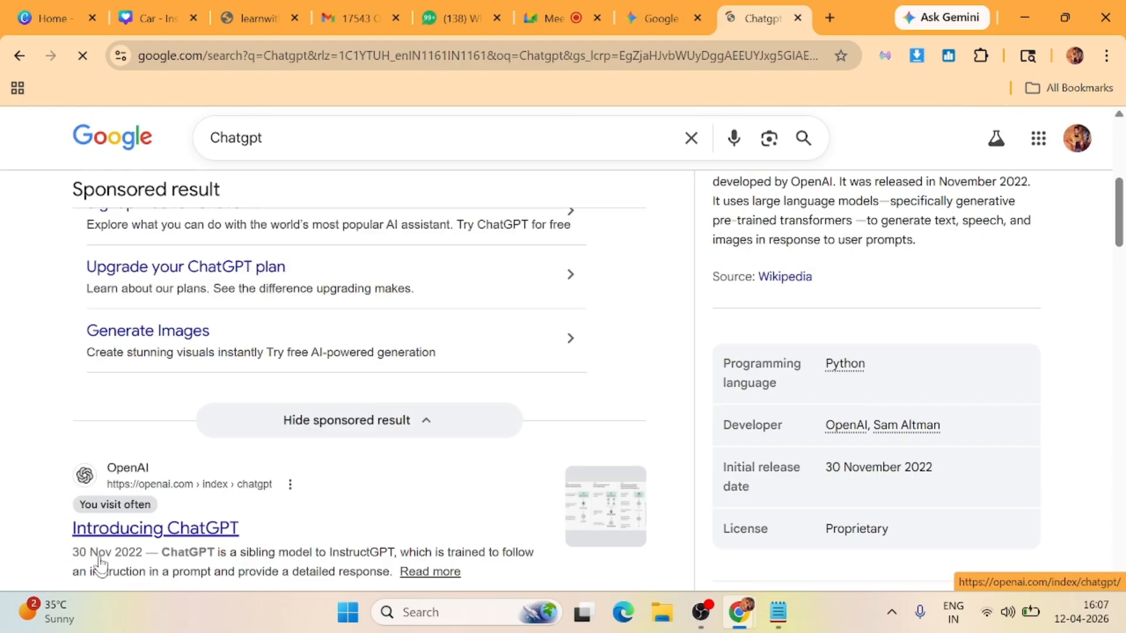
{"action": "left_click", "coordinate": [115, 479]}
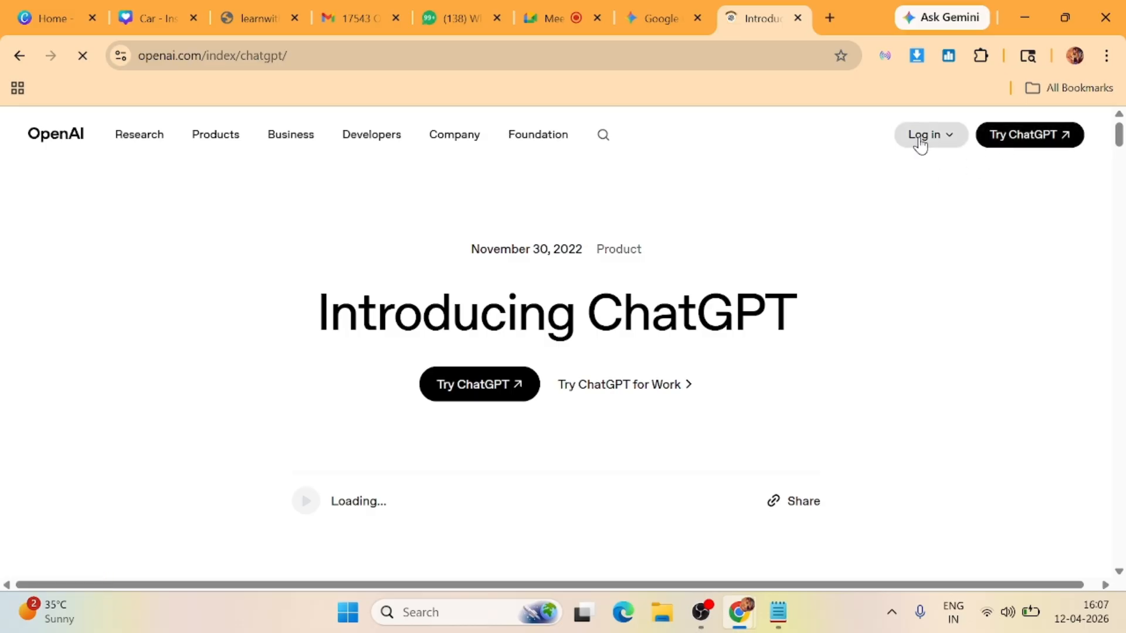
{"action": "left_click", "coordinate": [921, 142]}
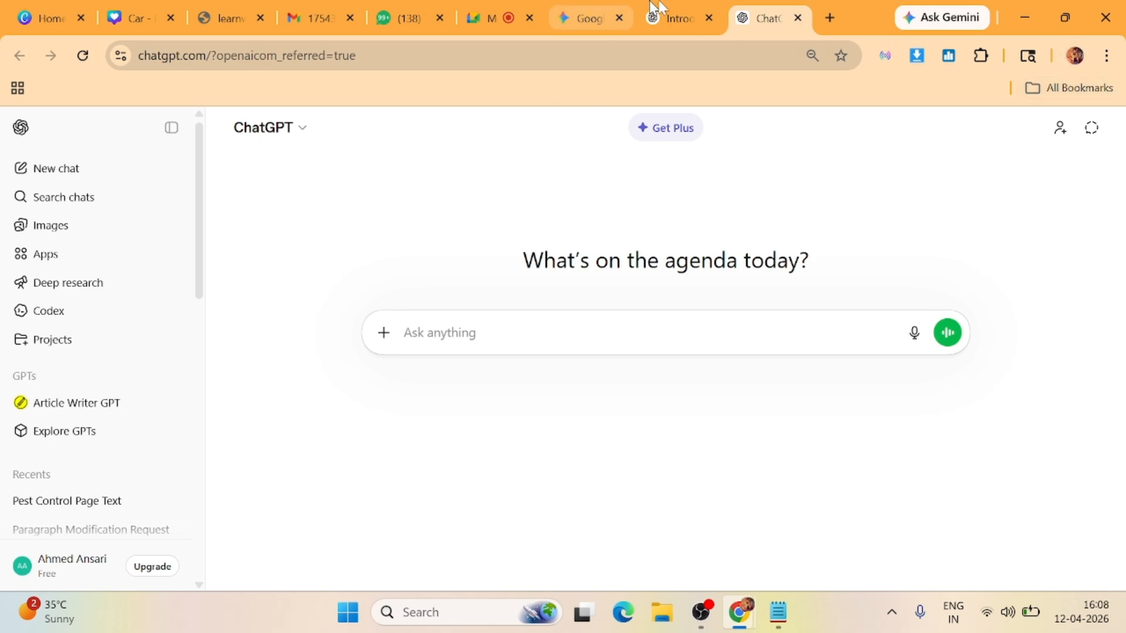
{"action": "left_click", "coordinate": [709, 19]}
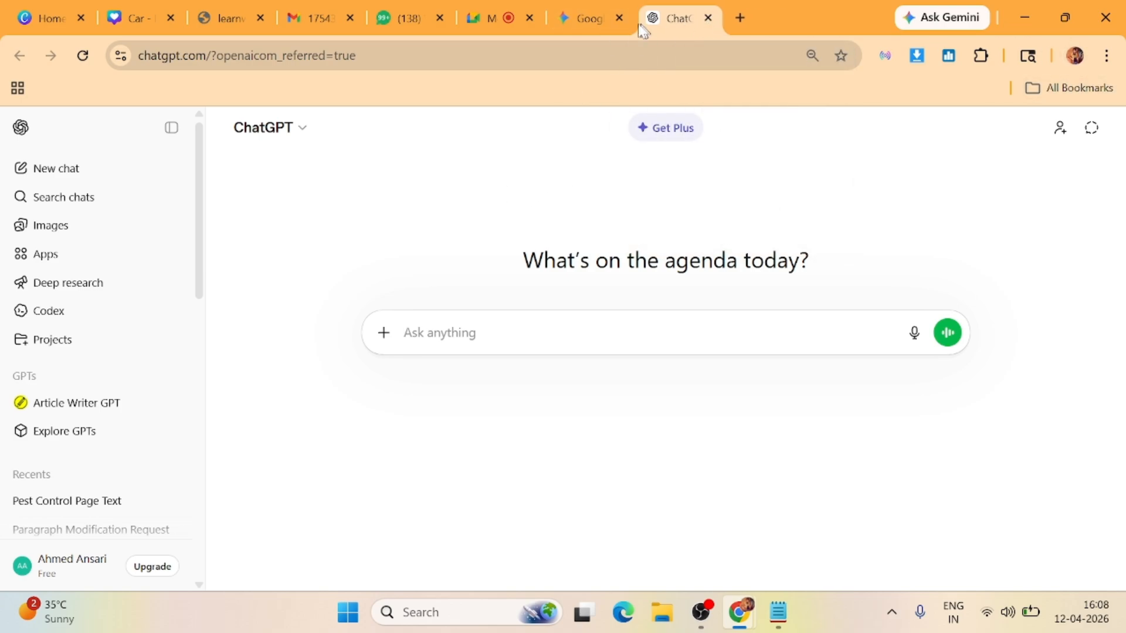
{"action": "left_click", "coordinate": [589, 20]}
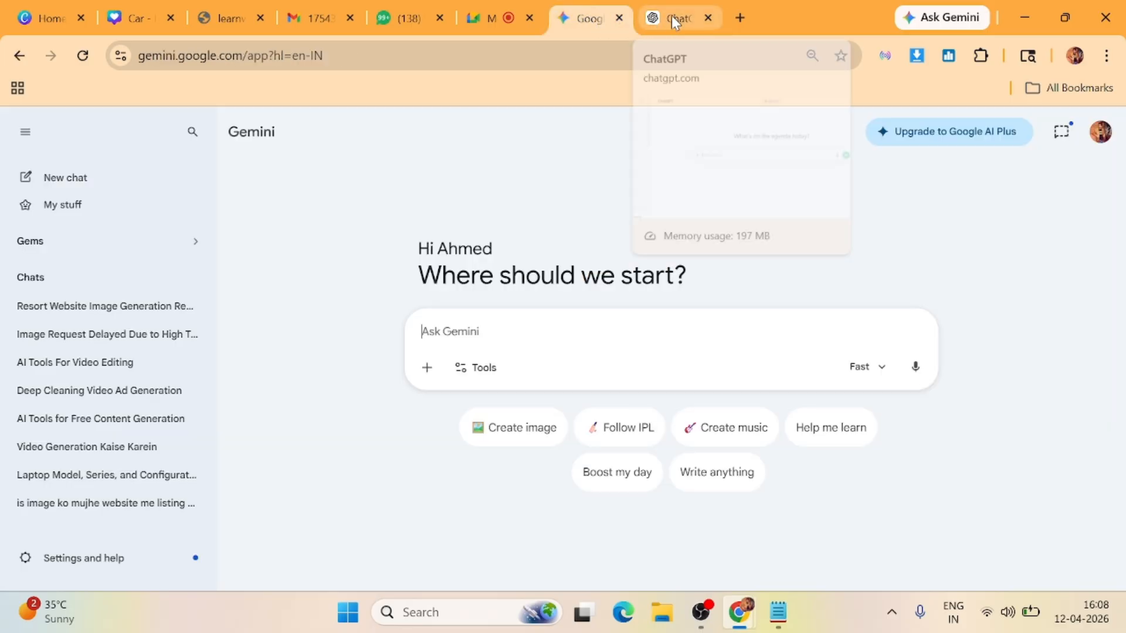
{"action": "left_click", "coordinate": [671, 15]}
{"action": "left_click", "coordinate": [590, 20]}
{"action": "left_click", "coordinate": [686, 18]}
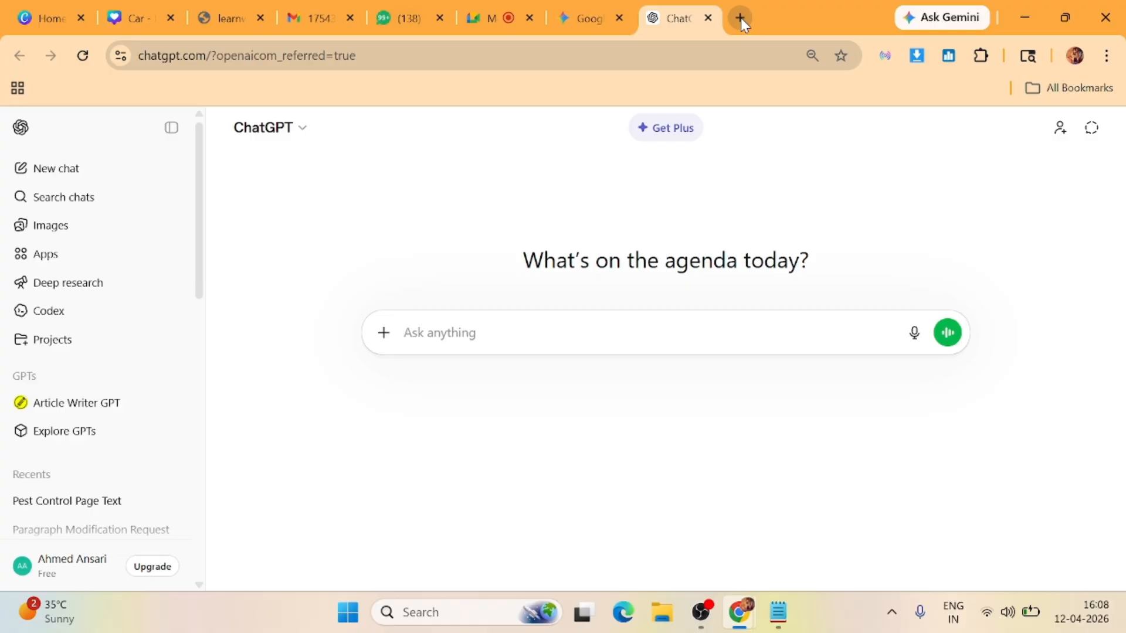
Search Google for "Pinterest" in a new browser tab and open the Pinterest site.
{"action": "left_click", "coordinate": [740, 18]}
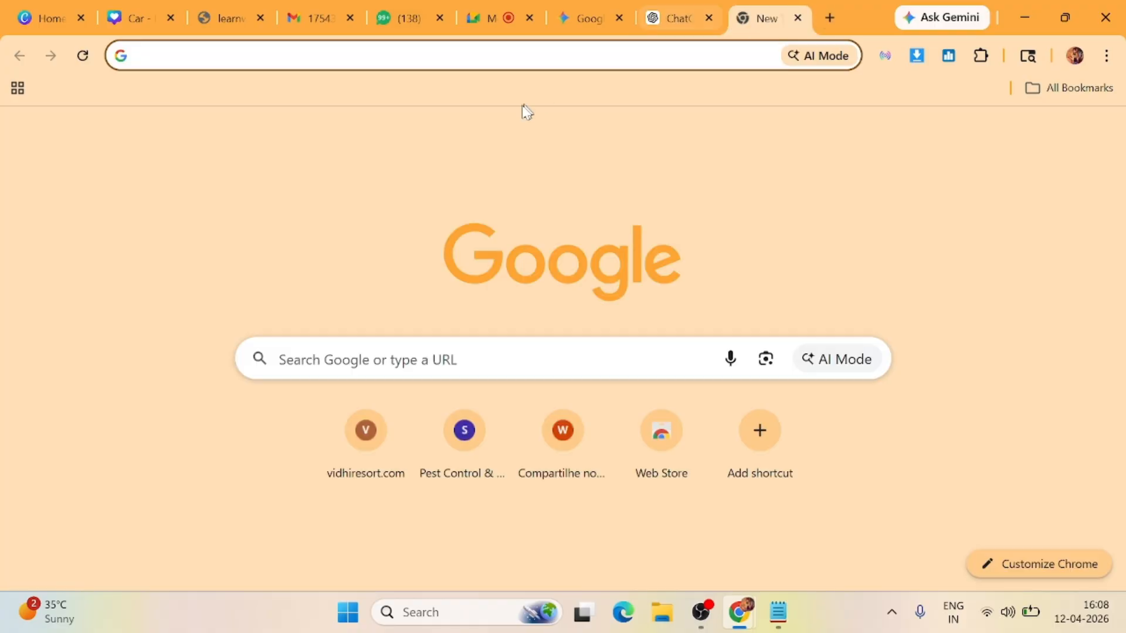
{"action": "left_click", "coordinate": [499, 365]}
{"action": "type", "text": "Pinteres"}
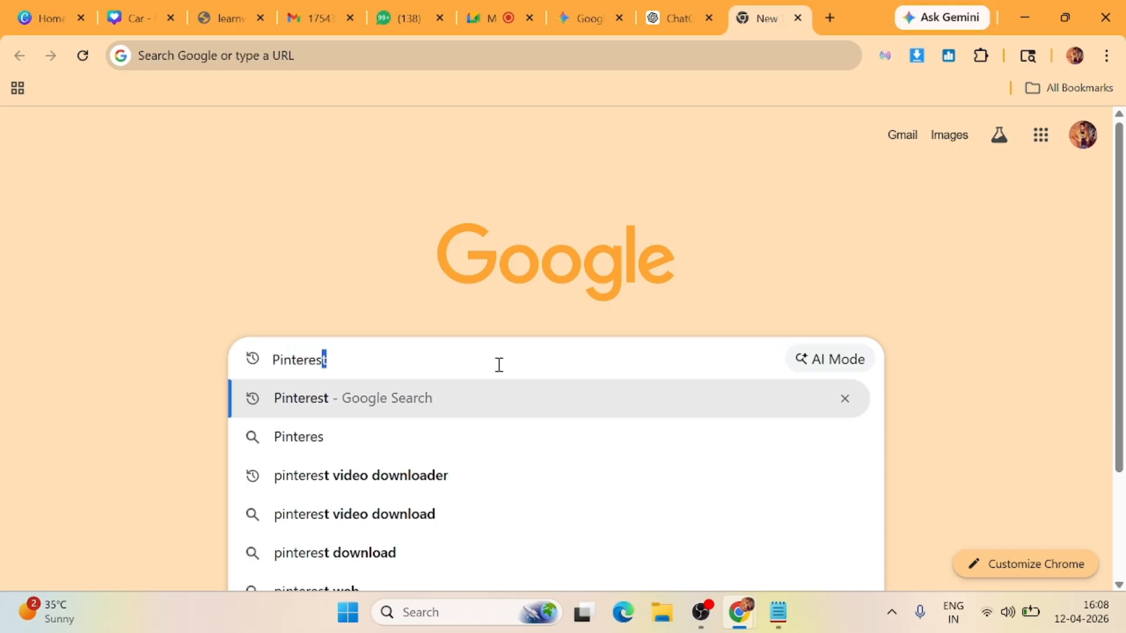
{"action": "key", "text": "Return"}
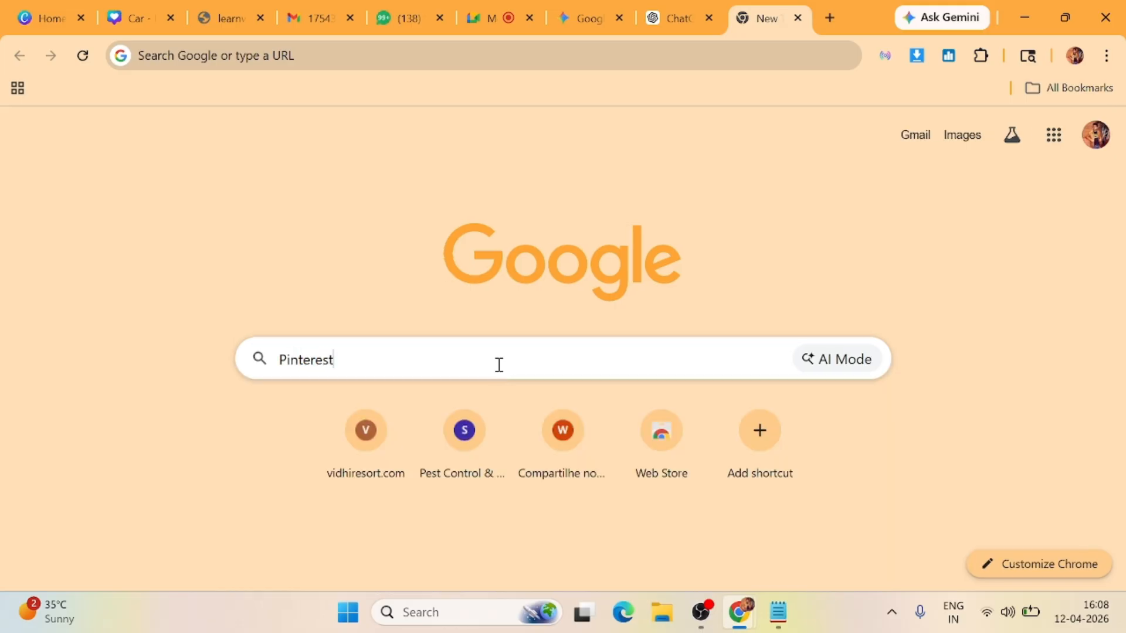
{"action": "left_click", "coordinate": [100, 308]}
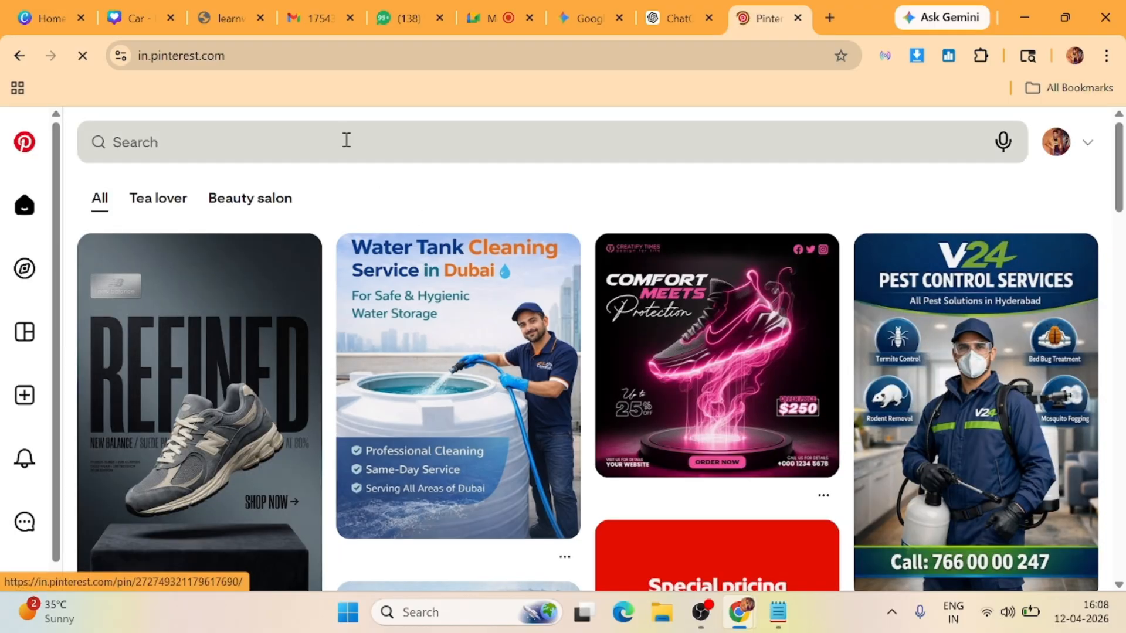
Search Pinterest for "Car Insurance".
{"action": "left_click", "coordinate": [347, 140]}
{"action": "type", "text": "car In"}
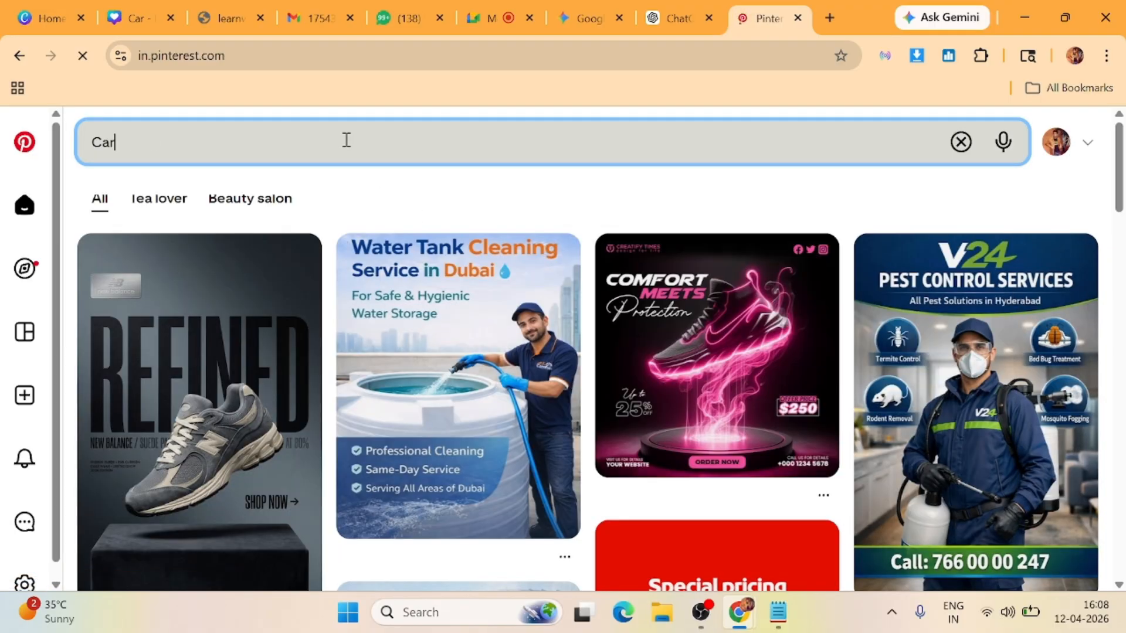
{"action": "type", "text": "surance"}
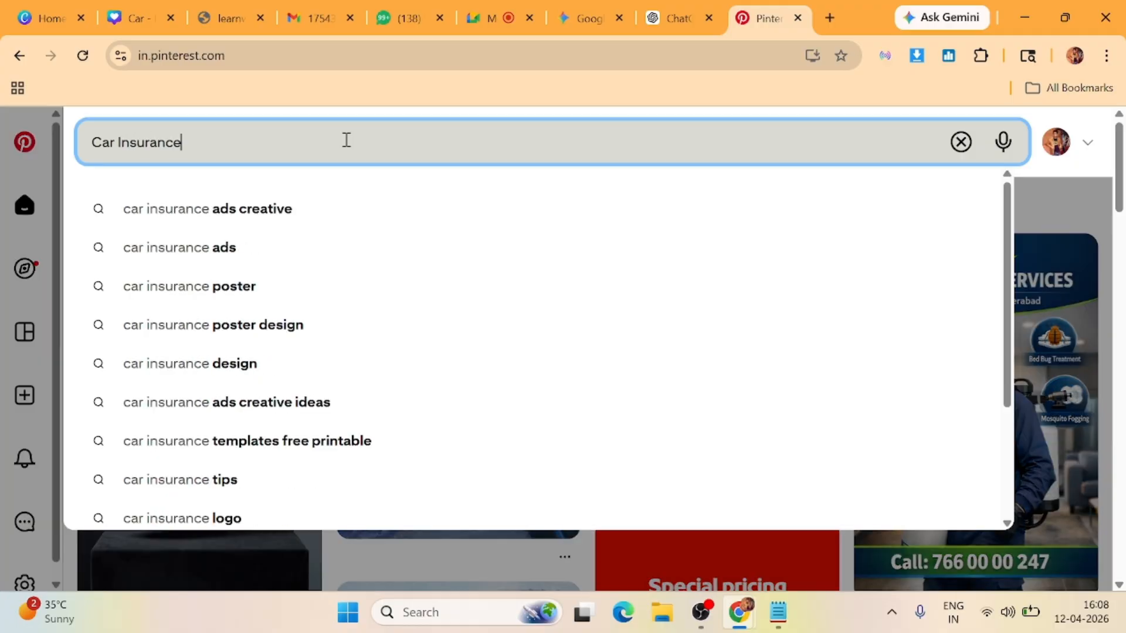
{"action": "key", "text": "Return"}
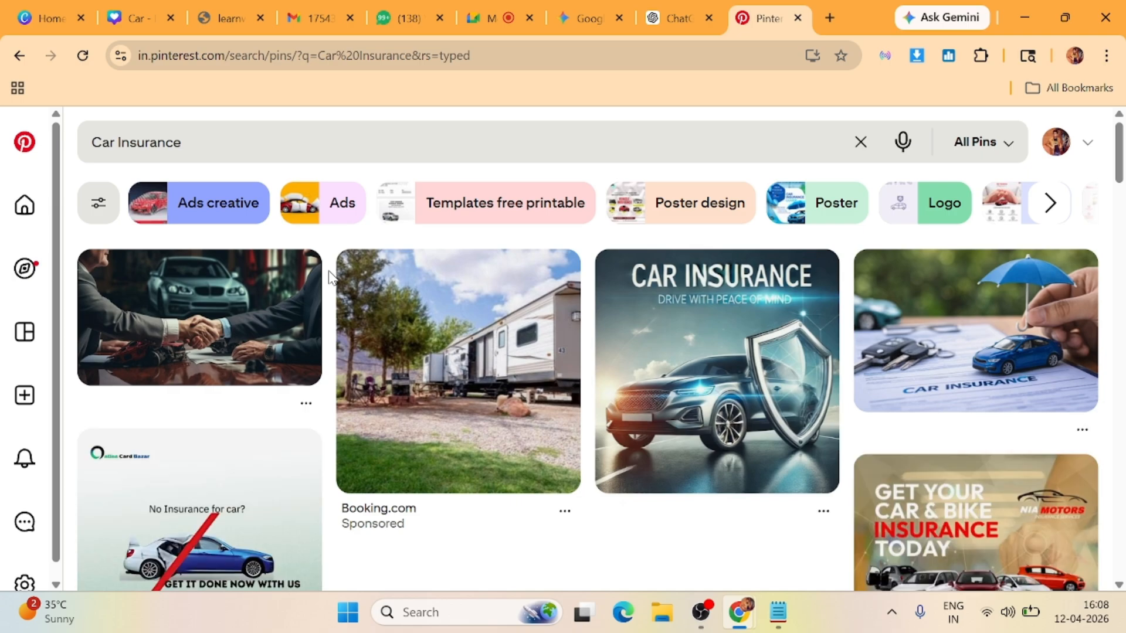
Browse the car insurance pins, open the "No Insurance for car?" banner and save its image to the computer.
{"action": "scroll", "coordinate": [330, 276], "scroll_direction": "down", "scroll_amount": 3}
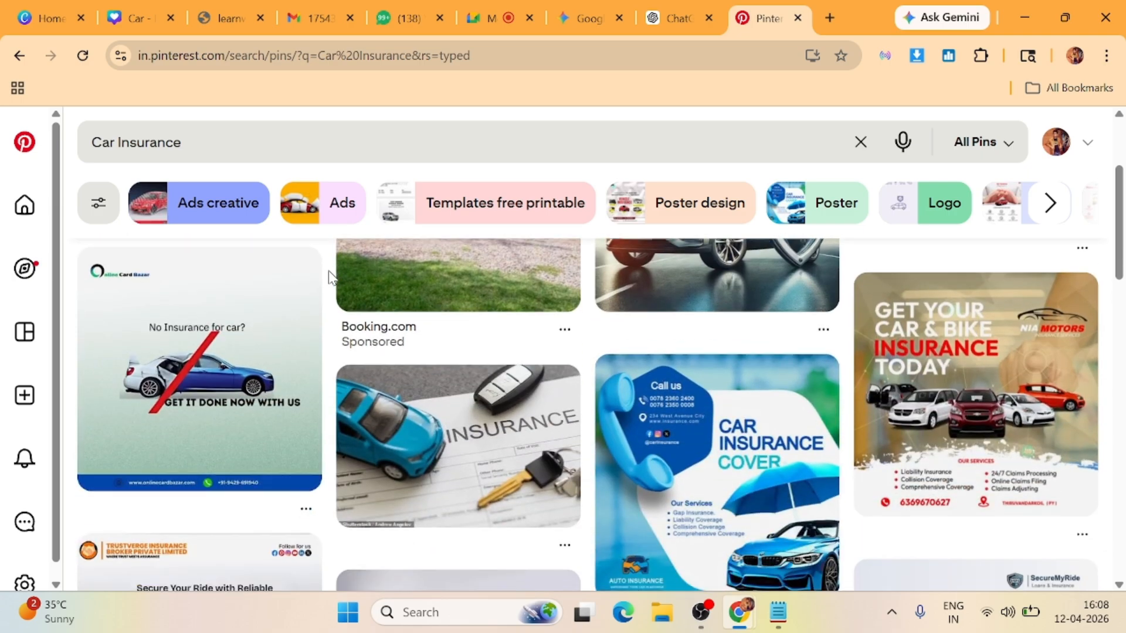
{"action": "scroll", "coordinate": [330, 276], "scroll_direction": "down", "scroll_amount": 3}
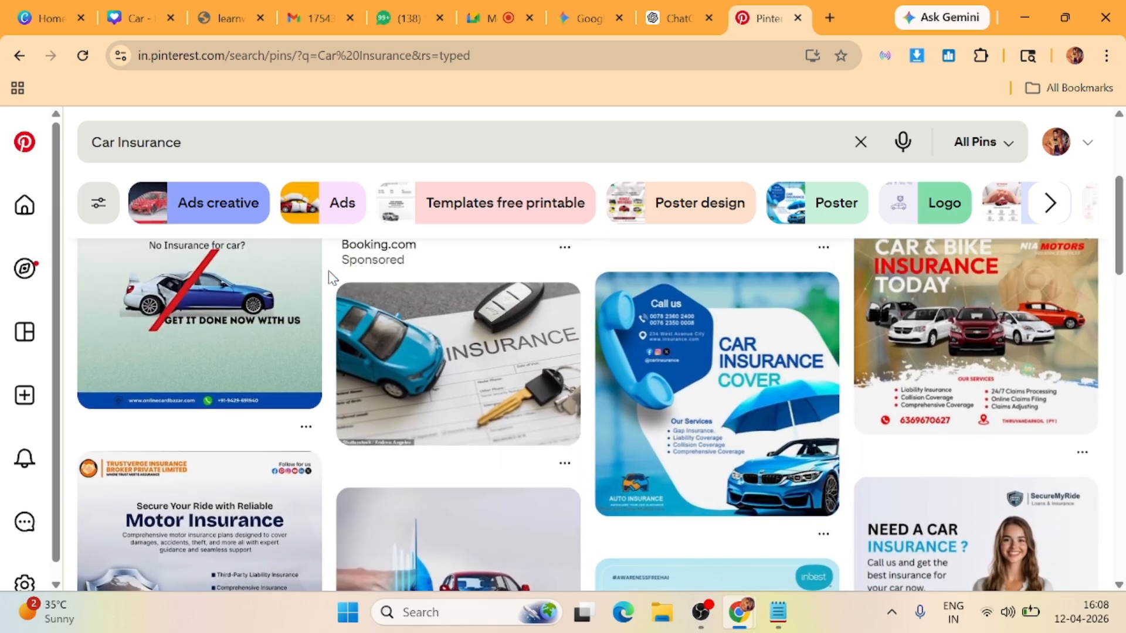
{"action": "scroll", "coordinate": [330, 275], "scroll_direction": "down", "scroll_amount": 3}
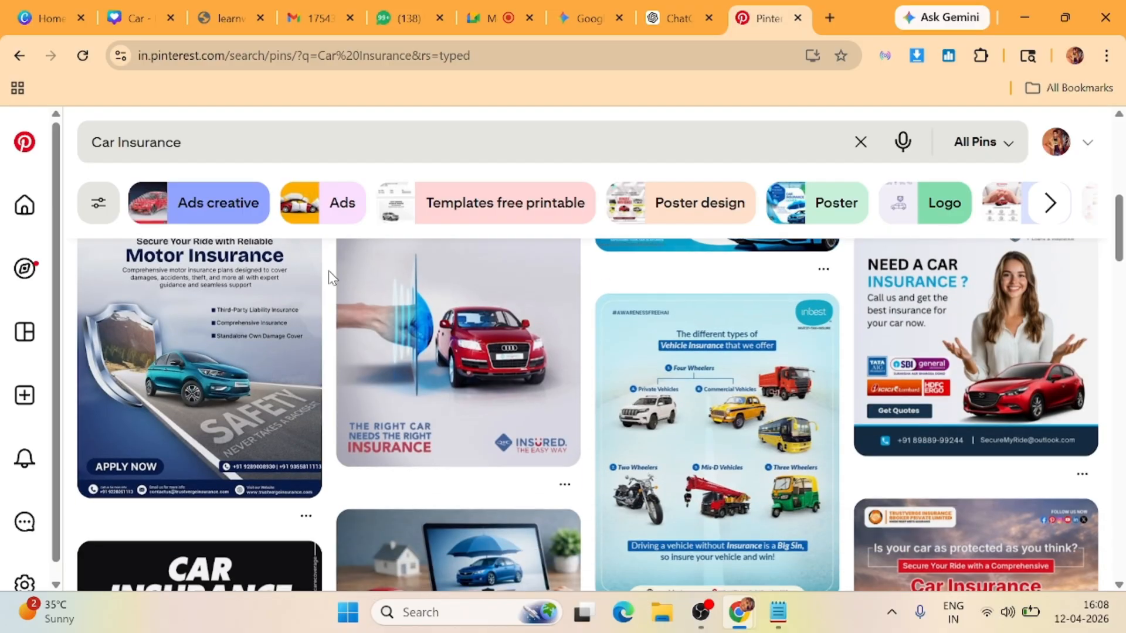
{"action": "scroll", "coordinate": [329, 277], "scroll_direction": "down", "scroll_amount": 3}
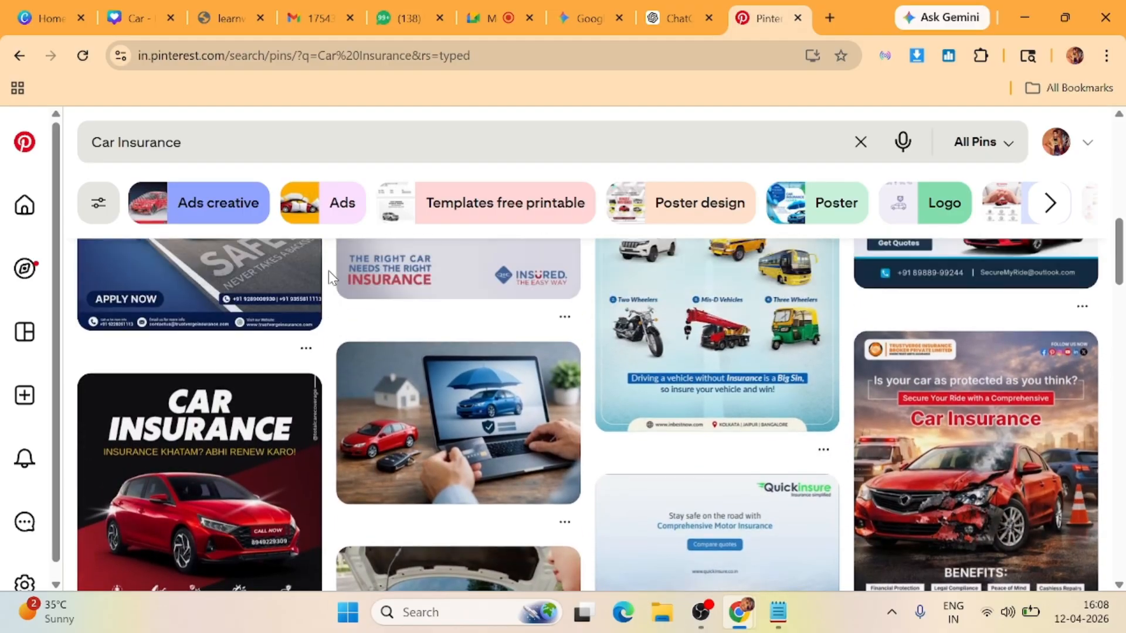
{"action": "left_click", "coordinate": [337, 274]}
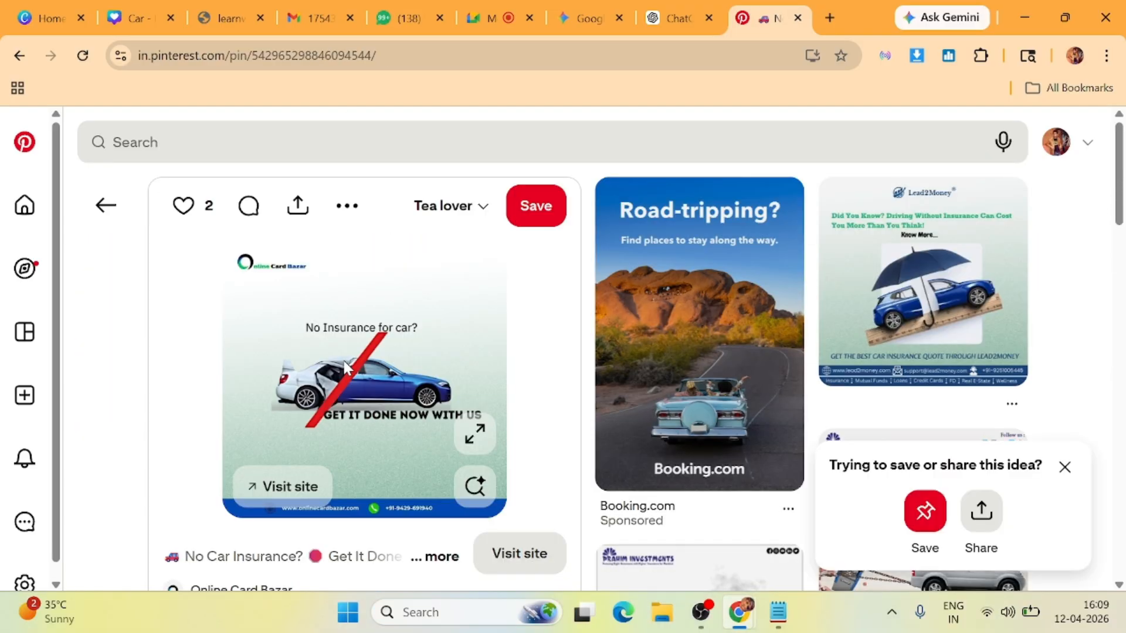
{"action": "right_click", "coordinate": [346, 361]}
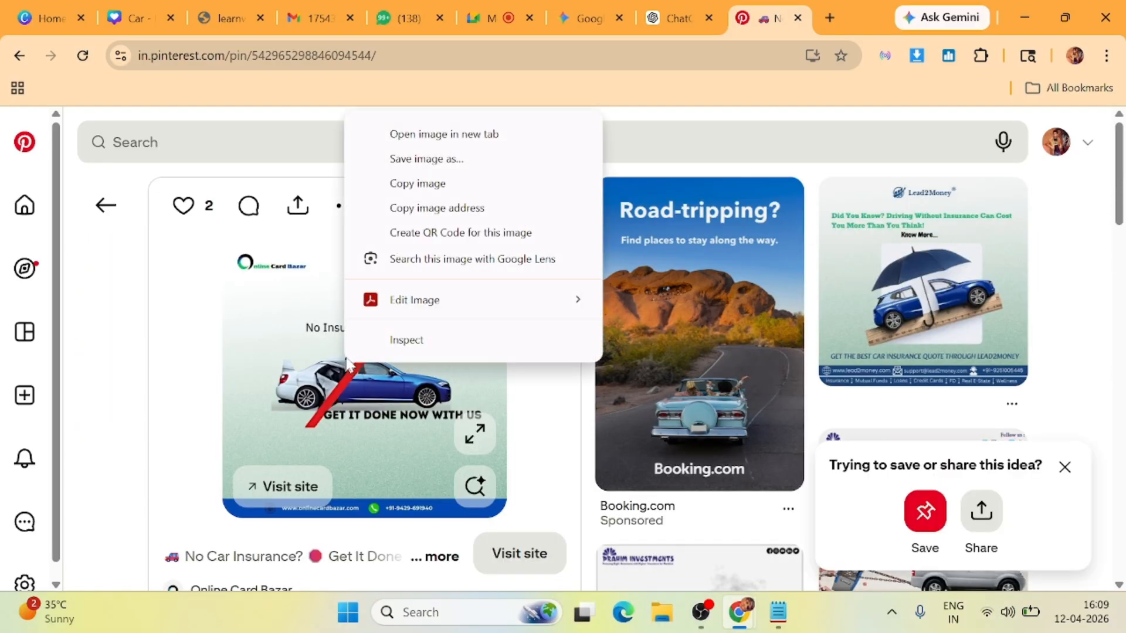
{"action": "left_click", "coordinate": [427, 160]}
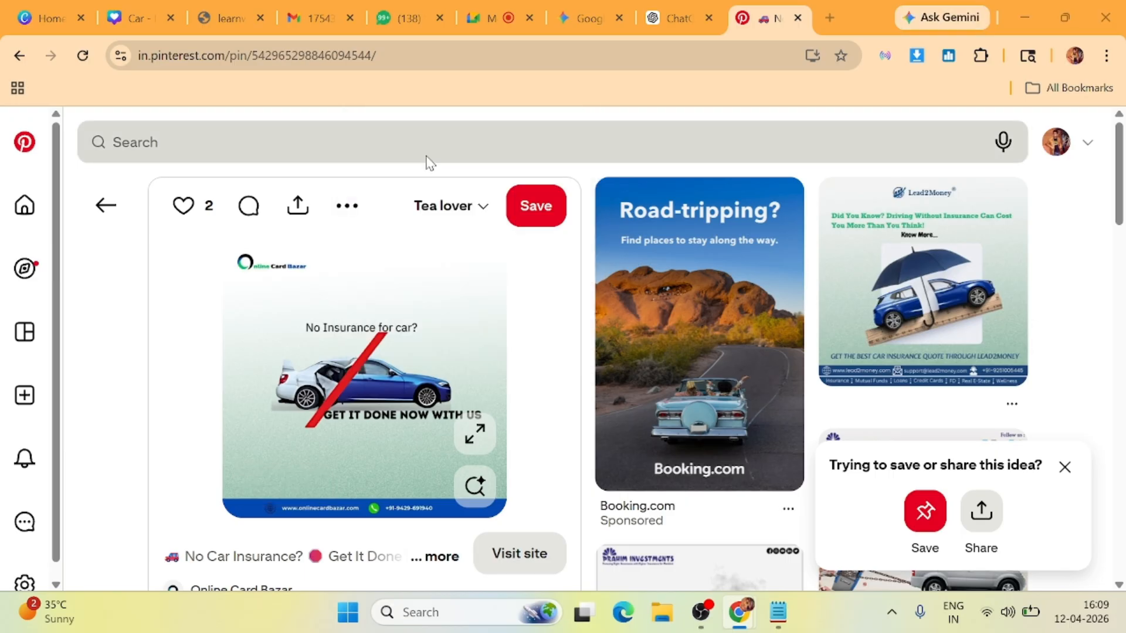
{"action": "key", "text": "Return"}
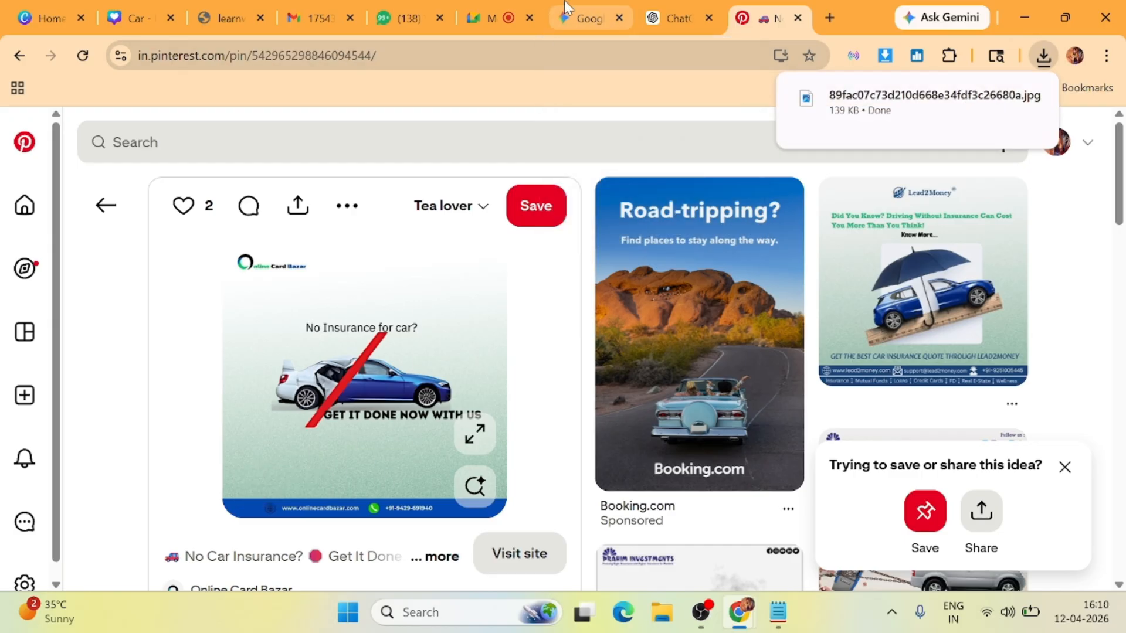
Switch to ChatGPT and attach the saved car insurance banner image from Downloads to a new message.
{"action": "left_click", "coordinate": [589, 27]}
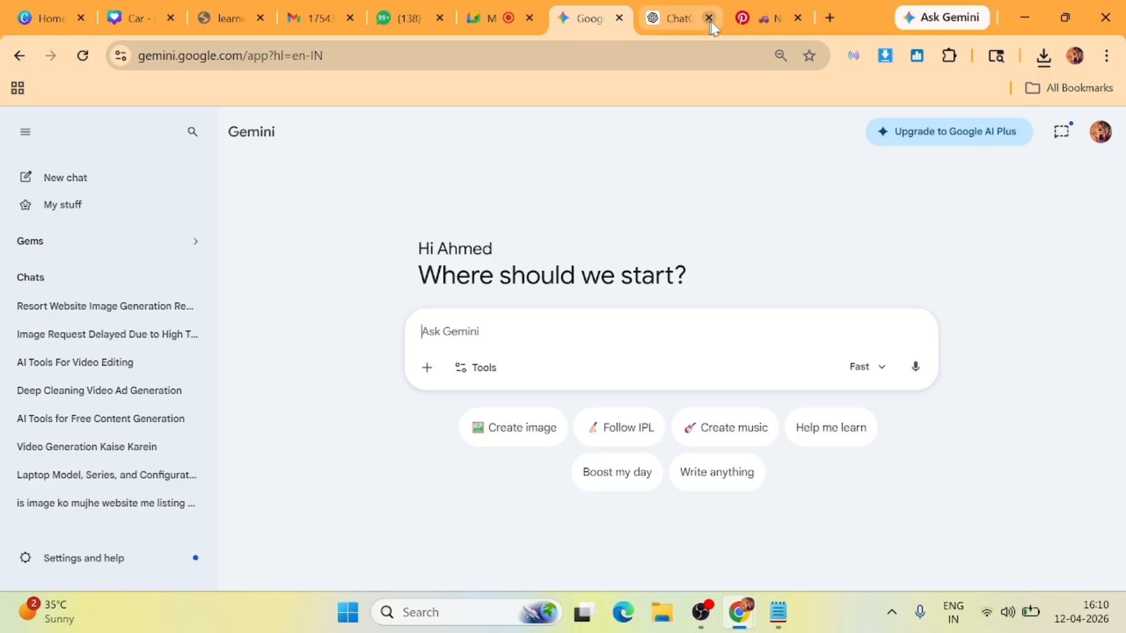
{"action": "left_click", "coordinate": [689, 23]}
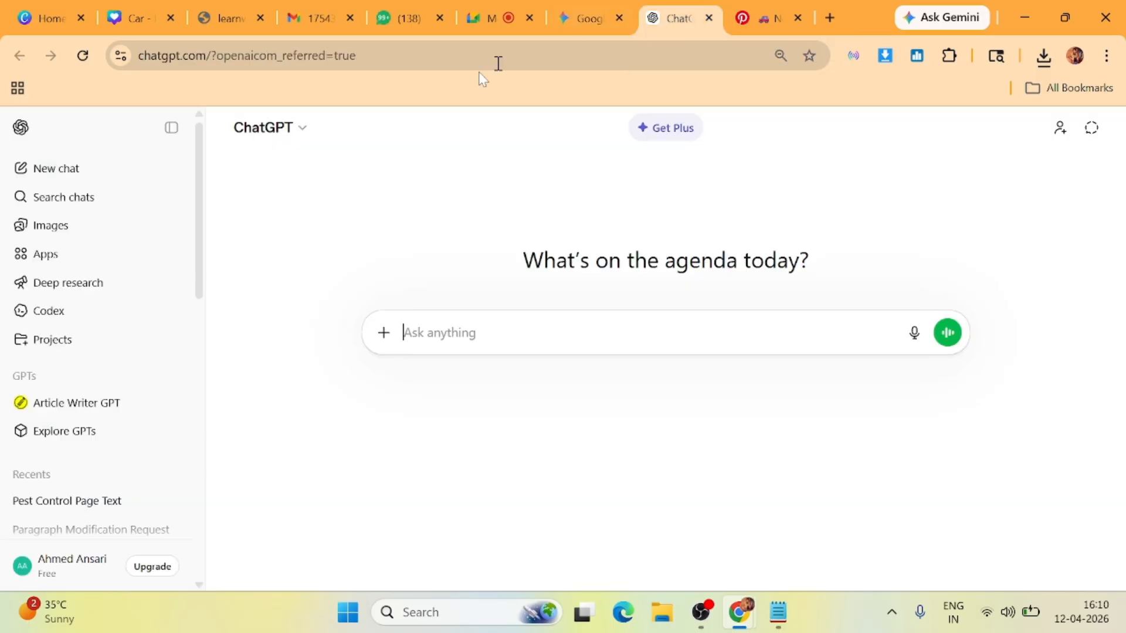
{"action": "left_click", "coordinate": [384, 334]}
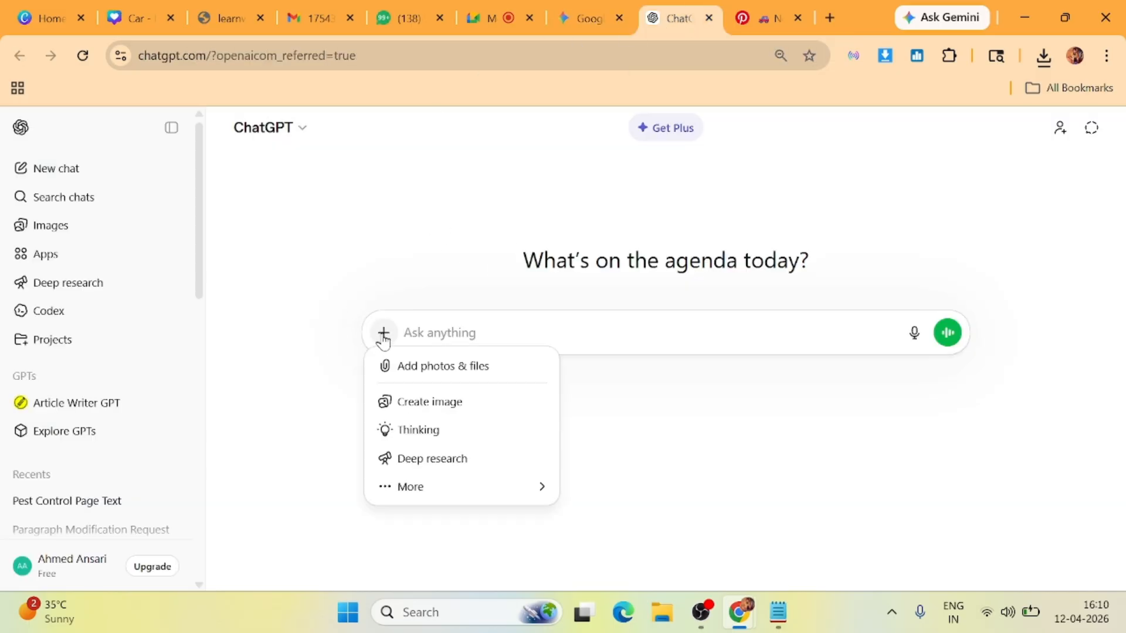
{"action": "left_click", "coordinate": [418, 369]}
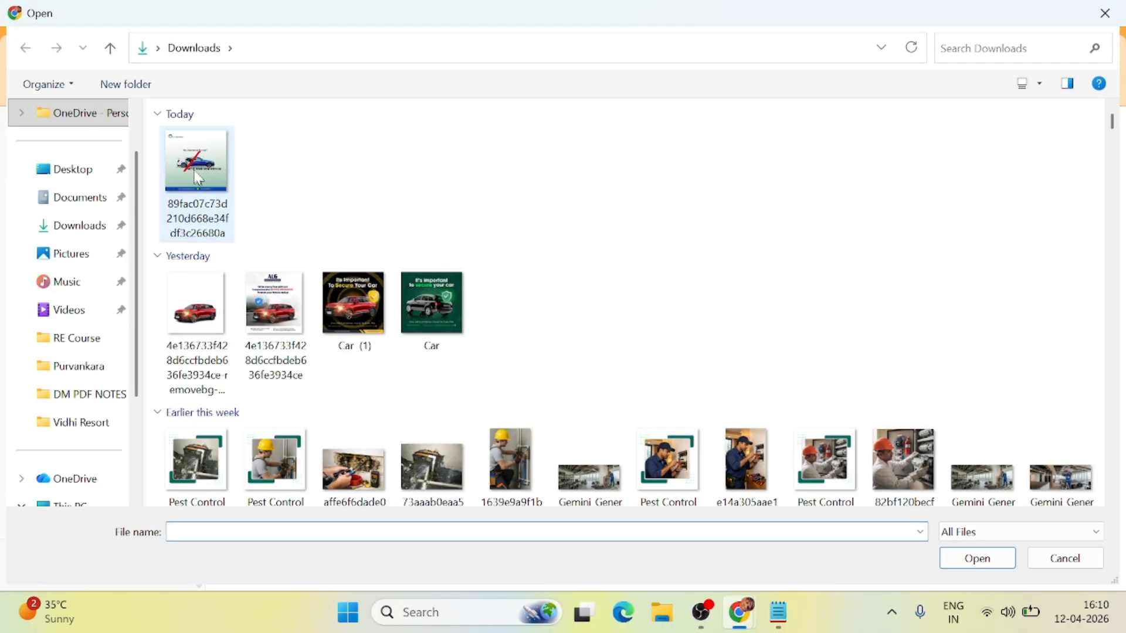
{"action": "left_click", "coordinate": [193, 169]}
{"action": "left_click", "coordinate": [980, 560]}
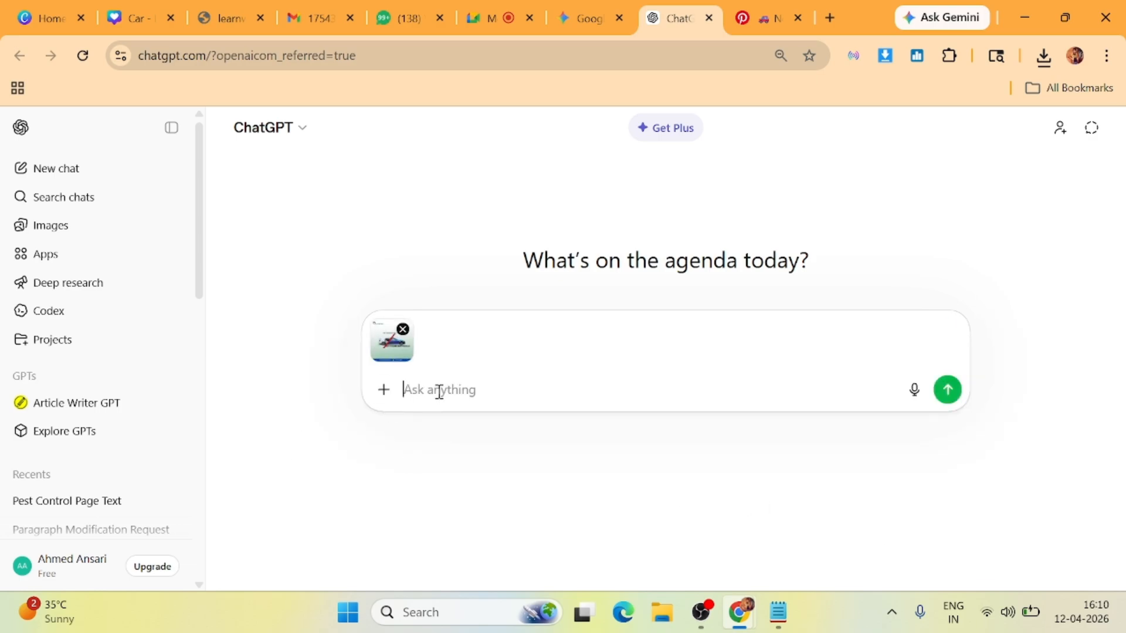
Highlight "Generate Prompt" in the Notepad heading, and return to ChatGPT in the browser.
{"action": "left_click", "coordinate": [778, 613]}
{"action": "left_click_drag", "start_coordinate": [140, 129], "coordinate": [409, 129]}
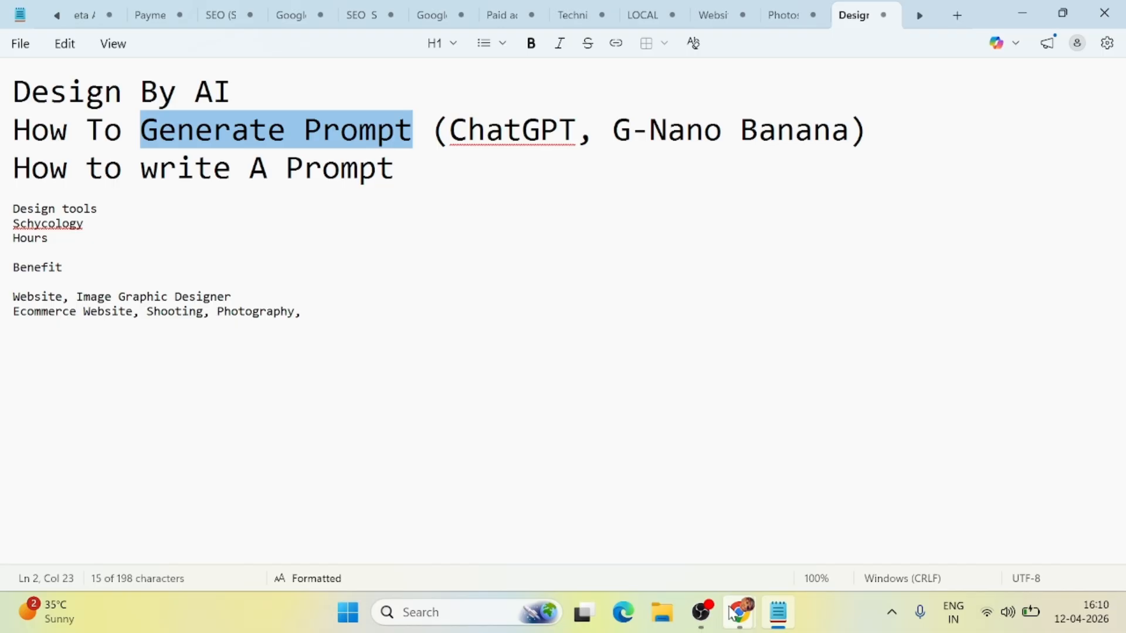
{"action": "mouse_move", "coordinate": [732, 614]}
{"action": "left_click", "coordinate": [645, 557]}
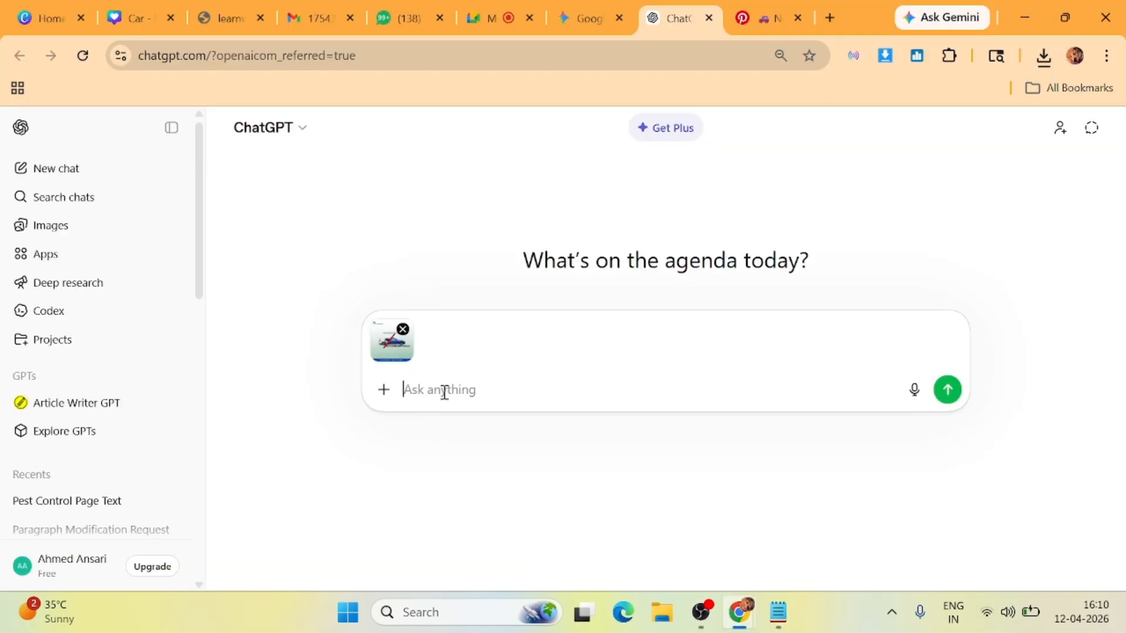
Send ChatGPT a message asking it to kindly provide the prompt for the attached image.
{"action": "type", "text": "q"}
{"action": "type", "text": "hatgpt"}
{"action": "type", "text": ", Kindly Provide Above I"}
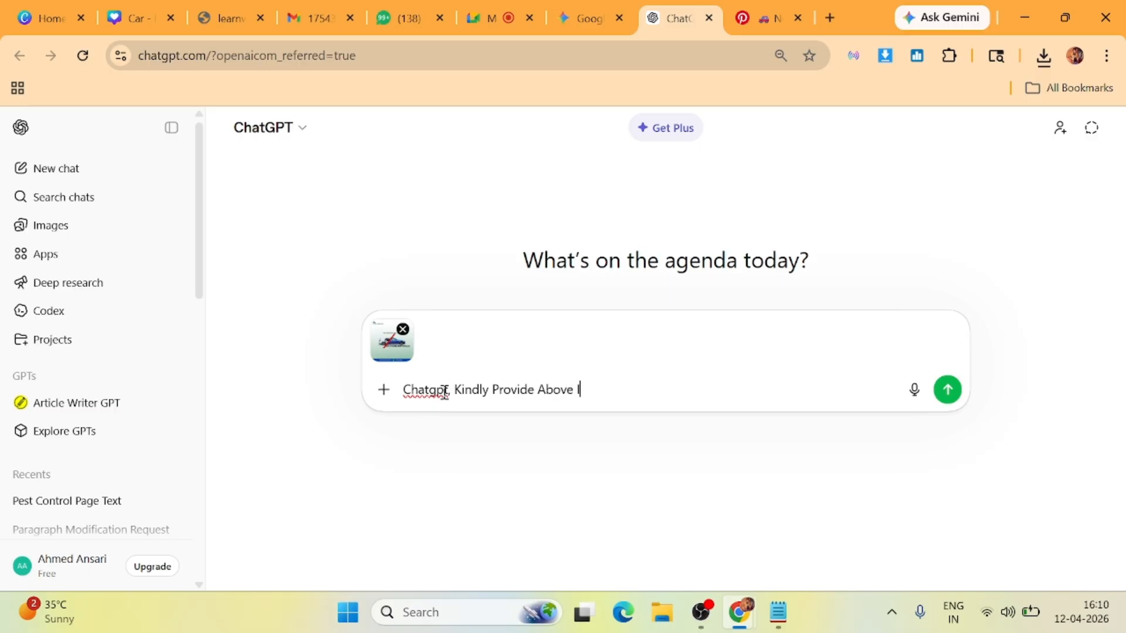
{"action": "type", "text": "rompt"}
{"action": "key", "text": "Return"}
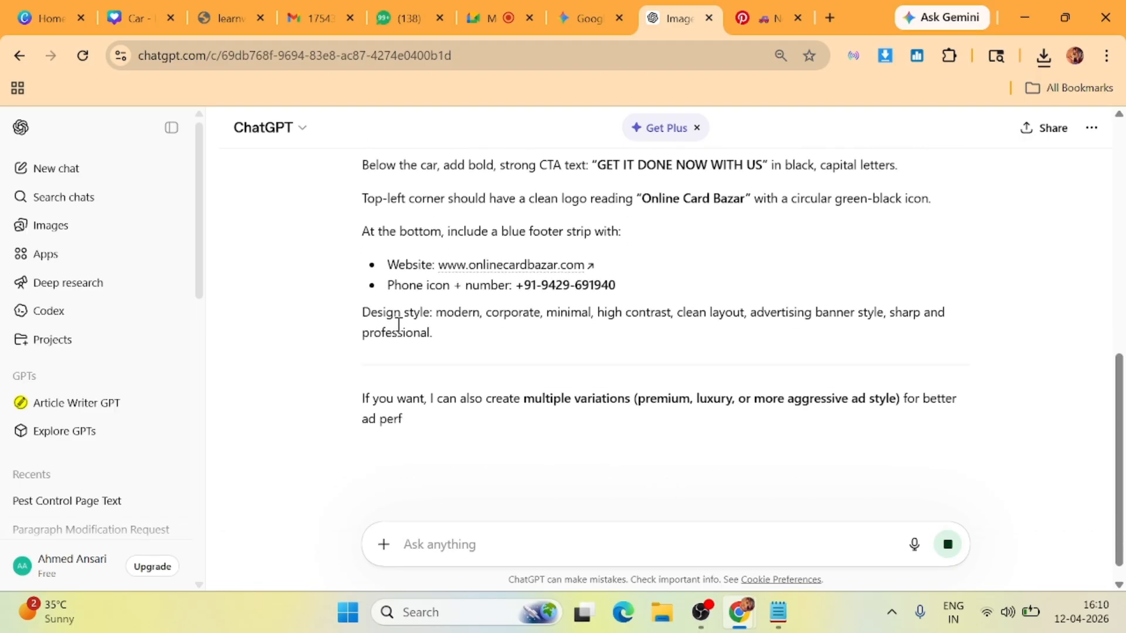
Copy the generated banner prompt, from "A clean and minimalistic promotional banner" through the design style paragraph.
{"action": "scroll", "coordinate": [398, 325], "scroll_direction": "up", "scroll_amount": 7}
{"action": "scroll", "coordinate": [398, 328], "scroll_direction": "down", "scroll_amount": 4}
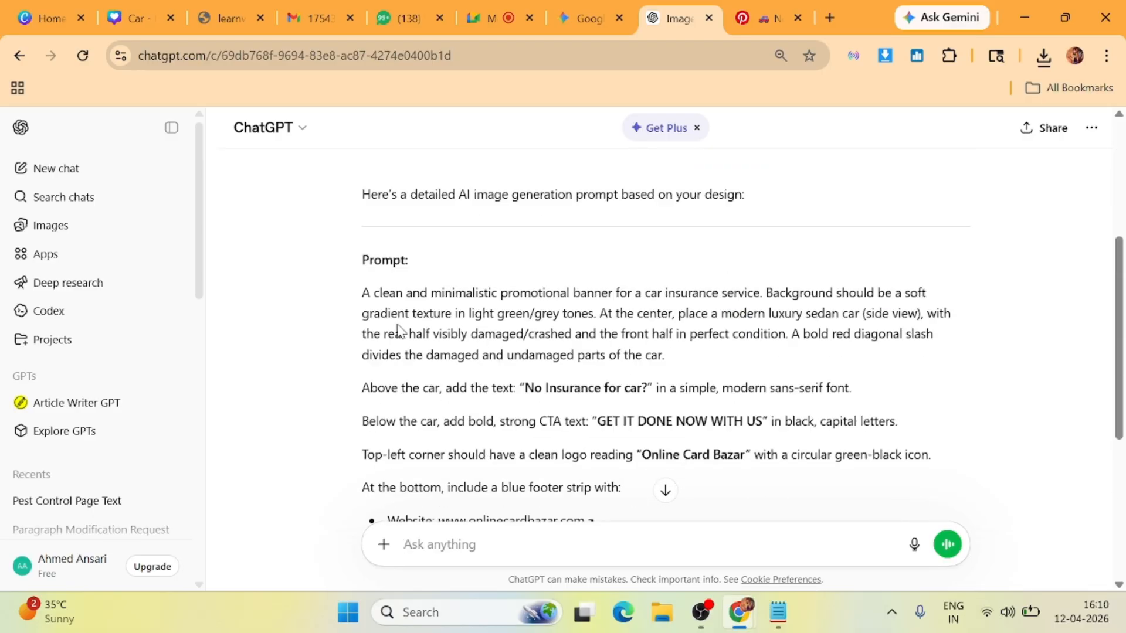
{"action": "scroll", "coordinate": [389, 307], "scroll_direction": "up", "scroll_amount": 2}
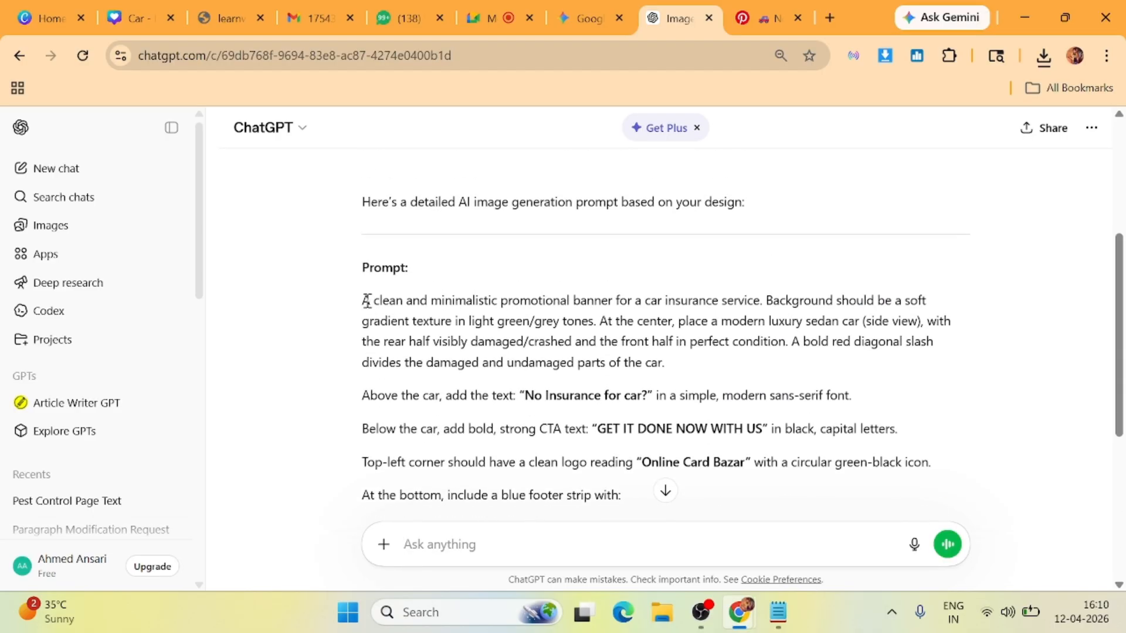
{"action": "left_click_drag", "start_coordinate": [365, 301], "coordinate": [445, 331]}
{"action": "scroll", "coordinate": [535, 416], "scroll_direction": "down", "scroll_amount": 2}
{"action": "right_click", "coordinate": [415, 327]}
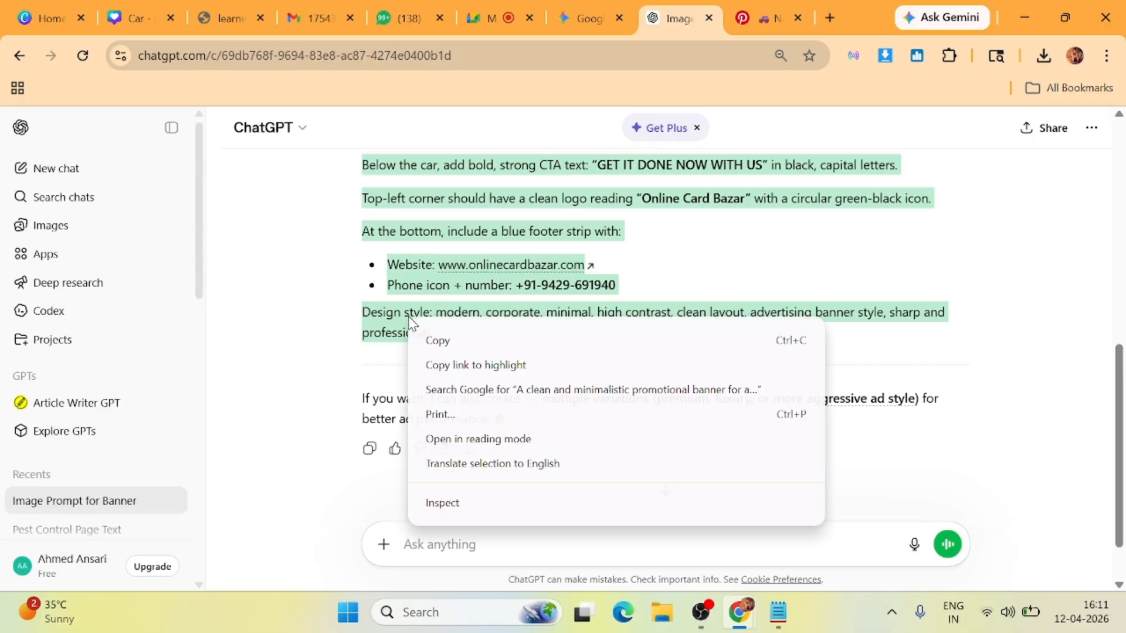
{"action": "left_click", "coordinate": [422, 338]}
Examine the generated prompt's instructions for the headline, call to action, logo, footer strip and design style.
{"action": "scroll", "coordinate": [304, 327], "scroll_direction": "up", "scroll_amount": 2}
{"action": "scroll", "coordinate": [304, 327], "scroll_direction": "up", "scroll_amount": 1}
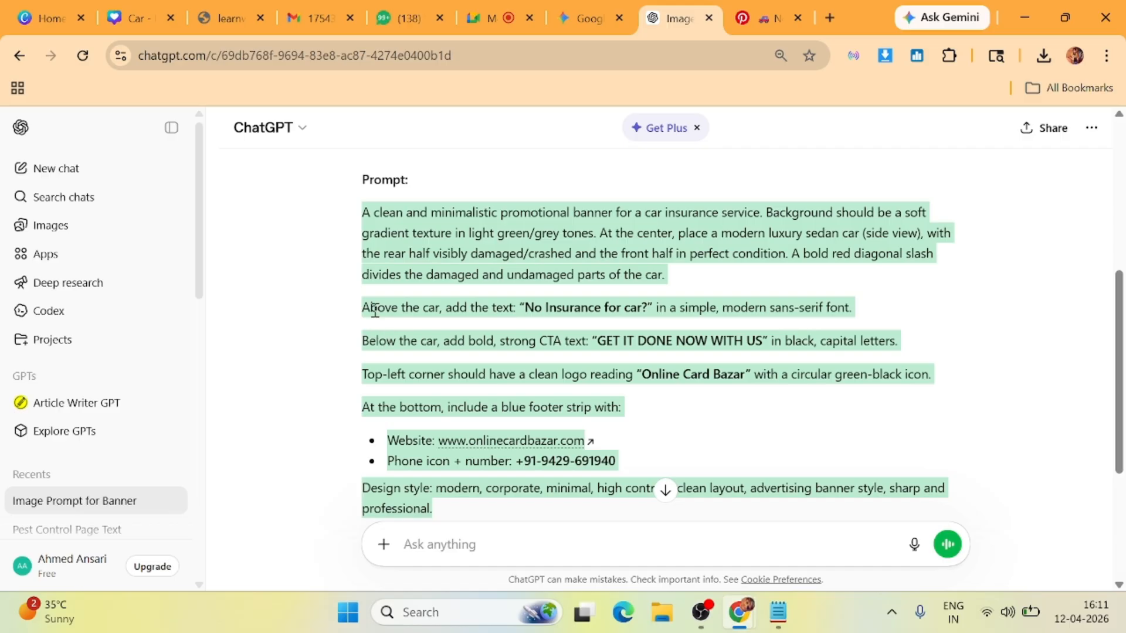
{"action": "left_click_drag", "start_coordinate": [365, 305], "coordinate": [852, 311]}
{"action": "left_click", "coordinate": [657, 307]}
{"action": "left_click_drag", "start_coordinate": [367, 340], "coordinate": [905, 346]}
{"action": "left_click_drag", "start_coordinate": [349, 375], "coordinate": [927, 383]}
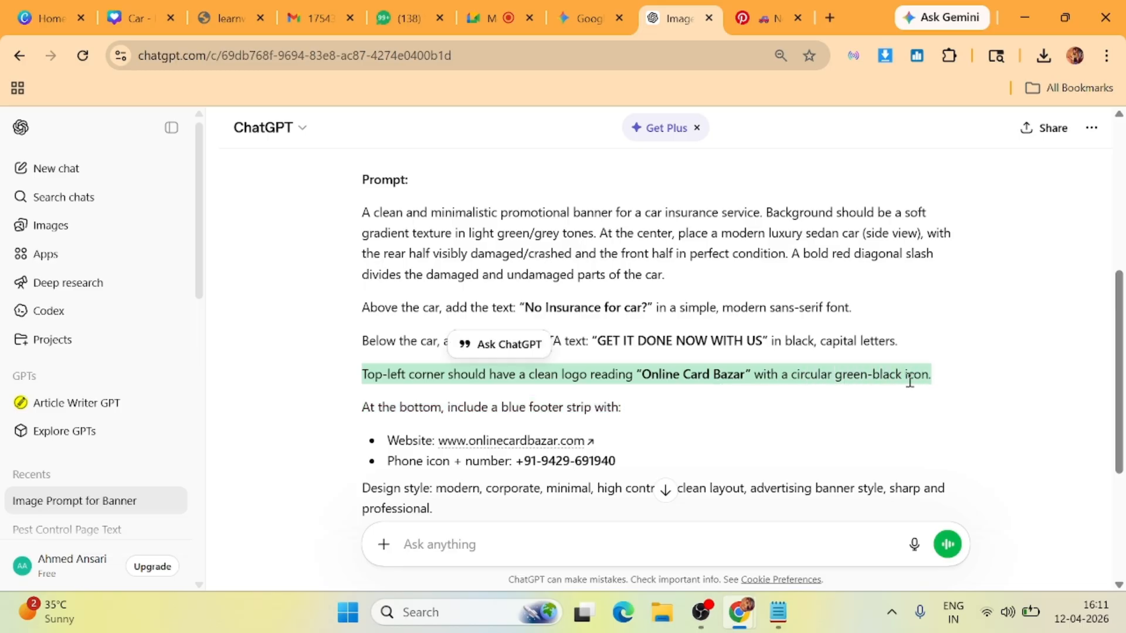
{"action": "left_click_drag", "start_coordinate": [375, 407], "coordinate": [658, 404]}
{"action": "left_click", "coordinate": [397, 438]}
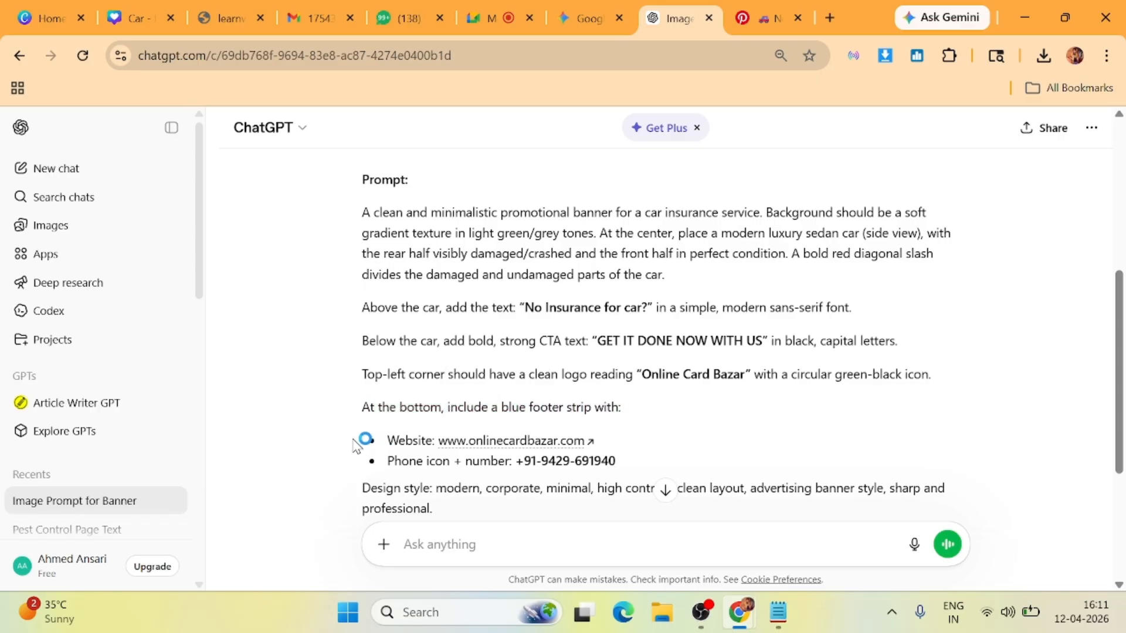
{"action": "left_click_drag", "start_coordinate": [364, 440], "coordinate": [618, 442]}
{"action": "left_click_drag", "start_coordinate": [322, 445], "coordinate": [614, 461]}
{"action": "left_click", "coordinate": [343, 423]}
{"action": "scroll", "coordinate": [342, 424], "scroll_direction": "down", "scroll_amount": 4}
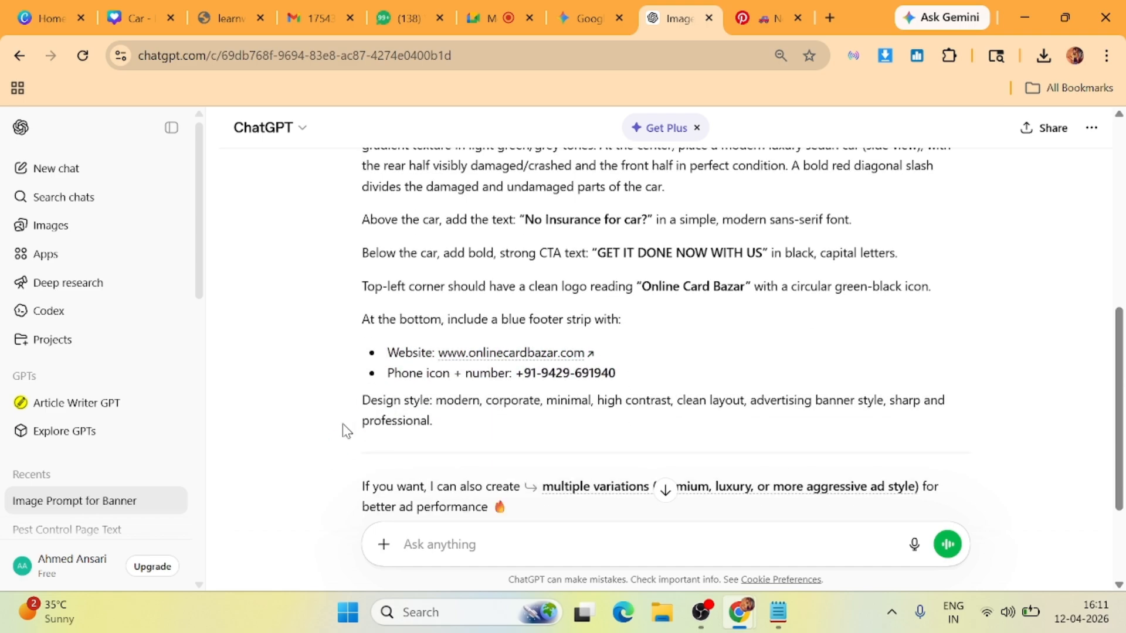
{"action": "scroll", "coordinate": [342, 423], "scroll_direction": "up", "scroll_amount": 6}
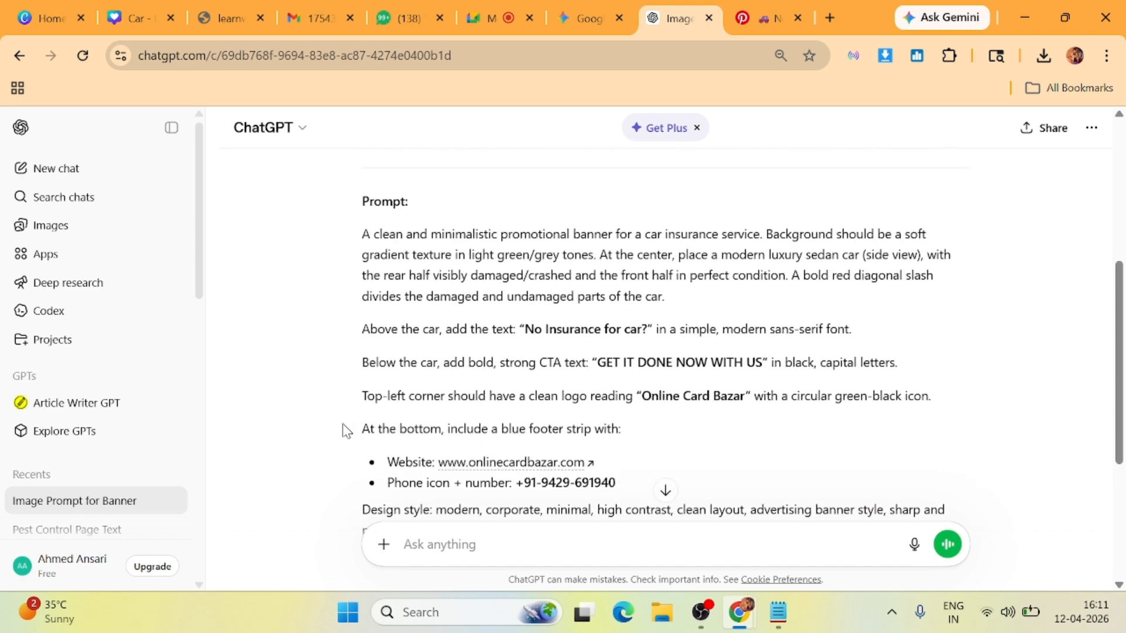
{"action": "left_click_drag", "start_coordinate": [354, 322], "coordinate": [686, 359]}
{"action": "scroll", "coordinate": [540, 430], "scroll_direction": "down", "scroll_amount": 4}
{"action": "left_click", "coordinate": [288, 368]}
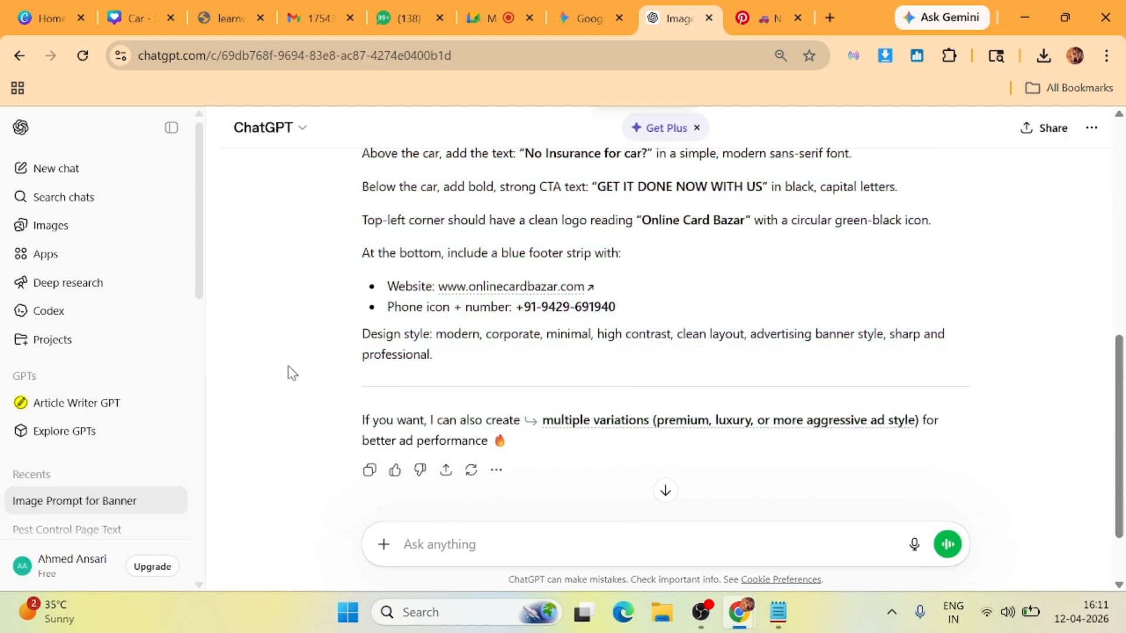
Paste the copied banner prompt into a new ChatGPT message and replace the footer phone number with a different one.
{"action": "scroll", "coordinate": [289, 370], "scroll_direction": "down", "scroll_amount": 2}
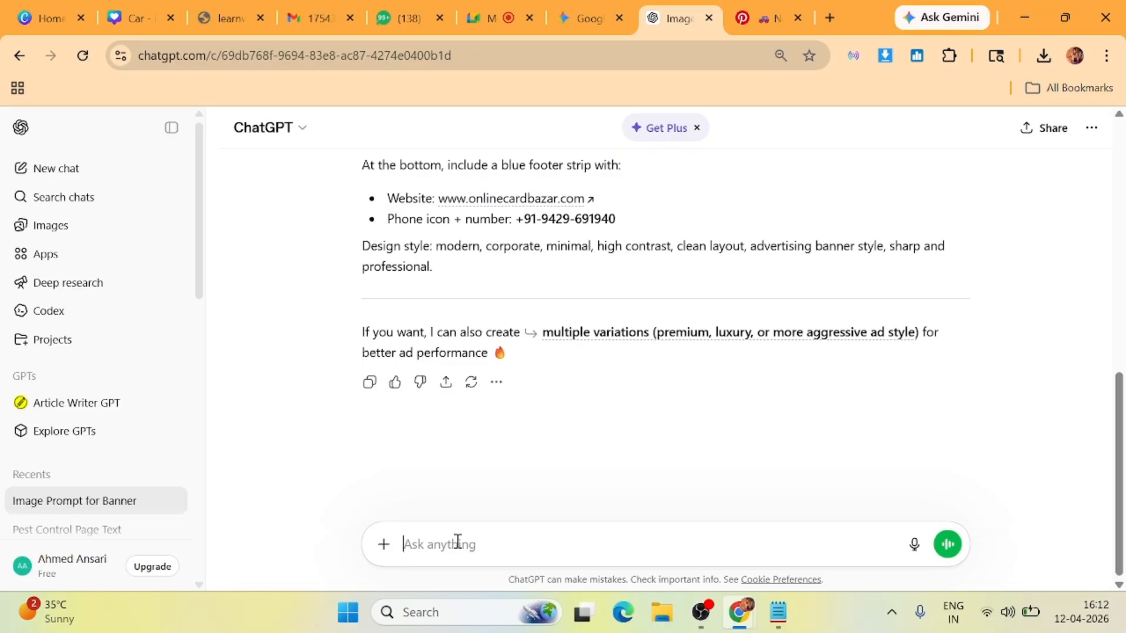
{"action": "key", "text": "ctrl+v"}
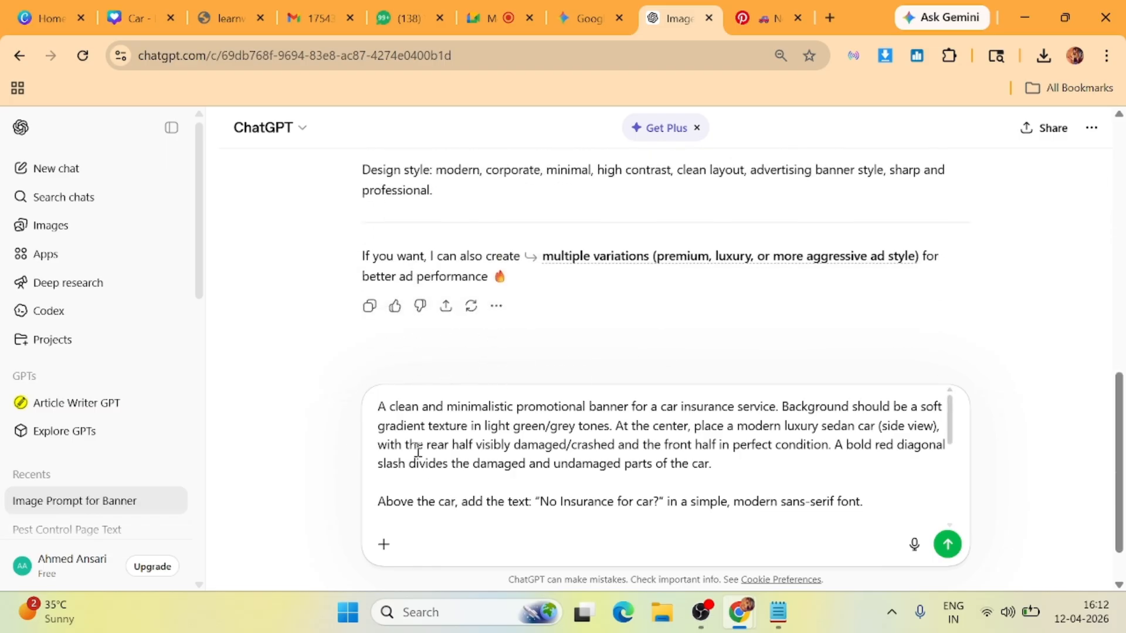
{"action": "scroll", "coordinate": [418, 451], "scroll_direction": "down", "scroll_amount": 5}
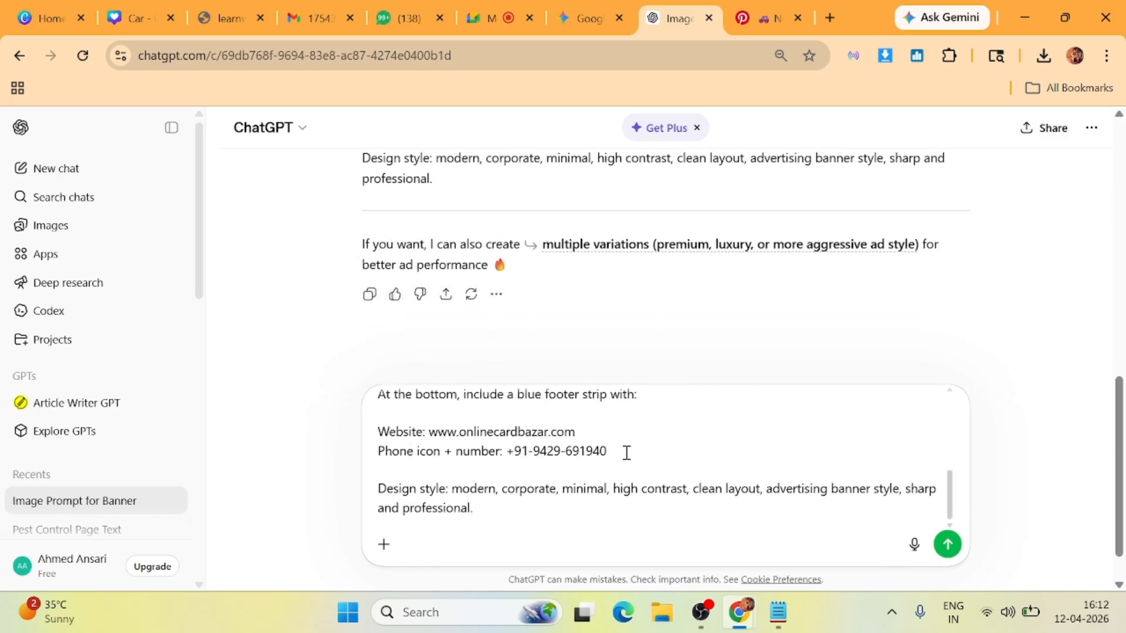
{"action": "left_click_drag", "start_coordinate": [623, 454], "coordinate": [531, 445]}
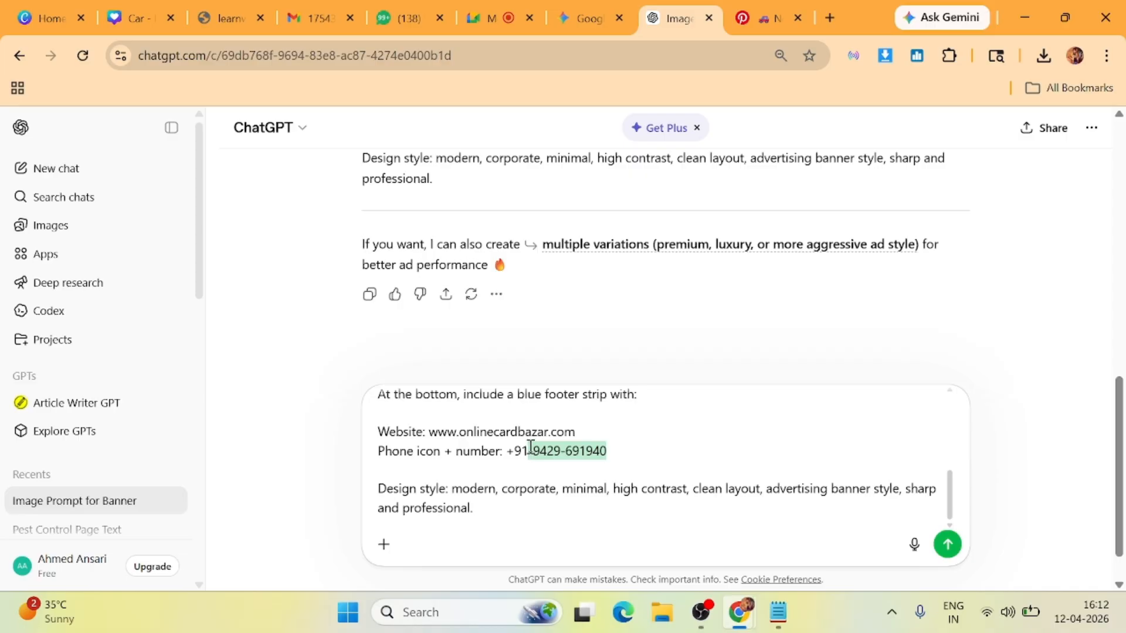
{"action": "type", "text": "98200"}
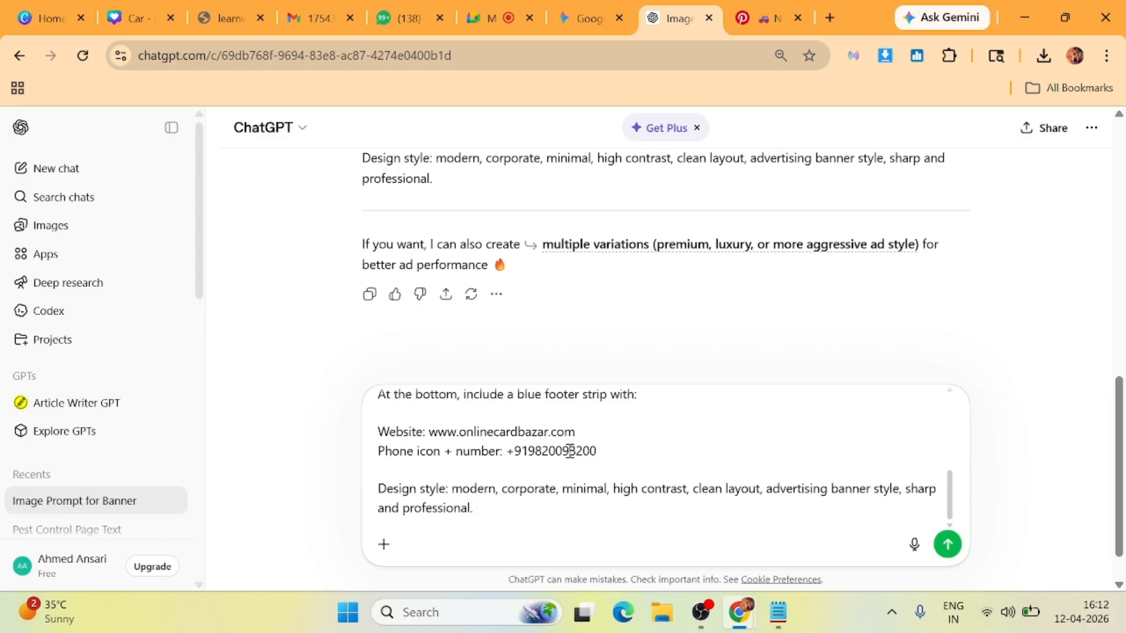
{"action": "left_click_drag", "start_coordinate": [546, 437], "coordinate": [463, 435]}
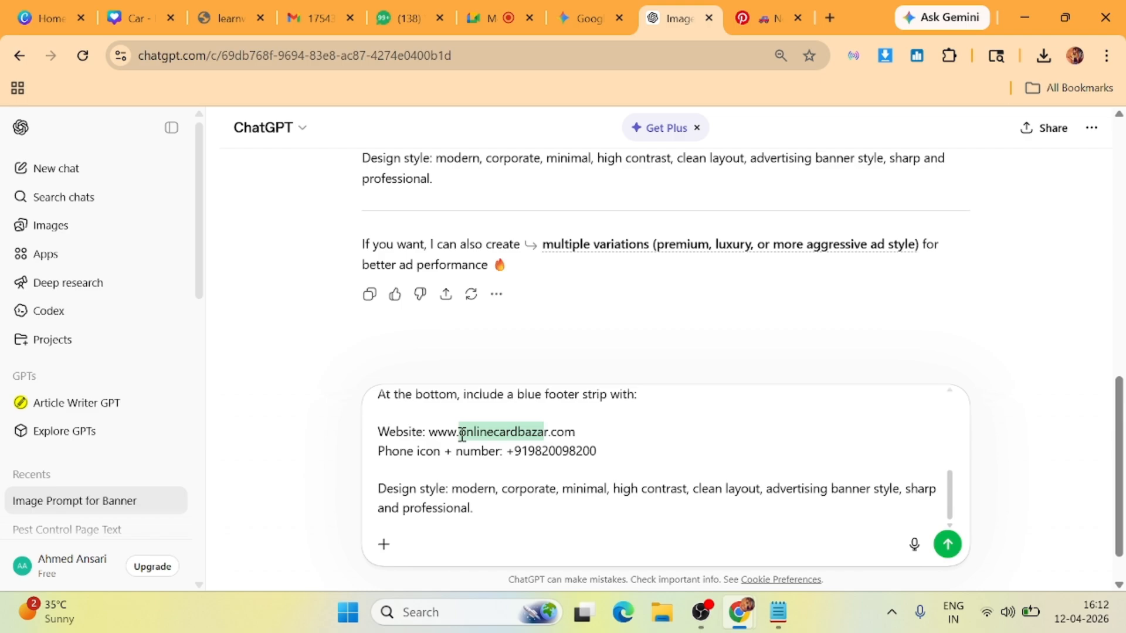
{"action": "type", "text": "Cars2"}
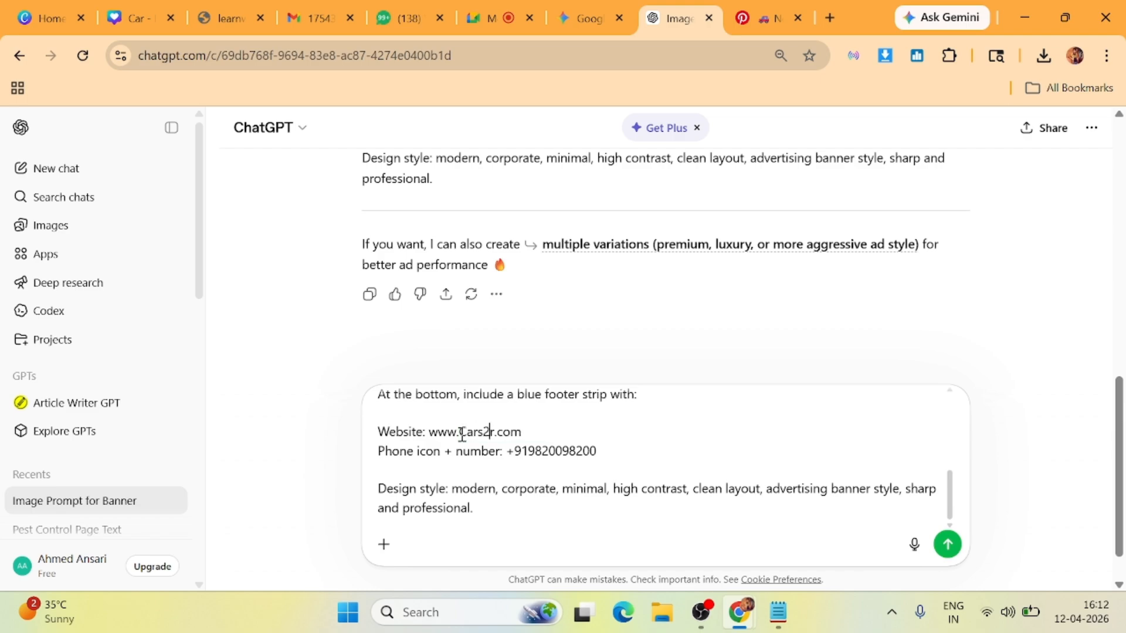
{"action": "type", "text": "4"}
{"action": "left_click", "coordinate": [503, 432]}
{"action": "key", "text": "BackSpace"}
Set the footer strip colour in the prompt to Black.
{"action": "scroll", "coordinate": [551, 452], "scroll_direction": "up", "scroll_amount": 2}
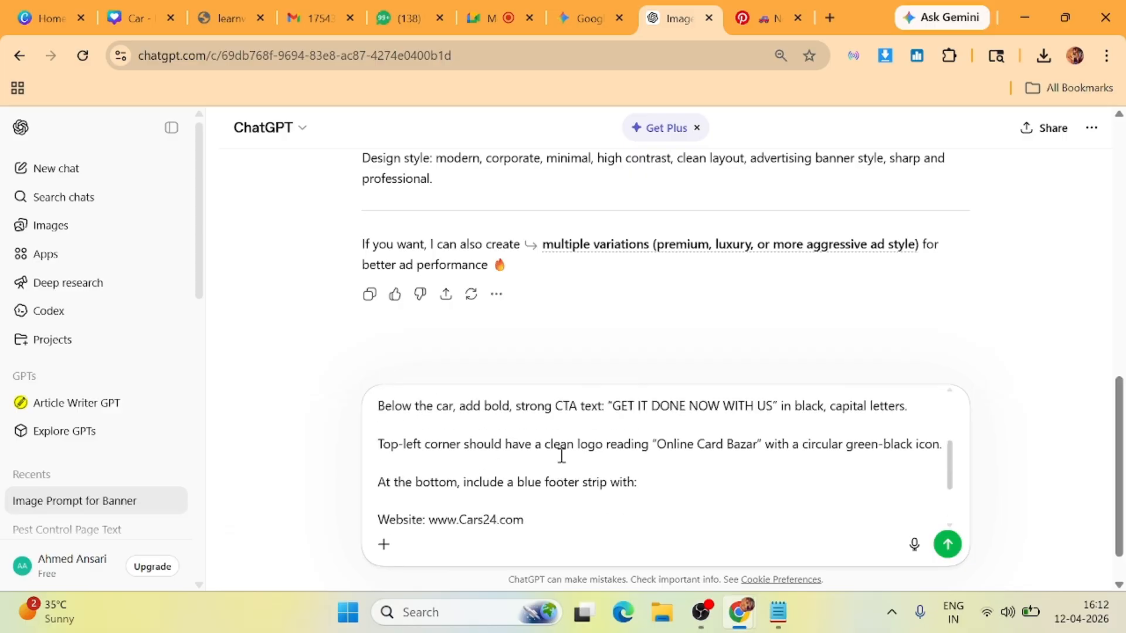
{"action": "left_click", "coordinate": [542, 484]}
{"action": "key", "text": "BackSpace"}
{"action": "key", "text": "BackSpace"}
{"action": "key", "text": "BackSpace"}
{"action": "key", "text": "BackSpace"}
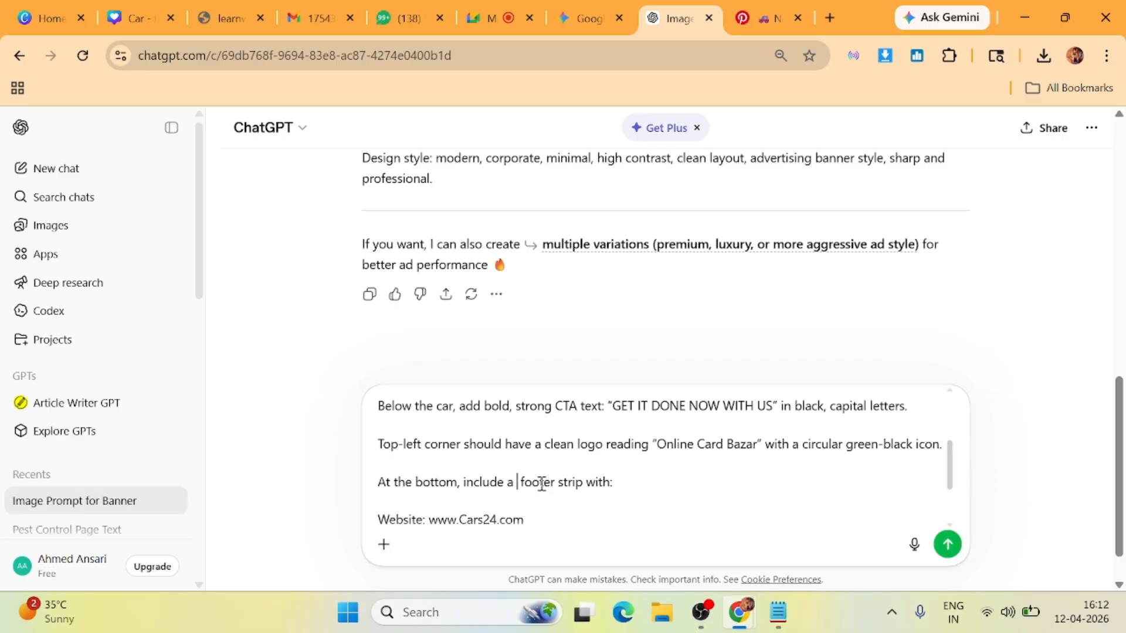
{"action": "type", "text": "Black"}
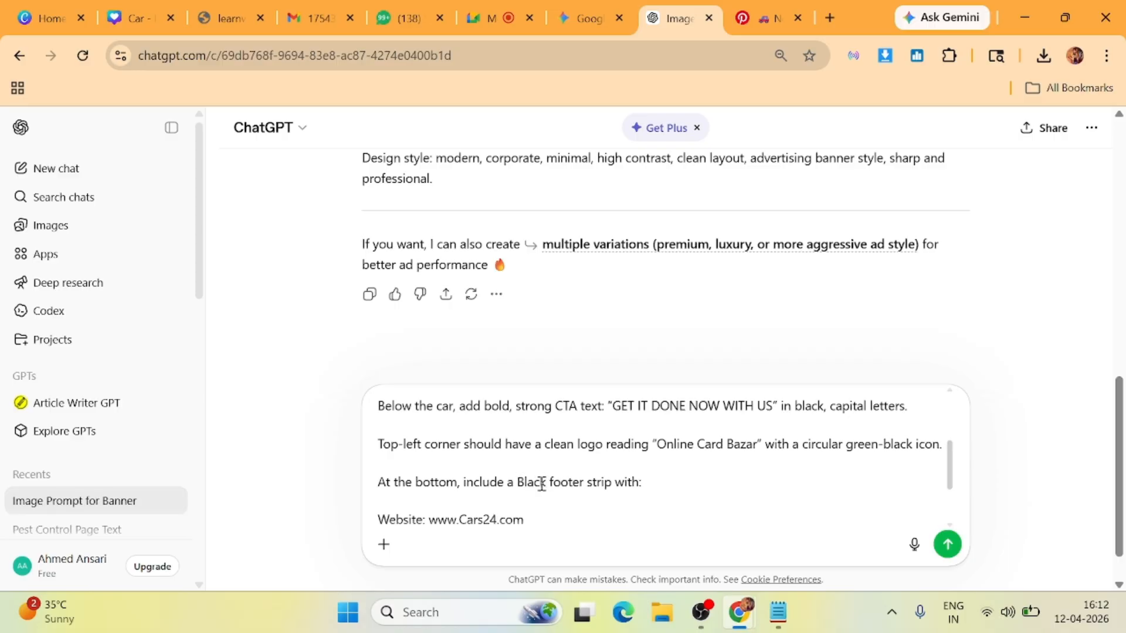
Replace "minimalistic" with "Cinematic" in the prompt's opening sentence.
{"action": "scroll", "coordinate": [610, 499], "scroll_direction": "down", "scroll_amount": 2}
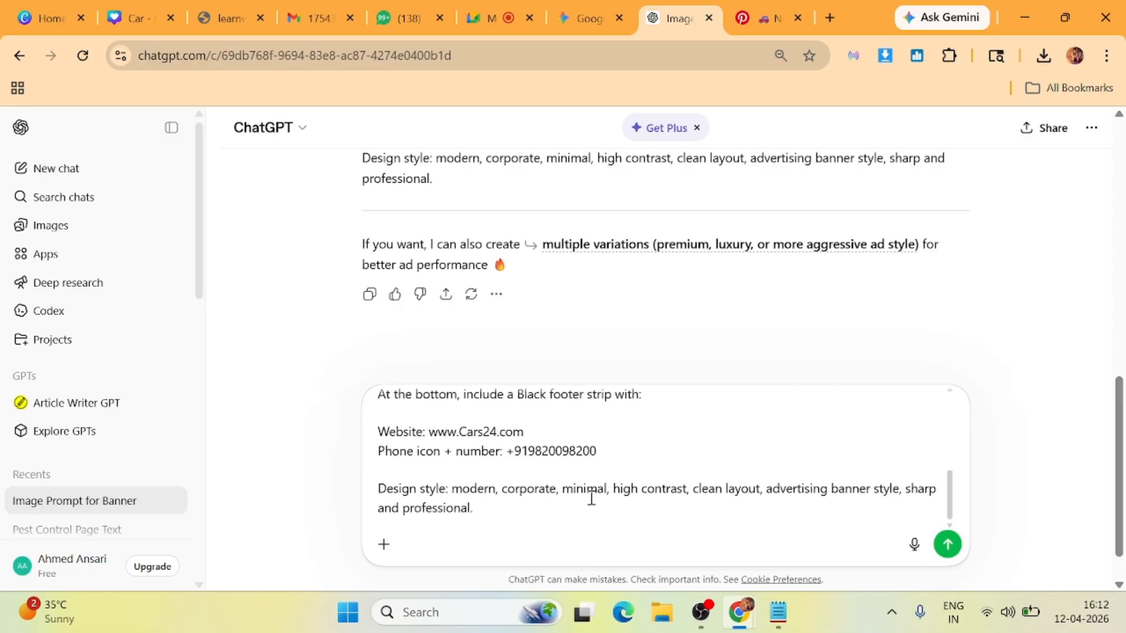
{"action": "scroll", "coordinate": [591, 498], "scroll_direction": "down", "scroll_amount": 1}
{"action": "scroll", "coordinate": [576, 494], "scroll_direction": "up", "scroll_amount": 4}
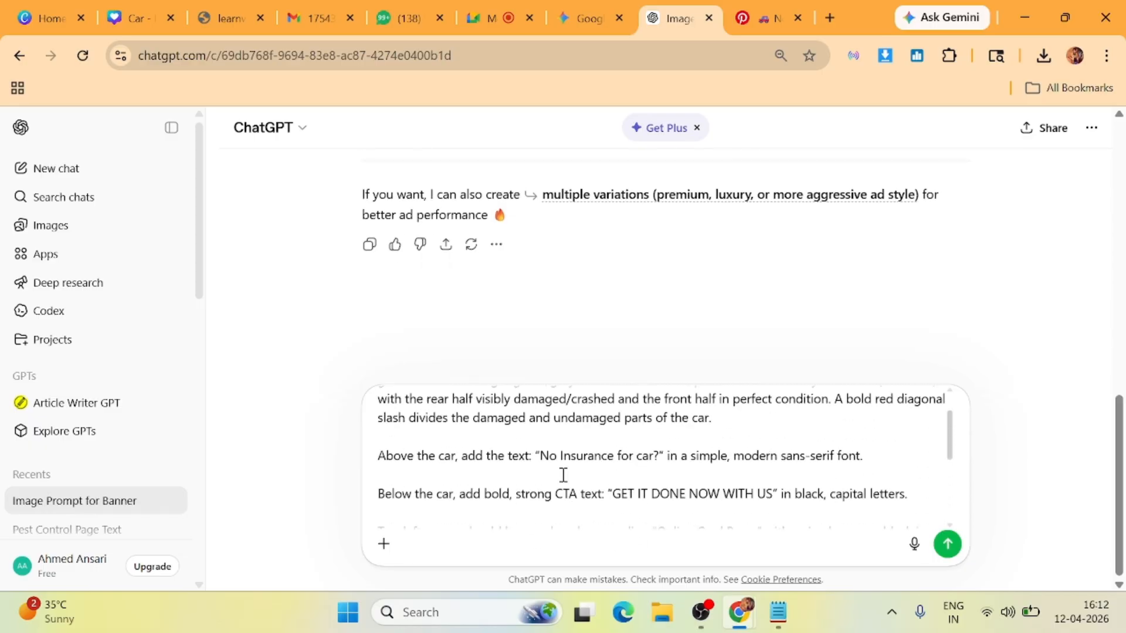
{"action": "scroll", "coordinate": [643, 460], "scroll_direction": "up", "scroll_amount": 4}
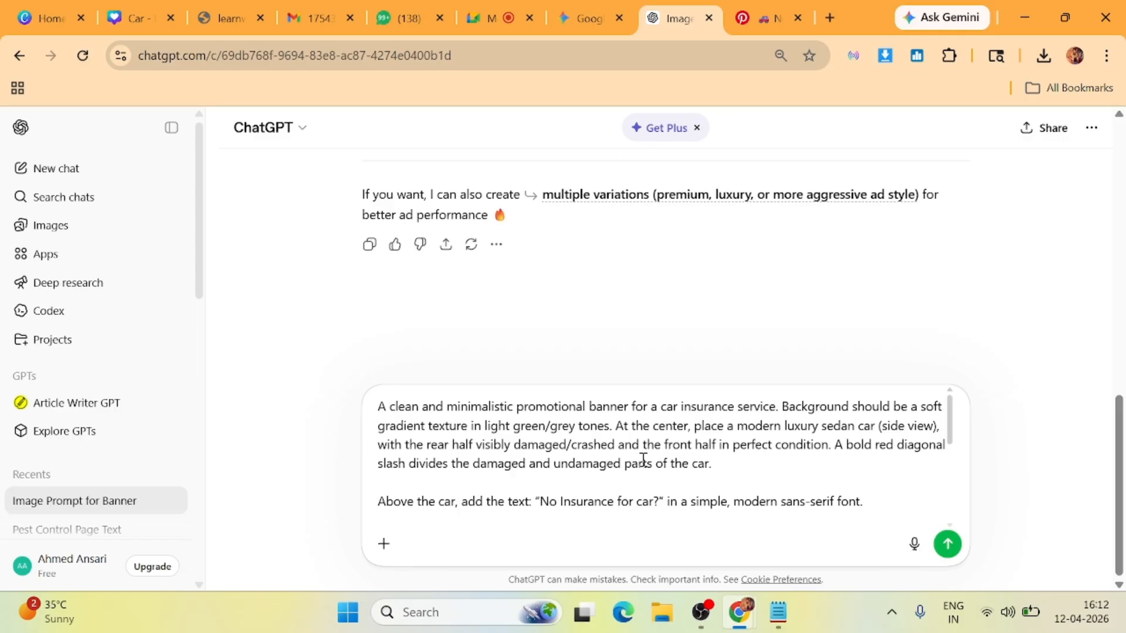
{"action": "left_click_drag", "start_coordinate": [382, 409], "coordinate": [640, 414]}
{"action": "left_click", "coordinate": [514, 408]}
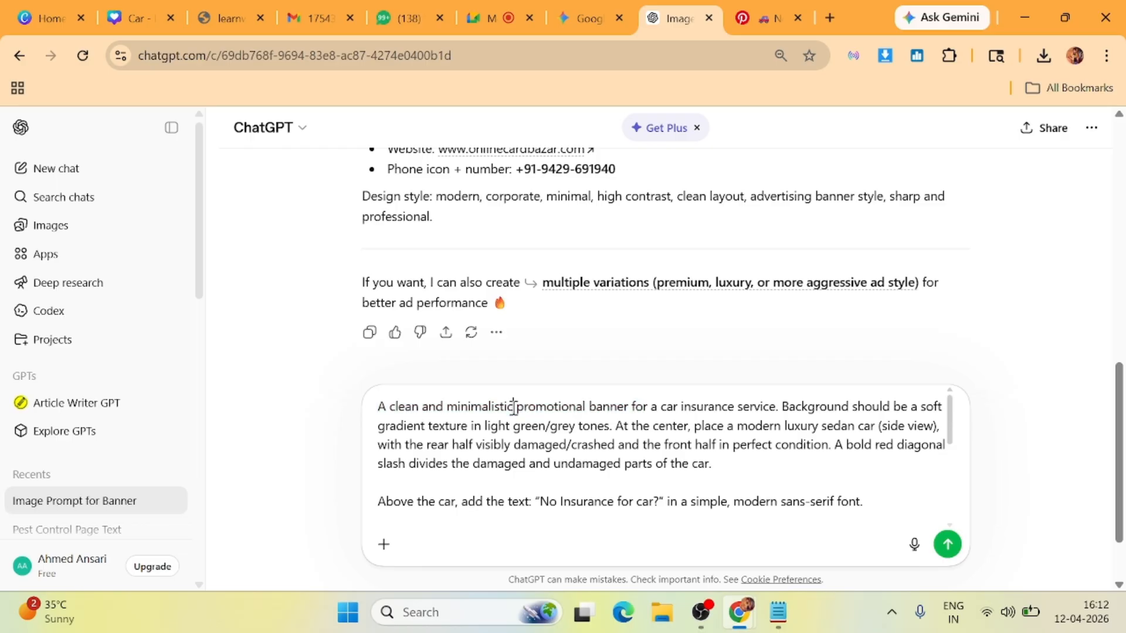
{"action": "left_click_drag", "start_coordinate": [507, 408], "coordinate": [452, 409]}
{"action": "type", "text": "Cinemat"}
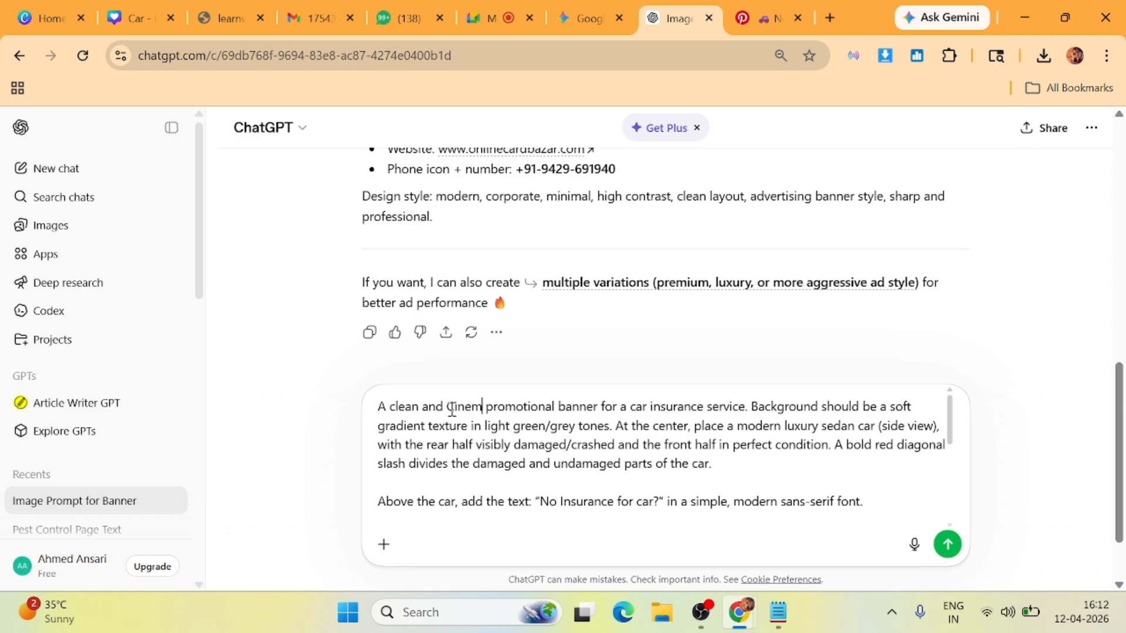
{"action": "type", "text": "ic"}
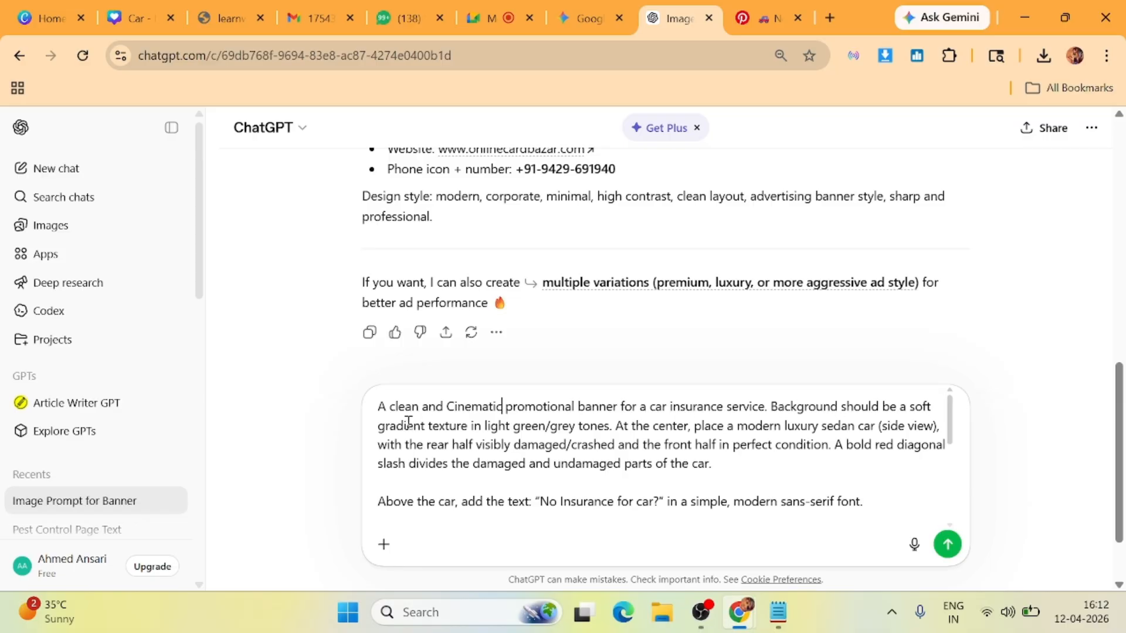
Change the background tones in the prompt to light Golden/Black.
{"action": "left_click", "coordinate": [545, 426]}
{"action": "key", "text": "BackSpace"}
{"action": "key", "text": "BackSpace"}
{"action": "key", "text": "BackSpace"}
{"action": "key", "text": "BackSpace"}
{"action": "key", "text": "BackSpace"}
{"action": "type", "text": "Golden"}
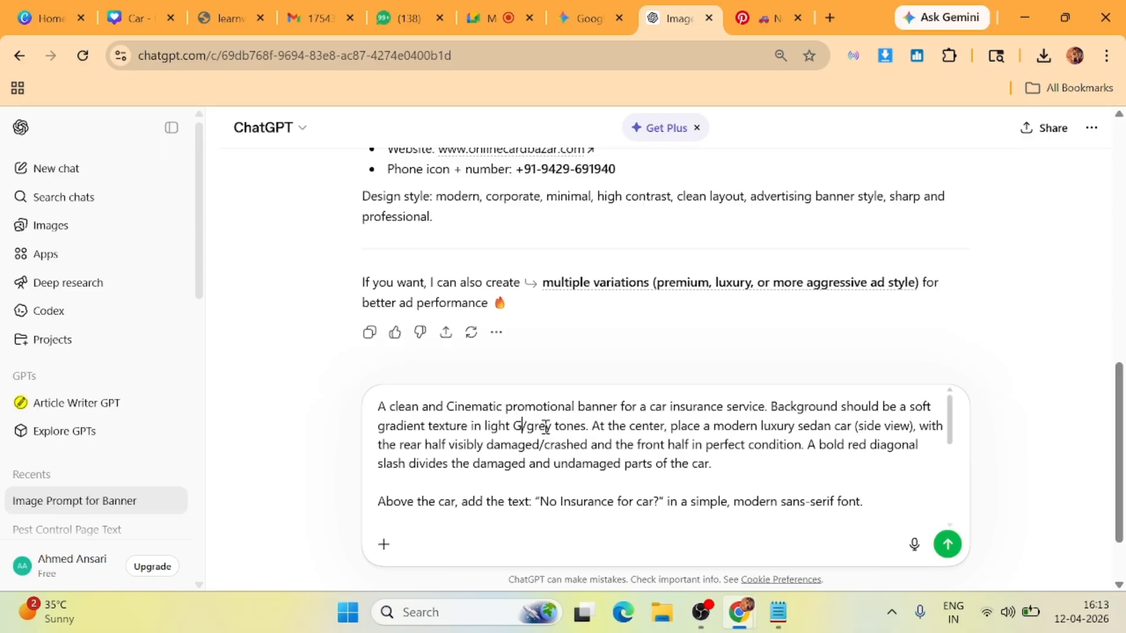
{"action": "left_click", "coordinate": [582, 426]}
{"action": "key", "text": "BackSpace"}
{"action": "key", "text": "BackSpace"}
{"action": "key", "text": "BackSpace"}
{"action": "key", "text": "BackSpace"}
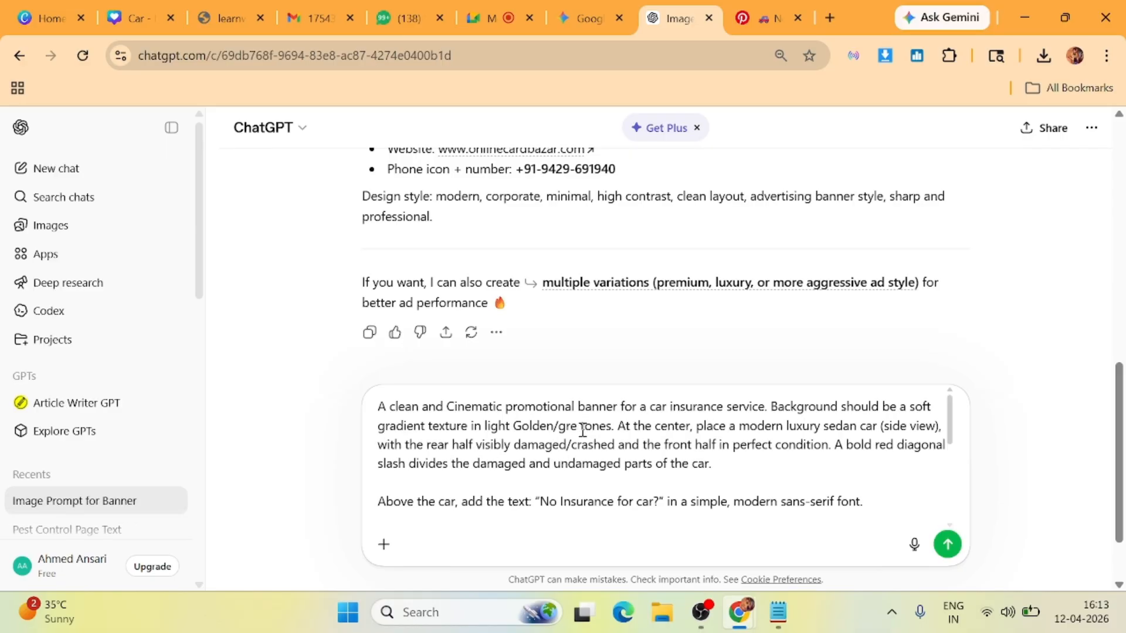
{"action": "type", "text": "Black"}
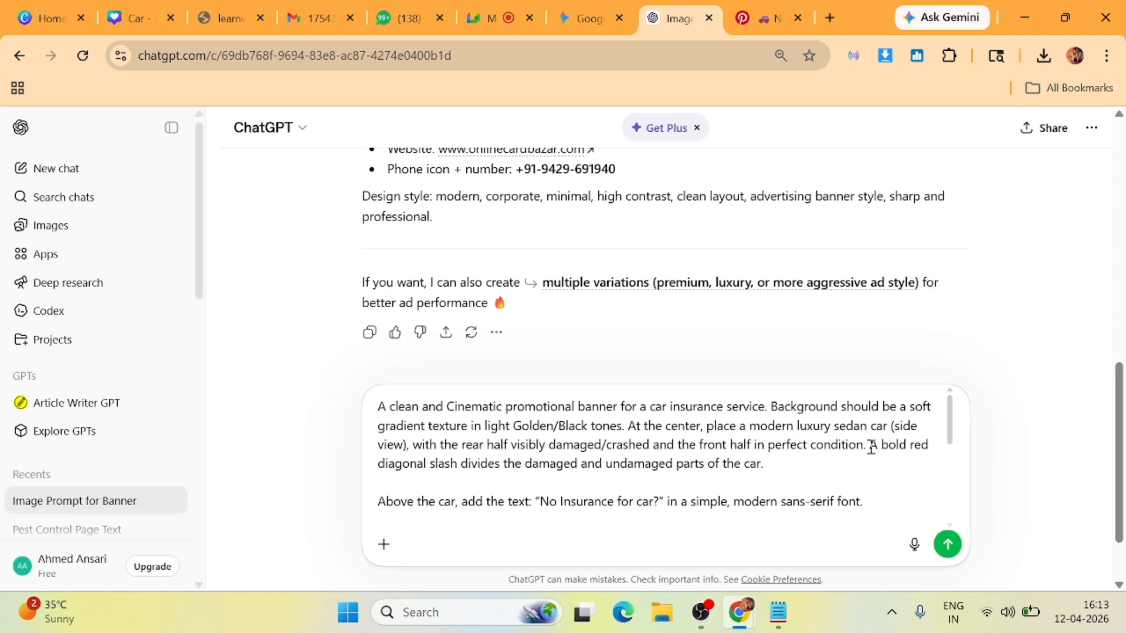
Add the line "Generate Image Now" at the end of the prompt and send the message.
{"action": "left_click_drag", "start_coordinate": [869, 446], "coordinate": [769, 470]}
{"action": "scroll", "coordinate": [616, 493], "scroll_direction": "down", "scroll_amount": 5}
{"action": "scroll", "coordinate": [613, 489], "scroll_direction": "down", "scroll_amount": 1}
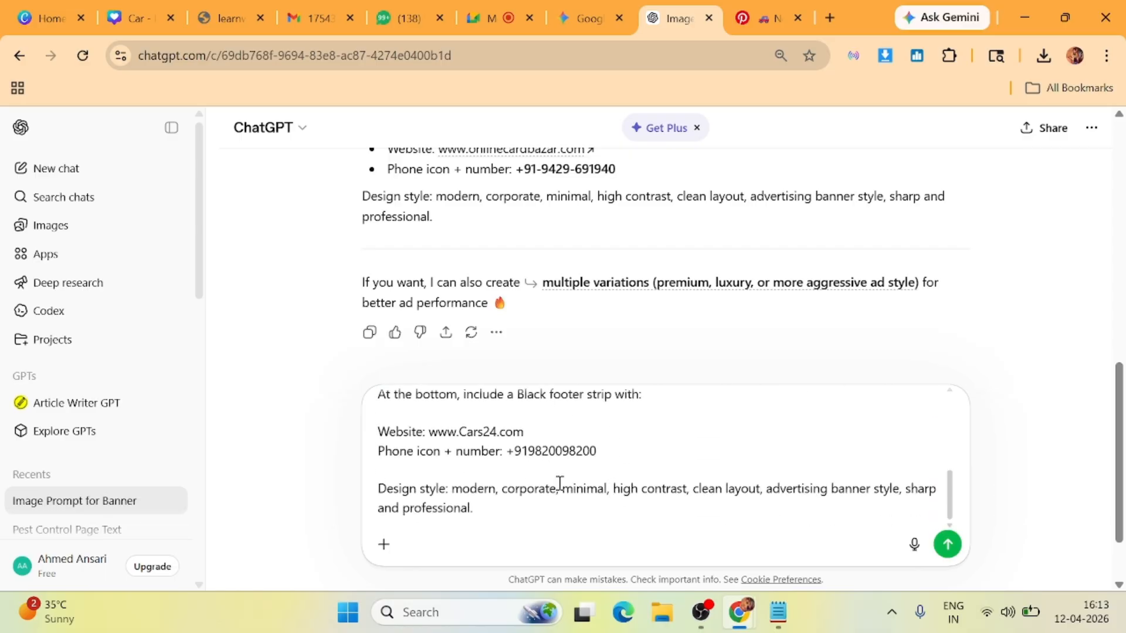
{"action": "scroll", "coordinate": [258, 514], "scroll_direction": "down", "scroll_amount": 1}
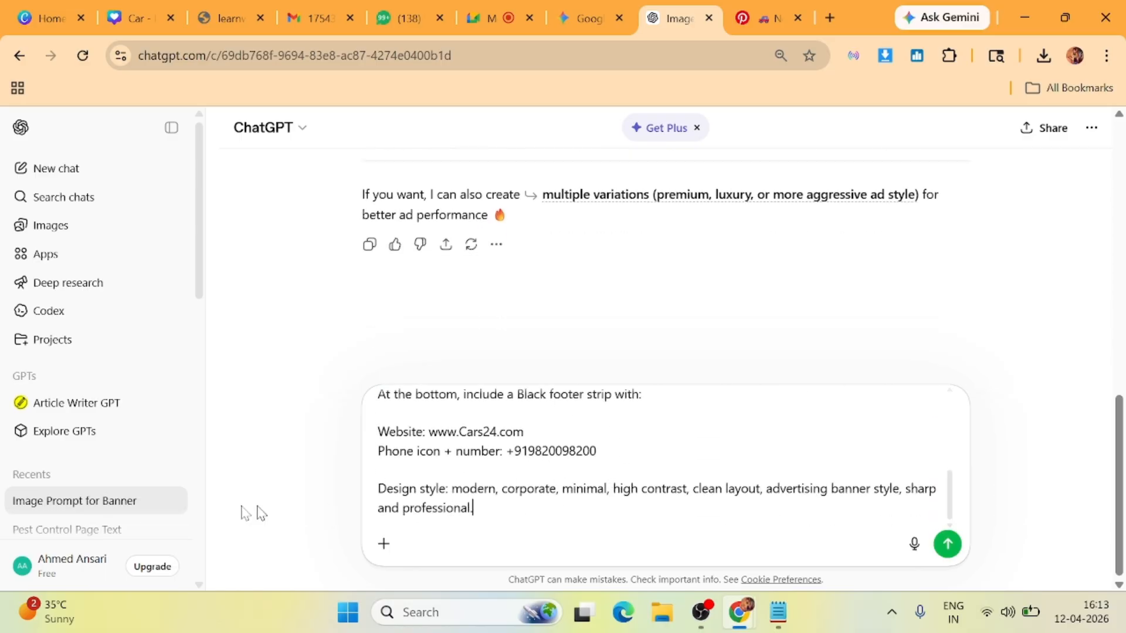
{"action": "left_click", "coordinate": [419, 521]}
{"action": "key", "text": "shift+Return"}
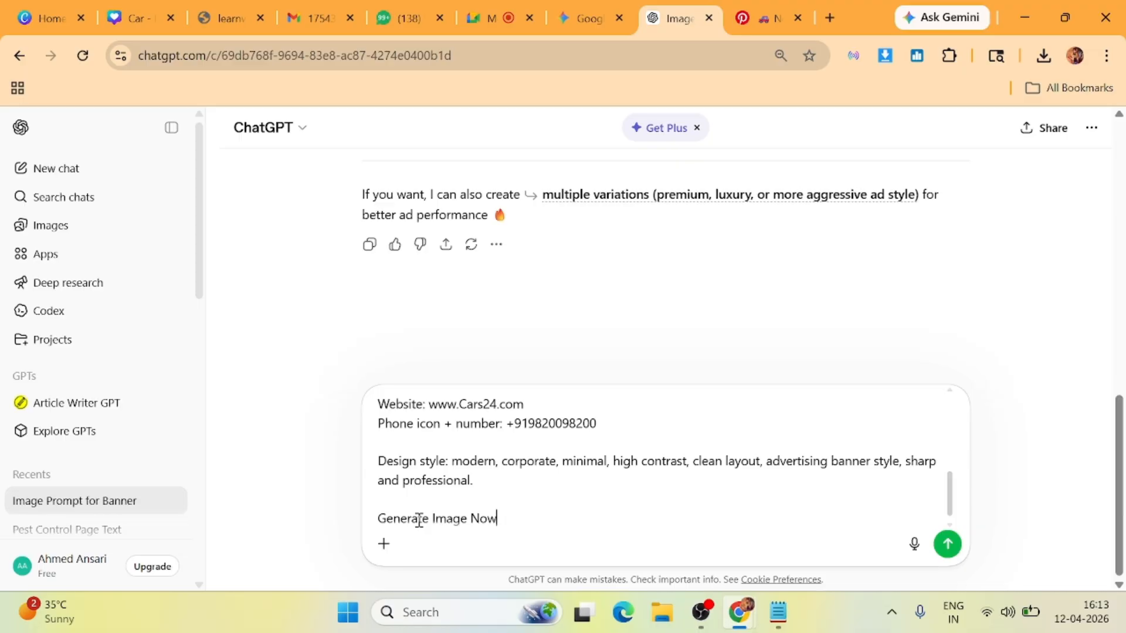
{"action": "key", "text": "Return"}
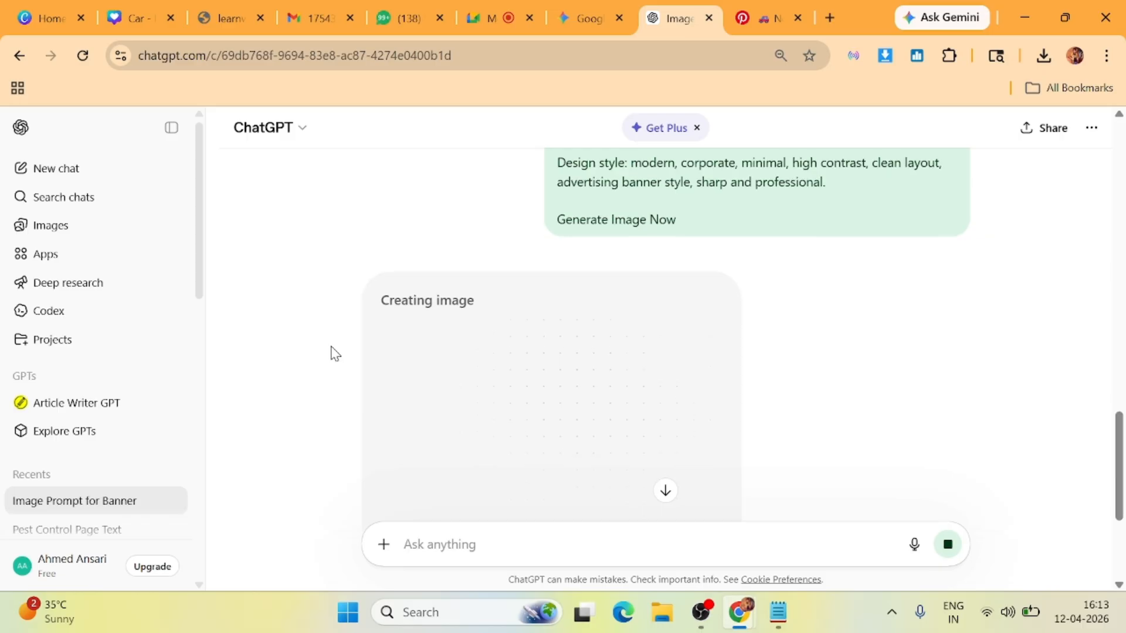
Examine the generated car insurance banner and compare it with the enlarged original on Pinterest, then return to ChatGPT.
{"action": "scroll", "coordinate": [335, 353], "scroll_direction": "up", "scroll_amount": 1}
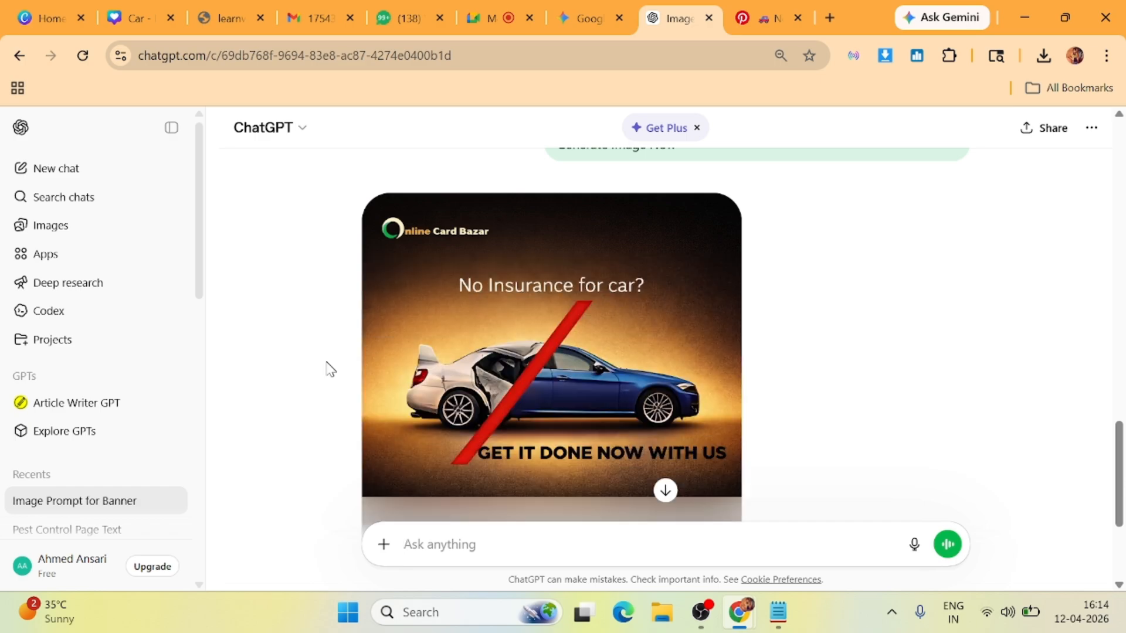
{"action": "scroll", "coordinate": [329, 364], "scroll_direction": "down", "scroll_amount": 2}
{"action": "scroll", "coordinate": [468, 369], "scroll_direction": "up", "scroll_amount": 8}
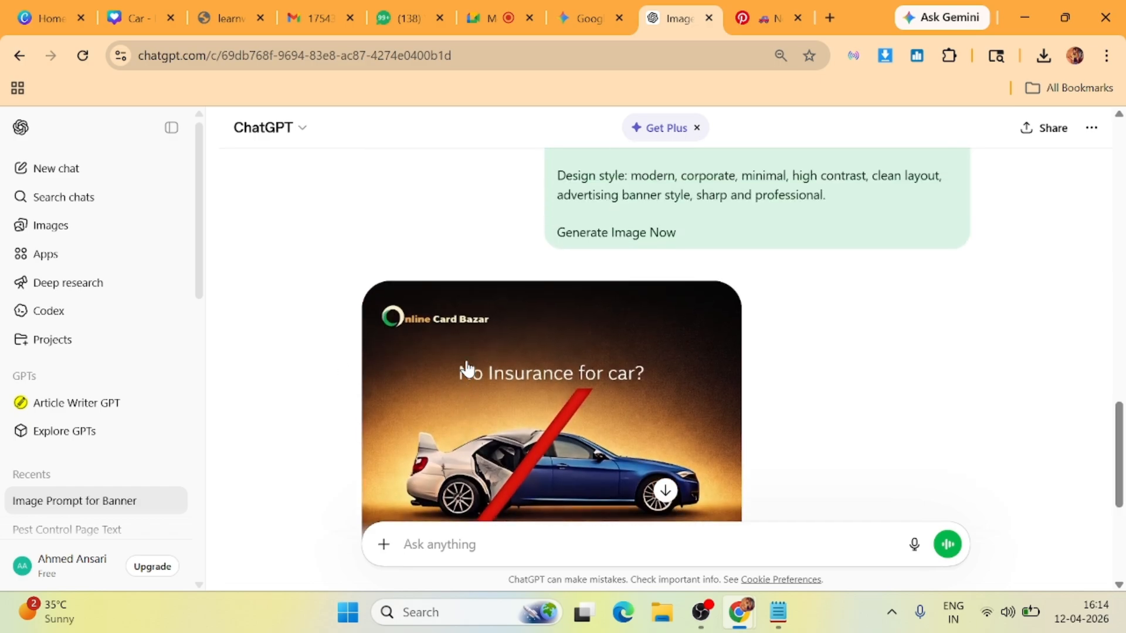
{"action": "scroll", "coordinate": [467, 368], "scroll_direction": "down", "scroll_amount": 8}
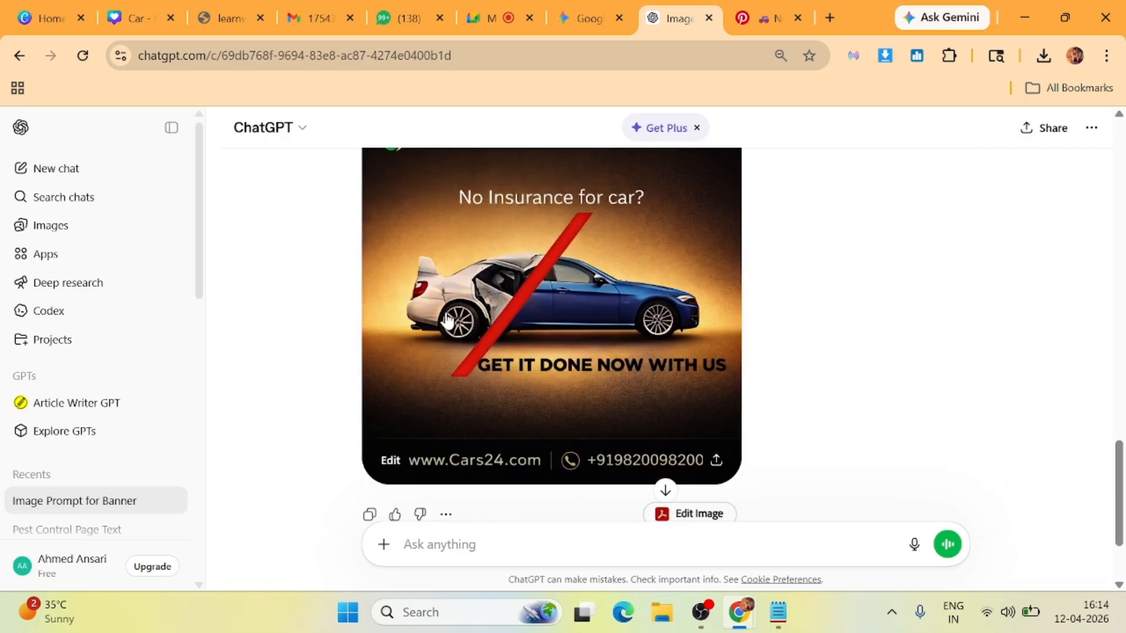
{"action": "scroll", "coordinate": [452, 320], "scroll_direction": "up", "scroll_amount": 2}
{"action": "scroll", "coordinate": [452, 319], "scroll_direction": "down", "scroll_amount": 2}
{"action": "left_click", "coordinate": [757, 15]}
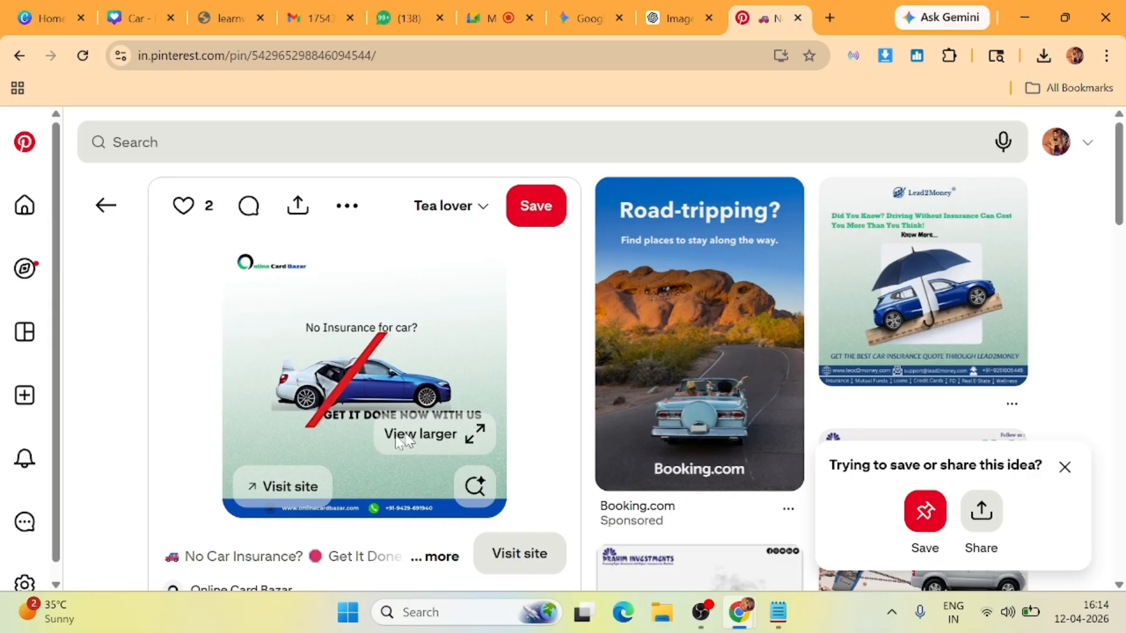
{"action": "left_click", "coordinate": [403, 438]}
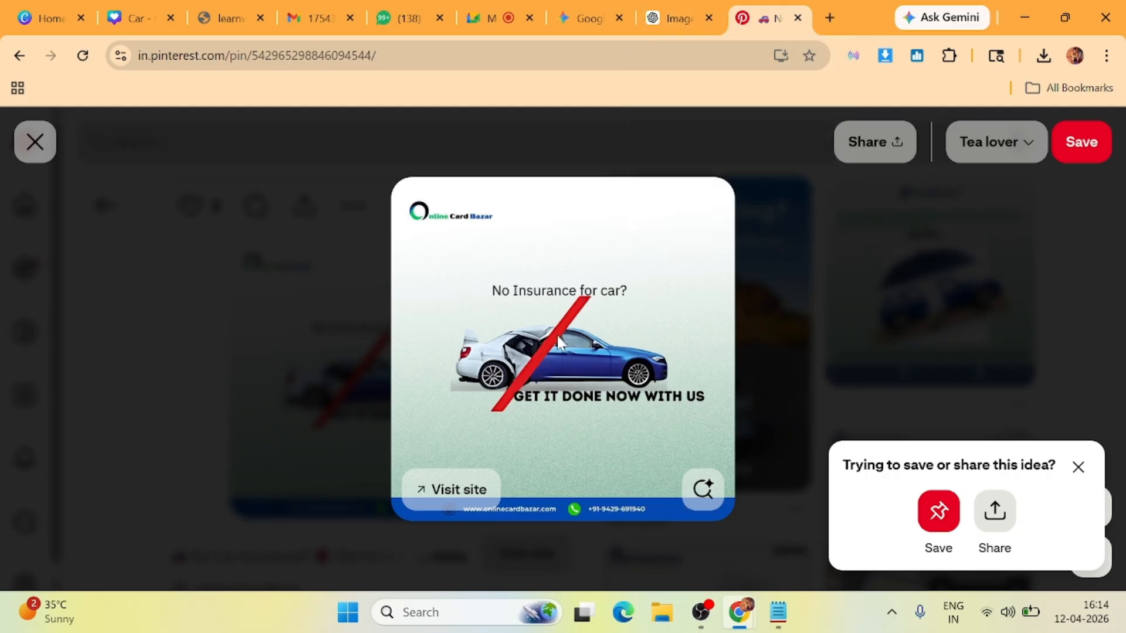
{"action": "left_click", "coordinate": [691, 17]}
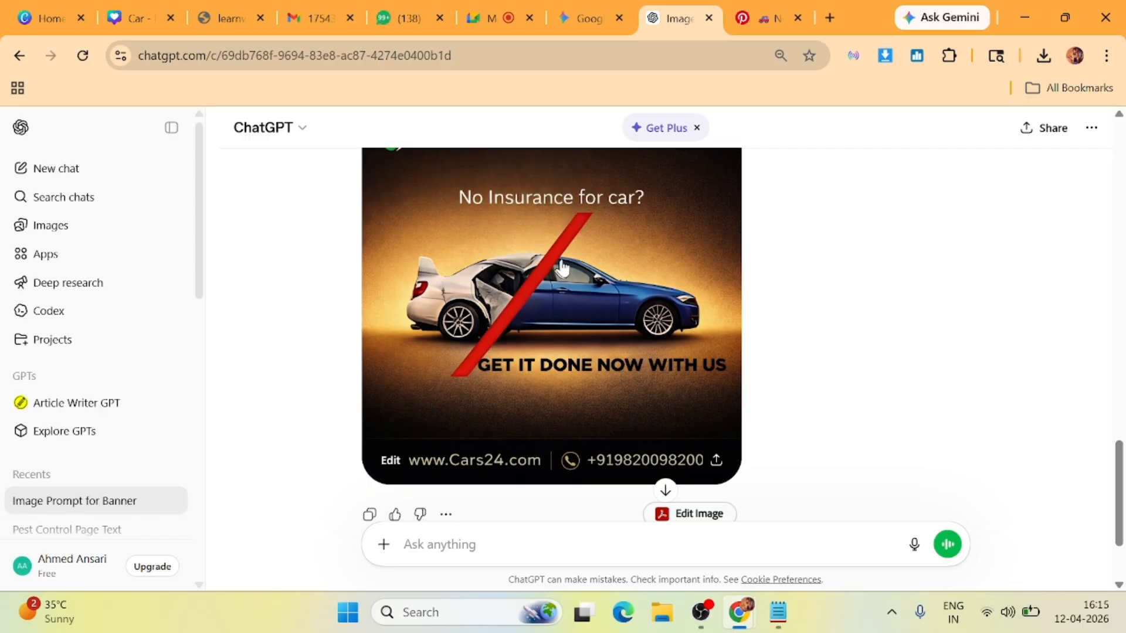
Examine the generated banner against the edited prompt's background, headline, logo and footer instructions.
{"action": "scroll", "coordinate": [562, 337], "scroll_direction": "up", "scroll_amount": 2}
{"action": "scroll", "coordinate": [487, 319], "scroll_direction": "down", "scroll_amount": 2}
{"action": "scroll", "coordinate": [563, 378], "scroll_direction": "up", "scroll_amount": 2}
{"action": "scroll", "coordinate": [563, 378], "scroll_direction": "down", "scroll_amount": 2}
{"action": "scroll", "coordinate": [581, 347], "scroll_direction": "up", "scroll_amount": 1}
{"action": "scroll", "coordinate": [580, 350], "scroll_direction": "up", "scroll_amount": 5}
{"action": "scroll", "coordinate": [578, 352], "scroll_direction": "down", "scroll_amount": 5}
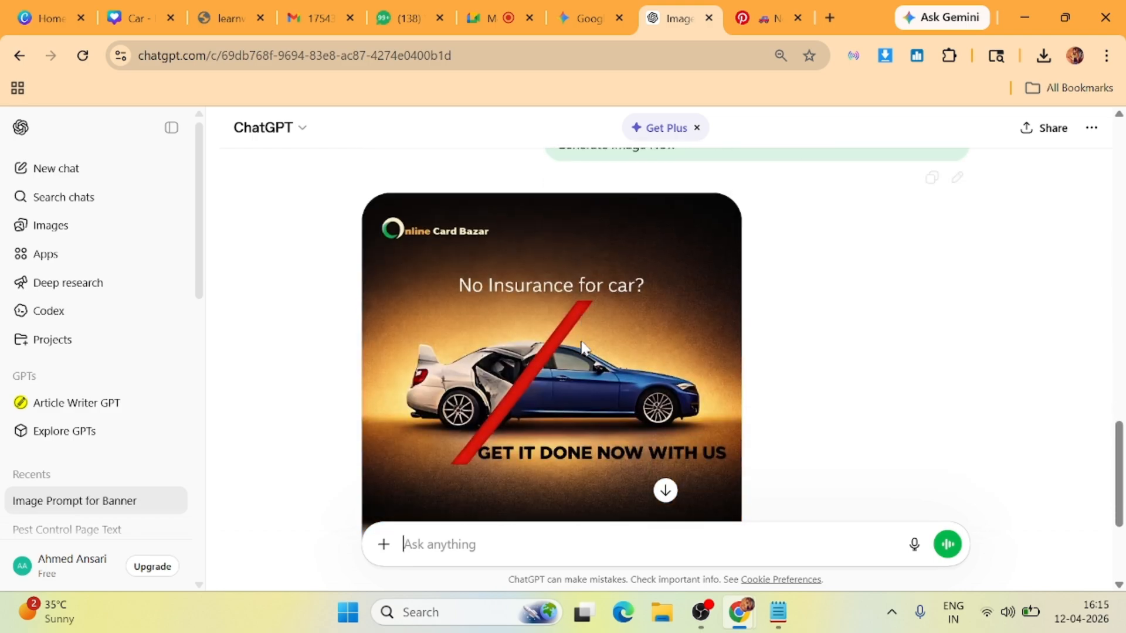
{"action": "scroll", "coordinate": [572, 418], "scroll_direction": "down", "scroll_amount": 2}
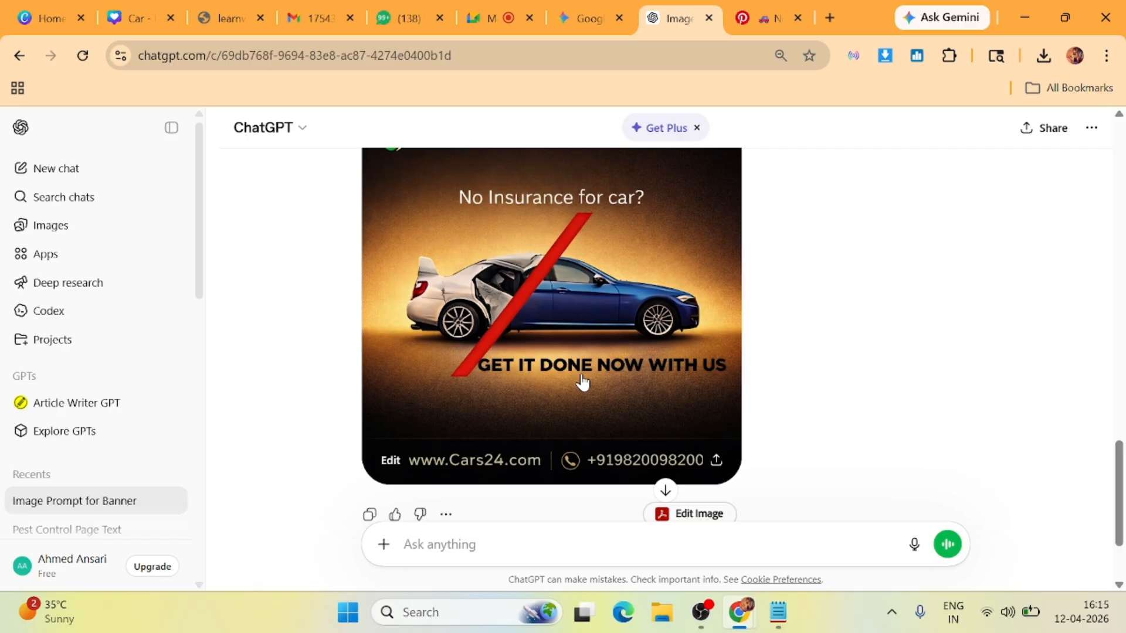
{"action": "scroll", "coordinate": [582, 382], "scroll_direction": "up", "scroll_amount": 1}
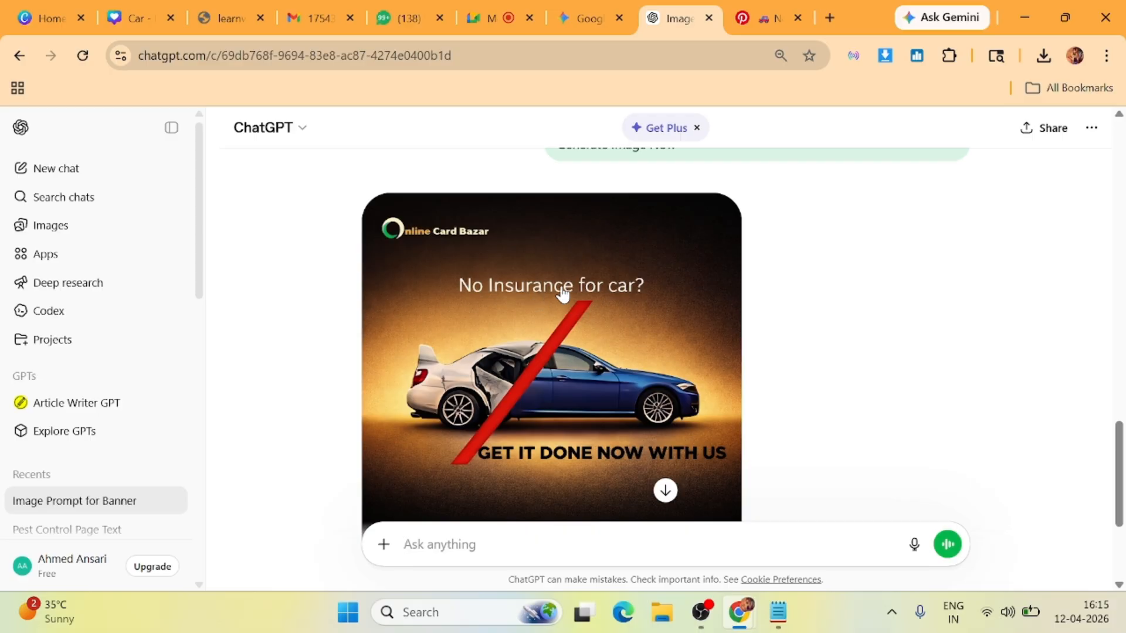
{"action": "scroll", "coordinate": [562, 293], "scroll_direction": "up", "scroll_amount": 5}
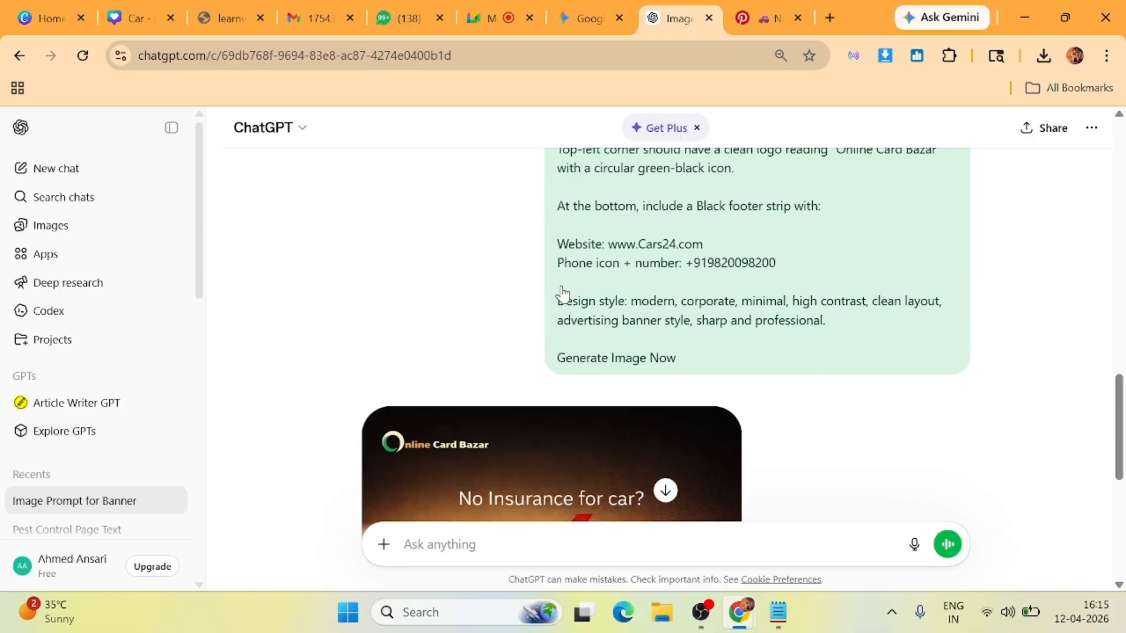
{"action": "scroll", "coordinate": [762, 256], "scroll_direction": "up", "scroll_amount": 3}
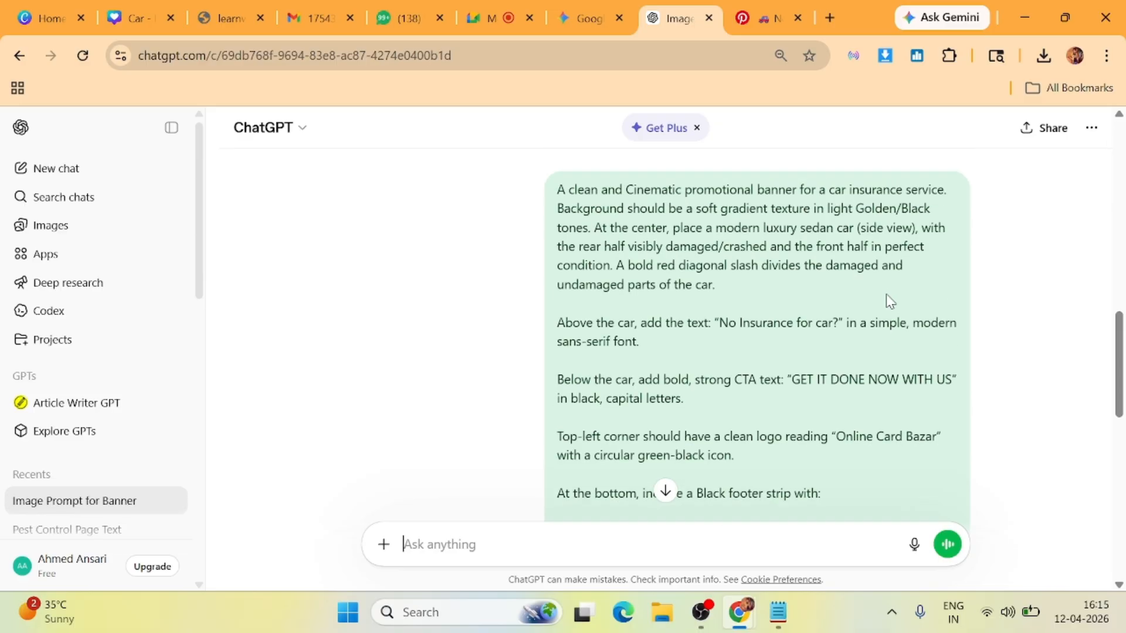
{"action": "scroll", "coordinate": [884, 299], "scroll_direction": "down", "scroll_amount": 4}
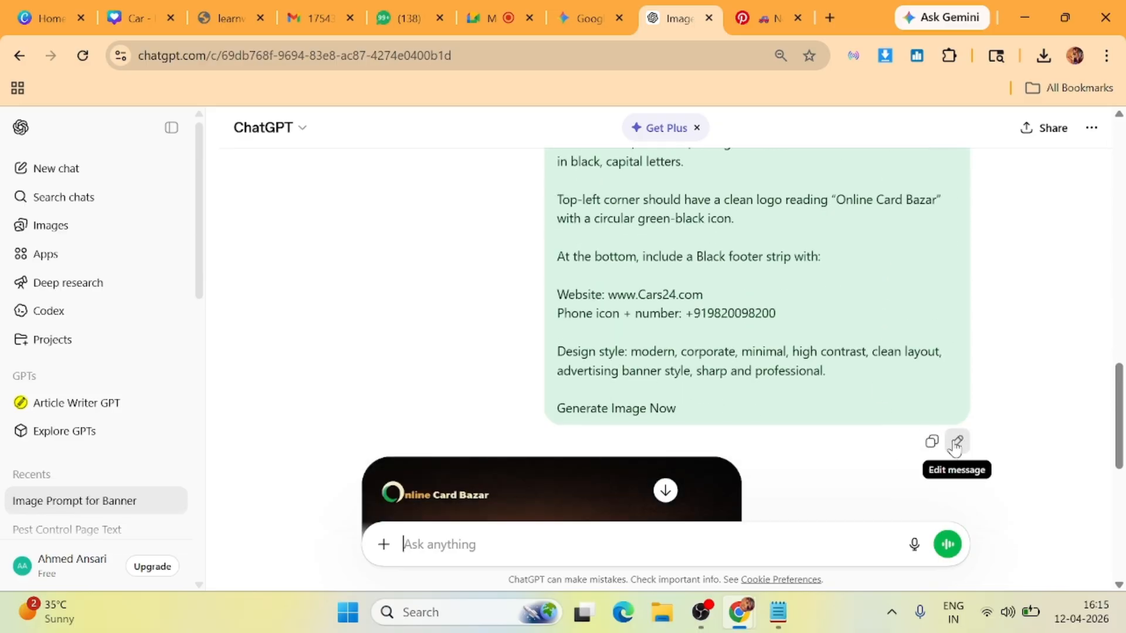
Copy the last sent banner prompt and paste it into the new message box for editing.
{"action": "scroll", "coordinate": [819, 387], "scroll_direction": "down", "scroll_amount": 2}
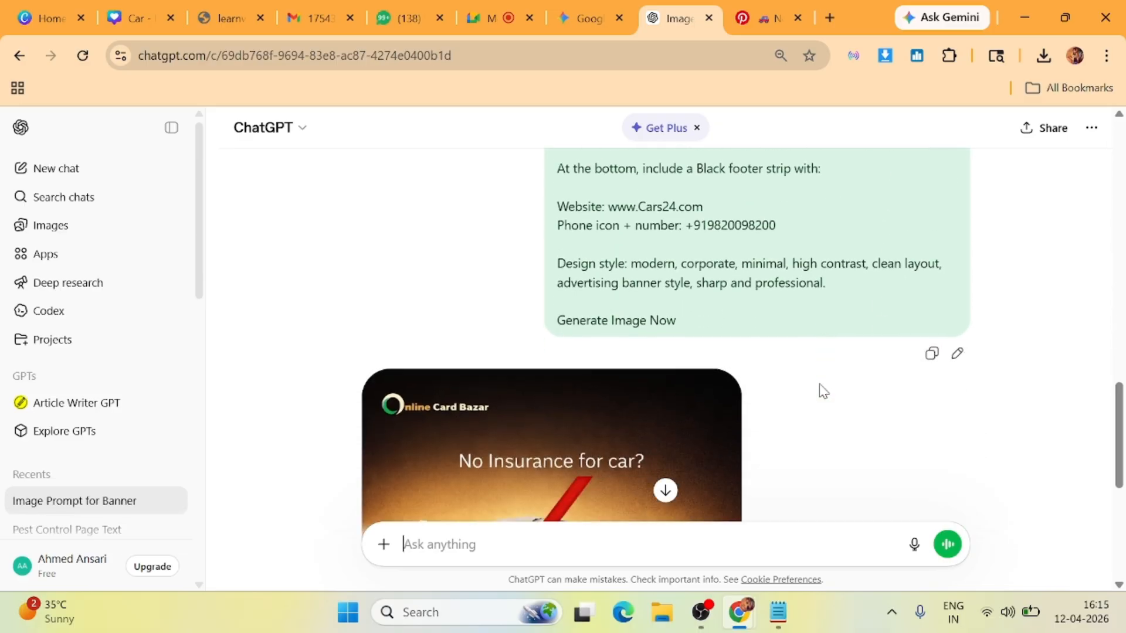
{"action": "left_click", "coordinate": [932, 354]}
{"action": "scroll", "coordinate": [906, 364], "scroll_direction": "down", "scroll_amount": 5}
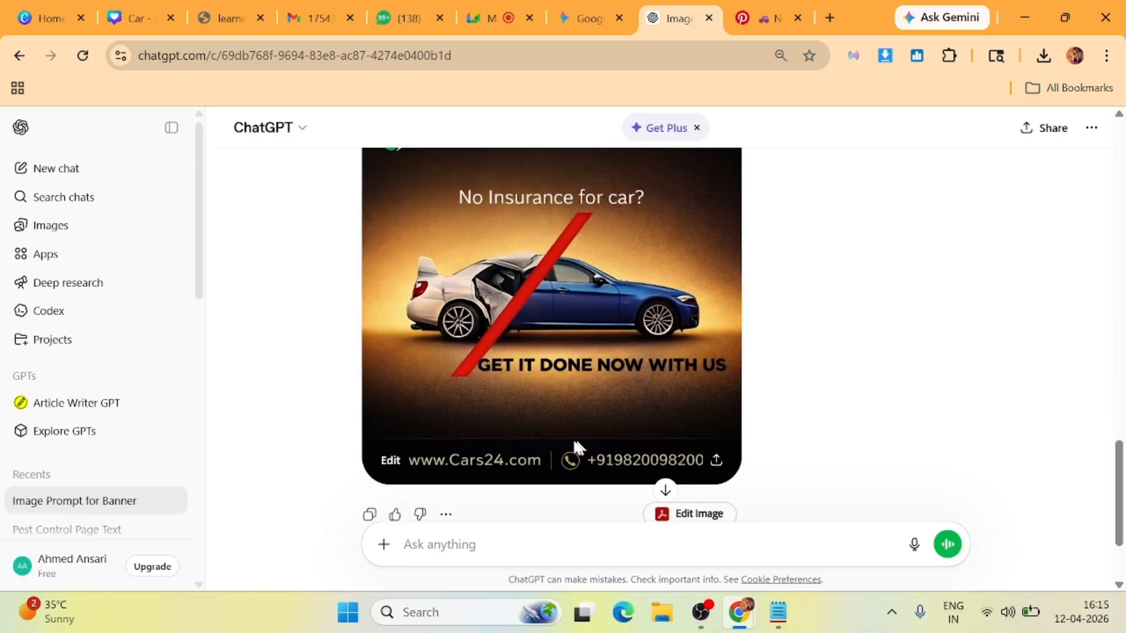
{"action": "left_click", "coordinate": [513, 552]}
{"action": "key", "text": "ctrl+v"}
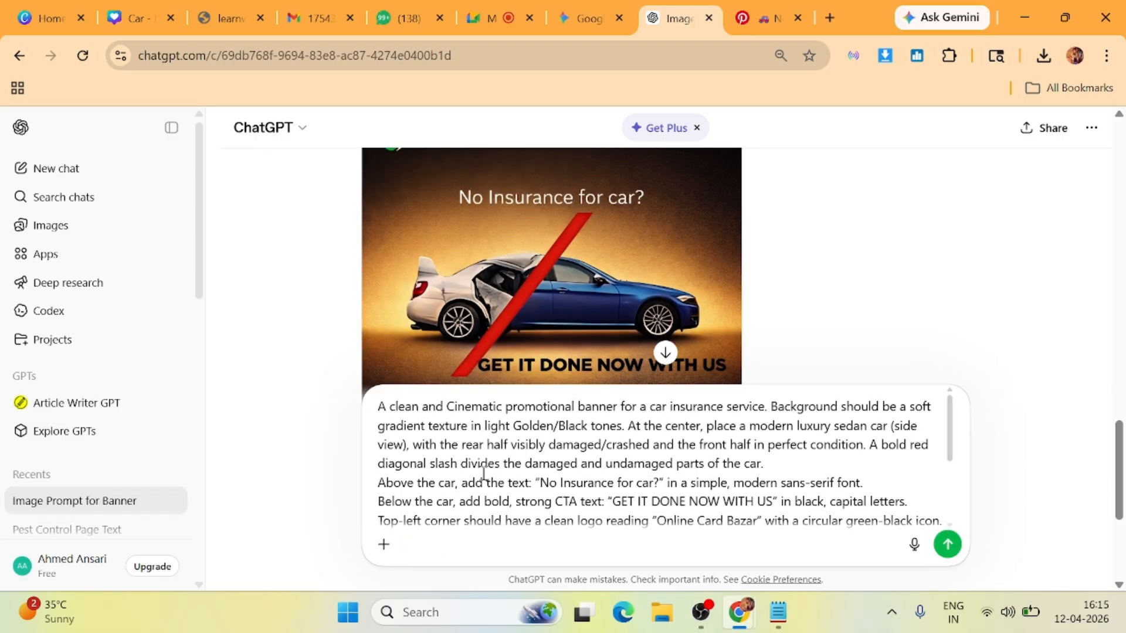
{"action": "scroll", "coordinate": [616, 460], "scroll_direction": "down", "scroll_amount": 3}
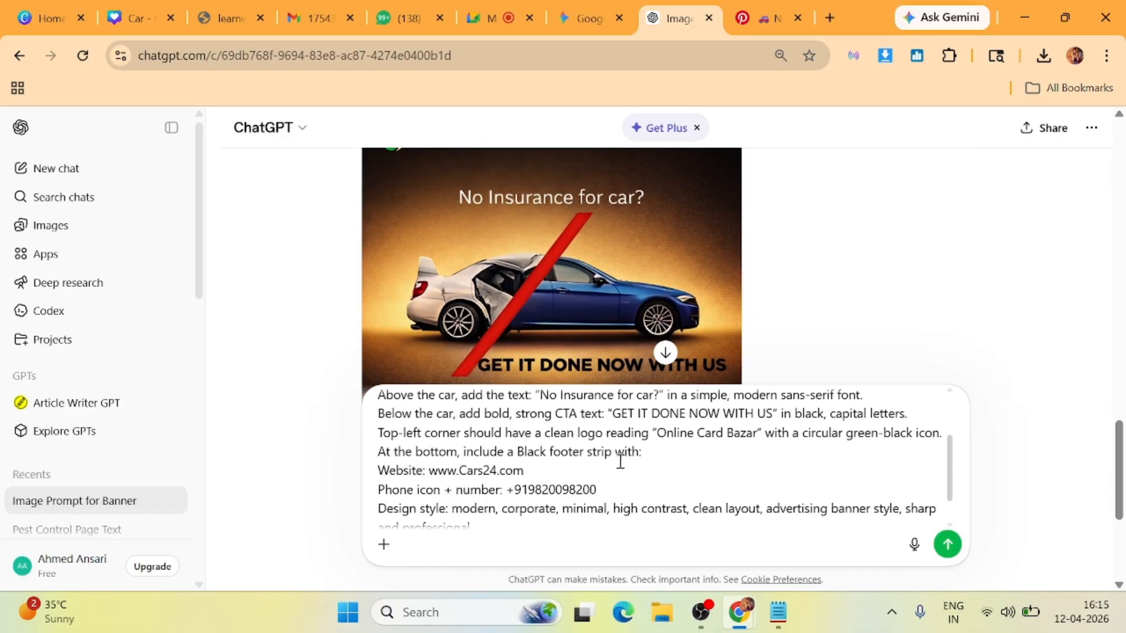
{"action": "scroll", "coordinate": [620, 461], "scroll_direction": "up", "scroll_amount": 3}
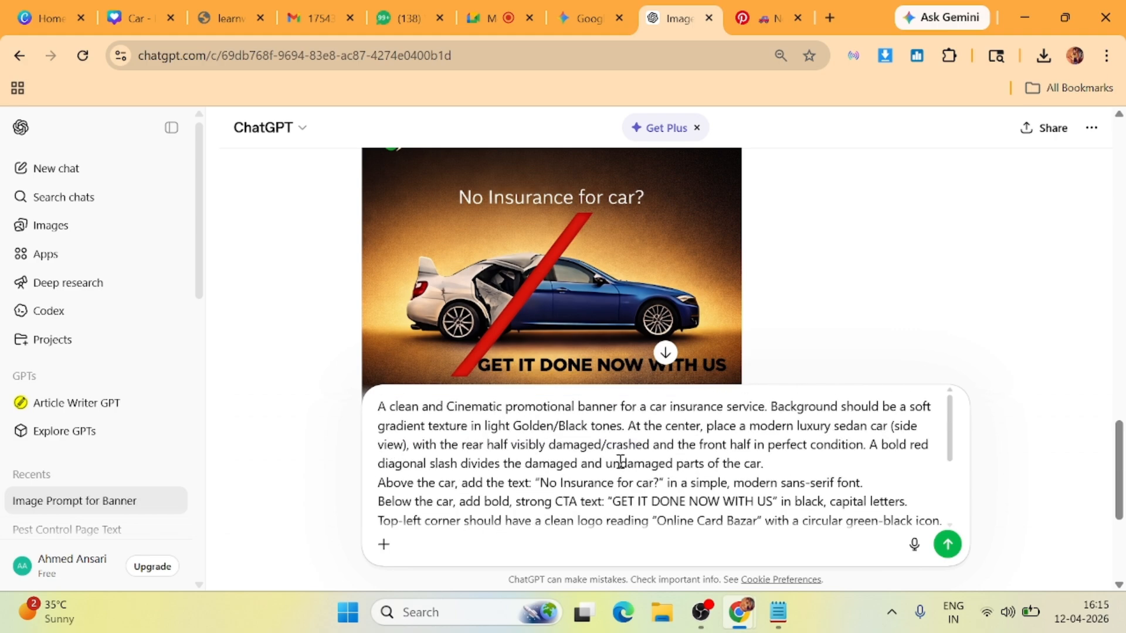
Insert "Capital H1 in Bold" before the "No Insurance for car?" headline in the pasted prompt.
{"action": "left_click_drag", "start_coordinate": [379, 485], "coordinate": [532, 487]}
{"action": "left_click", "coordinate": [534, 487]}
{"action": "type", "text": "H1"}
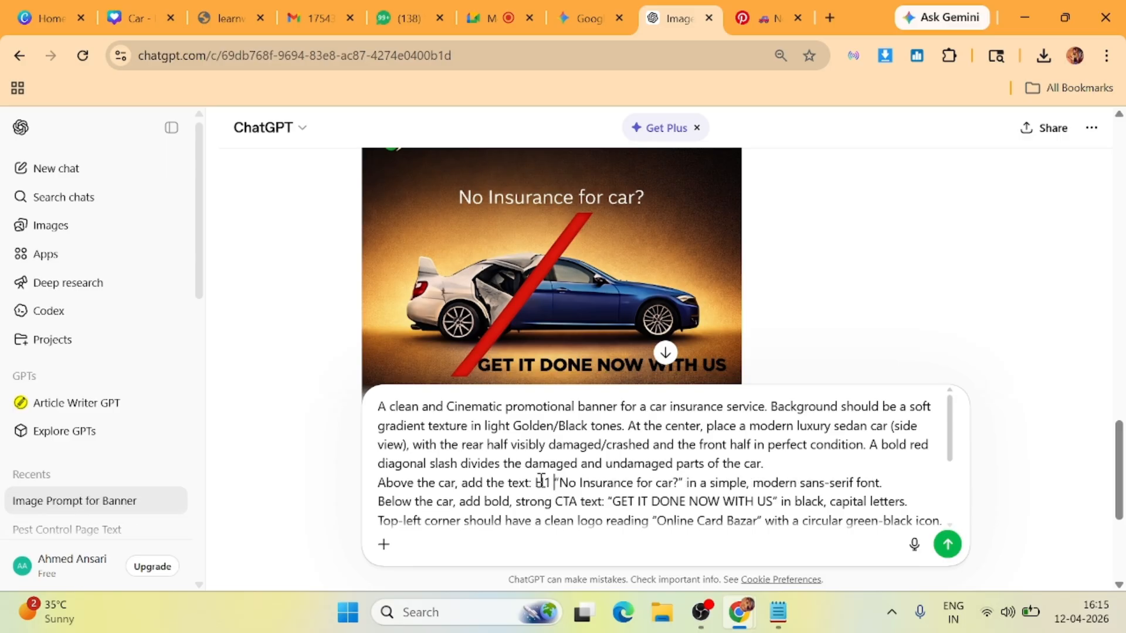
{"action": "type", "text": " in "}
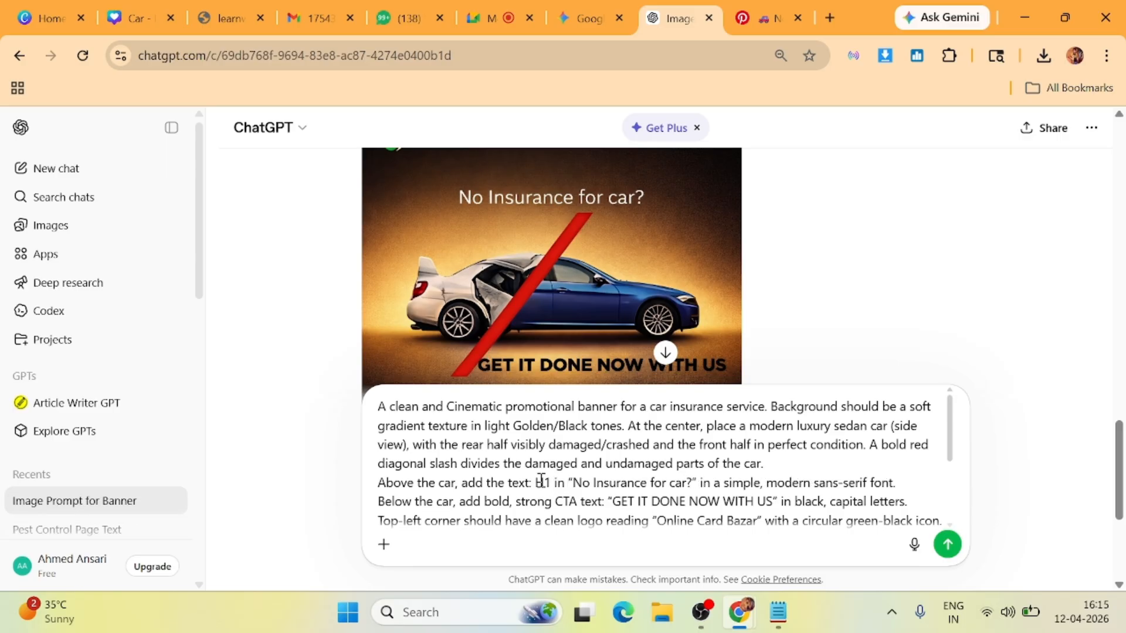
{"action": "type", "text": "Bold"}
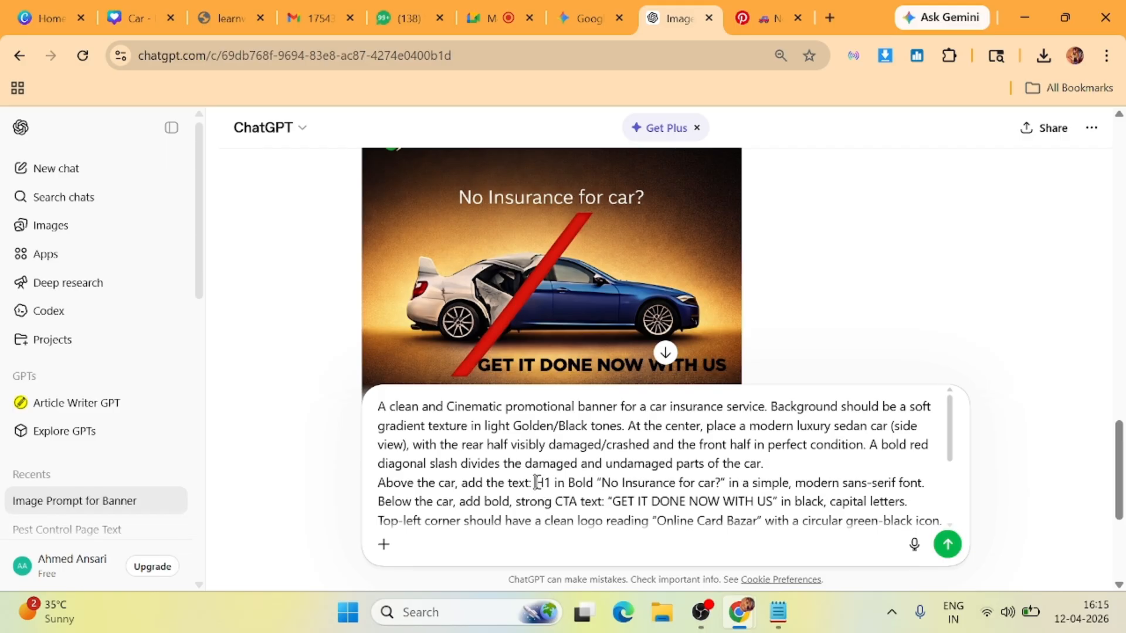
{"action": "left_click", "coordinate": [536, 482]}
{"action": "type", "text": "Capita"}
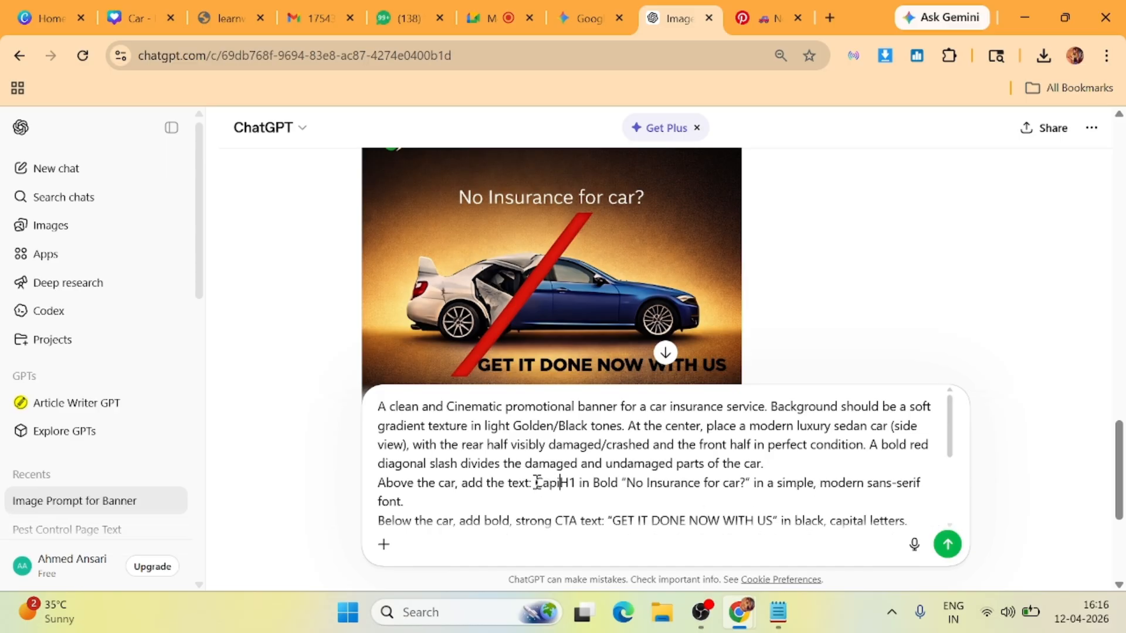
{"action": "type", "text": "l "}
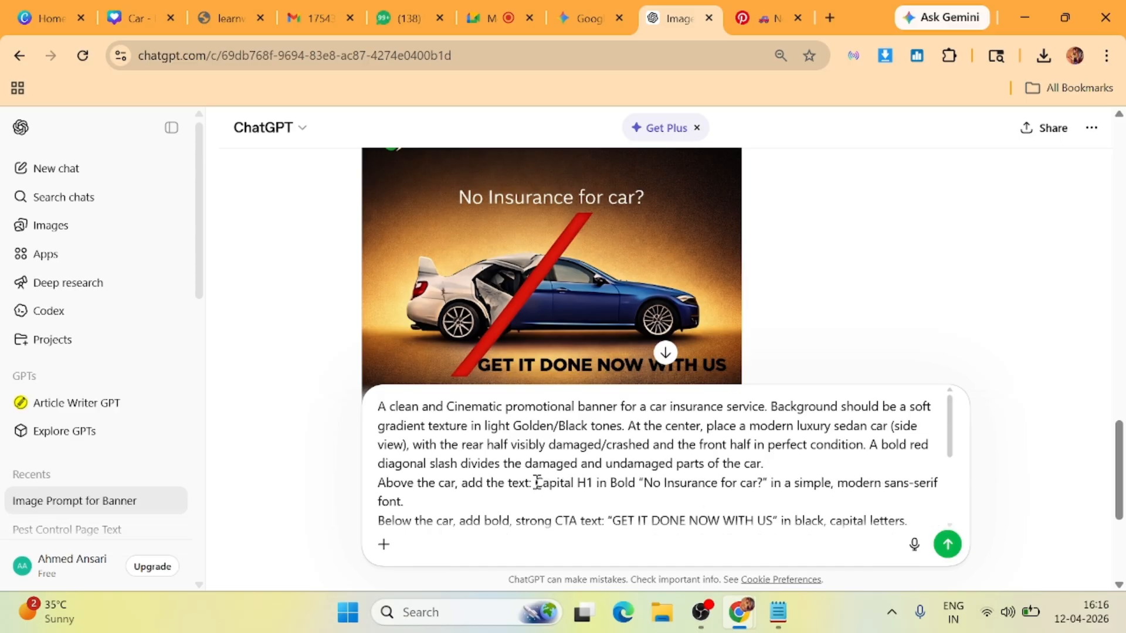
{"action": "type", "text": "Tex"}
{"action": "key", "text": "BackSpace"}
{"action": "key", "text": "BackSpace"}
{"action": "key", "text": "BackSpace"}
Replace "sans-serif" with "Creative" in the headline's font description.
{"action": "scroll", "coordinate": [787, 478], "scroll_direction": "down", "scroll_amount": 2}
{"action": "scroll", "coordinate": [789, 478], "scroll_direction": "up", "scroll_amount": 2}
{"action": "left_click_drag", "start_coordinate": [804, 484], "coordinate": [935, 485]}
{"action": "left_click", "coordinate": [874, 485]}
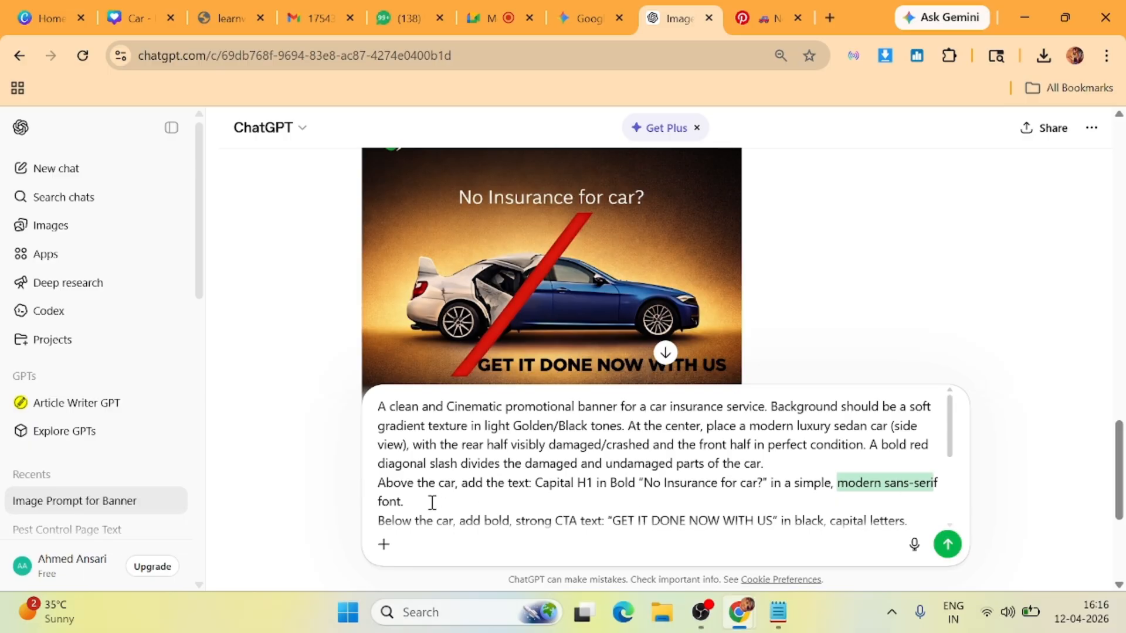
{"action": "left_click", "coordinate": [409, 501]}
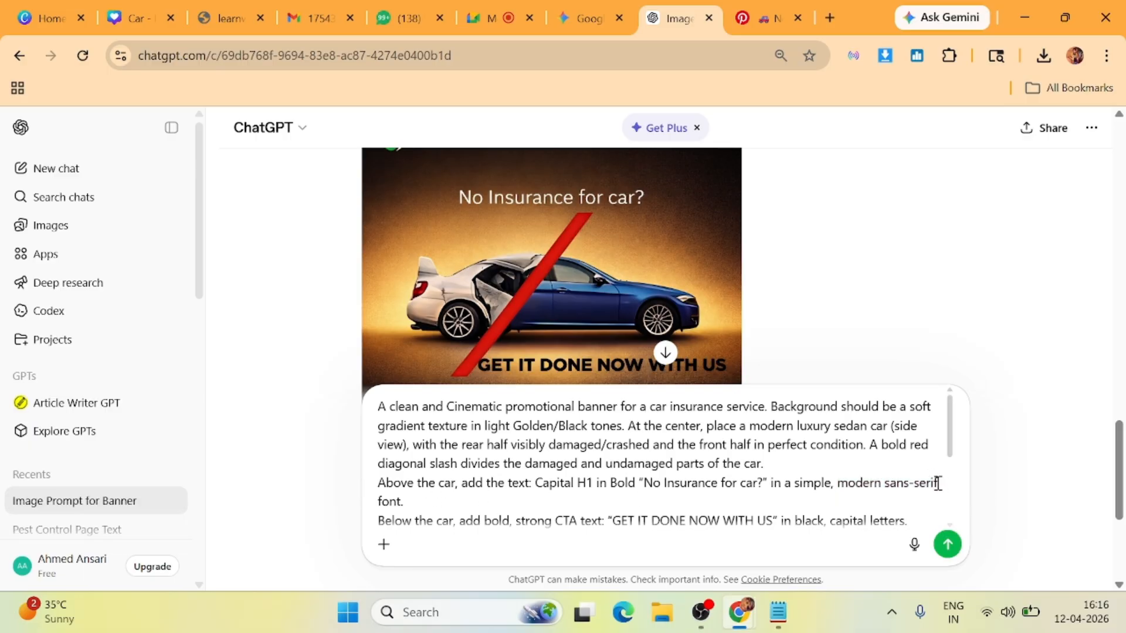
{"action": "key", "text": "BackSpace"}
{"action": "key", "text": "BackSpace"}
{"action": "key", "text": "BackSpace"}
{"action": "key", "text": "BackSpace"}
{"action": "key", "text": "BackSpace"}
{"action": "key", "text": "BackSpace"}
{"action": "key", "text": "BackSpace"}
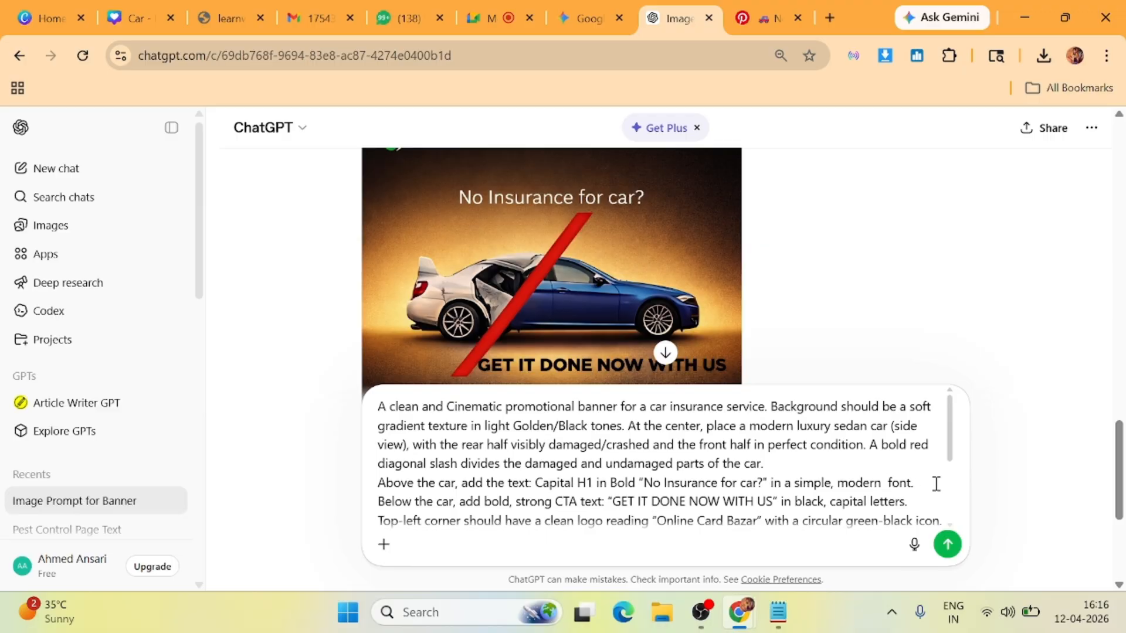
{"action": "type", "text": "Creative"}
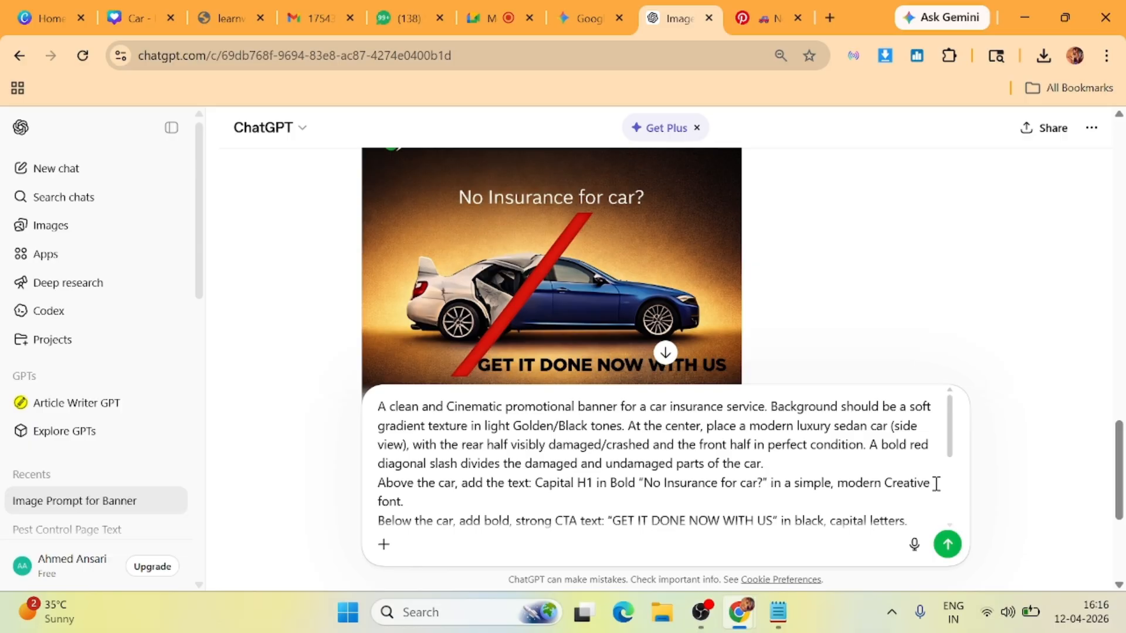
Change the prompt's "CTA text" to "CTA Button" and replace its quoted wording with "Inquiry Now".
{"action": "scroll", "coordinate": [531, 480], "scroll_direction": "down", "scroll_amount": 2}
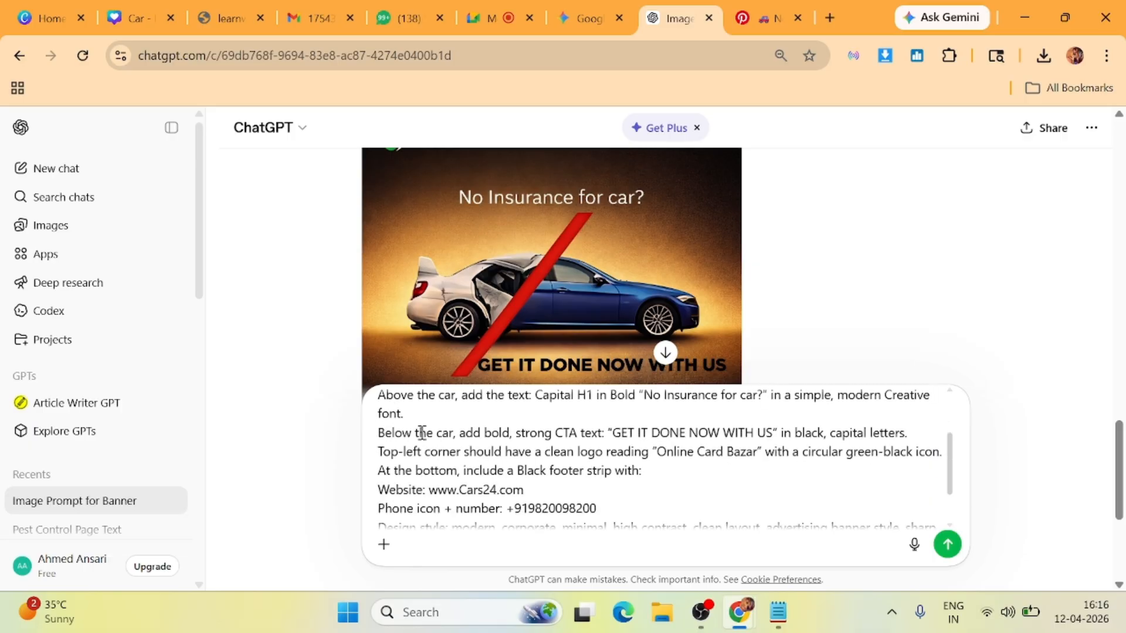
{"action": "left_click", "coordinate": [603, 434]}
{"action": "key", "text": "BackSpace"}
{"action": "key", "text": "BackSpace"}
{"action": "key", "text": "BackSpace"}
{"action": "key", "text": "BackSpace"}
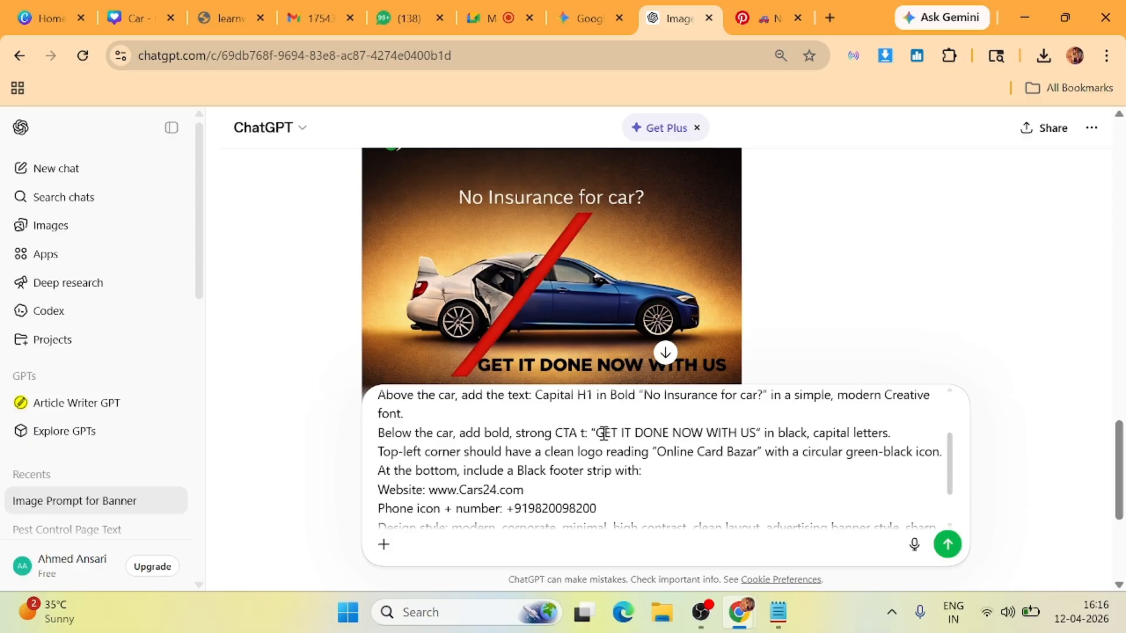
{"action": "type", "text": "Button"}
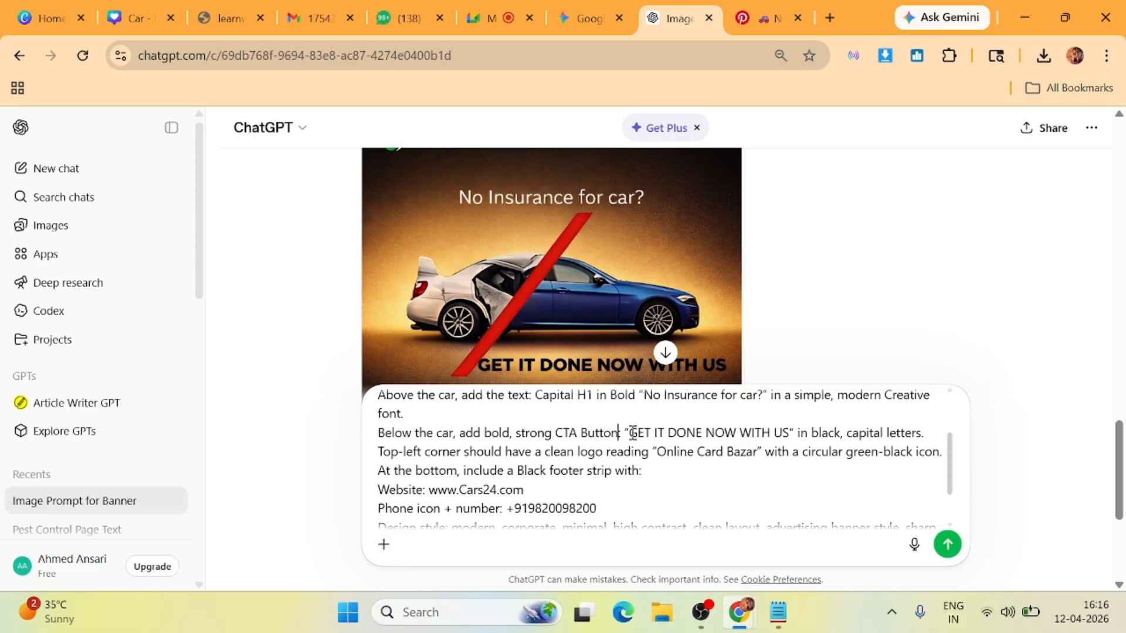
{"action": "left_click_drag", "start_coordinate": [633, 433], "coordinate": [791, 434]}
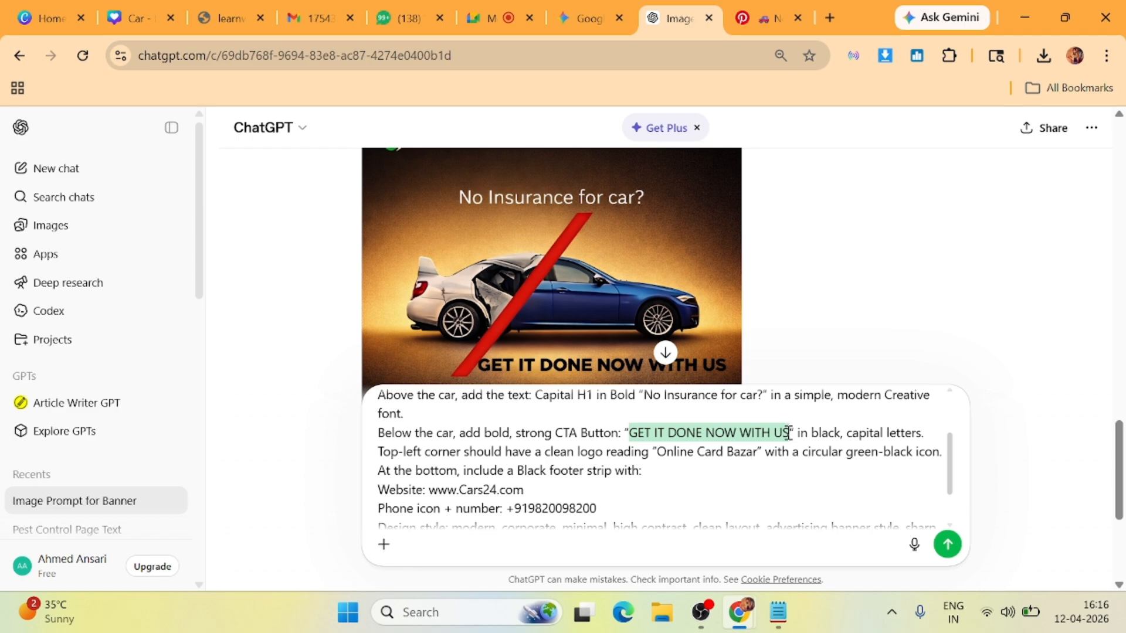
{"action": "type", "text": "Inquir"}
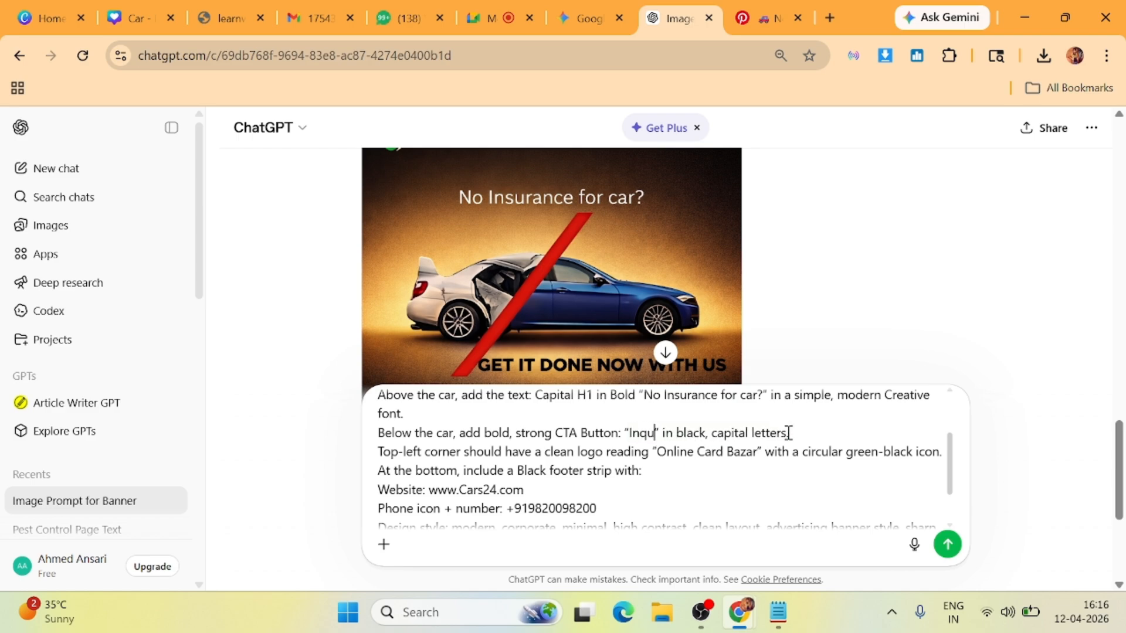
{"action": "type", "text": "y Now"}
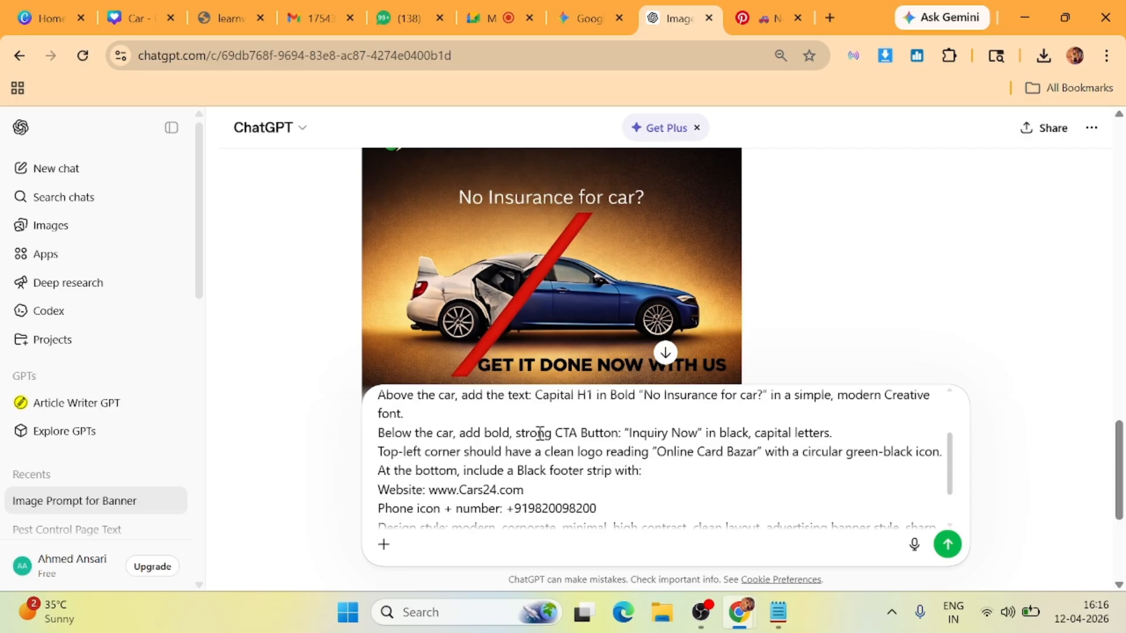
Add "Button Colour Should Be Golden" after "strong CTA Button" in the call-to-action line.
{"action": "left_click_drag", "start_coordinate": [515, 433], "coordinate": [609, 434]}
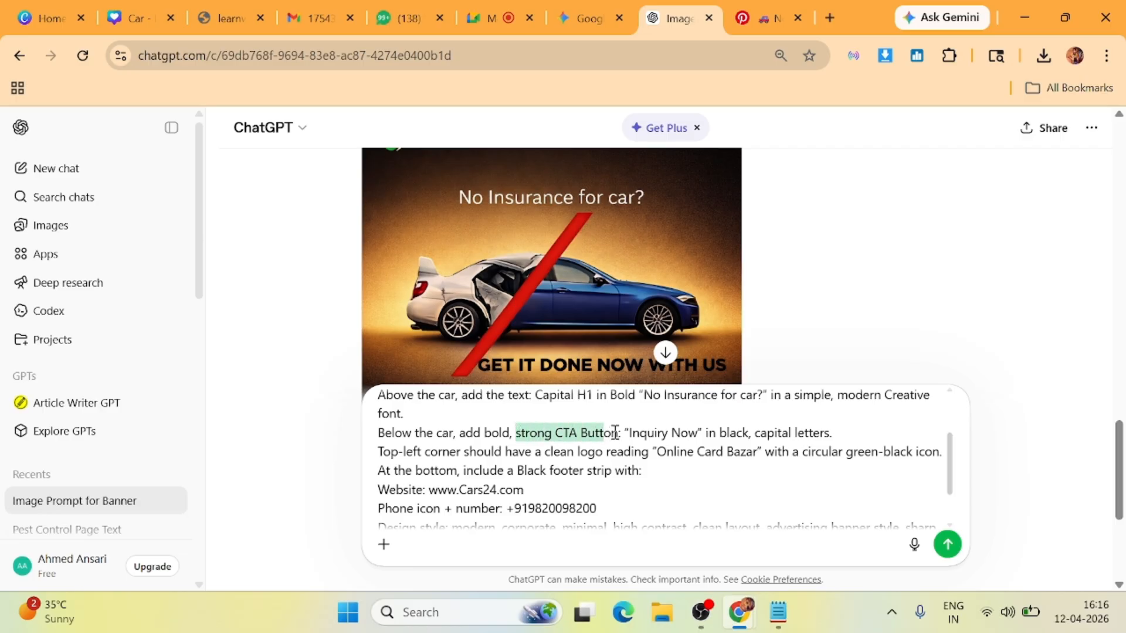
{"action": "left_click", "coordinate": [618, 432]}
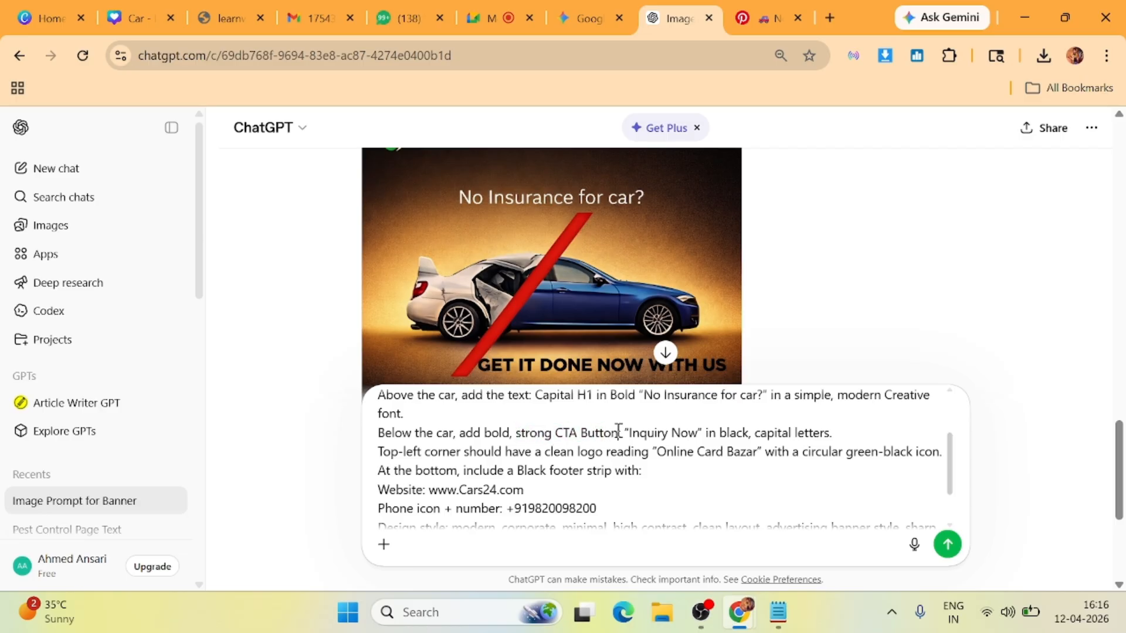
{"action": "type", "text": "Button"}
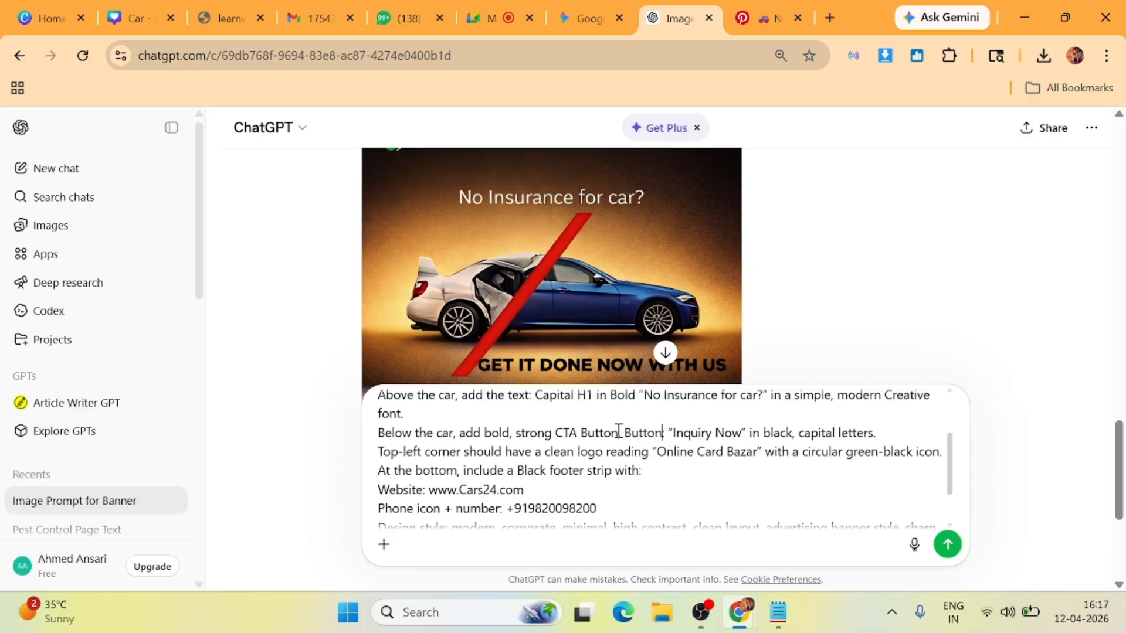
{"action": "type", "text": " C:"}
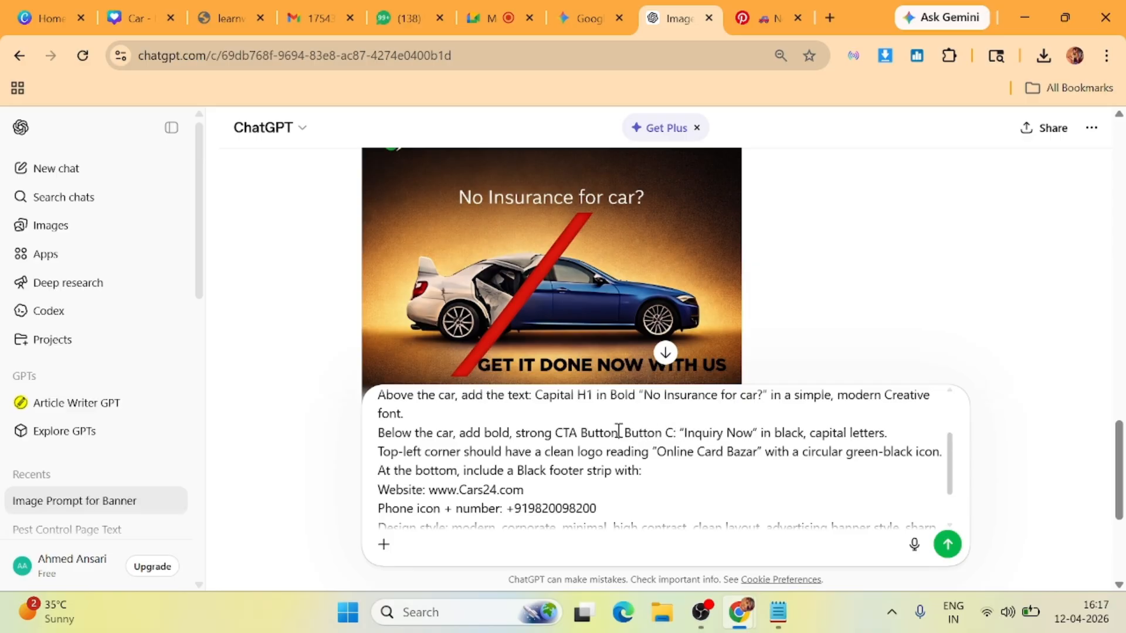
{"action": "key", "text": "BackSpace"}
{"action": "type", "text": "olour Sh"}
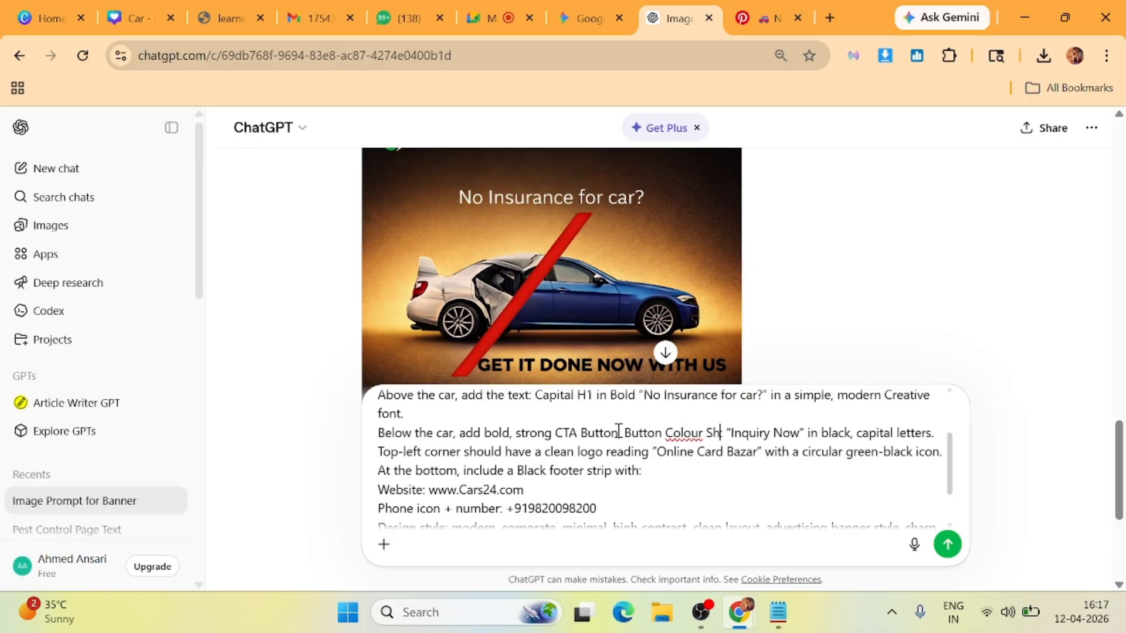
{"action": "type", "text": "ould BE"}
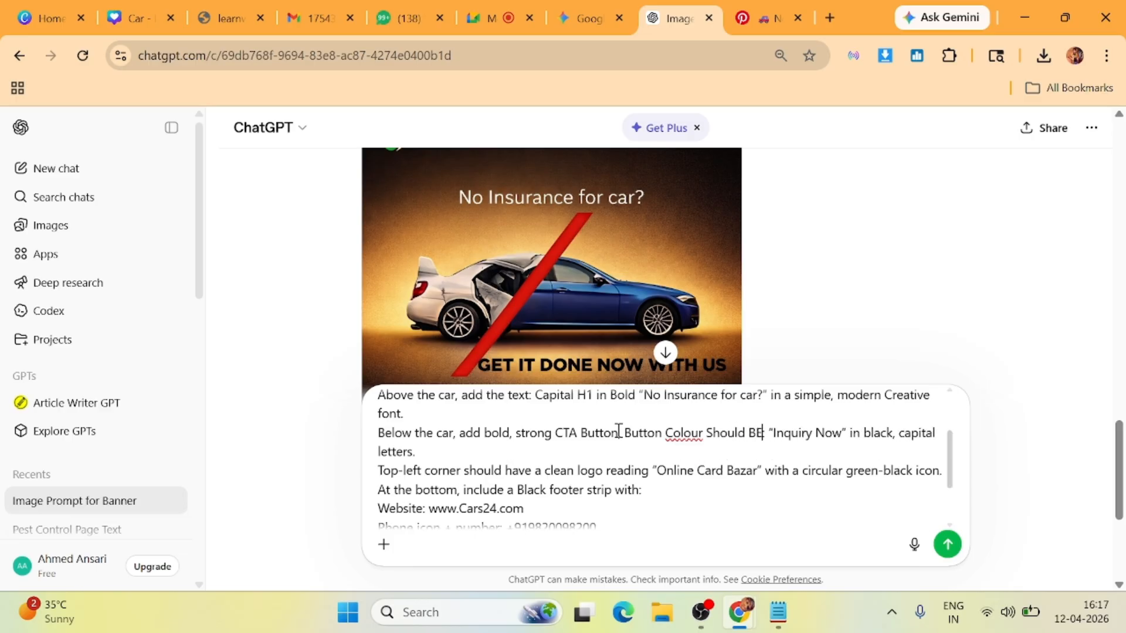
{"action": "key", "text": "BackSpace"}
{"action": "type", "text": ":"}
{"action": "key", "text": "BackSpace"}
{"action": "type", "text": "e :"}
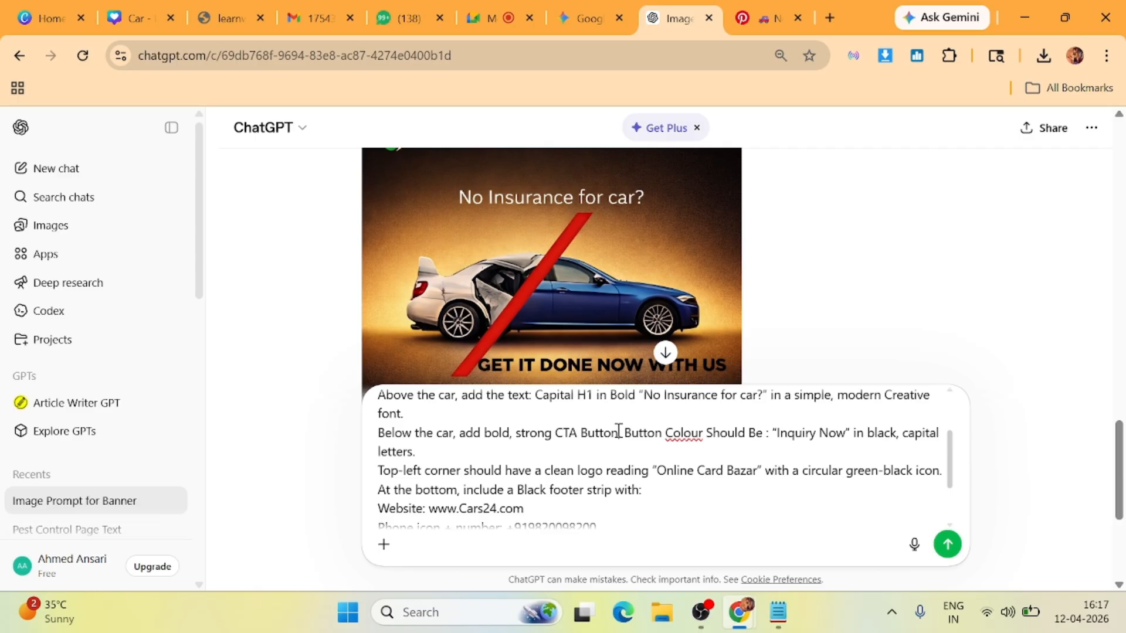
{"action": "key", "text": "BackSpace"}
{"action": "type", "text": "God"}
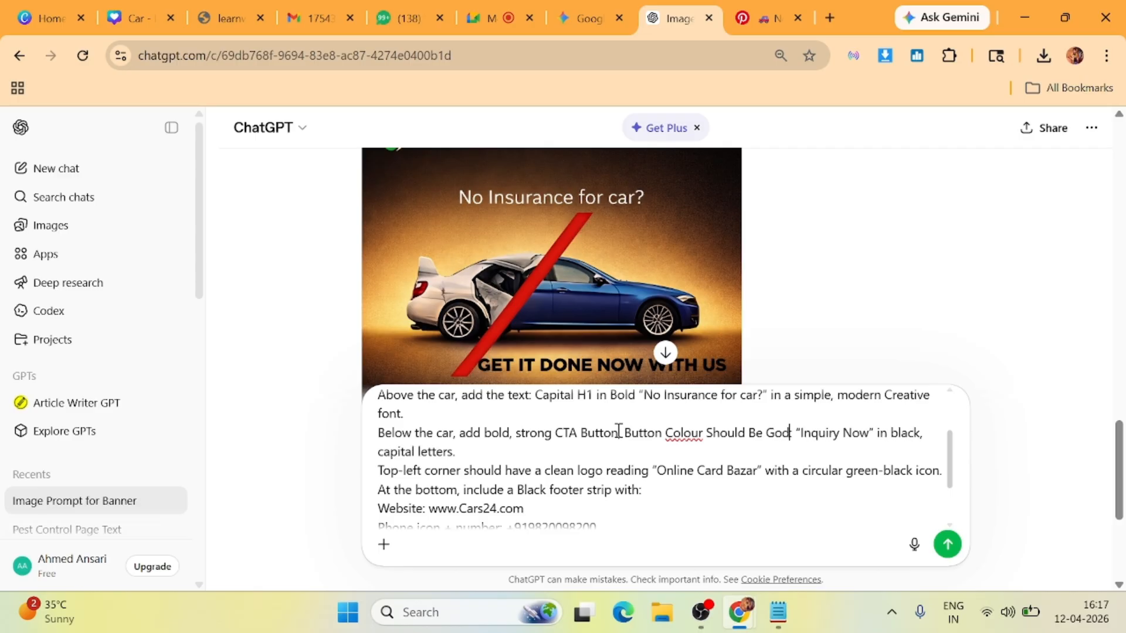
{"action": "key", "text": "BackSpace"}
{"action": "key", "text": "BackSpace"}
{"action": "type", "text": "led:"}
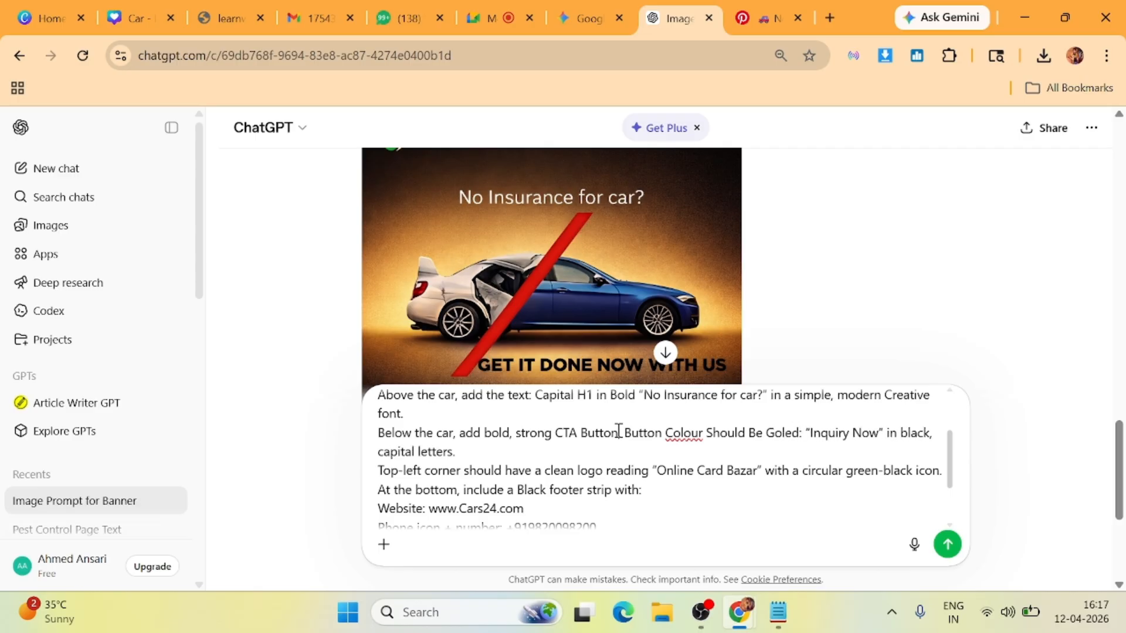
{"action": "key", "text": "BackSpace"}
{"action": "key", "text": "BackSpace"}
{"action": "key", "text": "BackSpace"}
{"action": "type", "text": "den"}
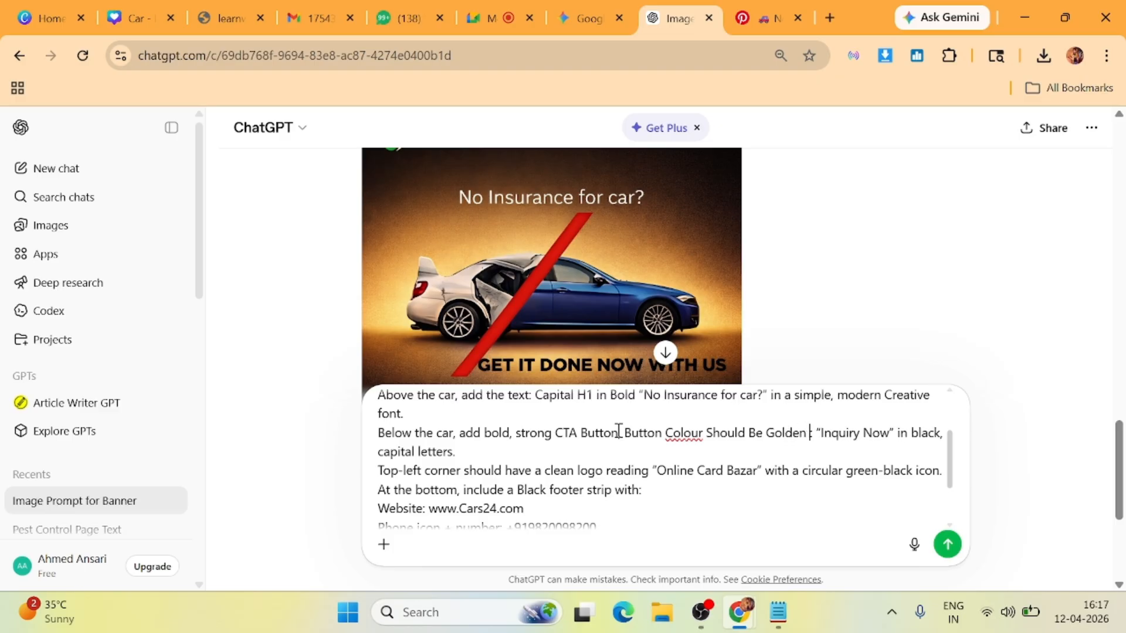
Add "and Button borader colour should be White" after "Button Colour Should Be Golden" in the prompt's call-to-action line.
{"action": "type", "text": " and "}
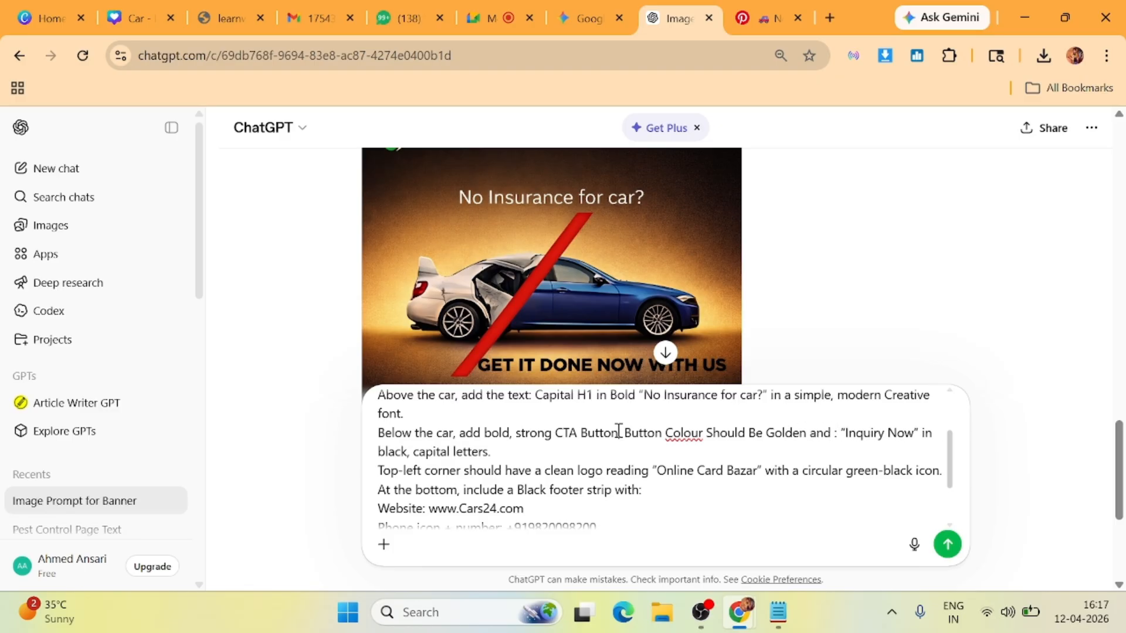
{"action": "type", "text": "Bol"}
{"action": "key", "text": "BackSpace"}
{"action": "key", "text": "BackSpace"}
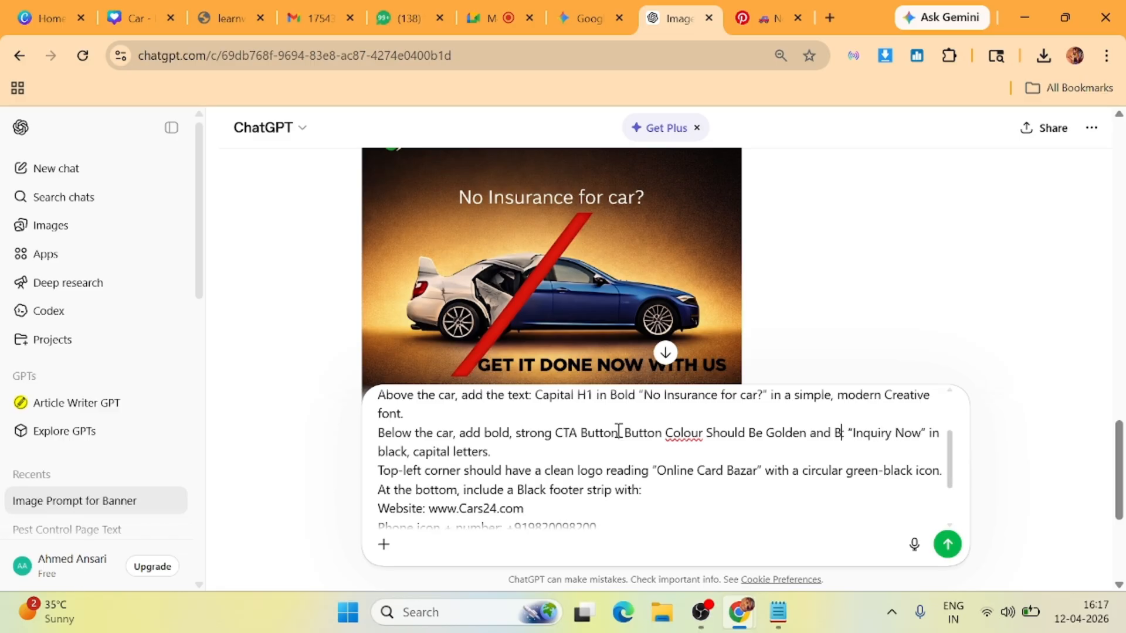
{"action": "type", "text": "utton bo"}
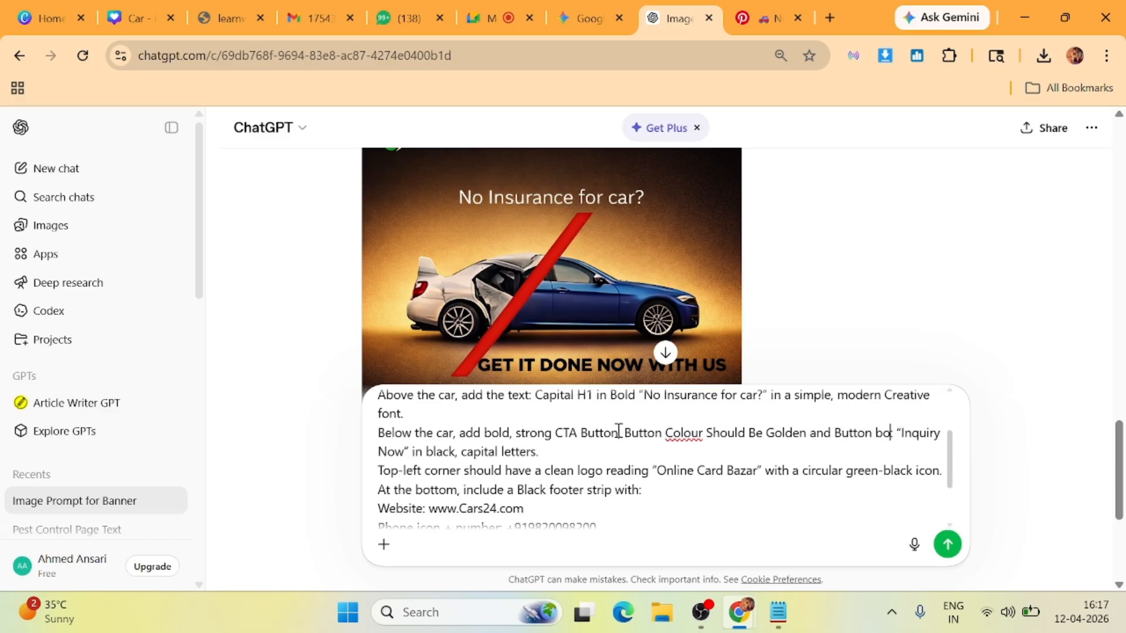
{"action": "type", "text": "rader co"}
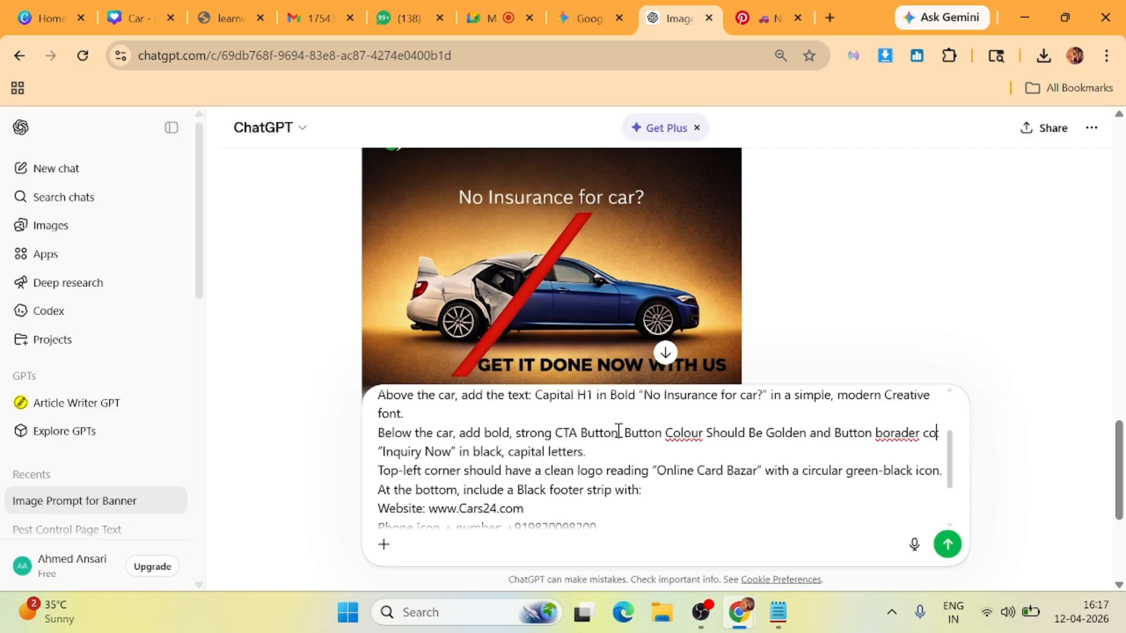
{"action": "type", "text": "lour shou"}
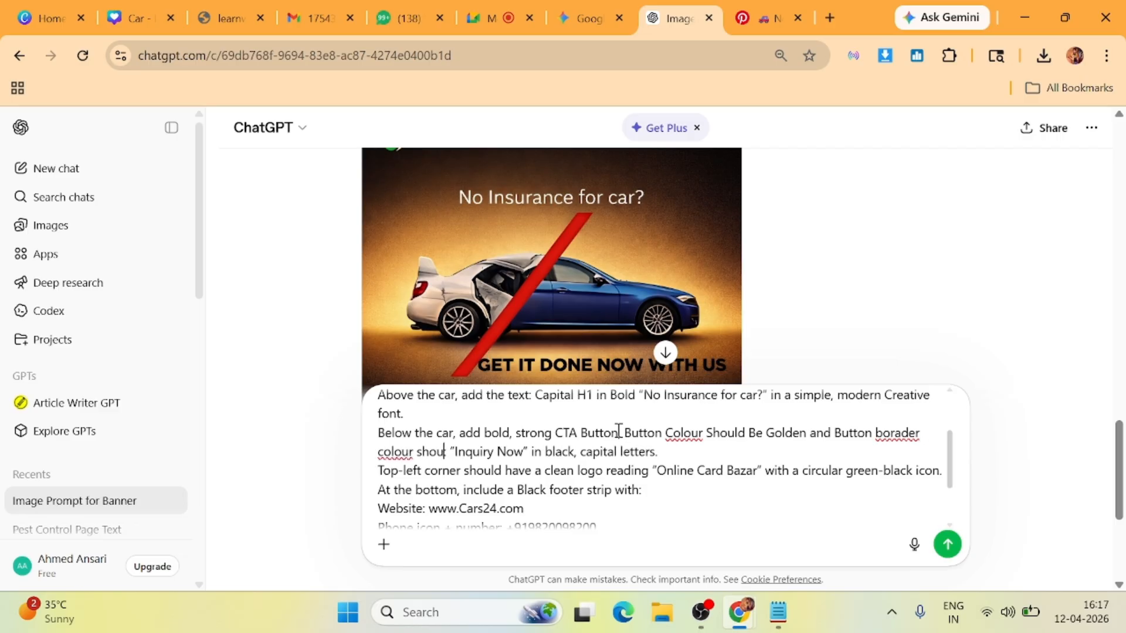
{"action": "type", "text": "ld be W"}
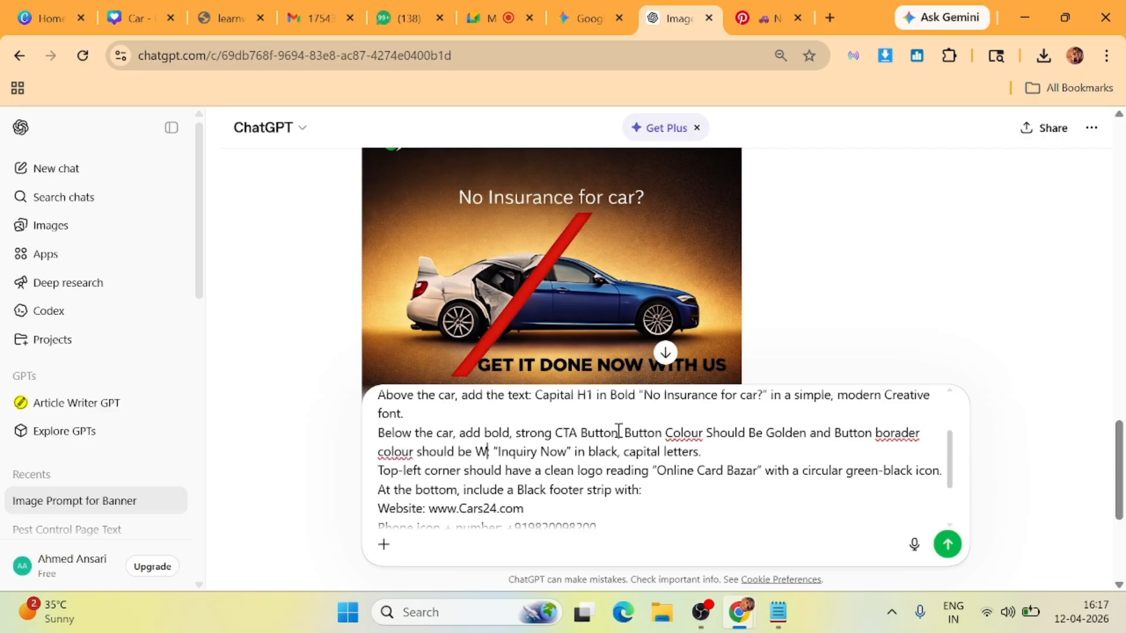
{"action": "type", "text": "hite :"}
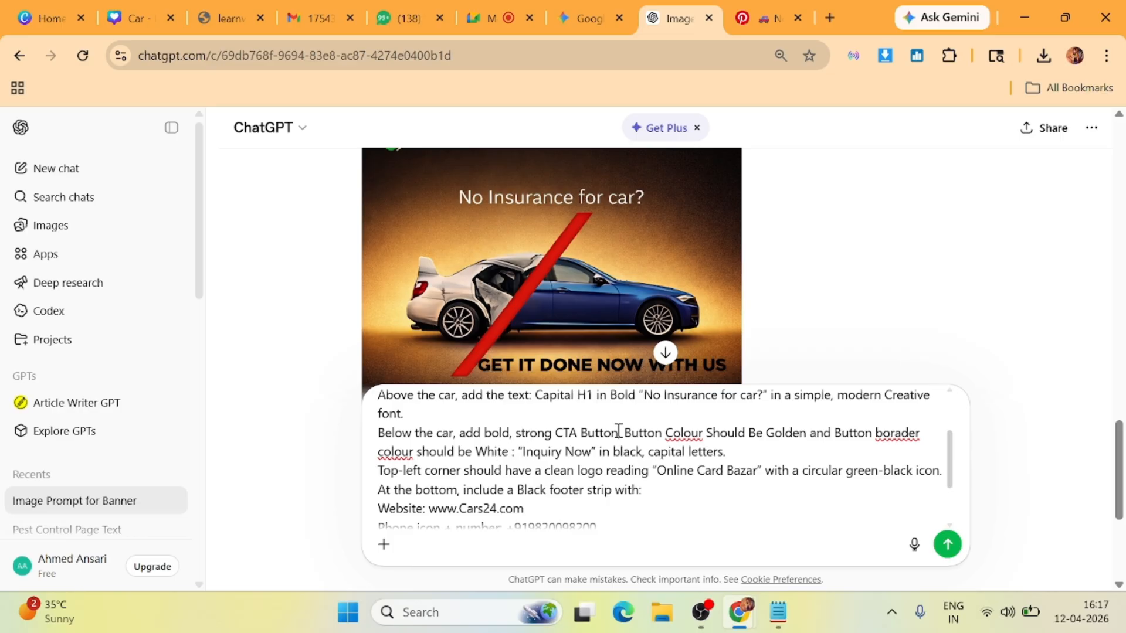
Extend the white button border description with "with Shadow" before the colon preceding "Inquiry Now".
{"action": "key", "text": "Delete"}
{"action": "type", "text": "with"}
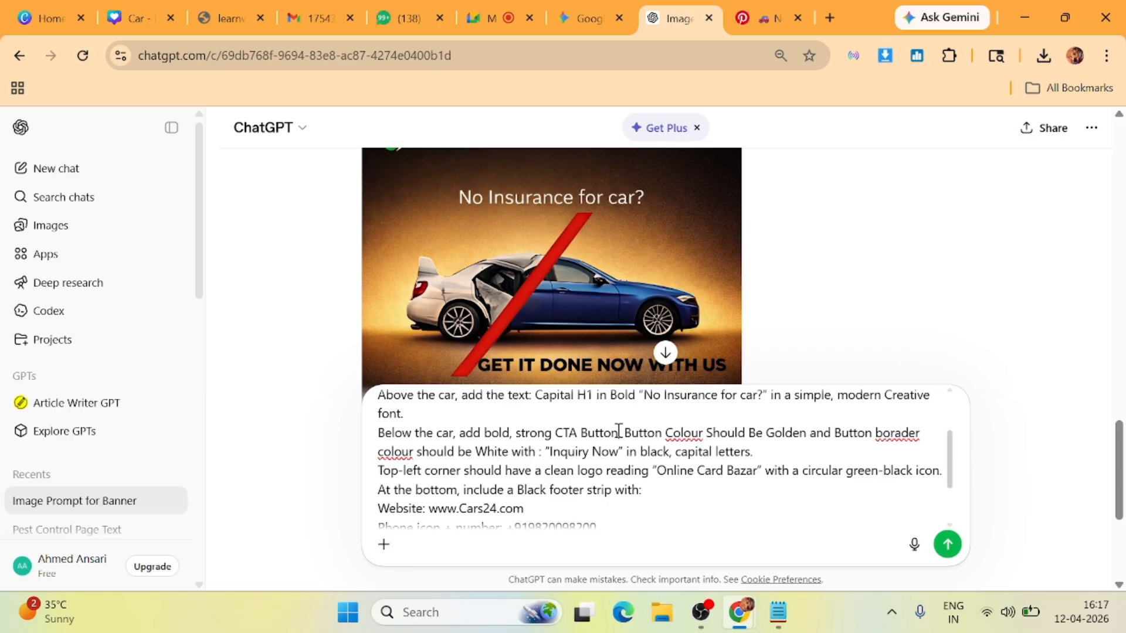
{"action": "key", "text": "Delete"}
{"action": "type", "text": "Sh"}
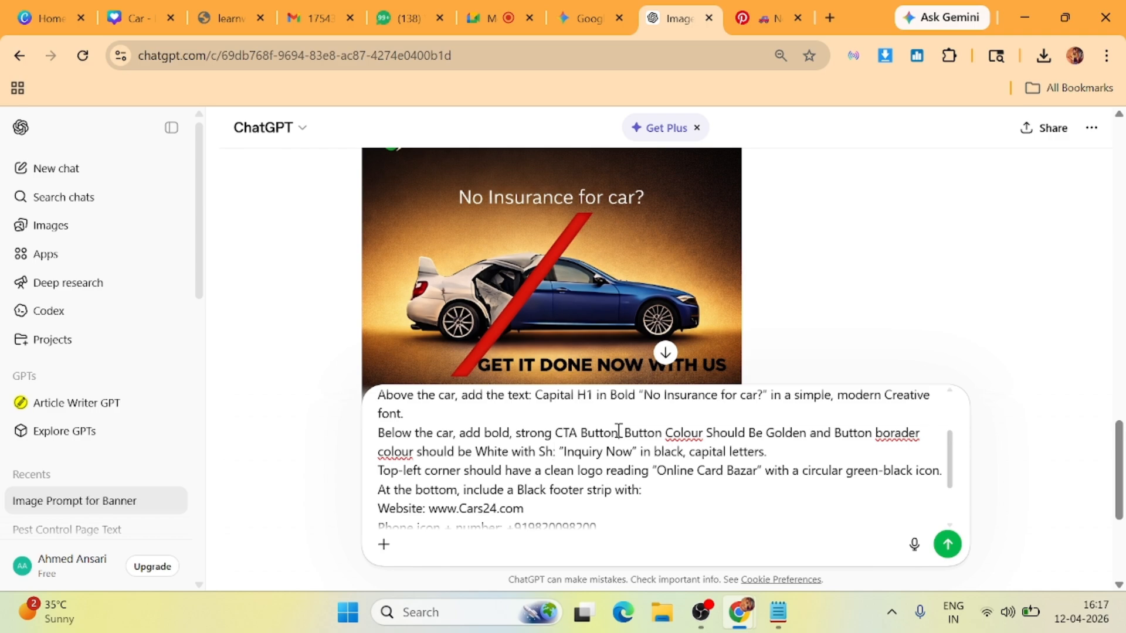
{"action": "type", "text": "adow"}
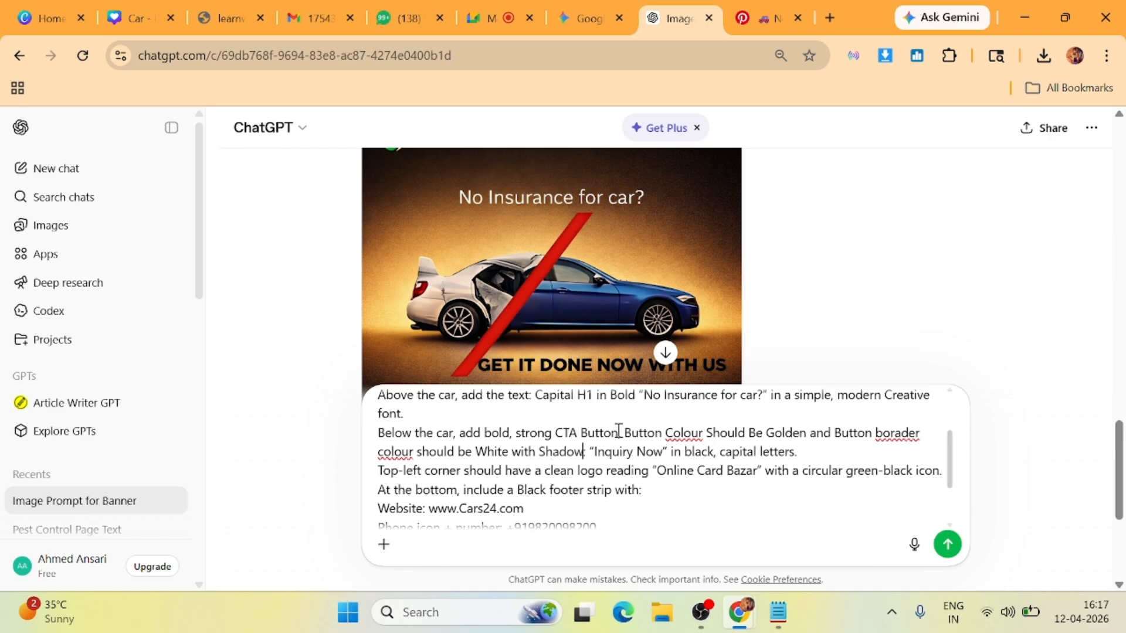
Add "Text Colour on Footer Should Be goldent" after "include a Black footer strip with:" and submit the prompt to generate the banner.
{"action": "scroll", "coordinate": [606, 470], "scroll_direction": "down", "scroll_amount": 3}
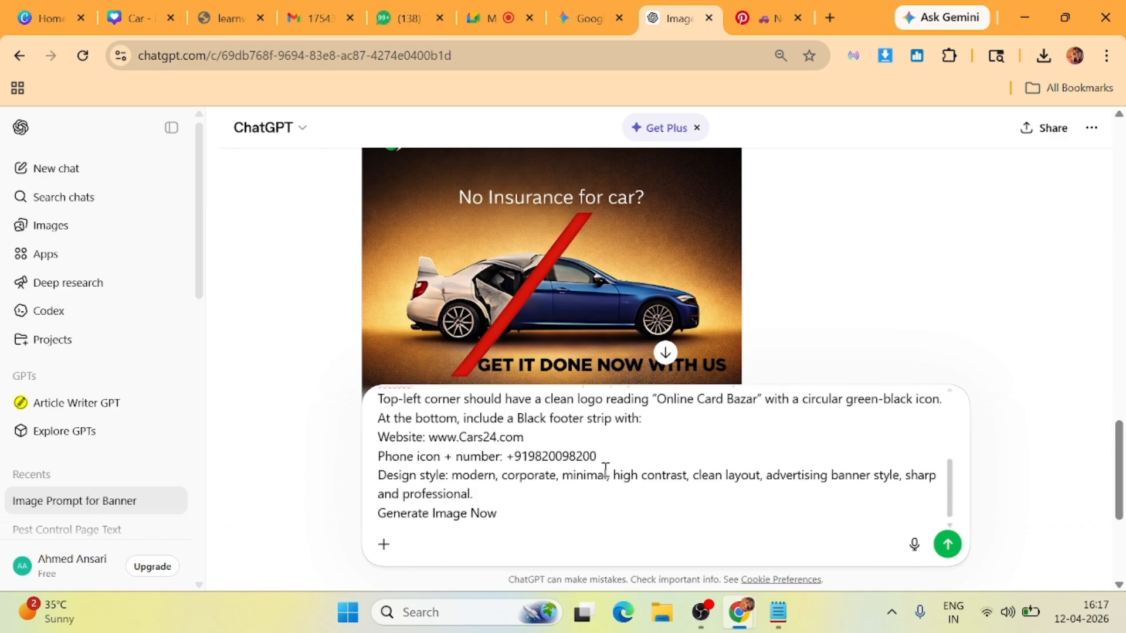
{"action": "scroll", "coordinate": [605, 471], "scroll_direction": "up", "scroll_amount": 3}
{"action": "scroll", "coordinate": [606, 470], "scroll_direction": "down", "scroll_amount": 3}
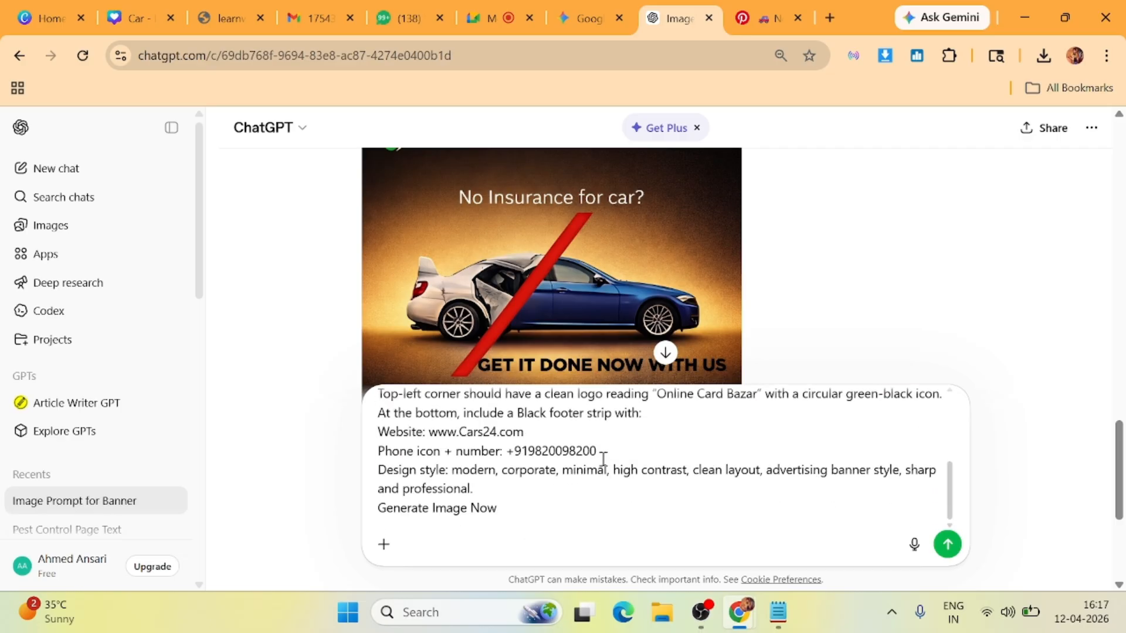
{"action": "scroll", "coordinate": [603, 459], "scroll_direction": "up", "scroll_amount": 2}
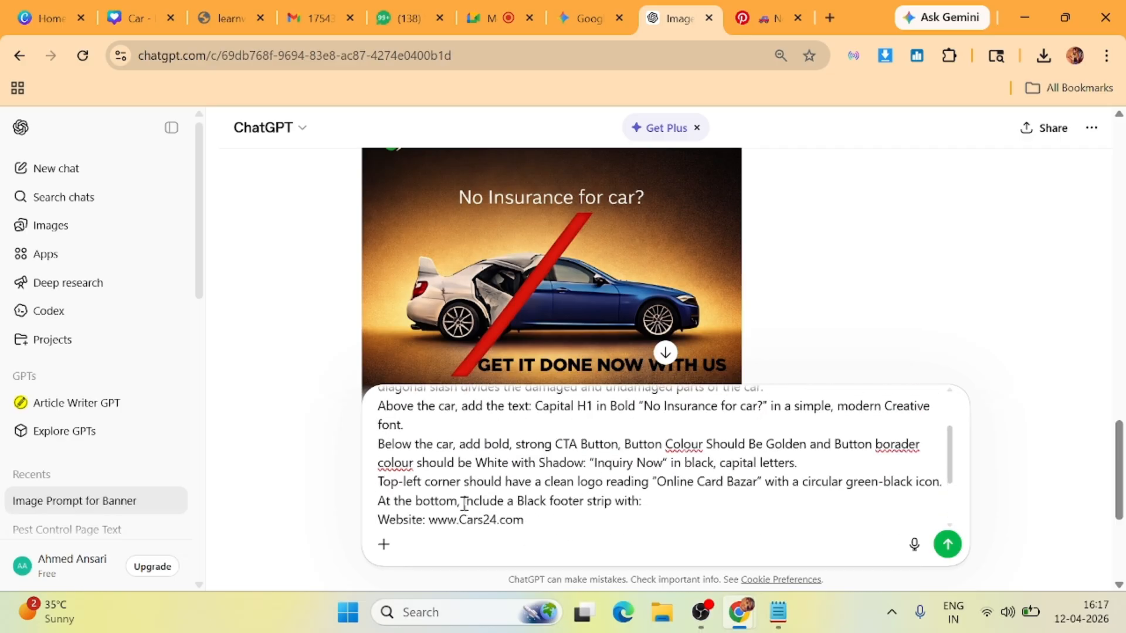
{"action": "left_click_drag", "start_coordinate": [464, 503], "coordinate": [646, 501]}
{"action": "scroll", "coordinate": [657, 498], "scroll_direction": "down", "scroll_amount": 2}
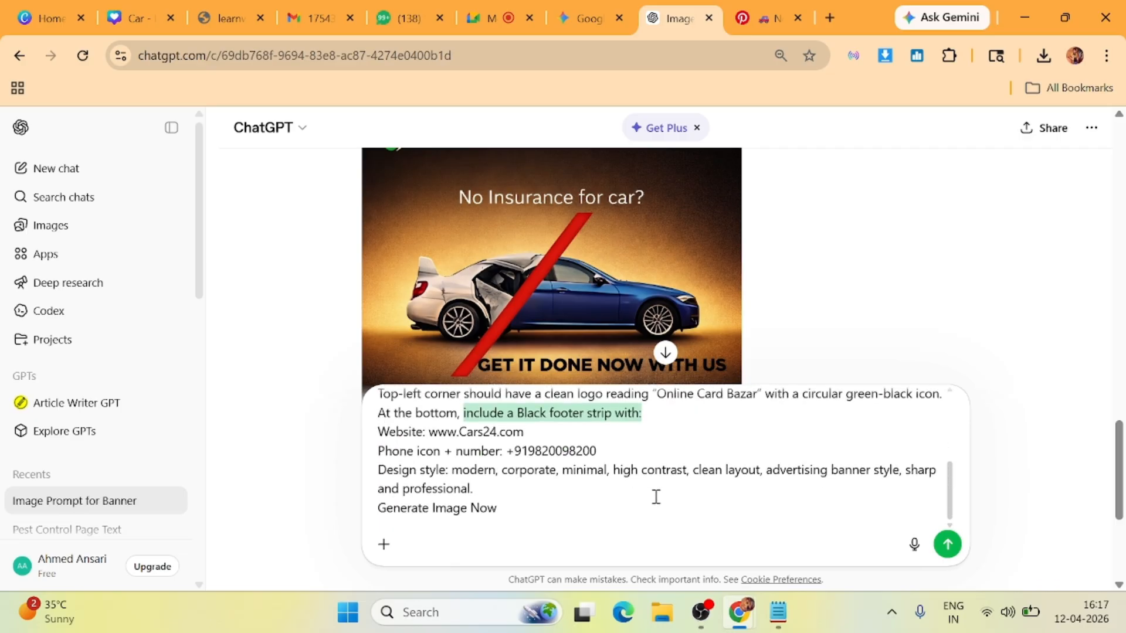
{"action": "left_click", "coordinate": [552, 429]}
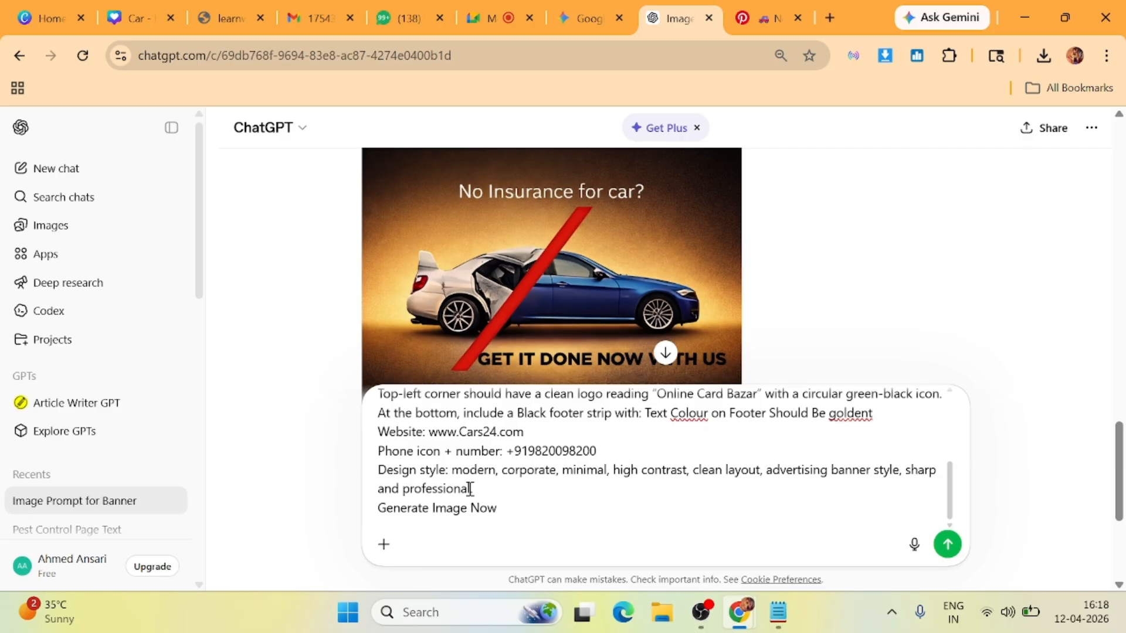
{"action": "scroll", "coordinate": [481, 496], "scroll_direction": "down", "scroll_amount": 3}
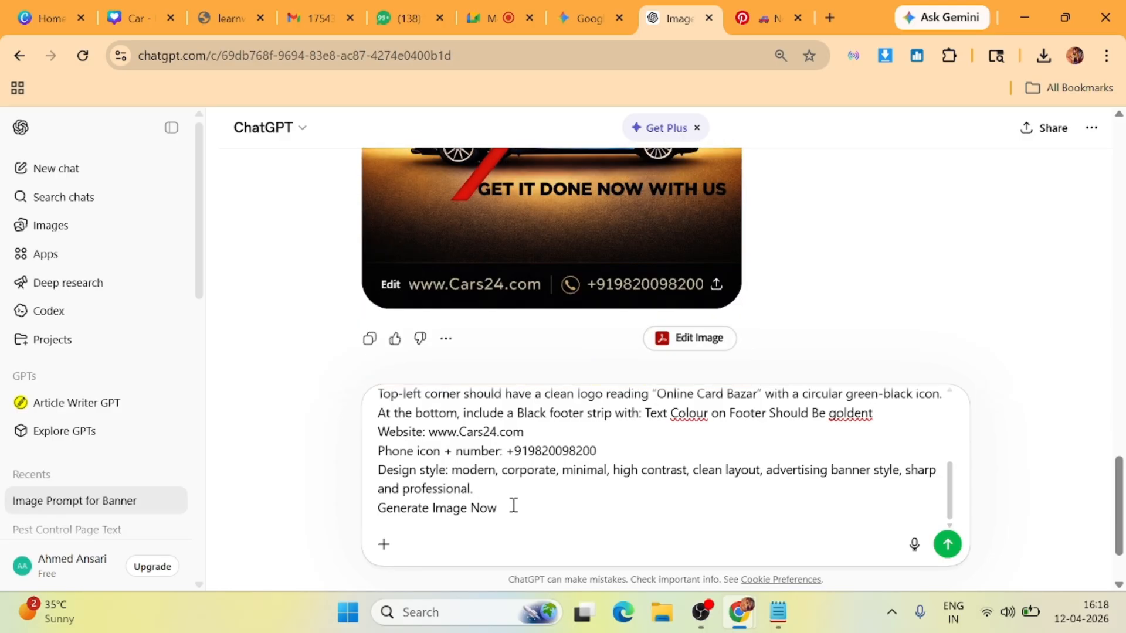
{"action": "key", "text": "Return"}
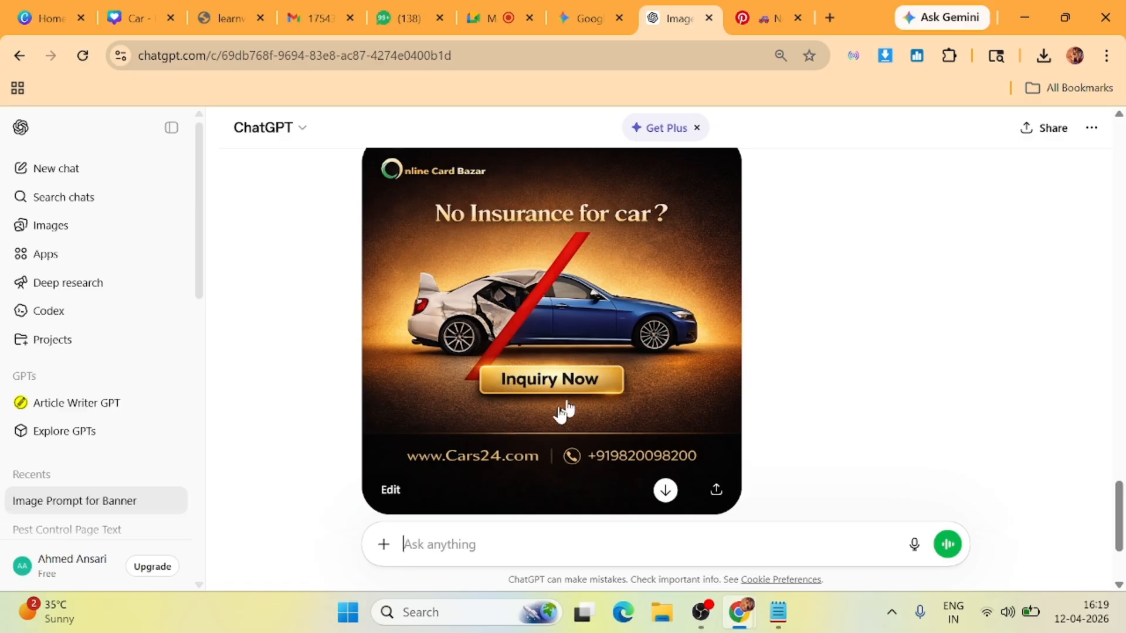
Examine the newly generated banner's headline, CTA button, logo and footer strip.
{"action": "scroll", "coordinate": [589, 332], "scroll_direction": "up", "scroll_amount": 1}
{"action": "scroll", "coordinate": [590, 332], "scroll_direction": "up", "scroll_amount": 1}
{"action": "scroll", "coordinate": [590, 332], "scroll_direction": "down", "scroll_amount": 2}
{"action": "scroll", "coordinate": [590, 332], "scroll_direction": "down", "scroll_amount": 2}
{"action": "scroll", "coordinate": [590, 332], "scroll_direction": "up", "scroll_amount": 2}
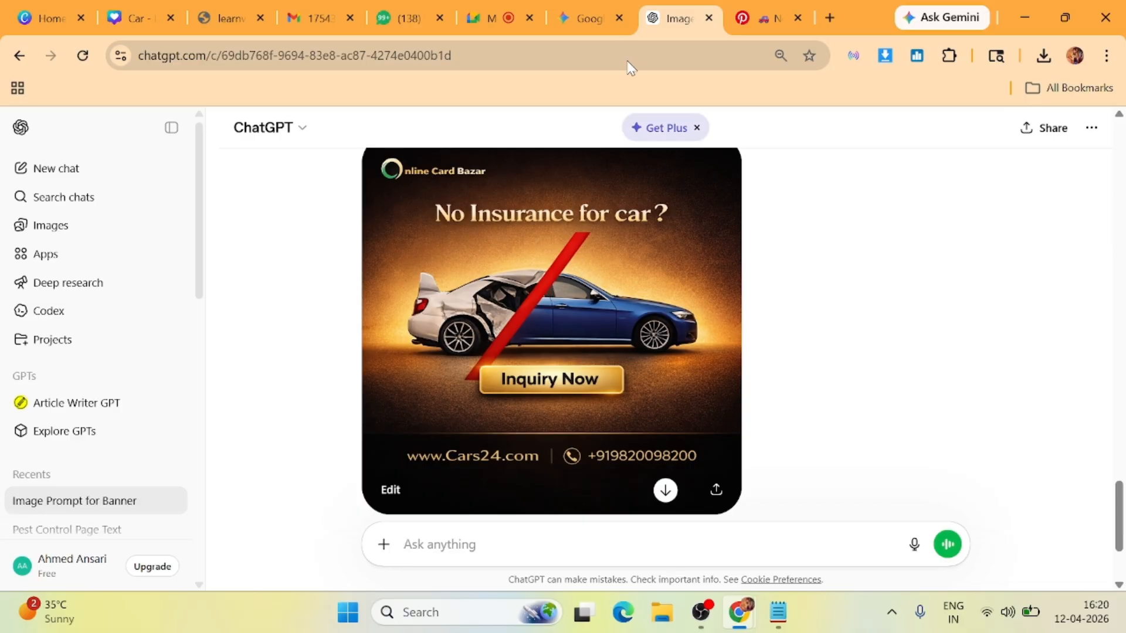
{"action": "scroll", "coordinate": [475, 267], "scroll_direction": "down", "scroll_amount": 1}
{"action": "scroll", "coordinate": [475, 267], "scroll_direction": "down", "scroll_amount": 3}
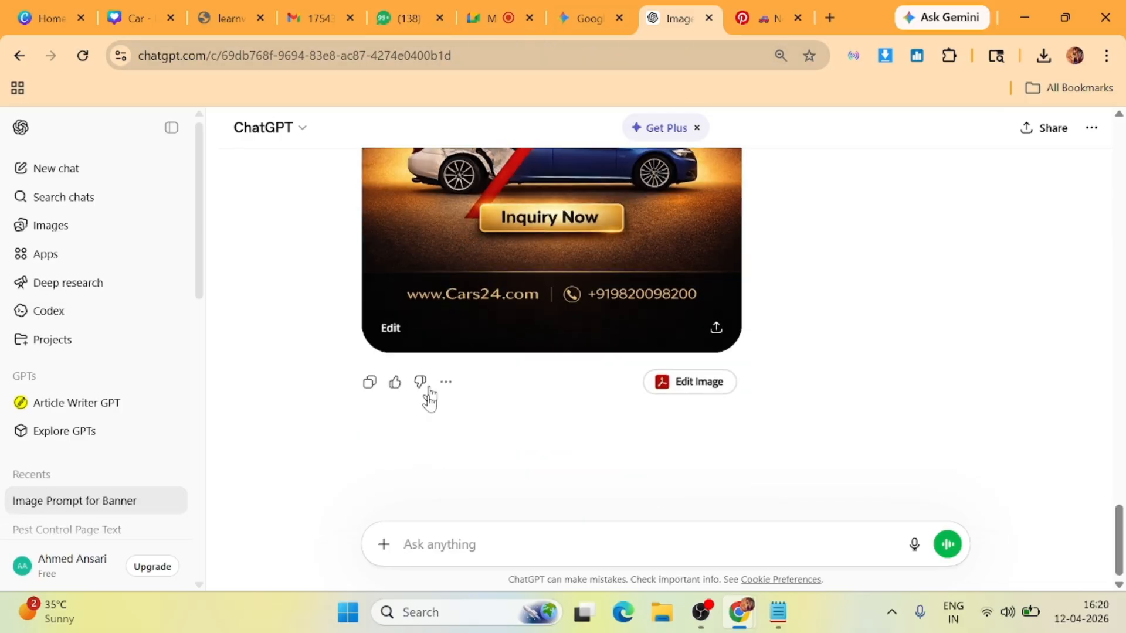
Attach the green "Car" image from the Downloads folder to a new message.
{"action": "left_click", "coordinate": [383, 544]}
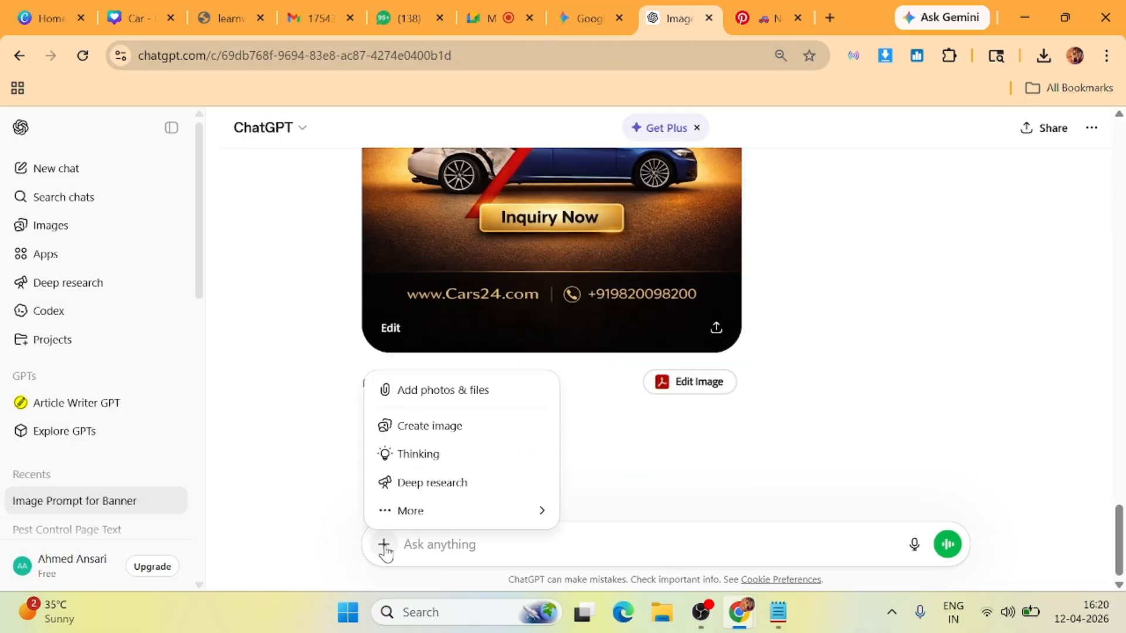
{"action": "left_click", "coordinate": [413, 388]}
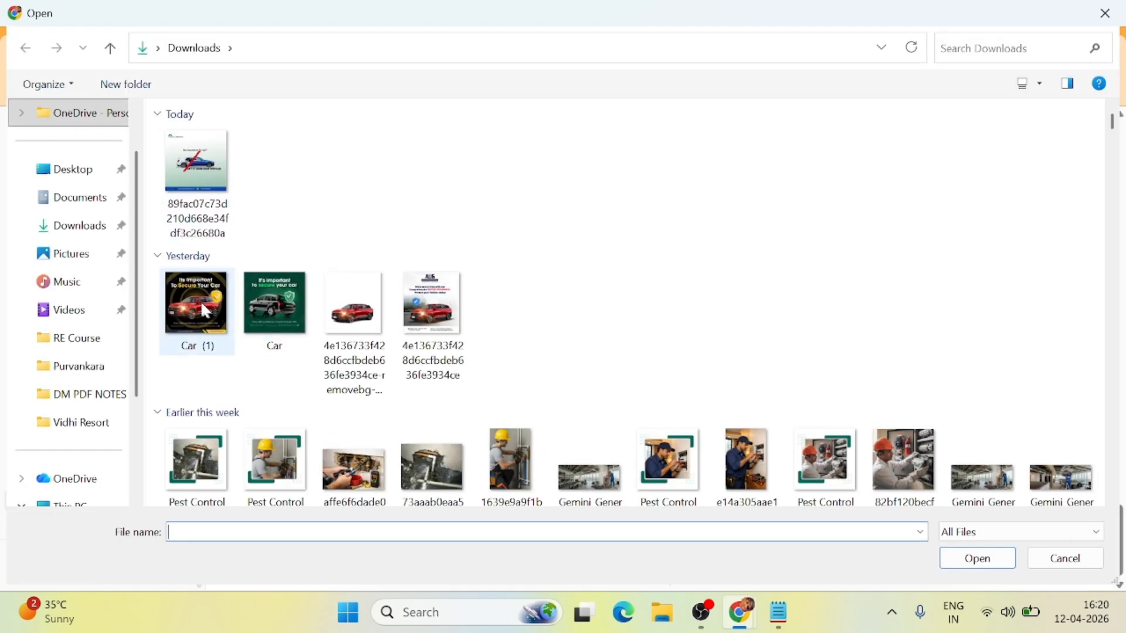
{"action": "left_click", "coordinate": [197, 299]}
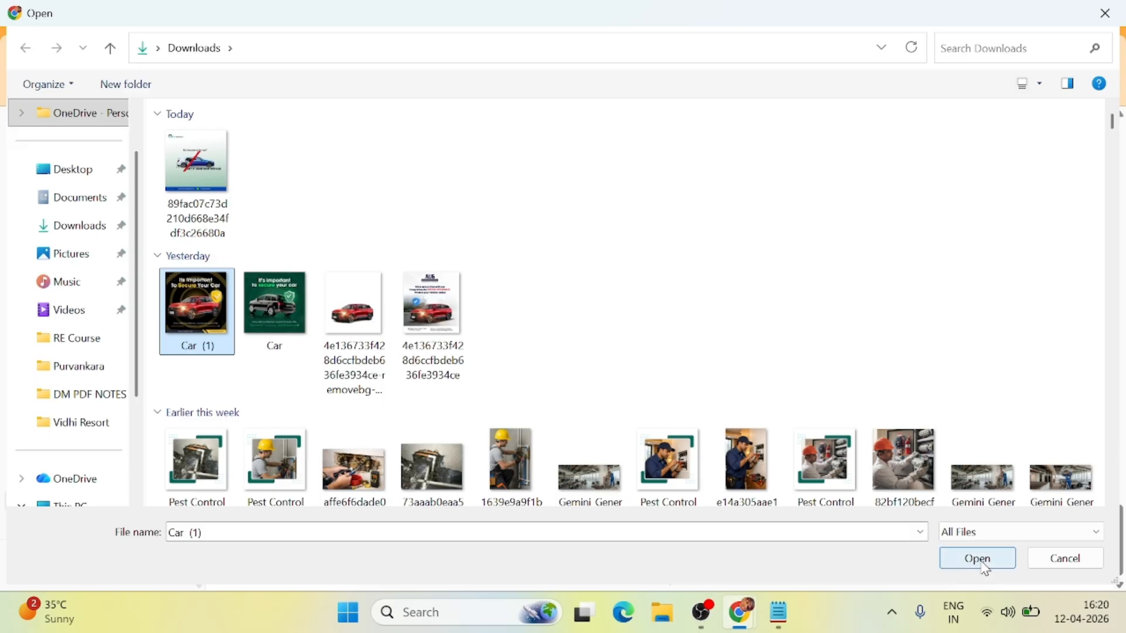
{"action": "left_click", "coordinate": [273, 304]}
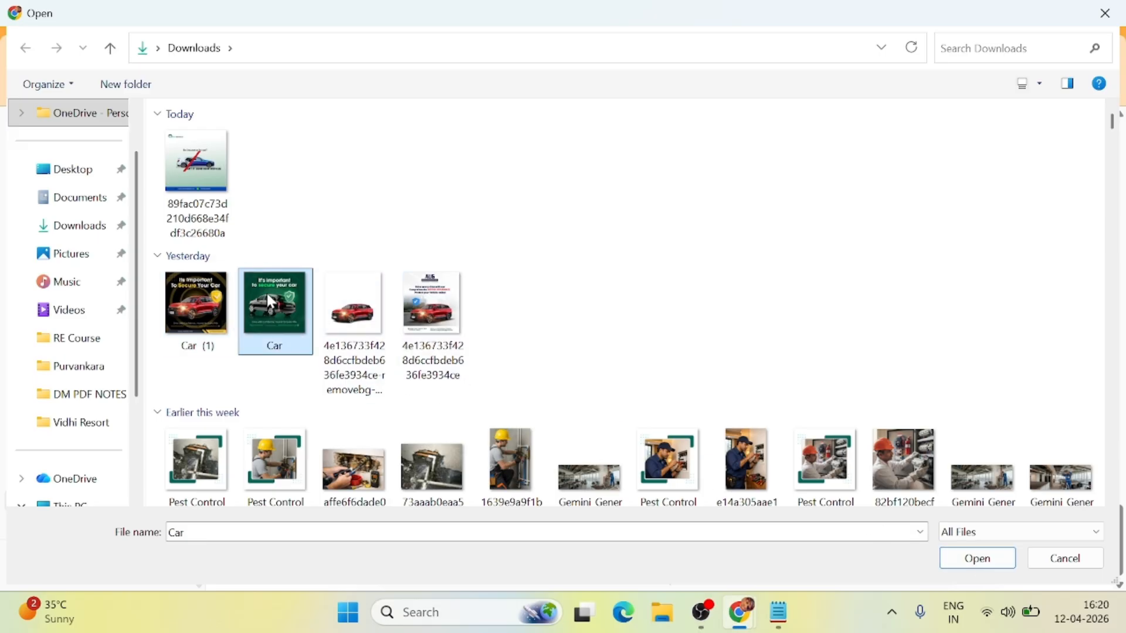
{"action": "left_click", "coordinate": [966, 557]}
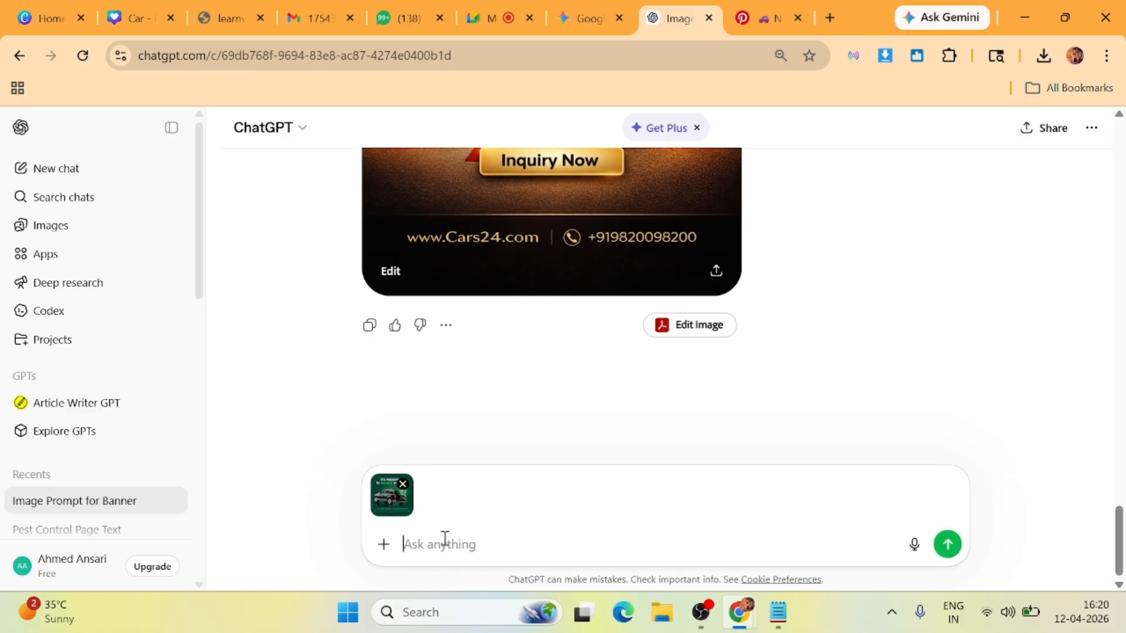
Send the request "Chatgpt kindly generate above image prompt" with the attached car image.
{"action": "type", "text": "Chatgpt k"}
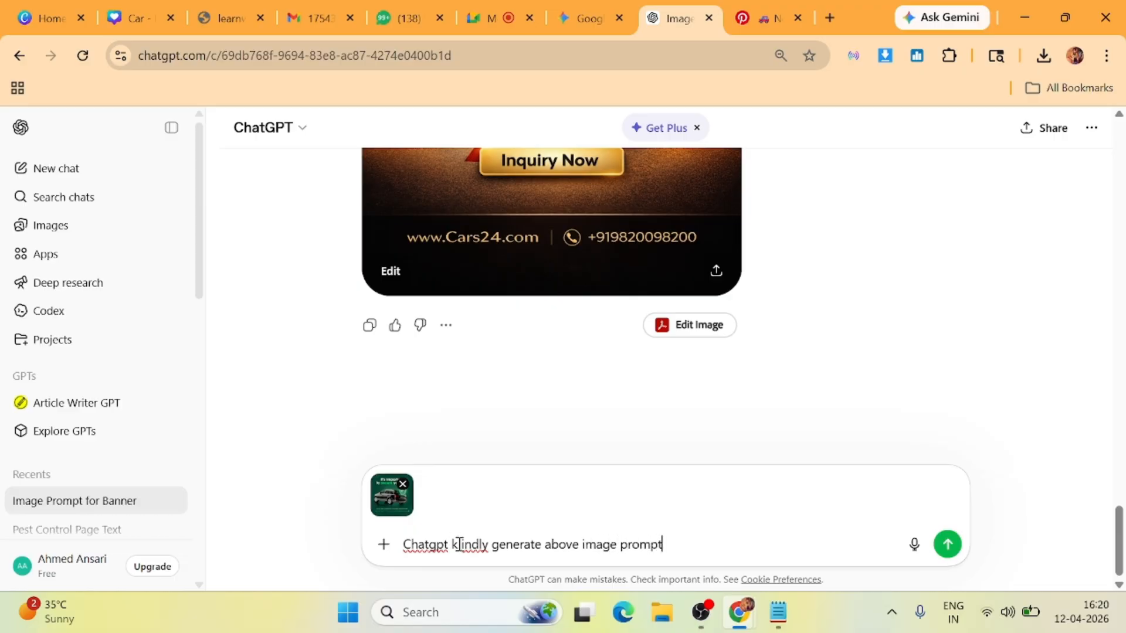
{"action": "type", "text": "i"}
{"action": "key", "text": "Return"}
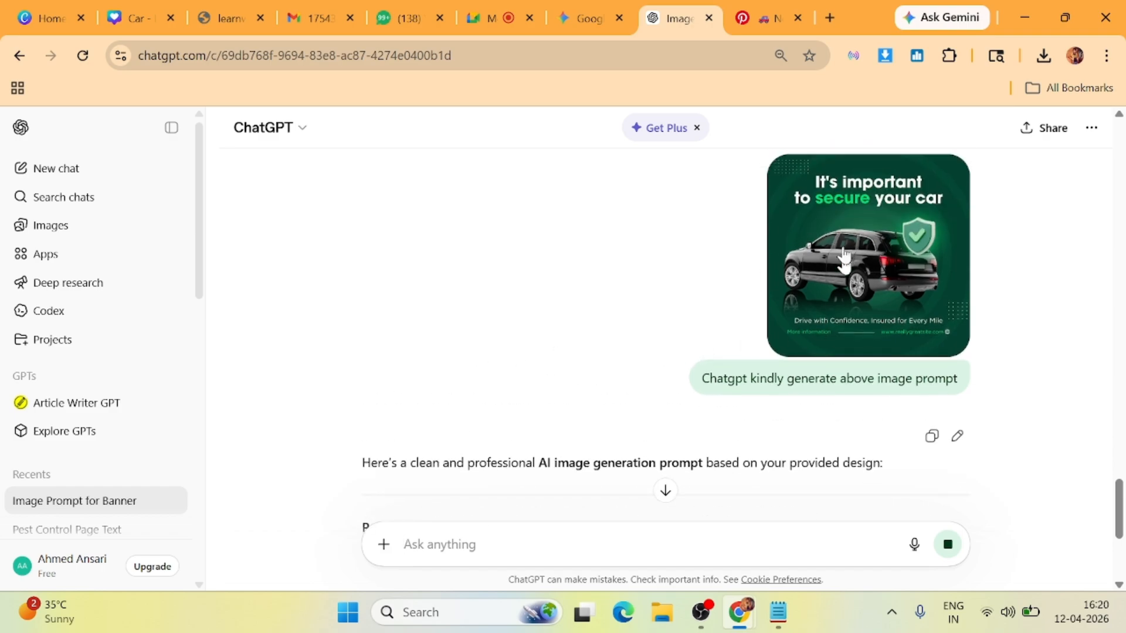
Copy the full generated prompt text, from "A modern and clean promotional banner" through the design style paragraph.
{"action": "scroll", "coordinate": [546, 300], "scroll_direction": "down", "scroll_amount": 2}
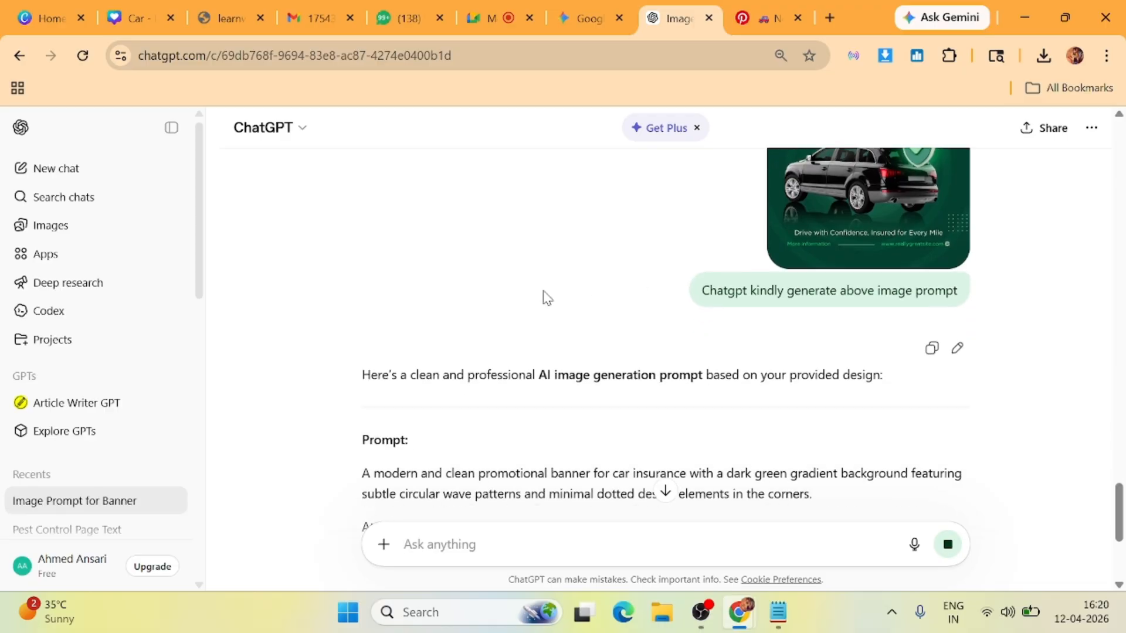
{"action": "scroll", "coordinate": [546, 299], "scroll_direction": "down", "scroll_amount": 5}
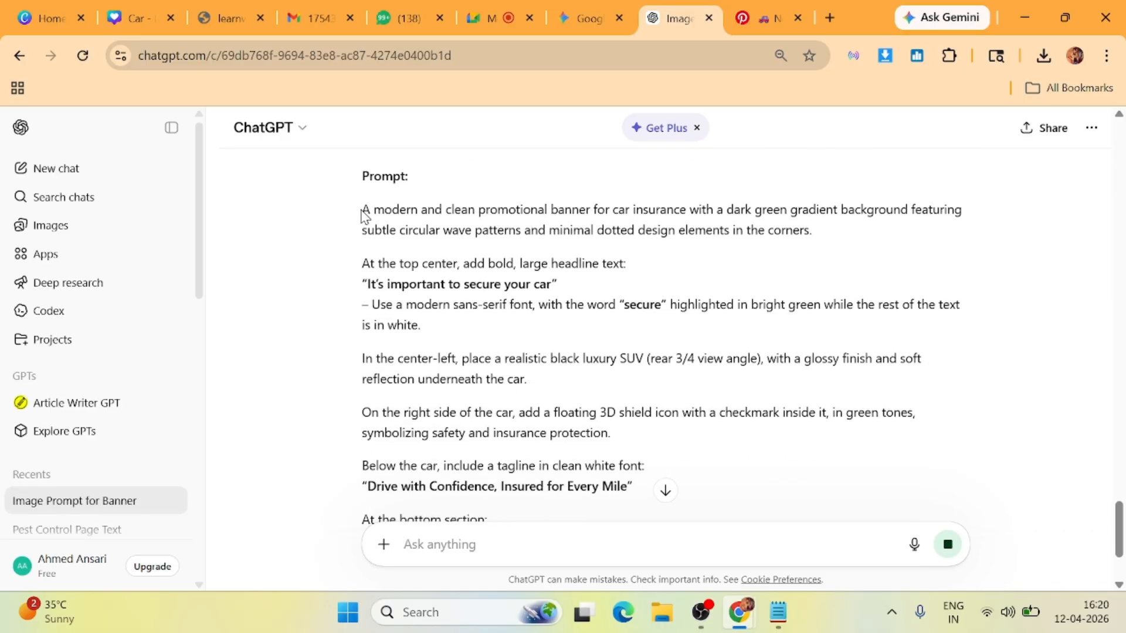
{"action": "left_click_drag", "start_coordinate": [367, 205], "coordinate": [738, 423]}
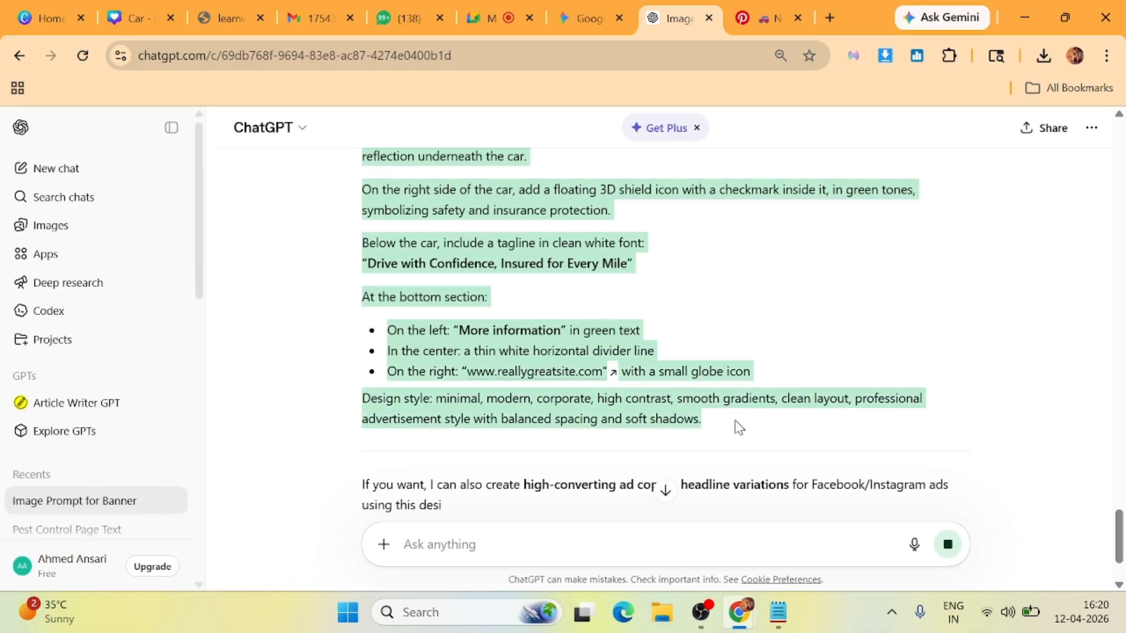
{"action": "right_click", "coordinate": [475, 205]}
{"action": "left_click", "coordinate": [493, 229]}
{"action": "left_click", "coordinate": [323, 303]}
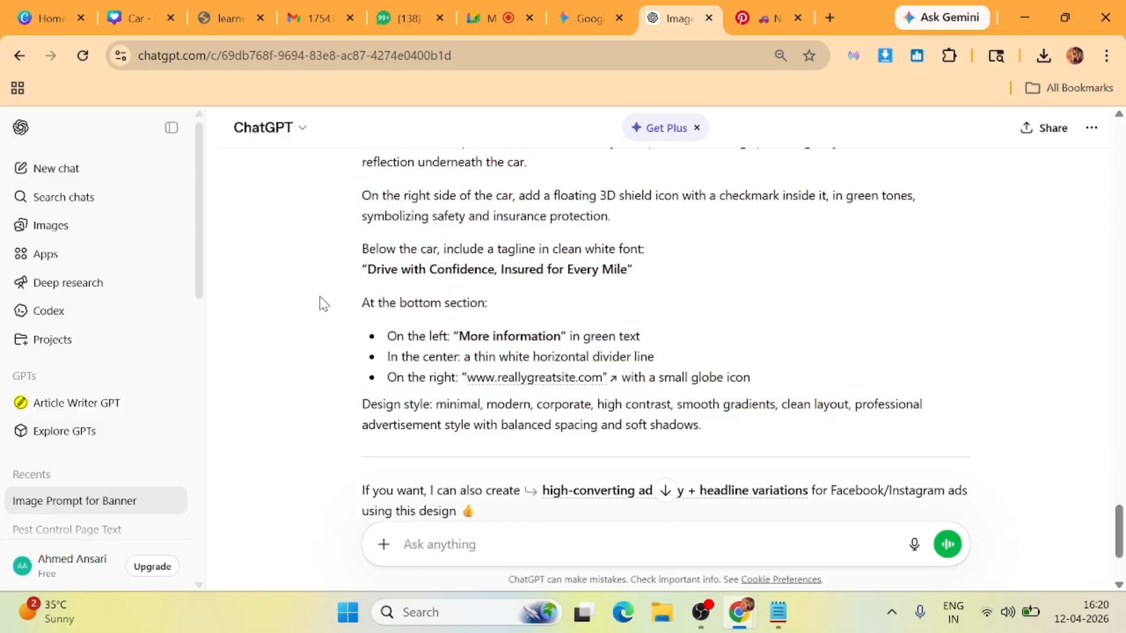
Review the generated prompt's background, headline, car, shield icon, tagline and bottom section descriptions.
{"action": "scroll", "coordinate": [324, 303], "scroll_direction": "up", "scroll_amount": 4}
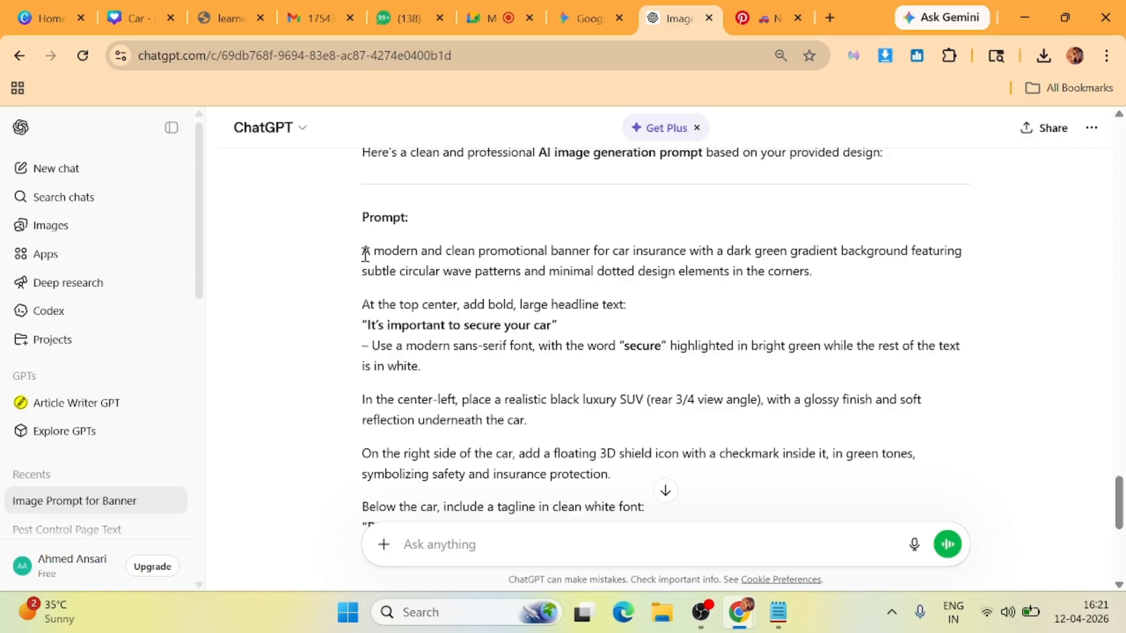
{"action": "left_click_drag", "start_coordinate": [364, 253], "coordinate": [889, 418]}
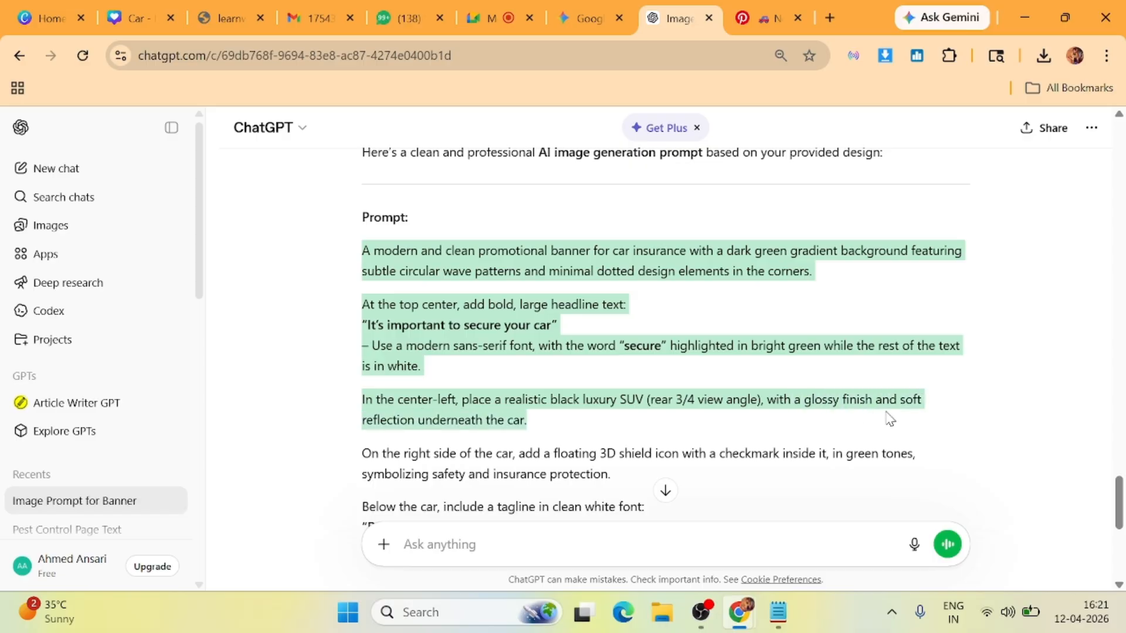
{"action": "left_click_drag", "start_coordinate": [801, 416], "coordinate": [501, 437]}
{"action": "scroll", "coordinate": [386, 450], "scroll_direction": "down", "scroll_amount": 1}
{"action": "scroll", "coordinate": [498, 445], "scroll_direction": "down", "scroll_amount": 1}
{"action": "left_click", "coordinate": [283, 414]}
{"action": "scroll", "coordinate": [294, 419], "scroll_direction": "down", "scroll_amount": 1}
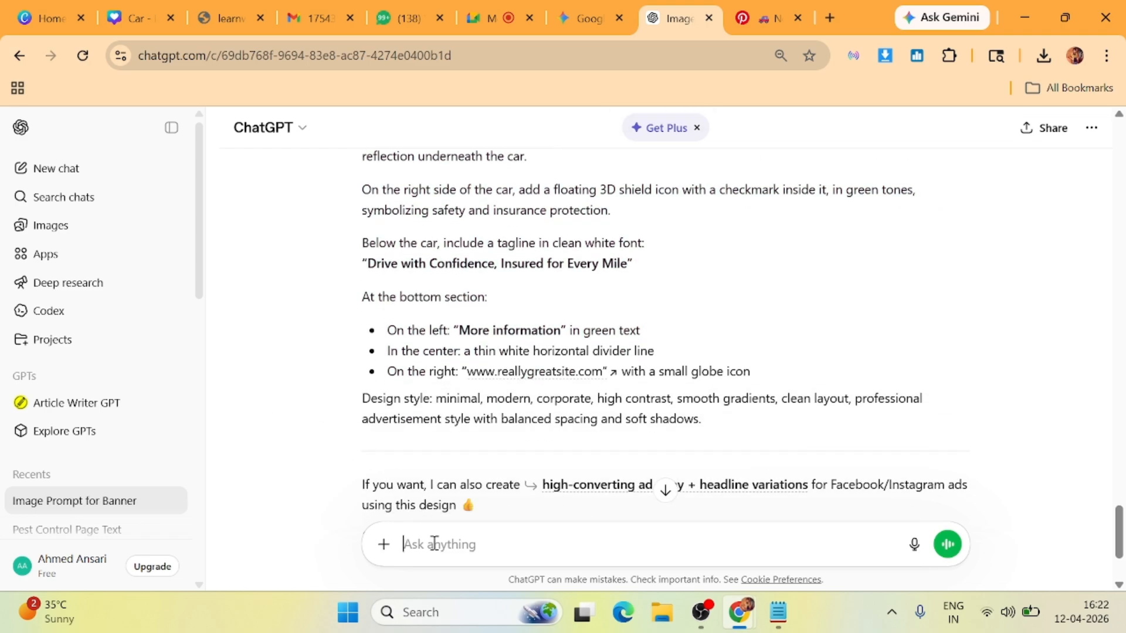
Paste the copied car insurance prompt into the message box and look through it.
{"action": "key", "text": "ctrl+v"}
{"action": "scroll", "coordinate": [488, 492], "scroll_direction": "up", "scroll_amount": 5}
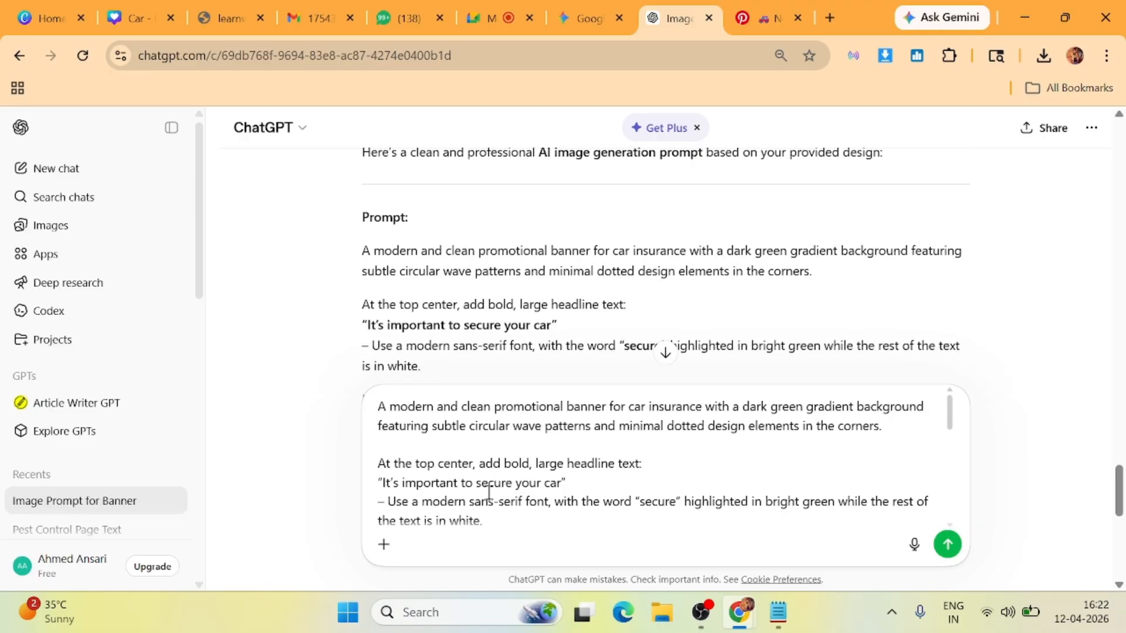
{"action": "scroll", "coordinate": [464, 486], "scroll_direction": "down", "scroll_amount": 10}
{"action": "scroll", "coordinate": [463, 487], "scroll_direction": "up", "scroll_amount": 10}
Change the banner's background gradient color in the pasted prompt from green to Yellow.
{"action": "left_click_drag", "start_coordinate": [803, 405], "coordinate": [786, 409]}
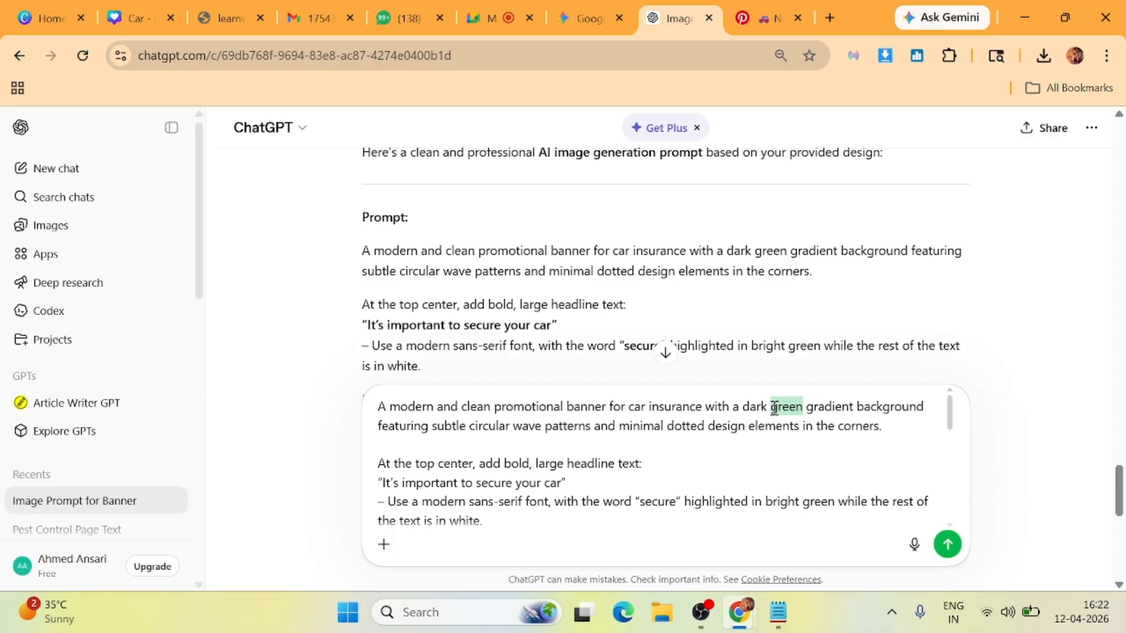
{"action": "key", "text": "BackSpace"}
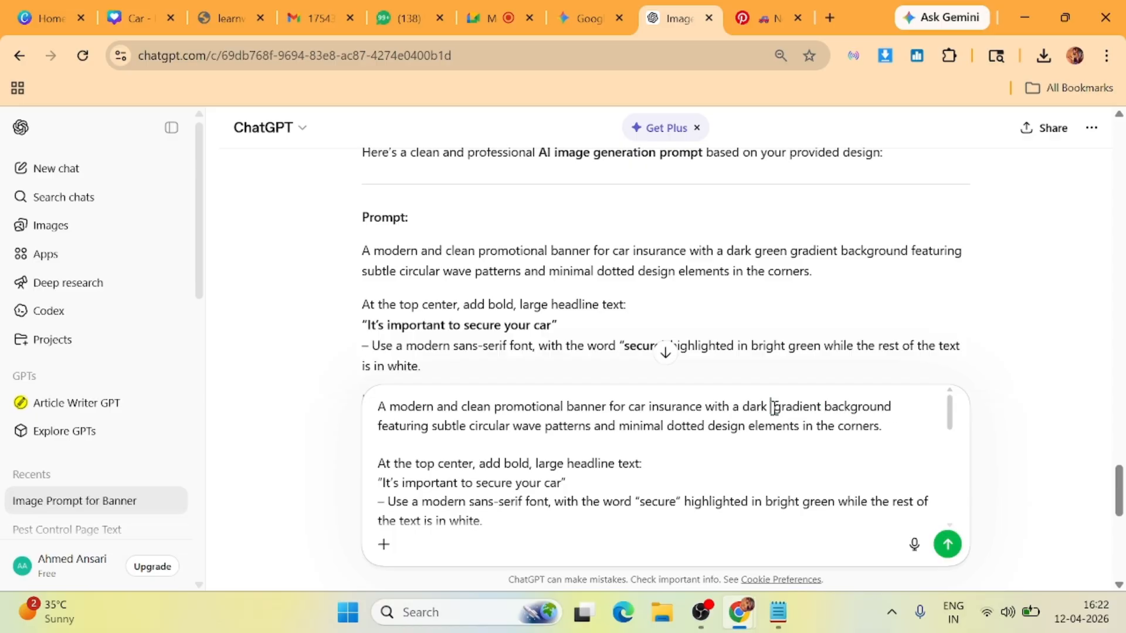
{"action": "type", "text": "Yello"}
{"action": "type", "text": "w"}
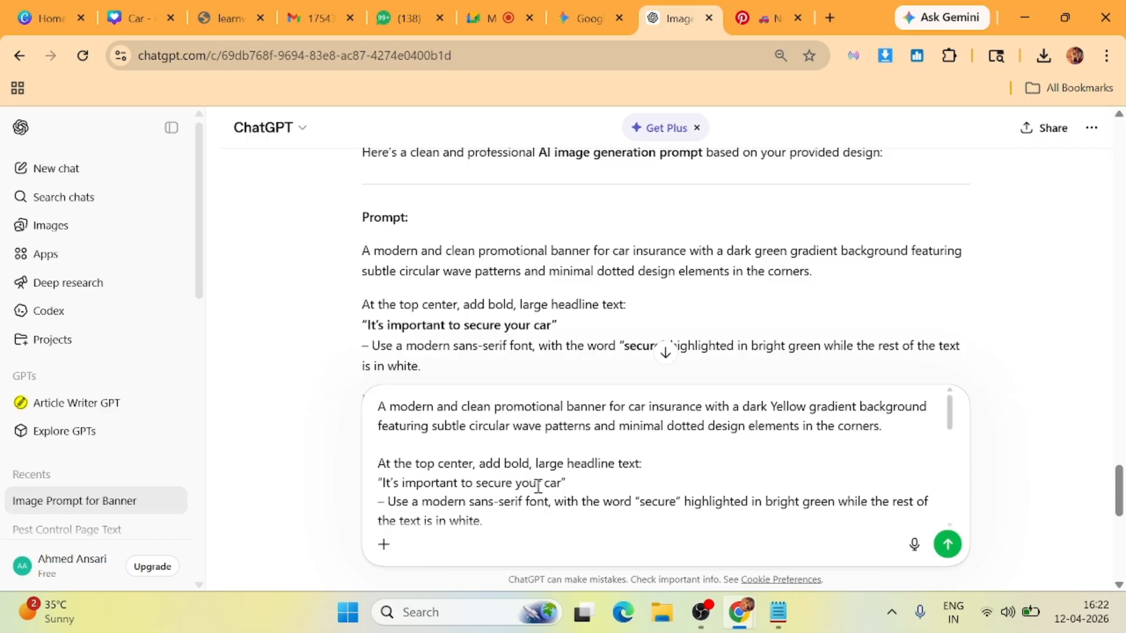
Replace the headline text in the prompt with "No Insurance for car?", copied from the earlier Golden/Black banner prompt.
{"action": "left_click_drag", "start_coordinate": [563, 482], "coordinate": [389, 486]}
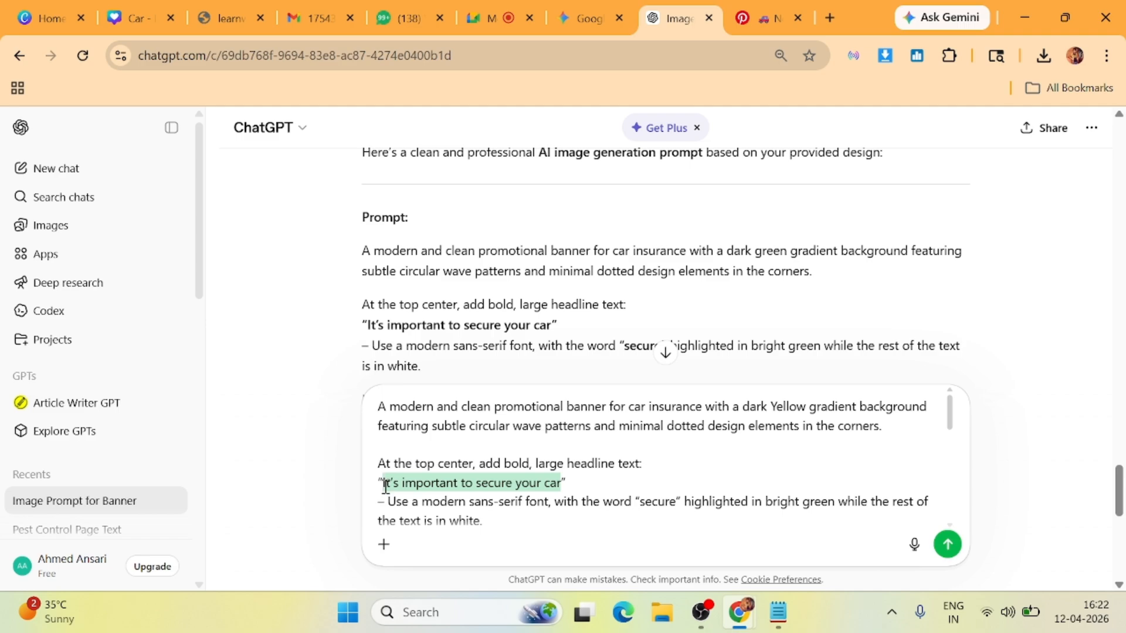
{"action": "scroll", "coordinate": [638, 325], "scroll_direction": "up", "scroll_amount": 15}
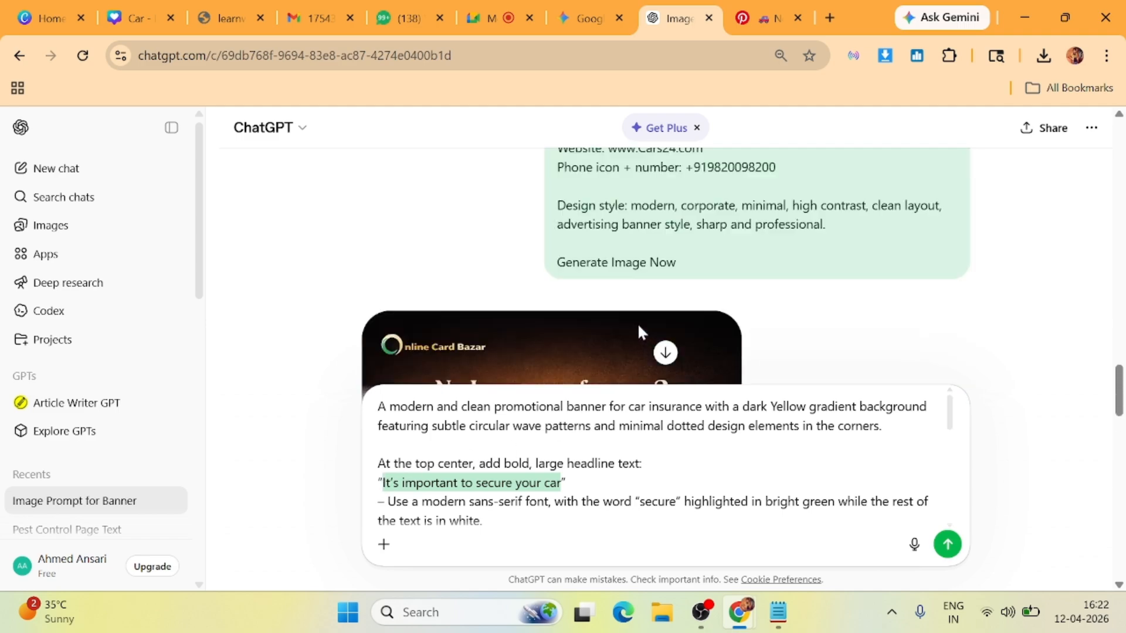
{"action": "scroll", "coordinate": [638, 325], "scroll_direction": "up", "scroll_amount": 3}
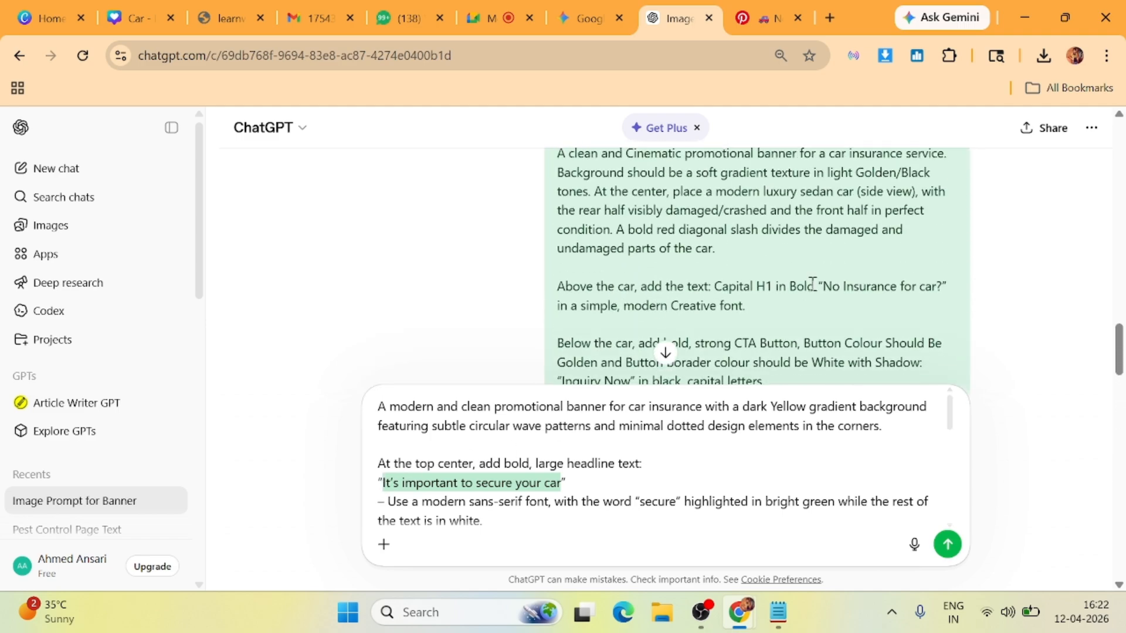
{"action": "left_click_drag", "start_coordinate": [822, 289], "coordinate": [942, 288]}
{"action": "right_click", "coordinate": [919, 286]}
{"action": "left_click", "coordinate": [674, 309]}
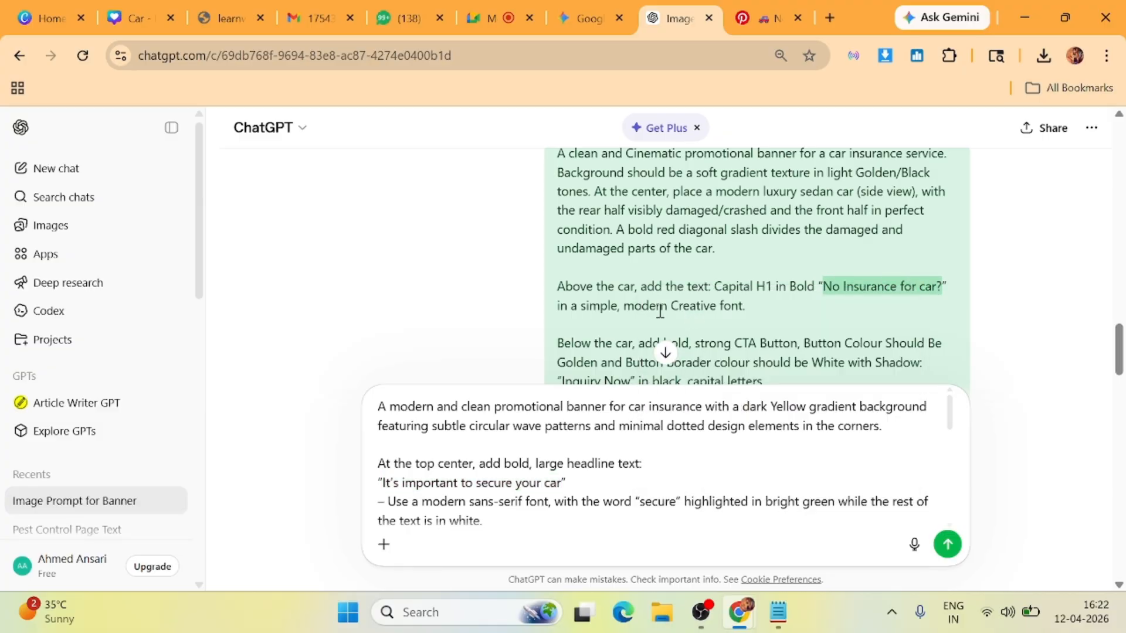
{"action": "scroll", "coordinate": [389, 320], "scroll_direction": "down", "scroll_amount": 15}
{"action": "scroll", "coordinate": [448, 472], "scroll_direction": "down", "scroll_amount": 2}
{"action": "scroll", "coordinate": [447, 472], "scroll_direction": "up", "scroll_amount": 5}
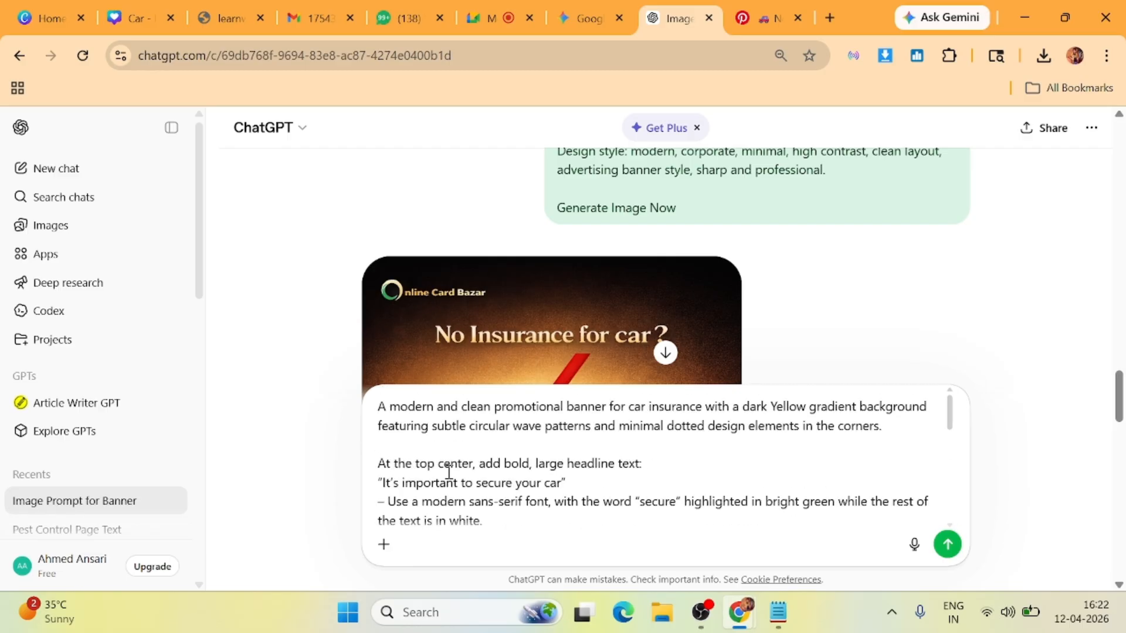
{"action": "left_click_drag", "start_coordinate": [561, 483], "coordinate": [392, 482]}
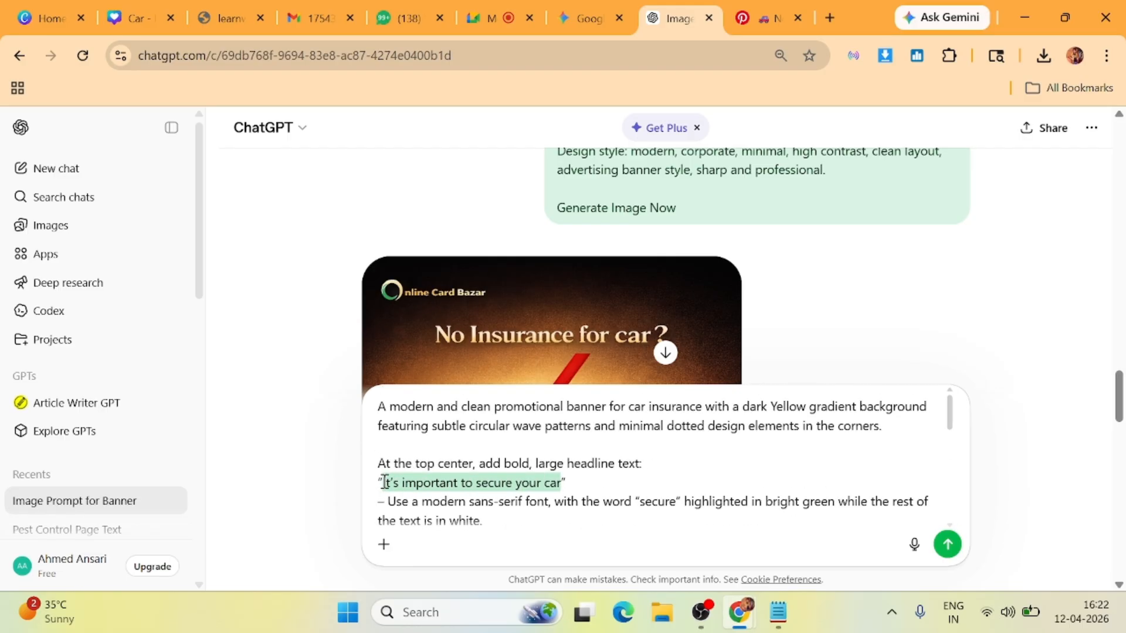
{"action": "key", "text": "ctrl+v"}
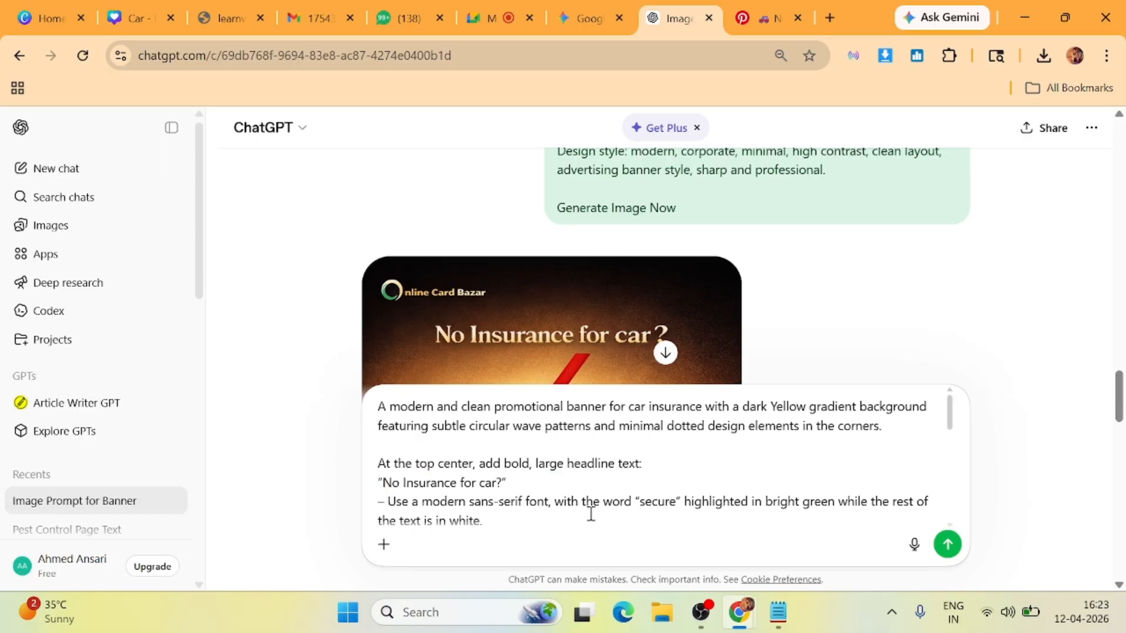
Make "Insurance" the highlighted headline word and set its highlight color to bright Black.
{"action": "left_click_drag", "start_coordinate": [676, 501], "coordinate": [645, 502]}
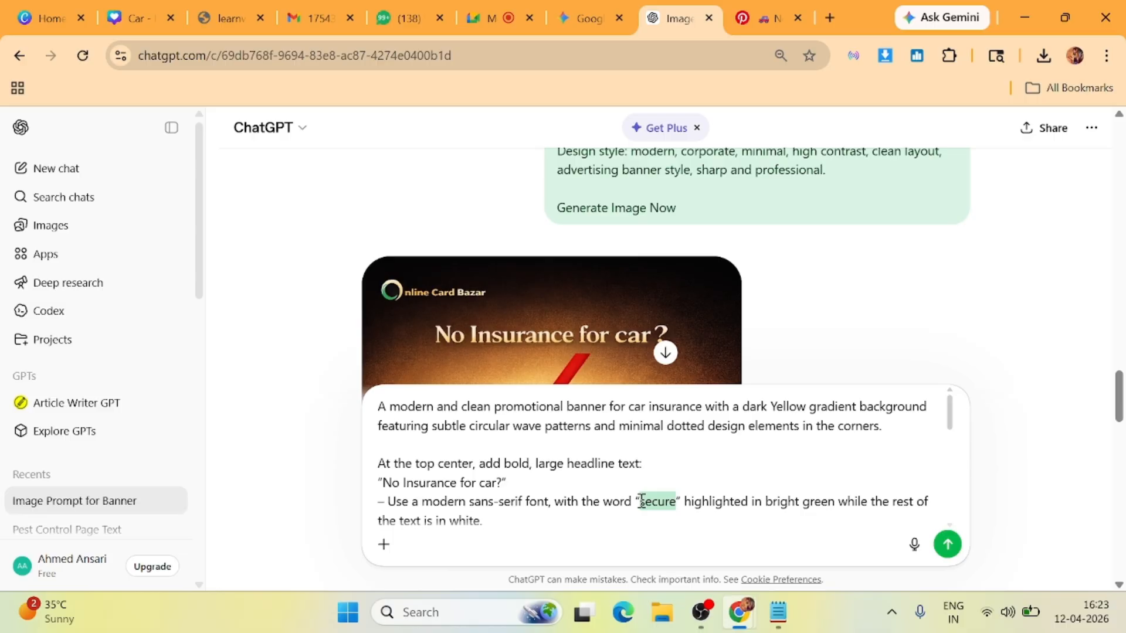
{"action": "type", "text": "Insurance"}
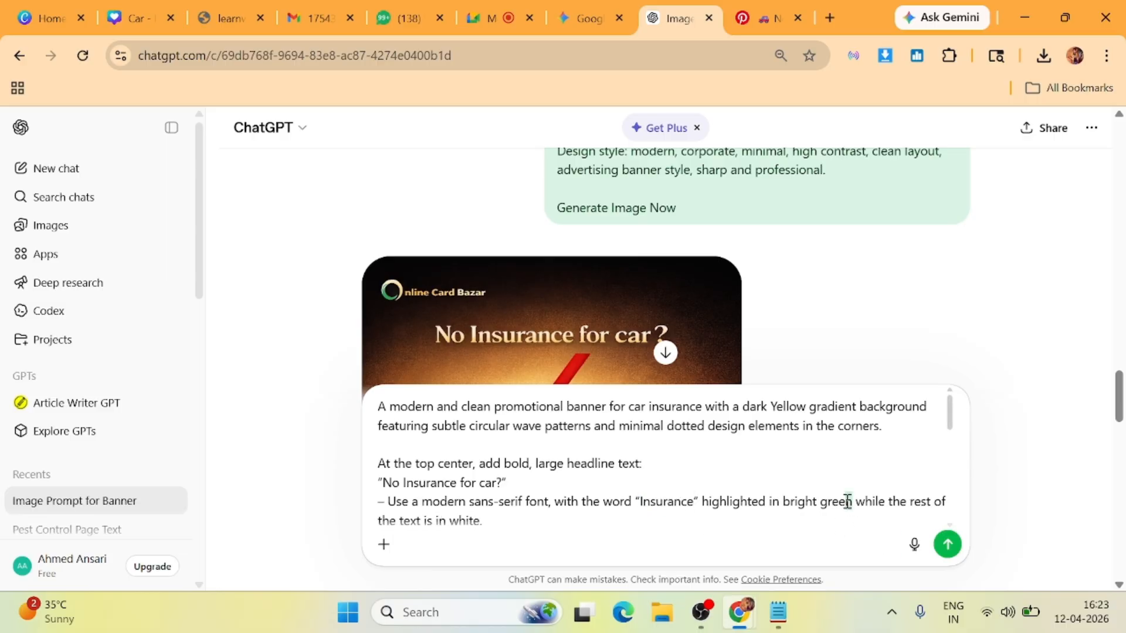
{"action": "left_click_drag", "start_coordinate": [847, 501], "coordinate": [827, 503]}
{"action": "type", "text": "black"}
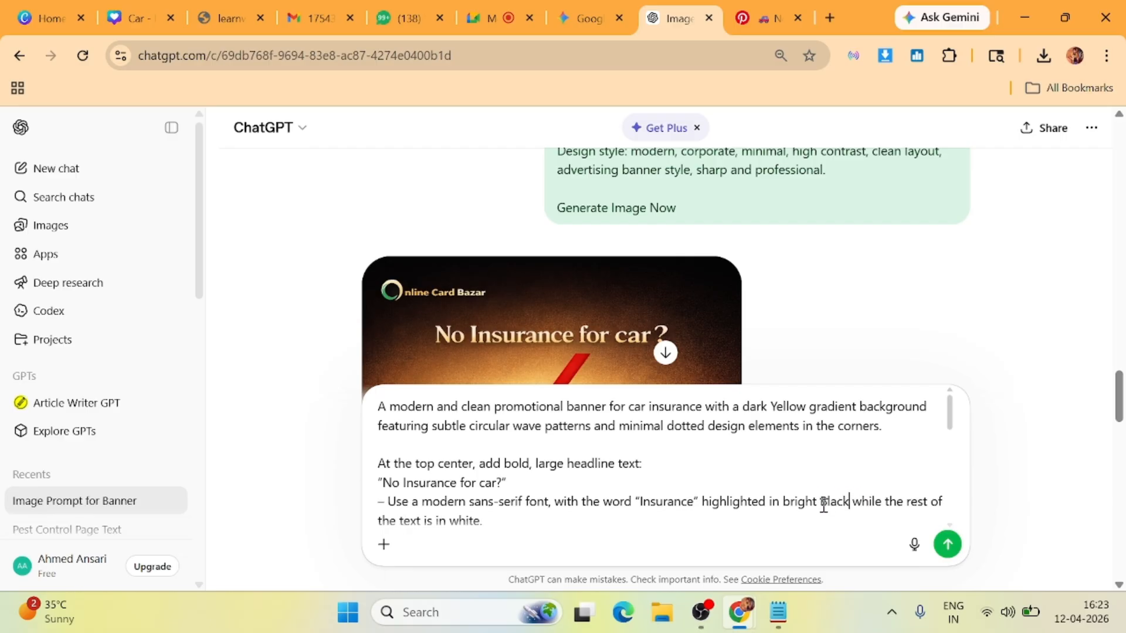
Replace "SUV" with "Mercedez benz" in the prompt's center-left car description.
{"action": "scroll", "coordinate": [587, 519], "scroll_direction": "down", "scroll_amount": 2}
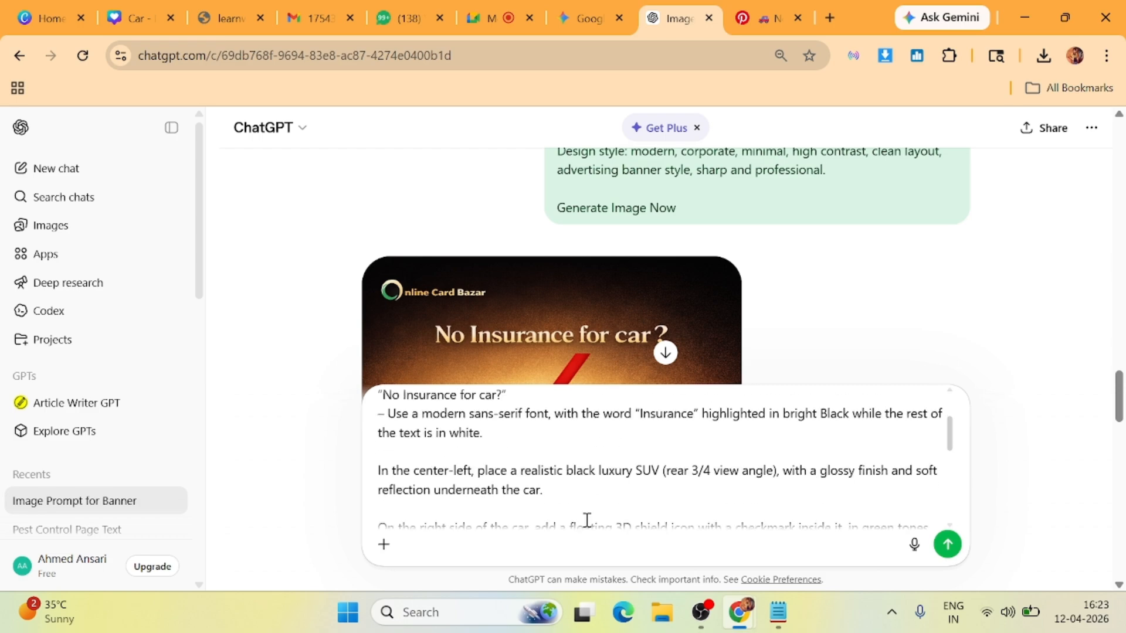
{"action": "left_click_drag", "start_coordinate": [382, 472], "coordinate": [649, 472]}
{"action": "left_click", "coordinate": [665, 472]}
{"action": "key", "text": "BackSpace"}
{"action": "key", "text": "BackSpace"}
{"action": "key", "text": "BackSpace"}
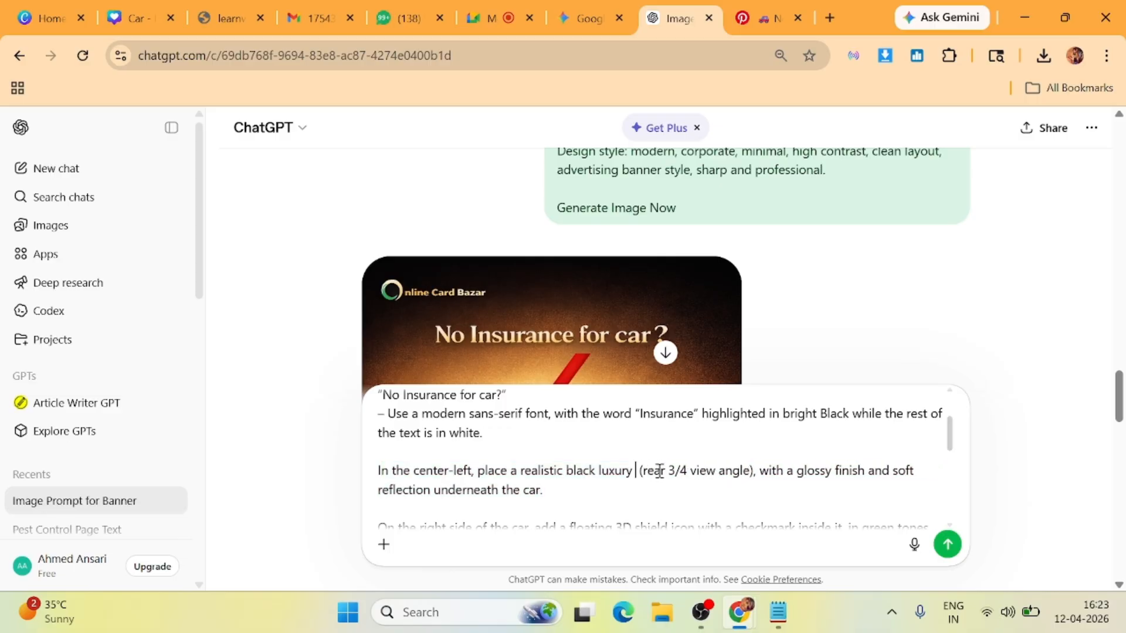
{"action": "type", "text": "Merced"}
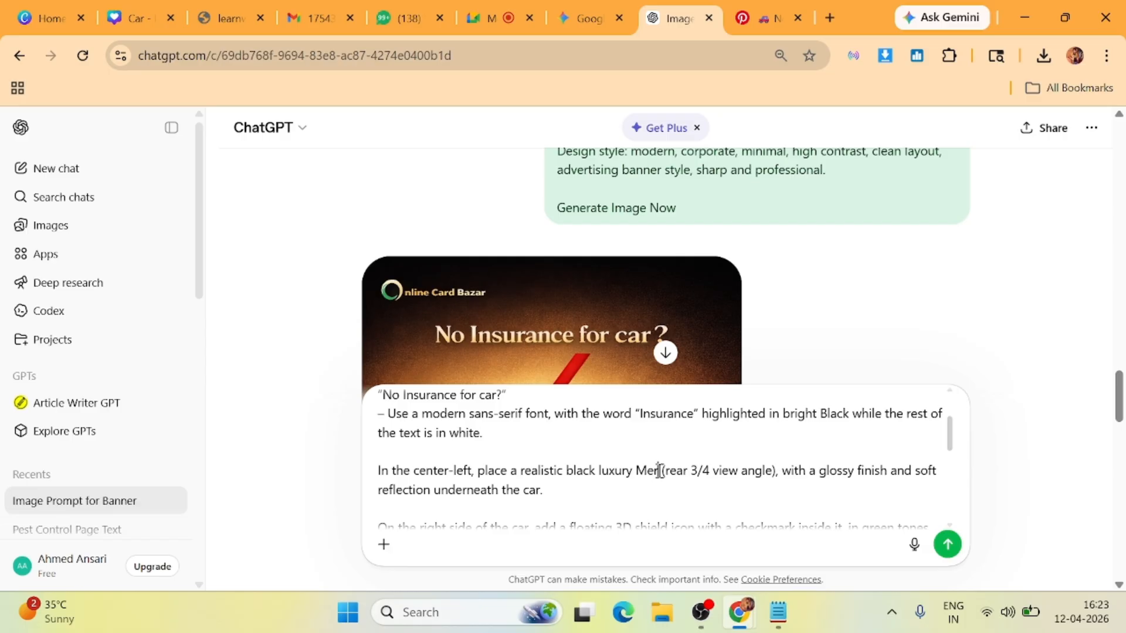
{"action": "type", "text": "z"}
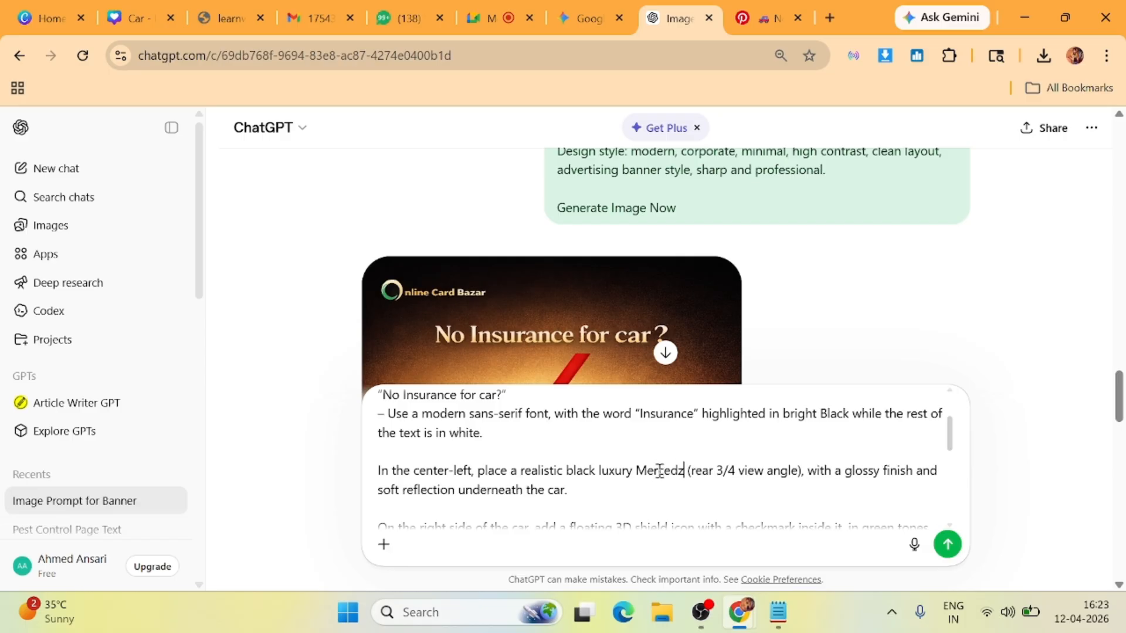
{"action": "key", "text": "BackSpace"}
{"action": "type", "text": "ez"}
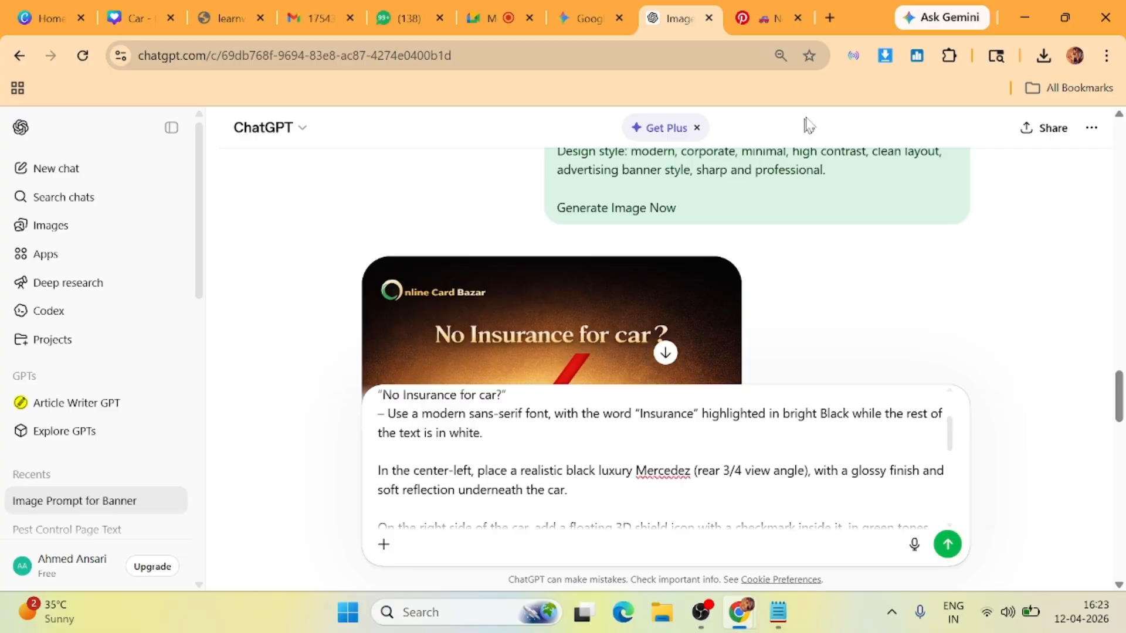
{"action": "left_click", "coordinate": [833, 9]}
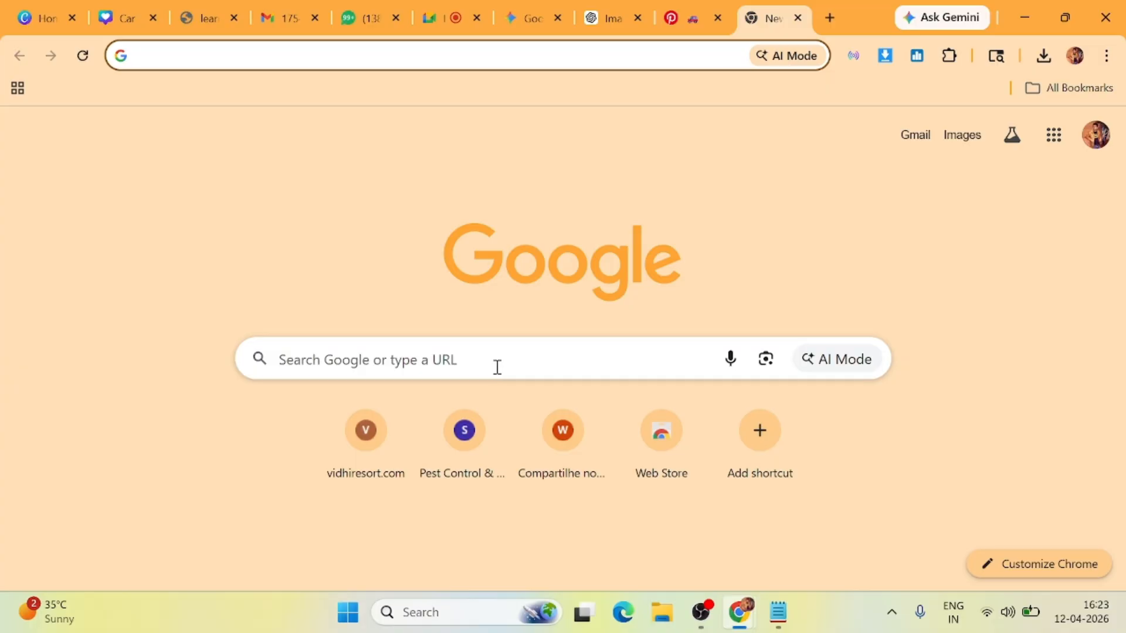
{"action": "left_click", "coordinate": [604, 16]}
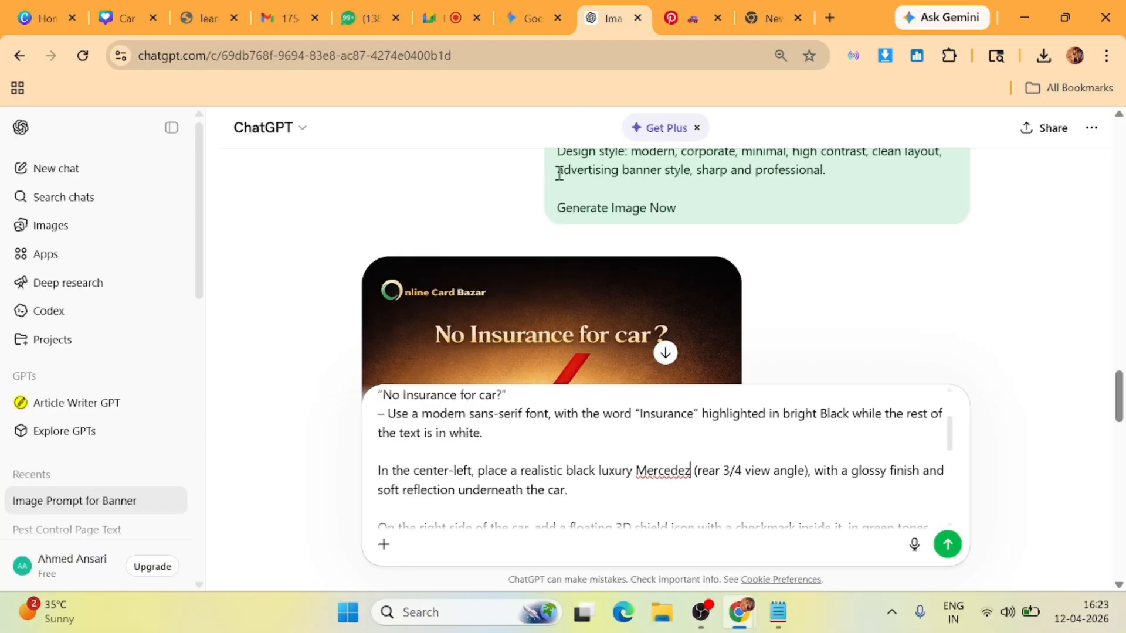
{"action": "type", "text": "benz"}
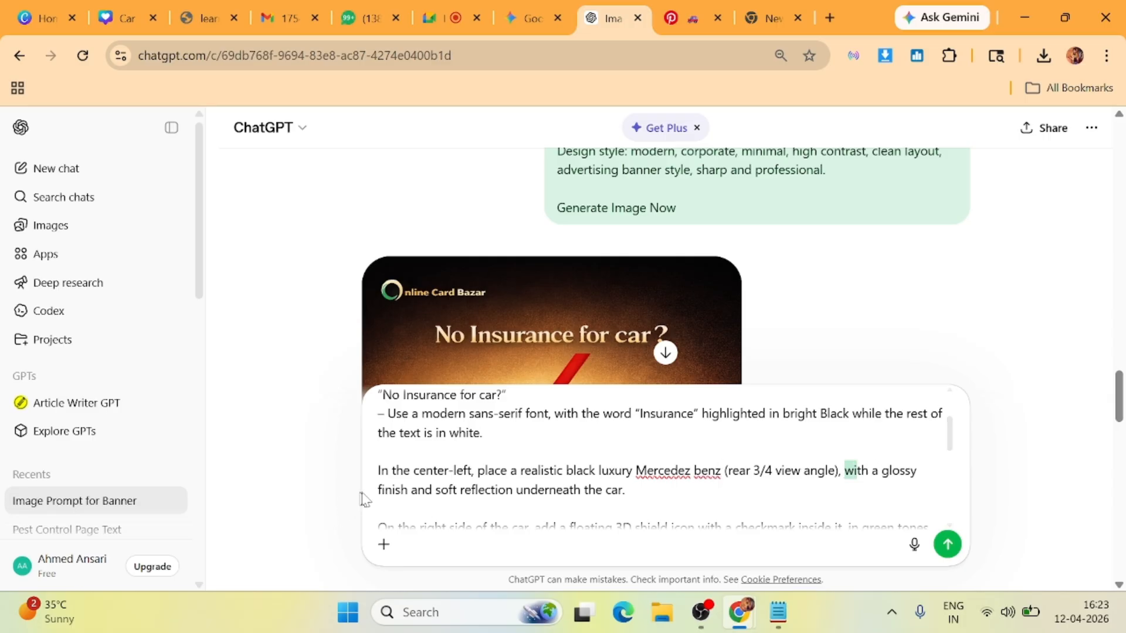
Change the floating 3D shield icon's tones to White in the prompt.
{"action": "scroll", "coordinate": [485, 495], "scroll_direction": "down", "scroll_amount": 10}
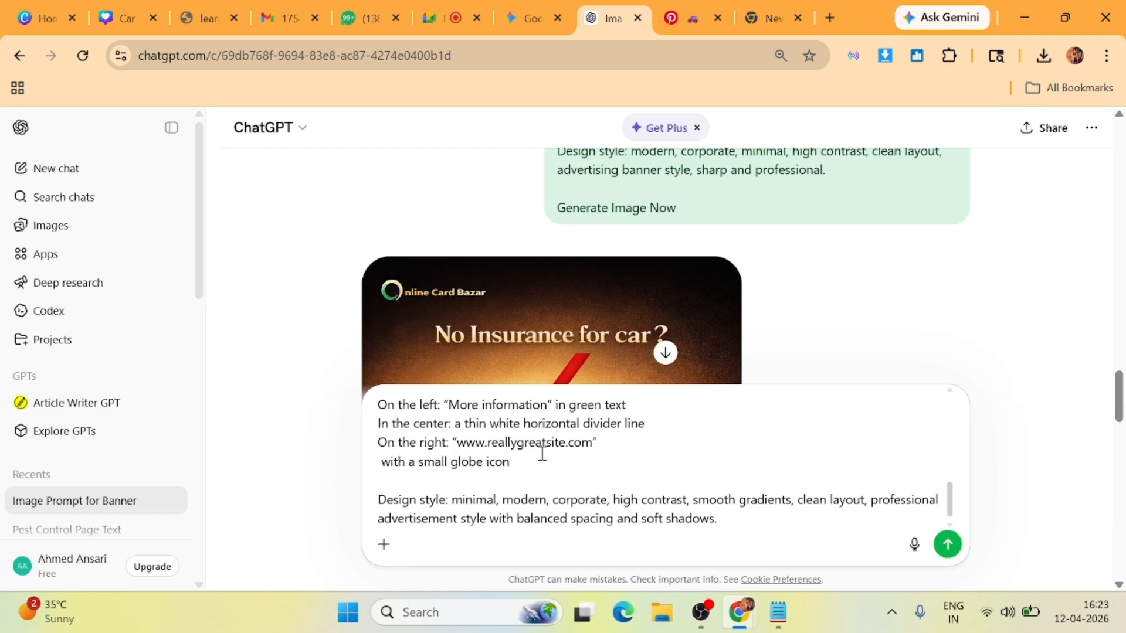
{"action": "scroll", "coordinate": [540, 452], "scroll_direction": "up", "scroll_amount": 8}
{"action": "scroll", "coordinate": [485, 457], "scroll_direction": "up", "scroll_amount": 3}
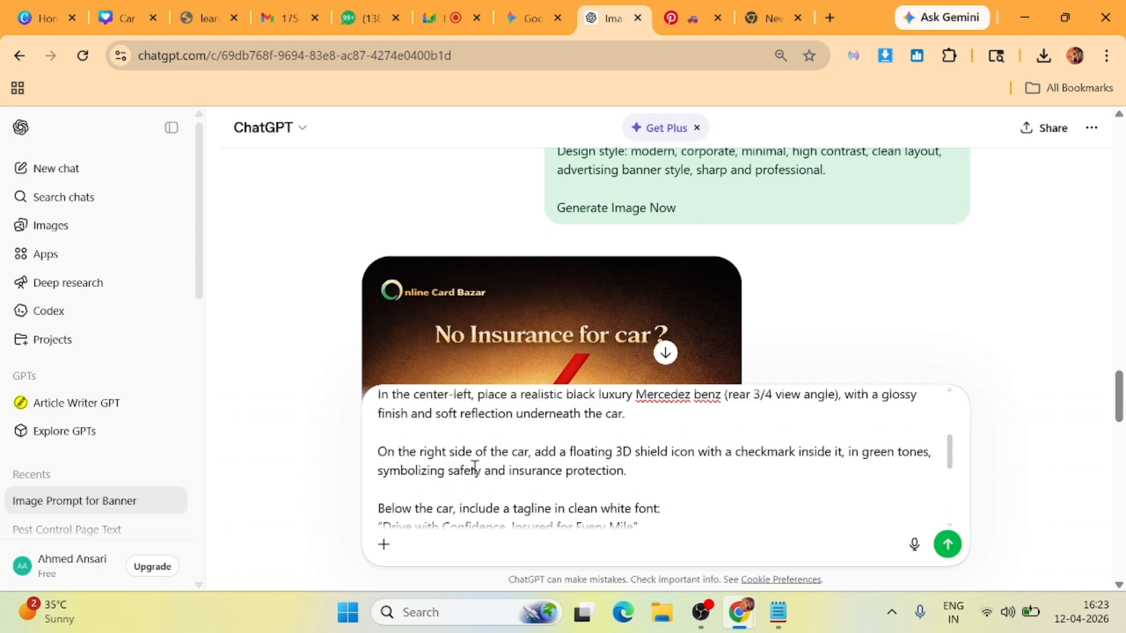
{"action": "left_click_drag", "start_coordinate": [438, 478], "coordinate": [626, 480]}
{"action": "left_click", "coordinate": [642, 481]}
{"action": "scroll", "coordinate": [642, 482], "scroll_direction": "down", "scroll_amount": 3}
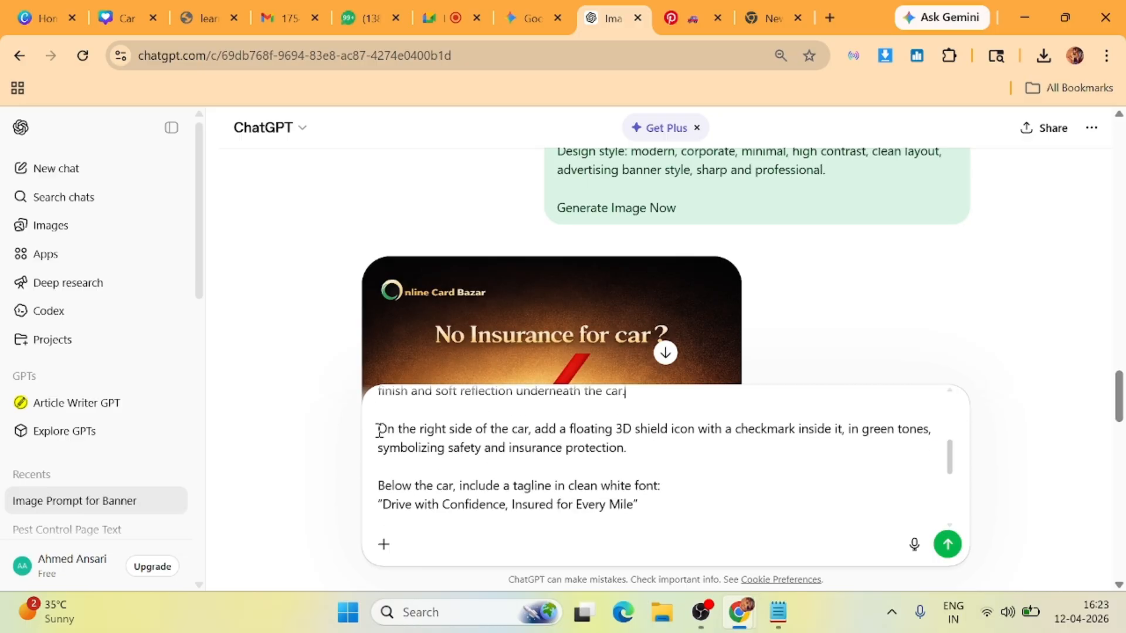
{"action": "left_click_drag", "start_coordinate": [379, 430], "coordinate": [840, 440]}
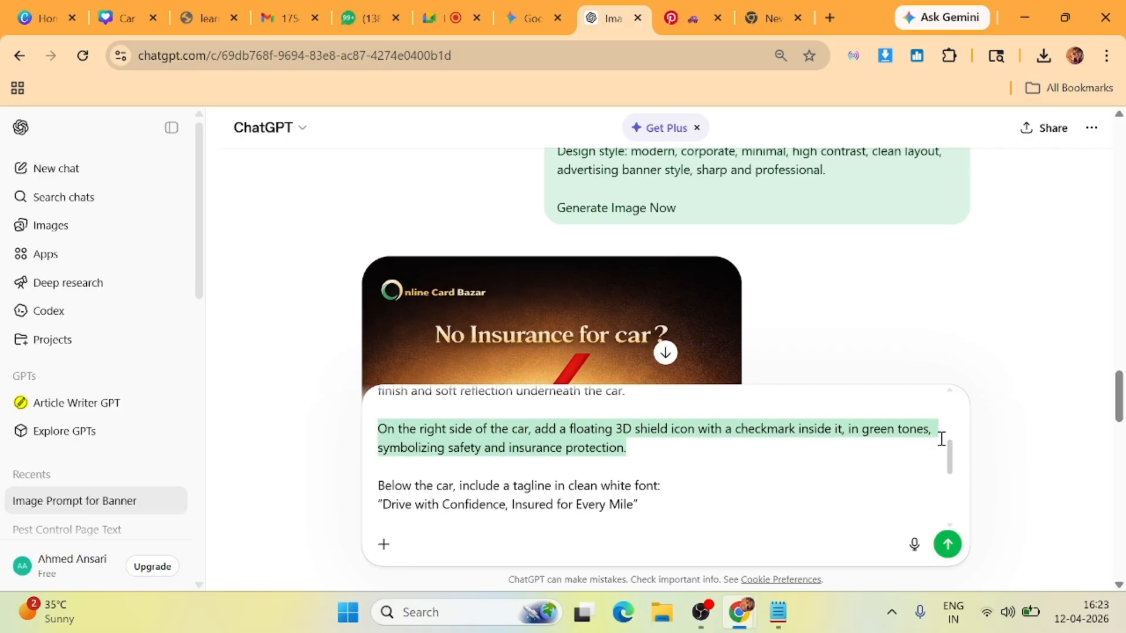
{"action": "left_click", "coordinate": [892, 437]}
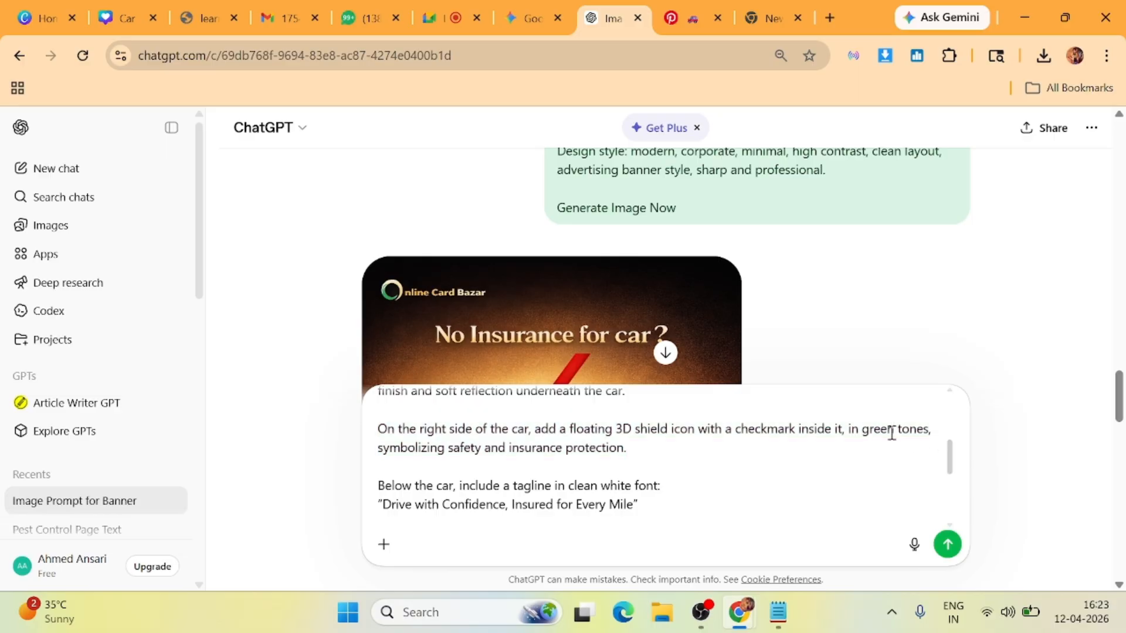
{"action": "key", "text": "BackSpace"}
{"action": "key", "text": "BackSpace"}
{"action": "key", "text": "BackSpace"}
{"action": "key", "text": "BackSpace"}
{"action": "key", "text": "BackSpace"}
{"action": "type", "text": "White"}
Read through the prompt's shield symbolism, tagline and bottom section heading.
{"action": "left_click_drag", "start_coordinate": [382, 448], "coordinate": [666, 458]}
{"action": "left_click", "coordinate": [667, 458]}
{"action": "left_click_drag", "start_coordinate": [379, 485], "coordinate": [660, 485]}
{"action": "left_click", "coordinate": [657, 519]}
{"action": "scroll", "coordinate": [510, 497], "scroll_direction": "down", "scroll_amount": 1}
{"action": "scroll", "coordinate": [487, 473], "scroll_direction": "up", "scroll_amount": 2}
{"action": "scroll", "coordinate": [643, 503], "scroll_direction": "down", "scroll_amount": 2}
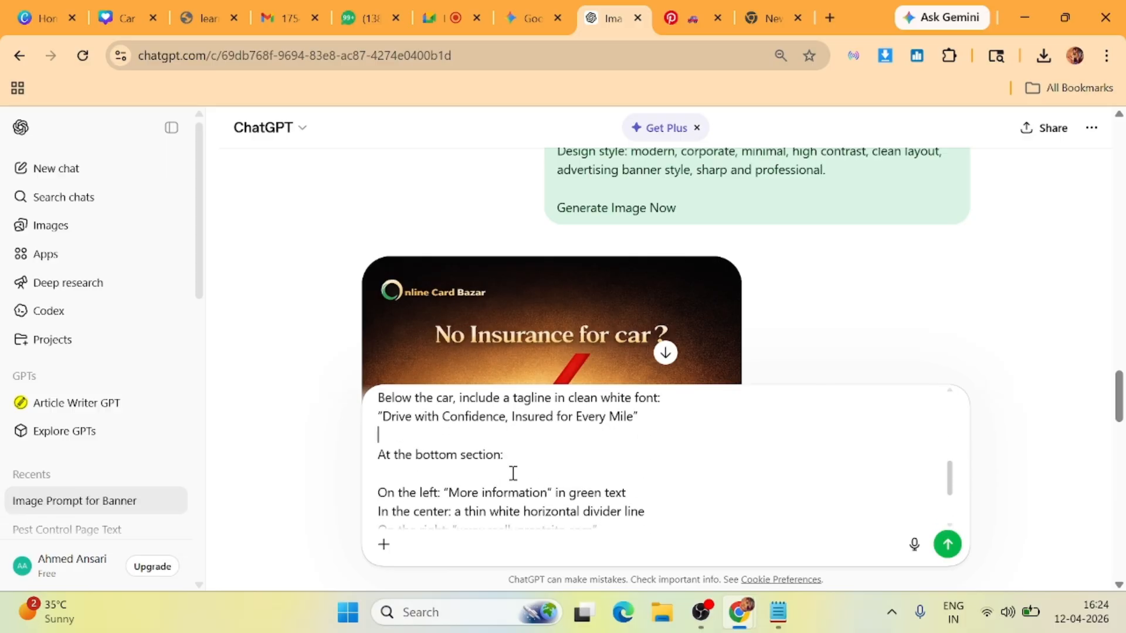
{"action": "left_click_drag", "start_coordinate": [504, 455], "coordinate": [370, 462]}
{"action": "left_click", "coordinate": [661, 462]}
Set the color of the "More information" text in the bottom section to Black.
{"action": "scroll", "coordinate": [523, 484], "scroll_direction": "down", "scroll_amount": 2}
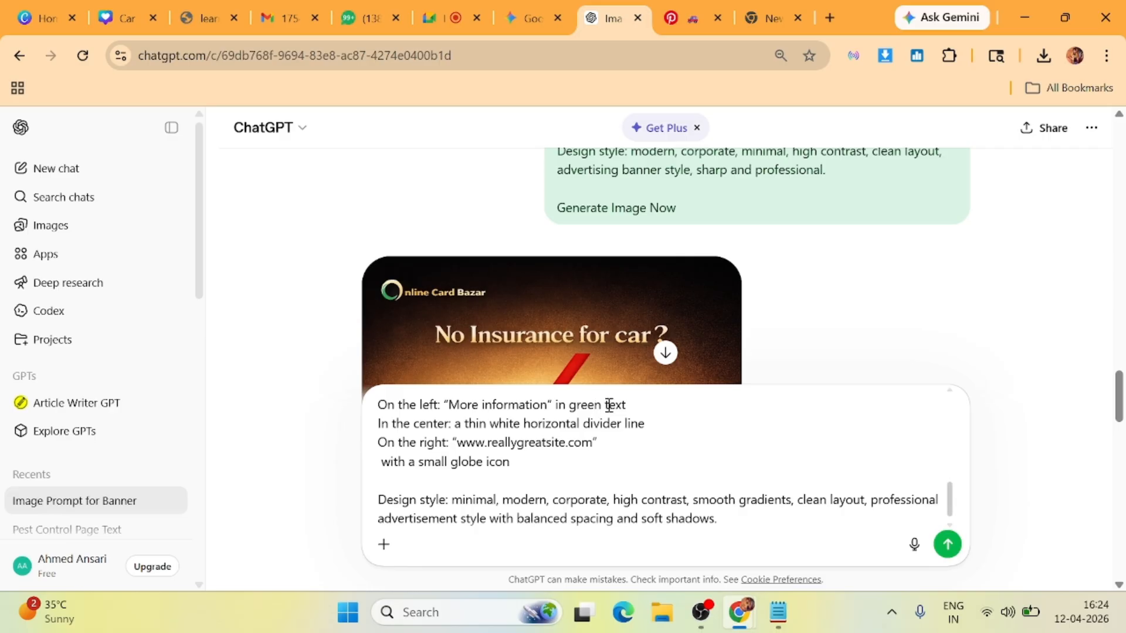
{"action": "key", "text": "BackSpace"}
{"action": "key", "text": "BackSpace"}
{"action": "key", "text": "BackSpace"}
{"action": "key", "text": "BackSpace"}
{"action": "key", "text": "BackSpace"}
{"action": "type", "text": "Black"}
Change the thin horizontal divider line's color to Black in the bottom section.
{"action": "left_click", "coordinate": [518, 423]}
{"action": "key", "text": "BackSpace"}
{"action": "key", "text": "BackSpace"}
{"action": "key", "text": "BackSpace"}
{"action": "key", "text": "BackSpace"}
{"action": "key", "text": "BackSpace"}
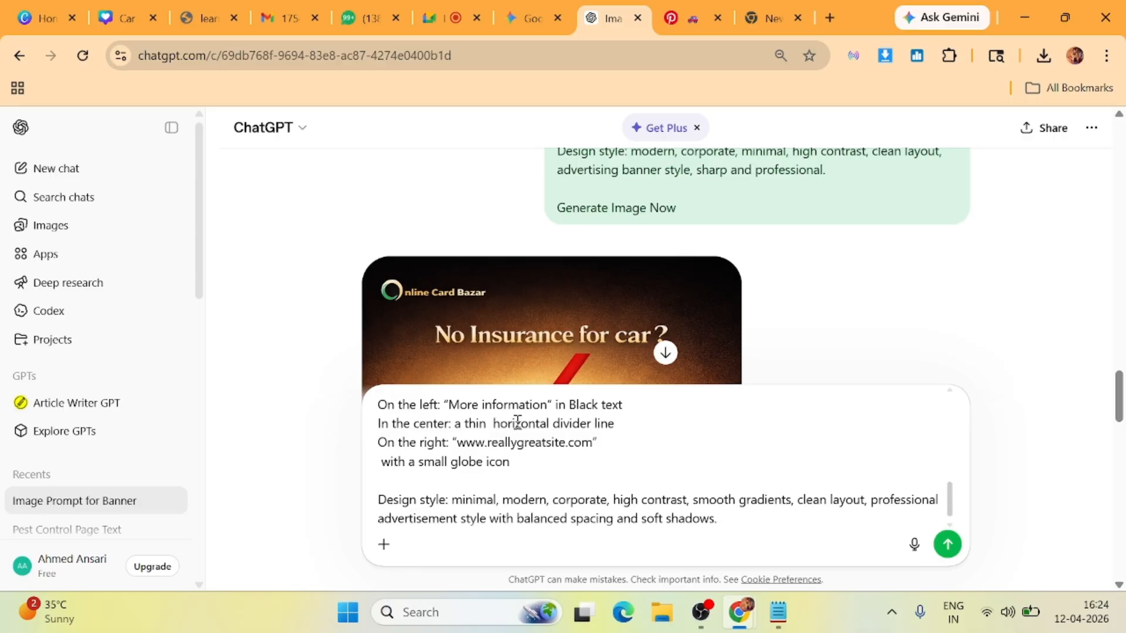
{"action": "type", "text": "Black"}
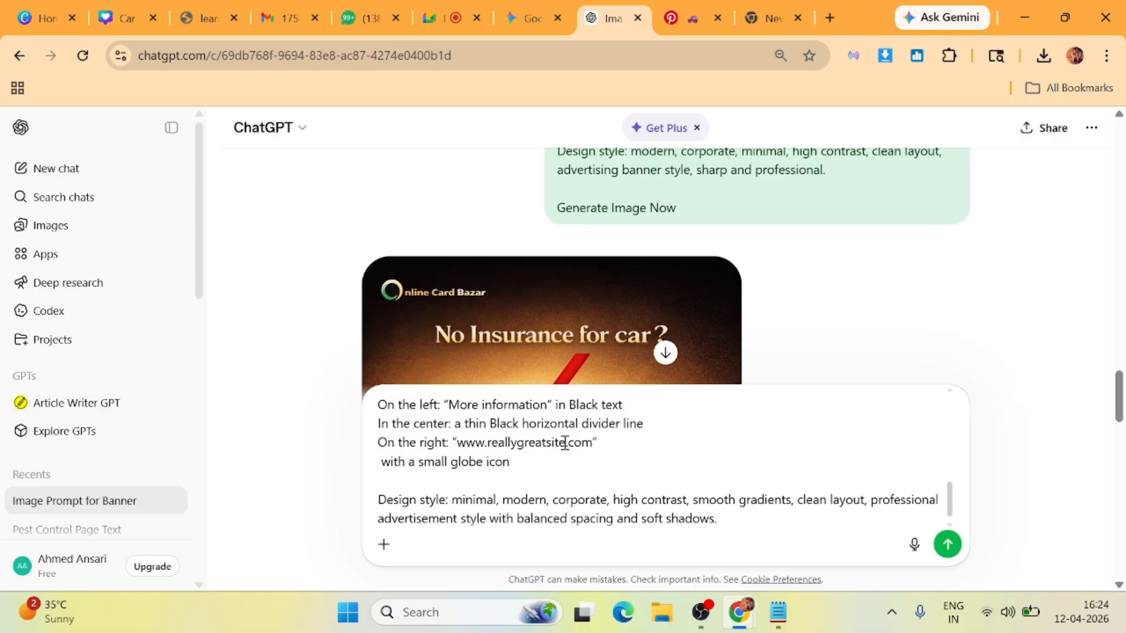
{"action": "left_click_drag", "start_coordinate": [565, 442], "coordinate": [493, 449]}
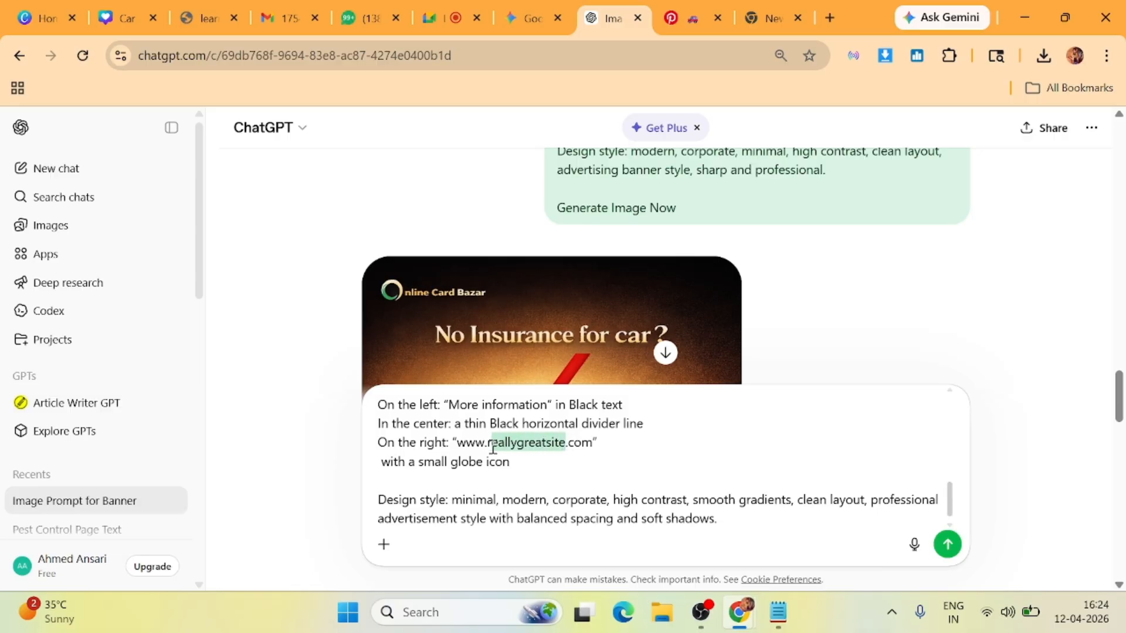
{"action": "type", "text": "Cars"}
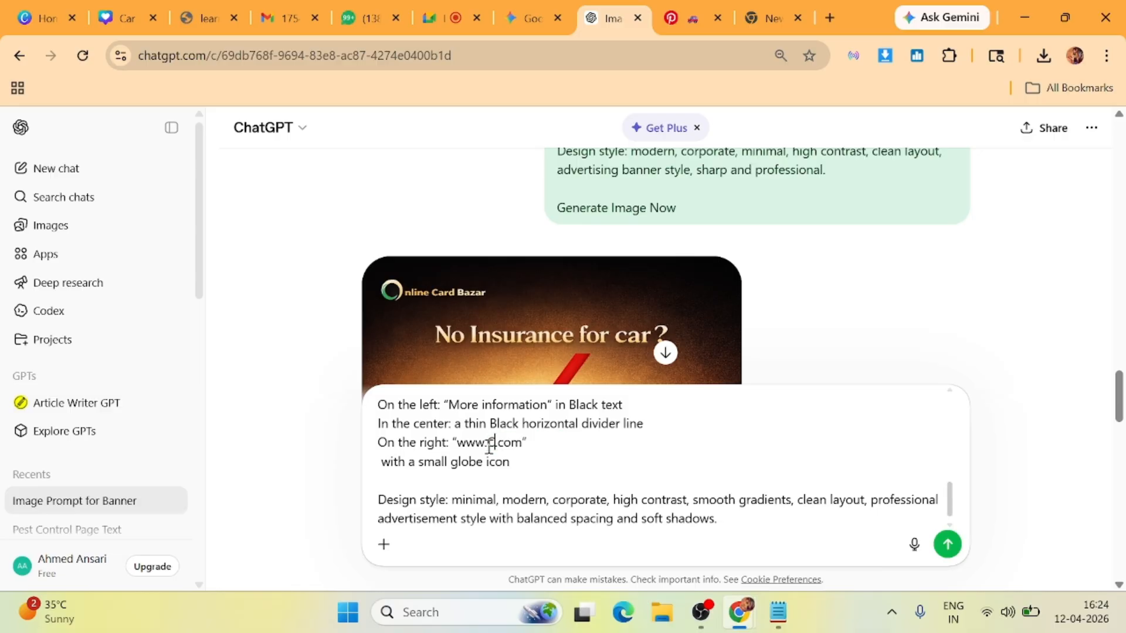
{"action": "type", "text": "24"}
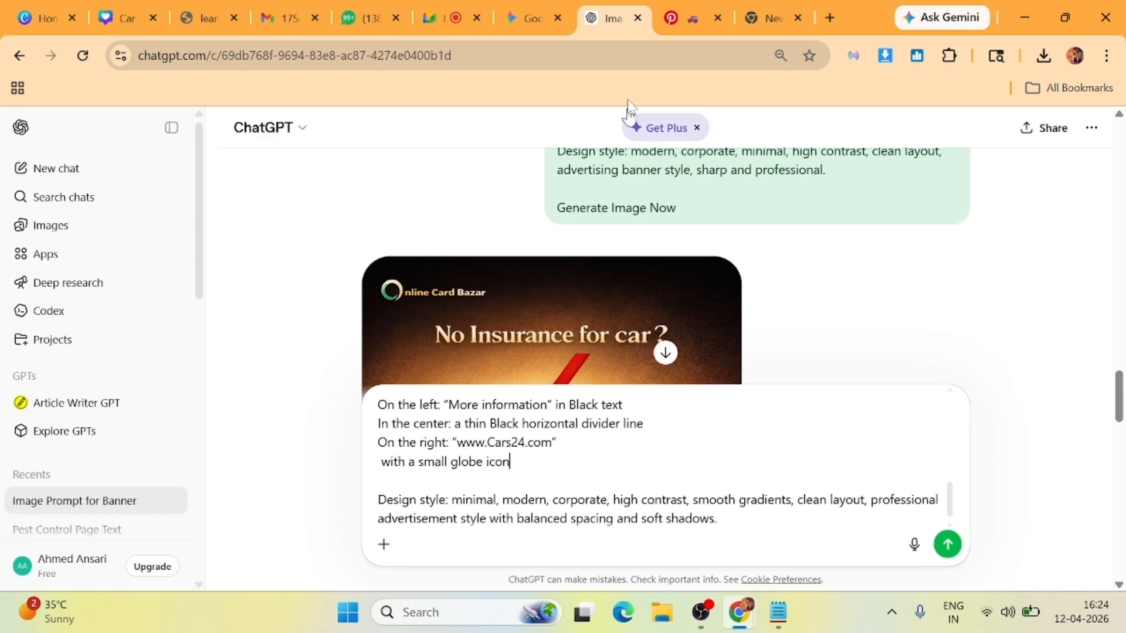
{"action": "key", "text": "Return"}
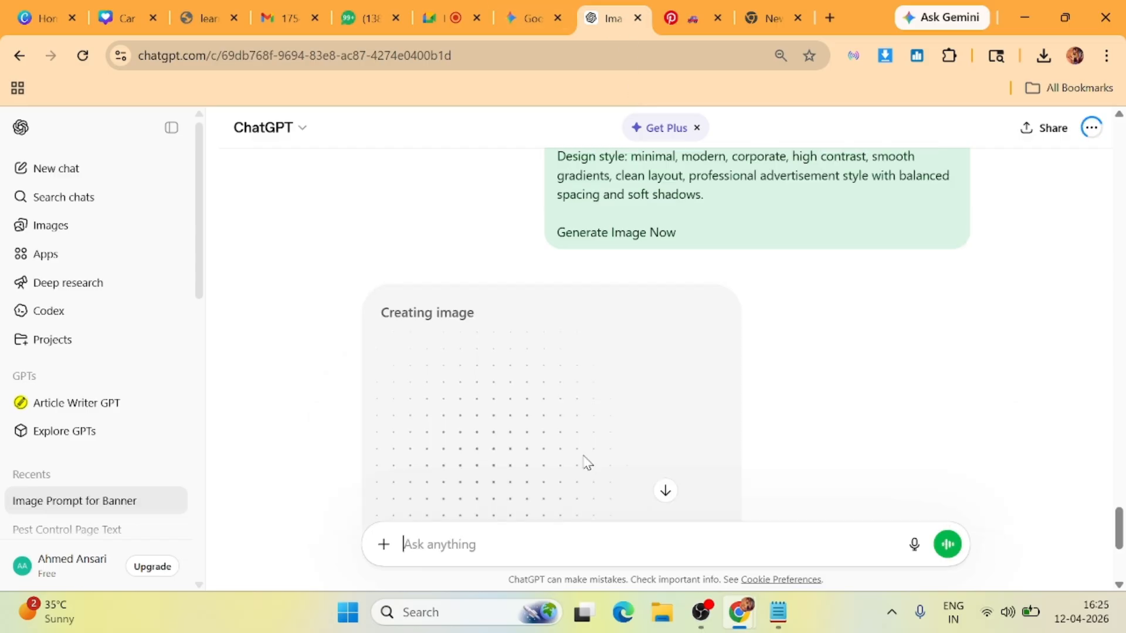
{"action": "scroll", "coordinate": [734, 407], "scroll_direction": "up", "scroll_amount": 10}
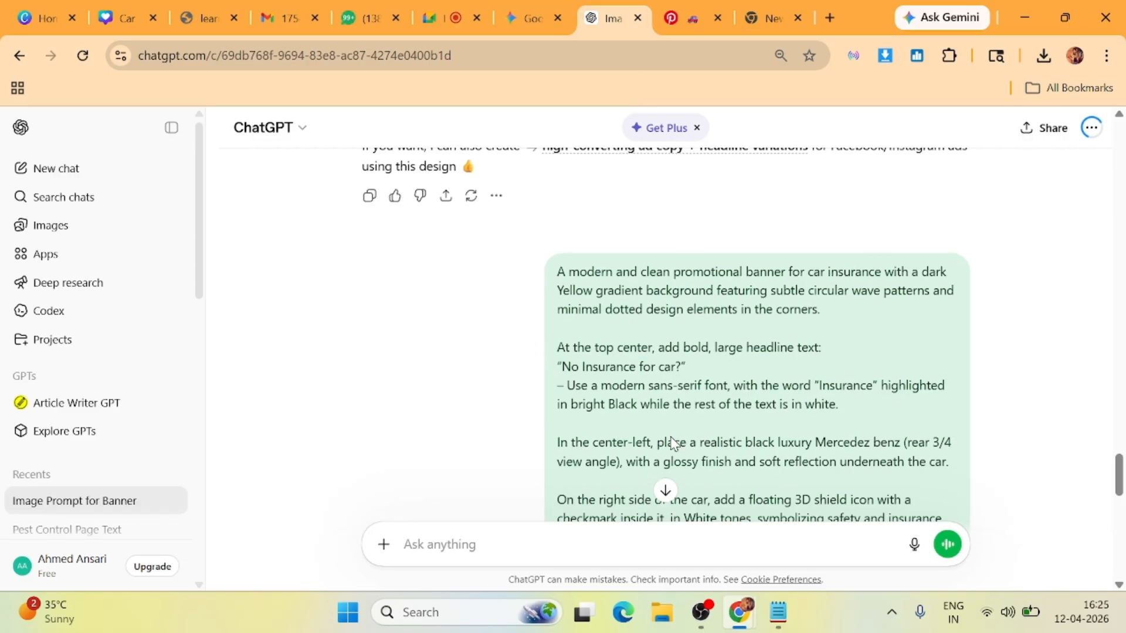
Review the green reference banner, the request to generate its image prompt, and the full extracted prompt.
{"action": "scroll", "coordinate": [674, 434], "scroll_direction": "up", "scroll_amount": 15}
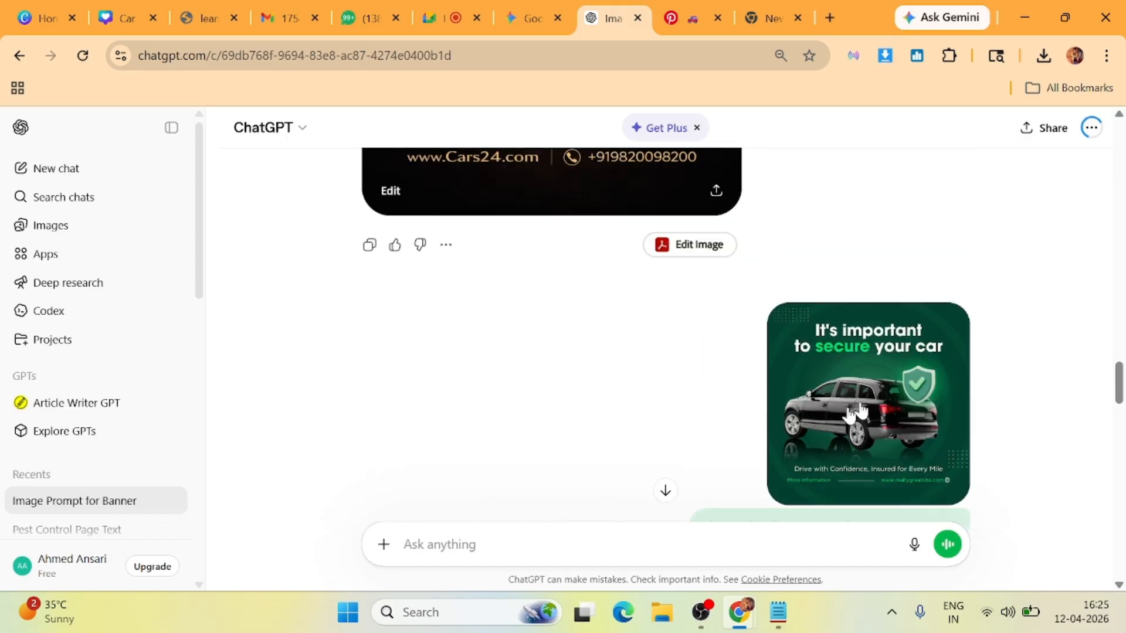
{"action": "scroll", "coordinate": [797, 352], "scroll_direction": "down", "scroll_amount": 2}
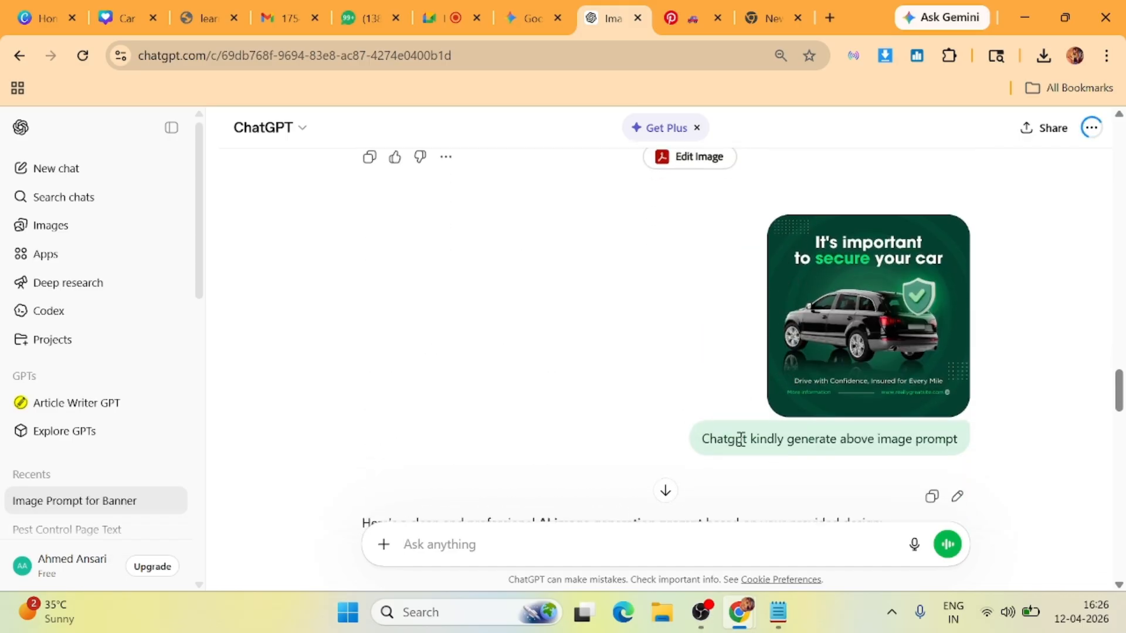
{"action": "left_click_drag", "start_coordinate": [741, 439], "coordinate": [967, 443]}
{"action": "scroll", "coordinate": [986, 447], "scroll_direction": "down", "scroll_amount": 1}
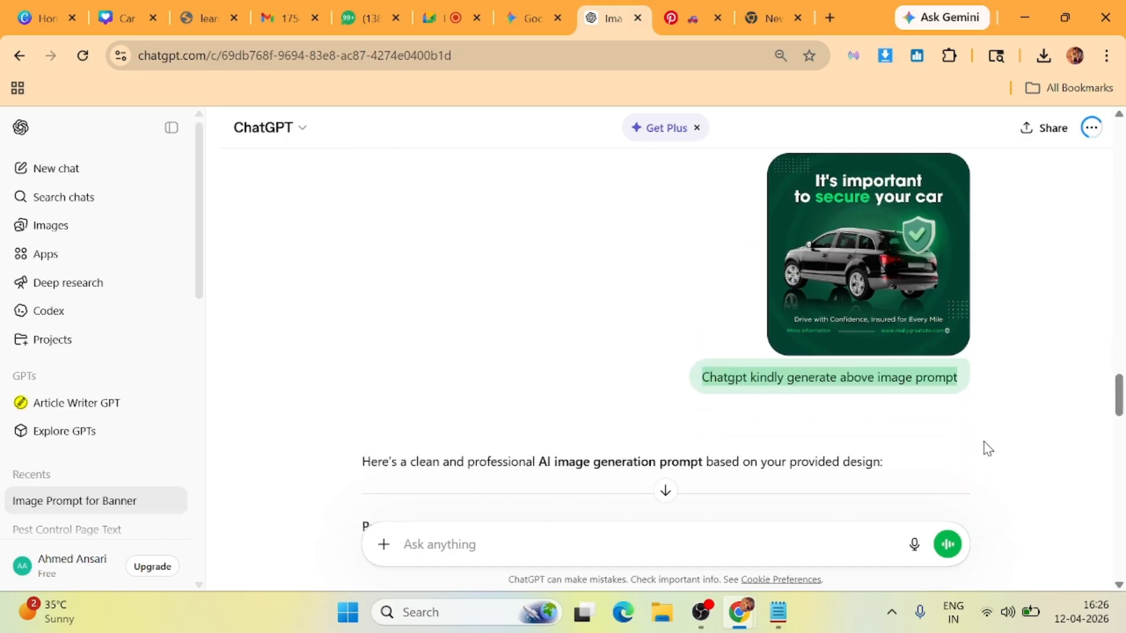
{"action": "scroll", "coordinate": [988, 449], "scroll_direction": "down", "scroll_amount": 5}
{"action": "left_click_drag", "start_coordinate": [349, 271], "coordinate": [727, 367]}
{"action": "scroll", "coordinate": [600, 393], "scroll_direction": "down", "scroll_amount": 6}
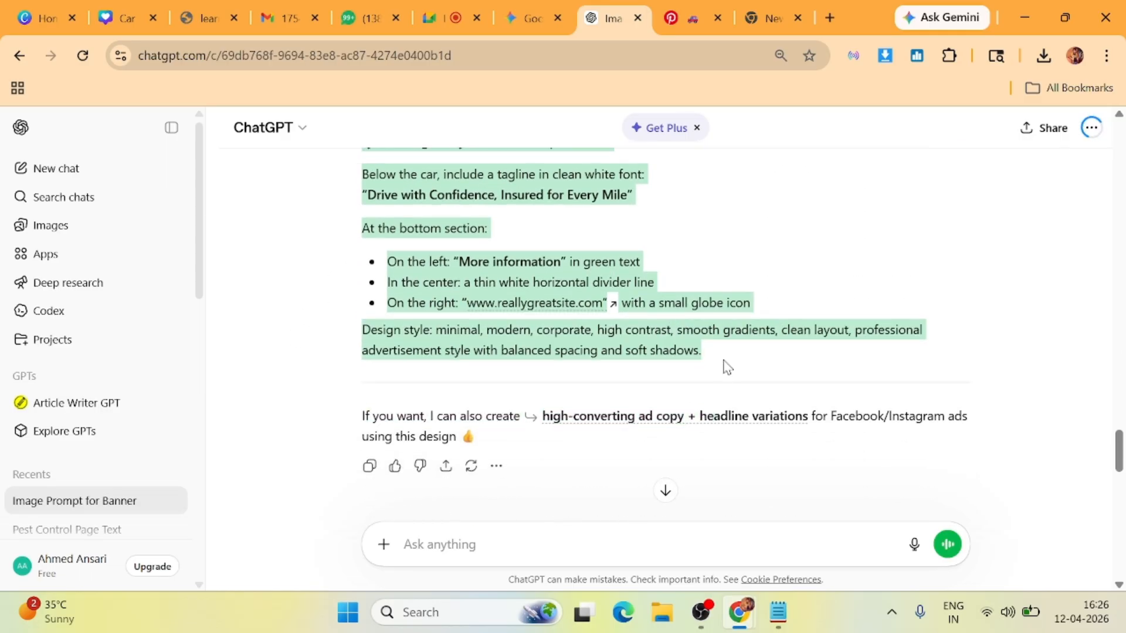
{"action": "left_click", "coordinate": [326, 371]}
{"action": "scroll", "coordinate": [525, 306], "scroll_direction": "down", "scroll_amount": 4}
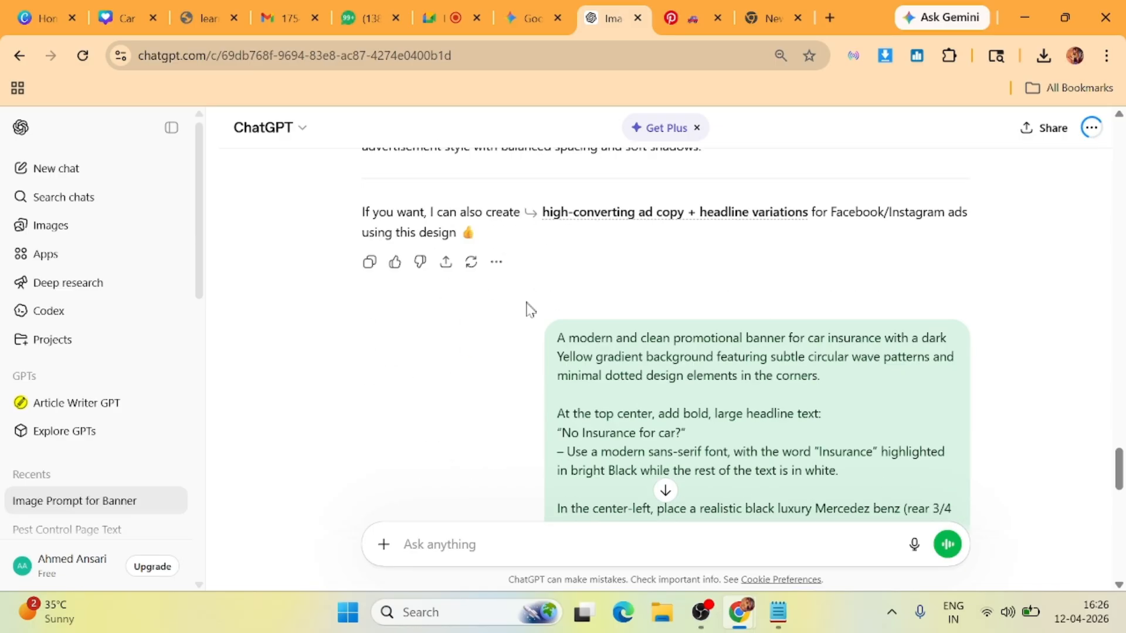
Review the edited yellow-background banner prompt from its opening paragraph through to "Generate Image Now".
{"action": "scroll", "coordinate": [518, 296], "scroll_direction": "down", "scroll_amount": 2}
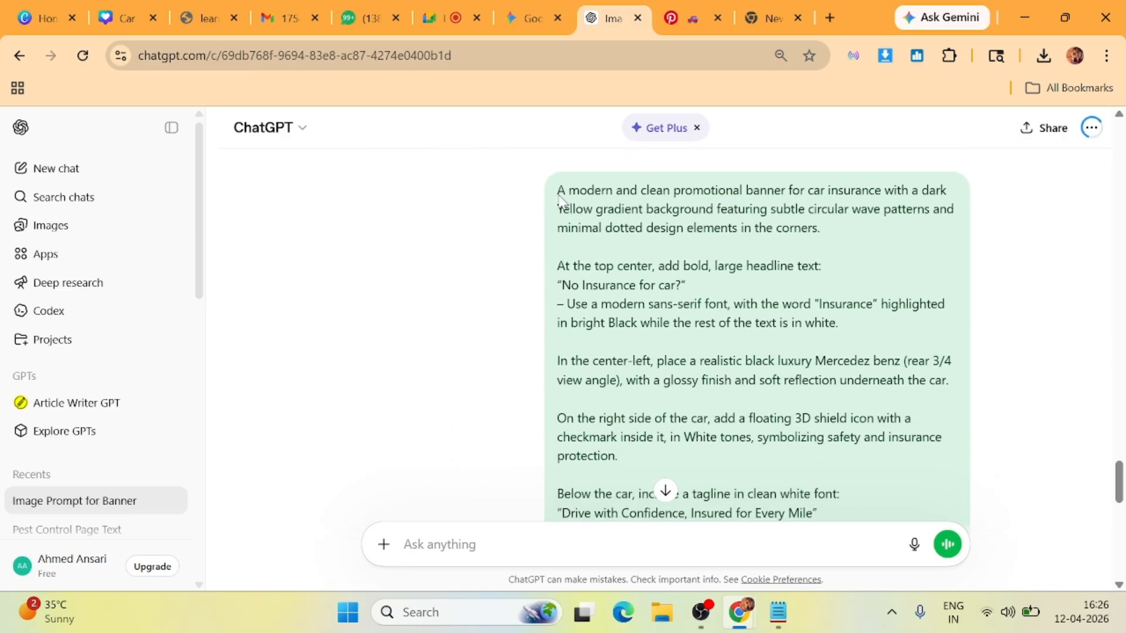
{"action": "left_click_drag", "start_coordinate": [554, 190], "coordinate": [811, 420]}
{"action": "left_click", "coordinate": [495, 360]}
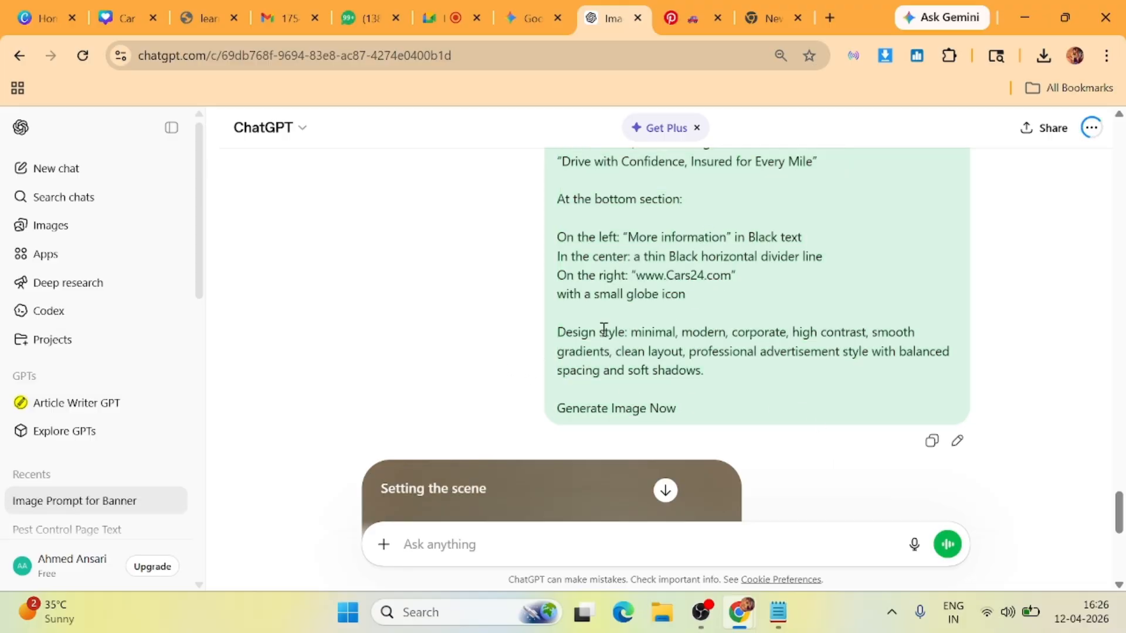
{"action": "scroll", "coordinate": [441, 356], "scroll_direction": "down", "scroll_amount": 3}
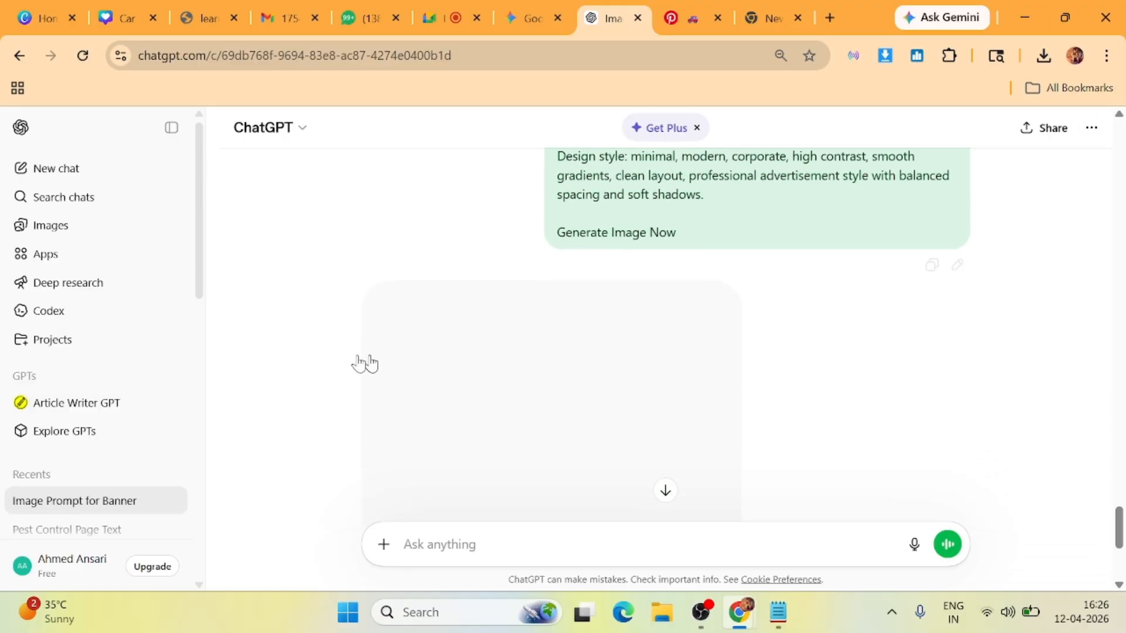
Examine the generated "No Insurance for car?" banner from its headline down to its tagline and website line.
{"action": "scroll", "coordinate": [305, 358], "scroll_direction": "down", "scroll_amount": 2}
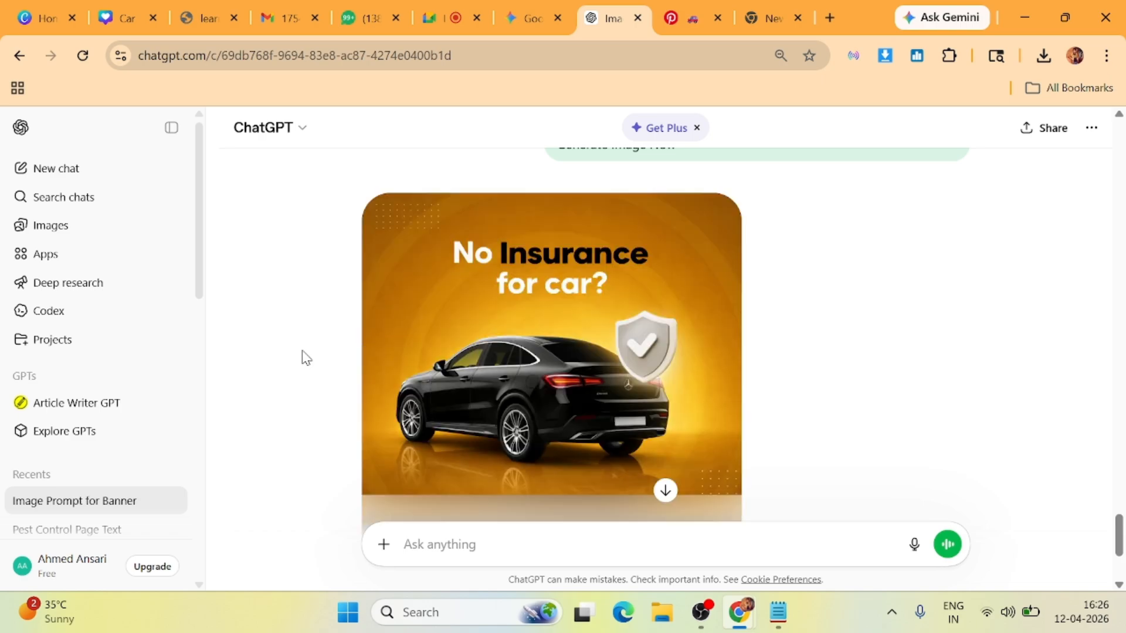
{"action": "scroll", "coordinate": [304, 358], "scroll_direction": "down", "scroll_amount": 2}
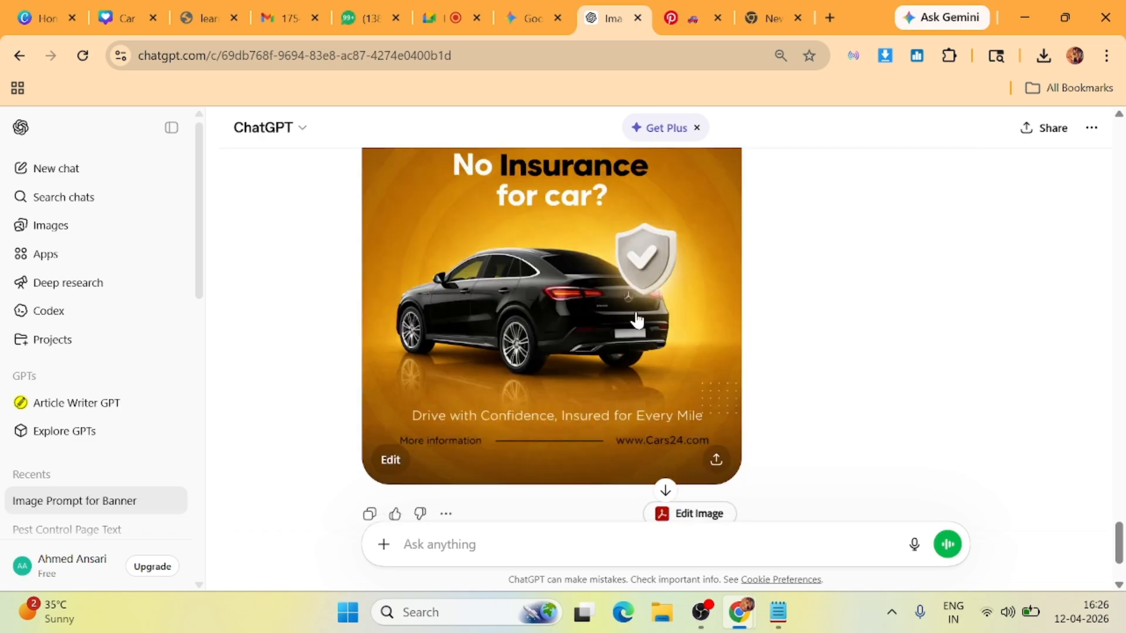
{"action": "scroll", "coordinate": [637, 320], "scroll_direction": "up", "scroll_amount": 2}
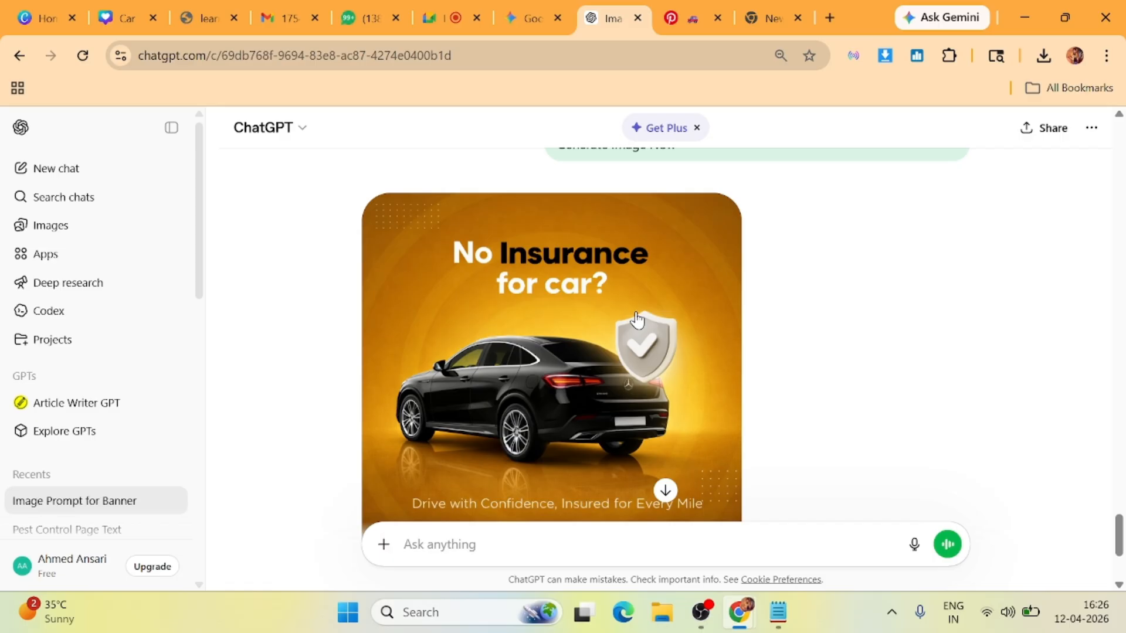
{"action": "scroll", "coordinate": [637, 320], "scroll_direction": "down", "scroll_amount": 2}
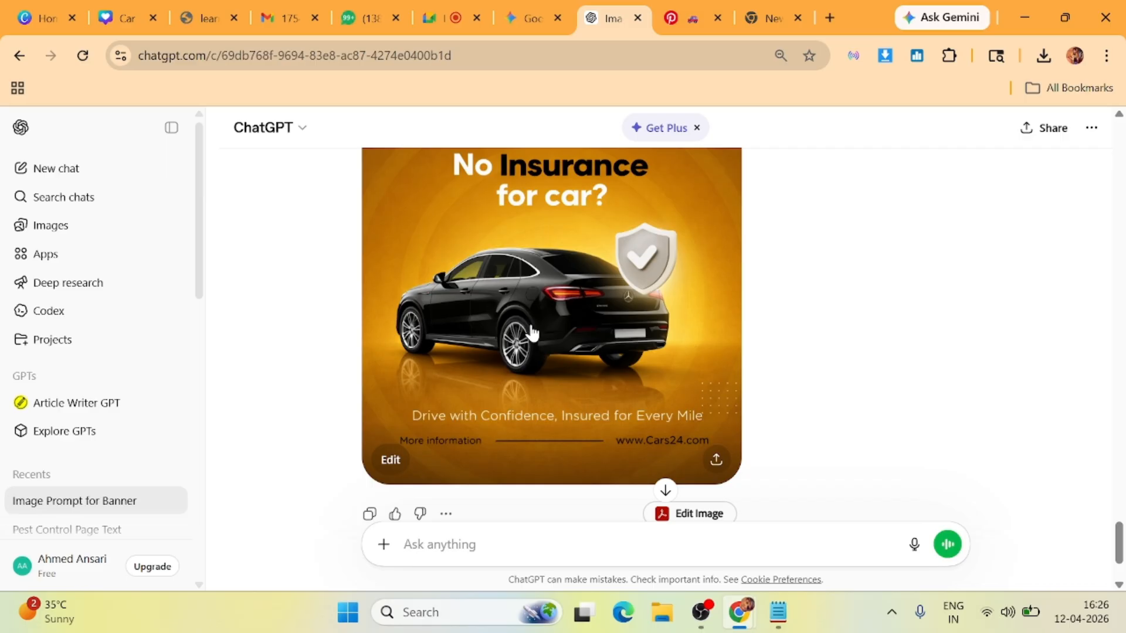
{"action": "scroll", "coordinate": [528, 331], "scroll_direction": "up", "scroll_amount": 2}
{"action": "scroll", "coordinate": [530, 337], "scroll_direction": "down", "scroll_amount": 2}
{"action": "scroll", "coordinate": [410, 226], "scroll_direction": "up", "scroll_amount": 2}
{"action": "scroll", "coordinate": [488, 288], "scroll_direction": "down", "scroll_amount": 2}
{"action": "scroll", "coordinate": [487, 288], "scroll_direction": "down", "scroll_amount": 2}
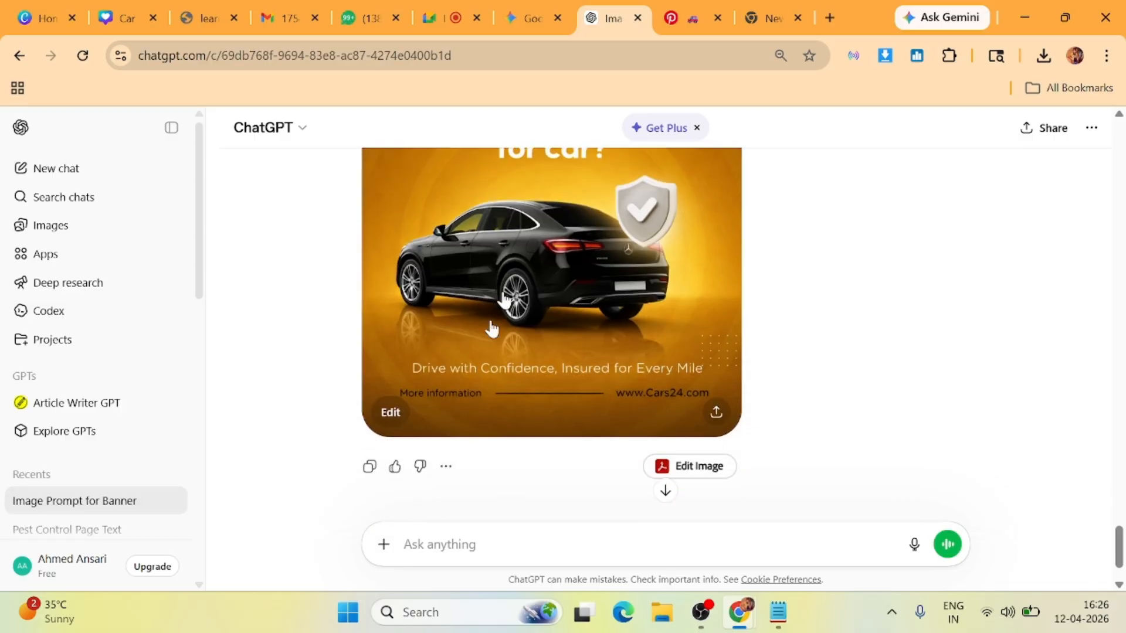
{"action": "left_click_drag", "start_coordinate": [402, 329], "coordinate": [578, 330]}
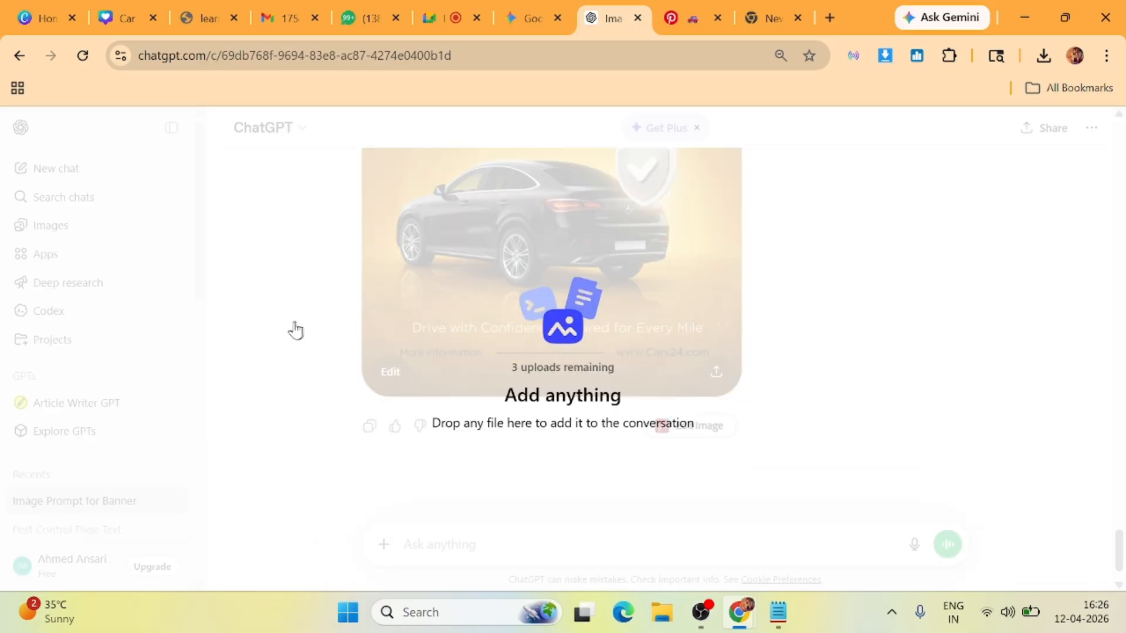
{"action": "scroll", "coordinate": [302, 322], "scroll_direction": "up", "scroll_amount": 2}
{"action": "scroll", "coordinate": [328, 376], "scroll_direction": "down", "scroll_amount": 3}
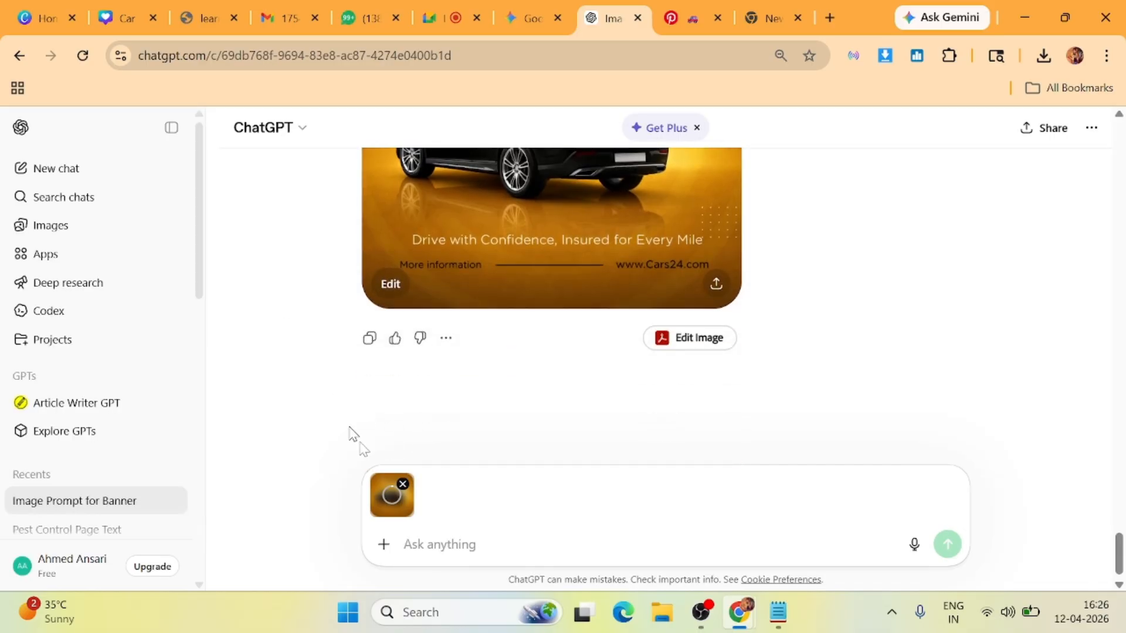
{"action": "left_click", "coordinate": [402, 484]}
Look back over the extracted green-banner prompt and its request, and compare them with the generated banner.
{"action": "scroll", "coordinate": [337, 421], "scroll_direction": "up", "scroll_amount": 4}
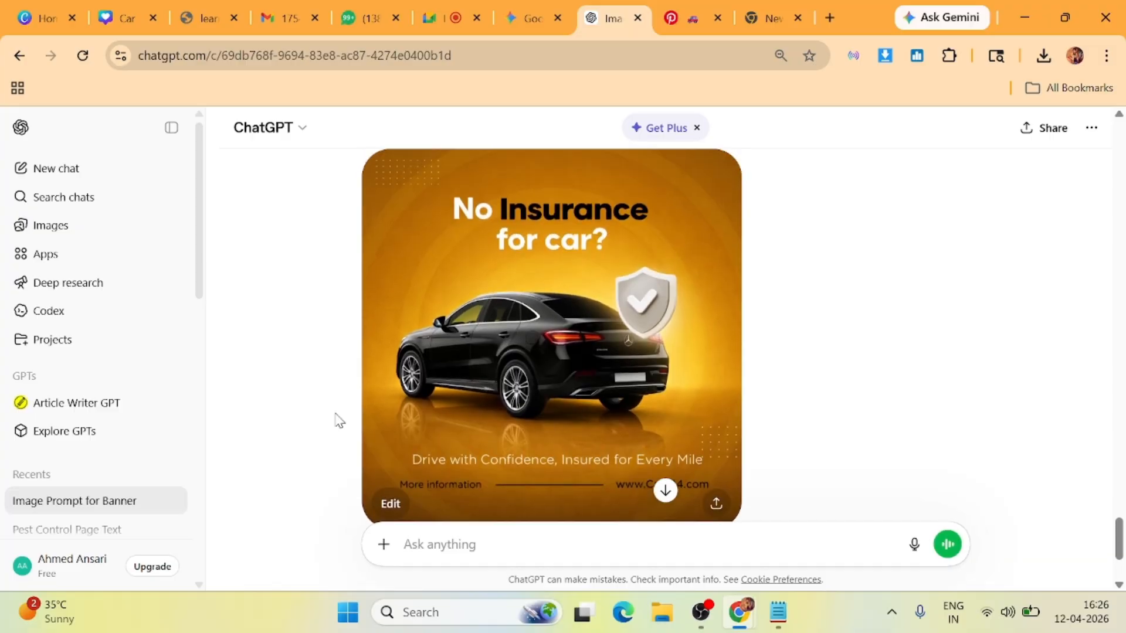
{"action": "scroll", "coordinate": [522, 378], "scroll_direction": "up", "scroll_amount": 15}
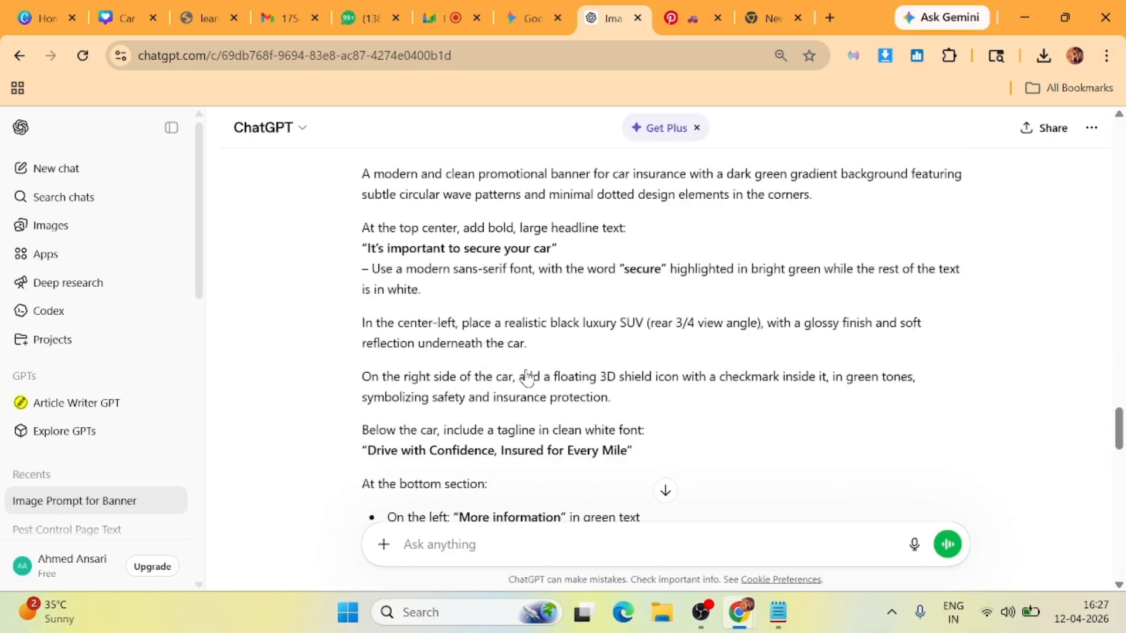
{"action": "scroll", "coordinate": [526, 379], "scroll_direction": "up", "scroll_amount": 8}
{"action": "scroll", "coordinate": [799, 334], "scroll_direction": "down", "scroll_amount": 4}
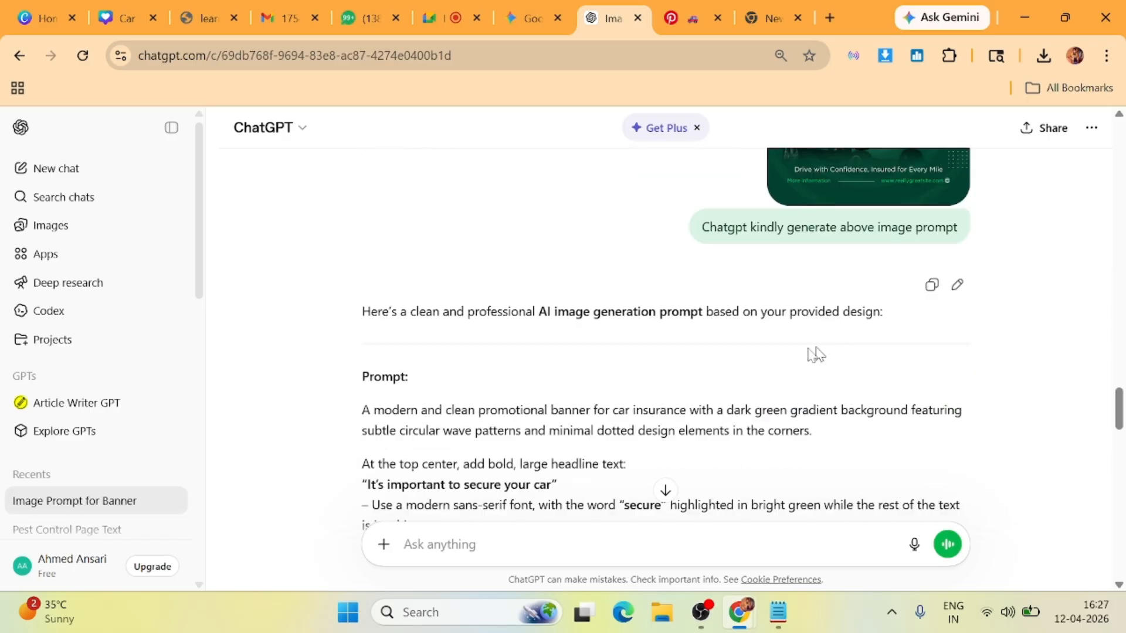
{"action": "scroll", "coordinate": [528, 378], "scroll_direction": "down", "scroll_amount": 15}
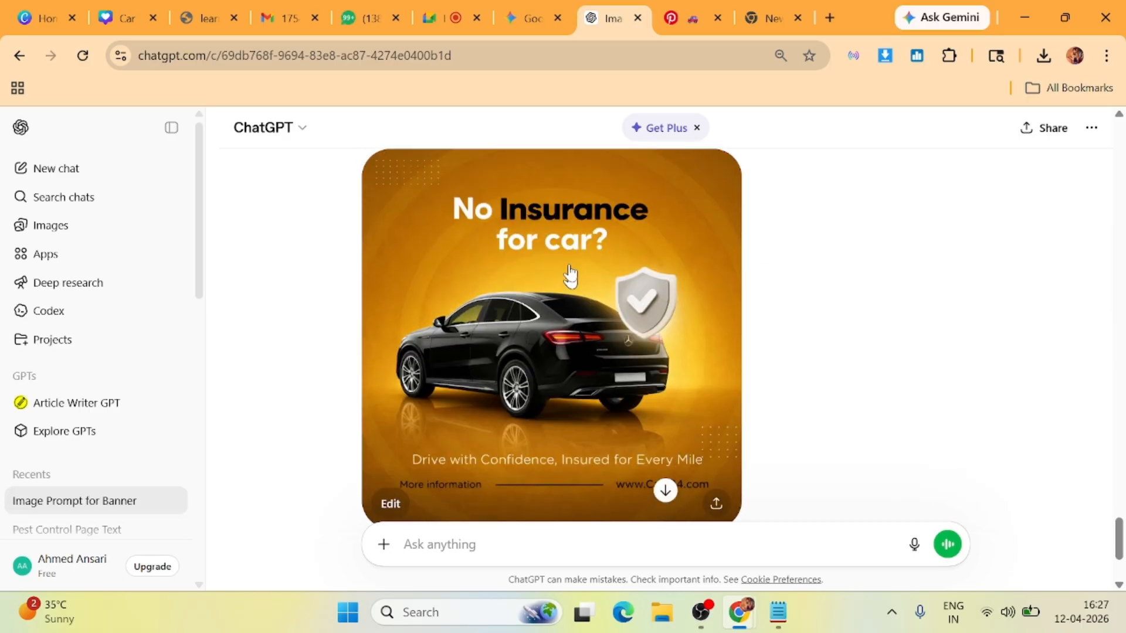
Open the generated "No Insurance for car?" banner in full view and save it to the computer.
{"action": "scroll", "coordinate": [661, 449], "scroll_direction": "down", "scroll_amount": 2}
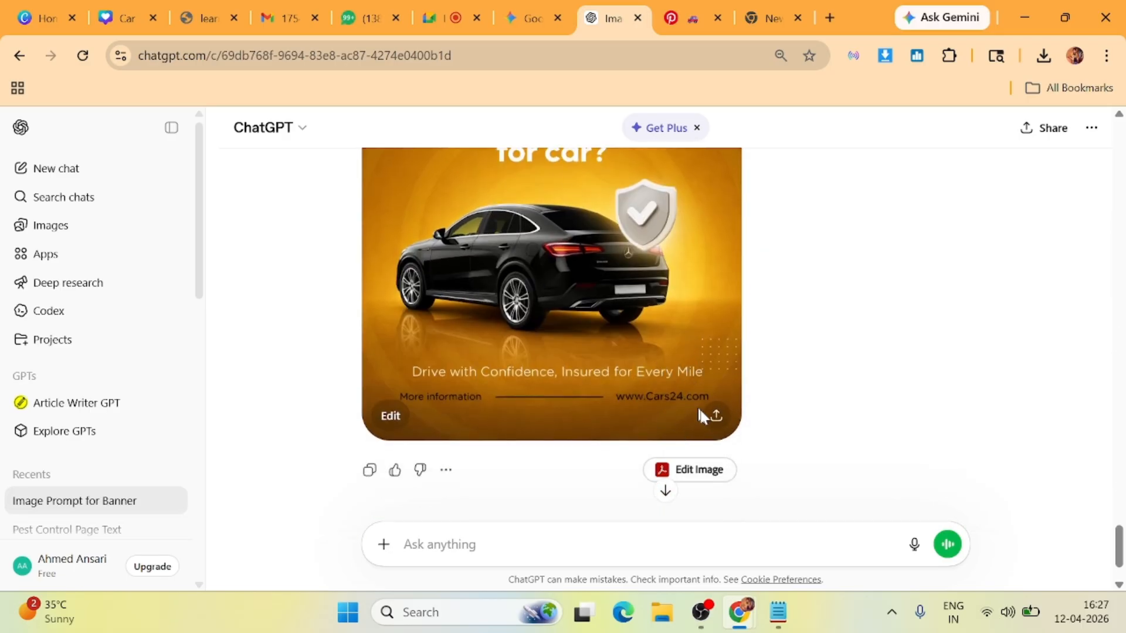
{"action": "left_click", "coordinate": [611, 304]}
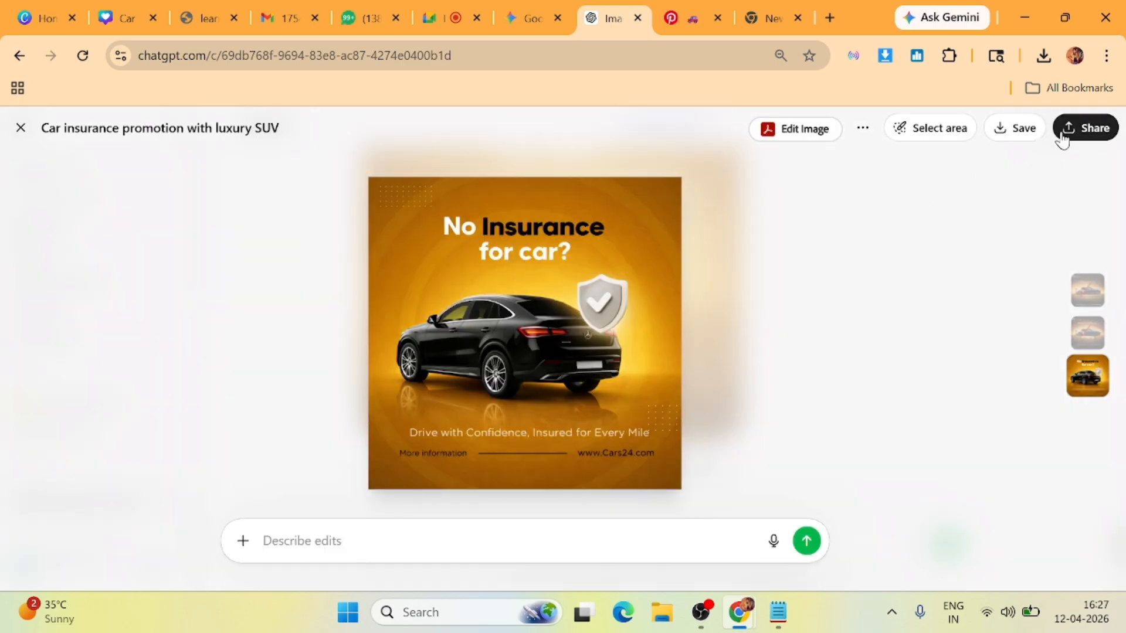
{"action": "left_click", "coordinate": [1021, 130]}
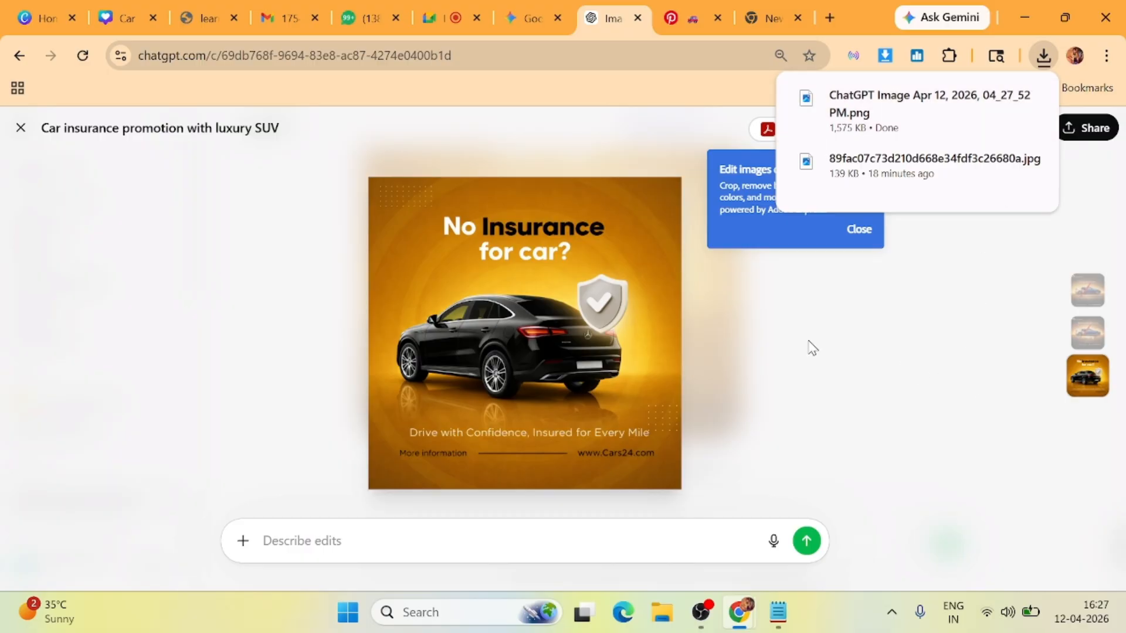
Switch to the Car design in Canva and add a new page after page 2.
{"action": "left_click", "coordinate": [126, 18]}
{"action": "scroll", "coordinate": [515, 315], "scroll_direction": "down", "scroll_amount": 3}
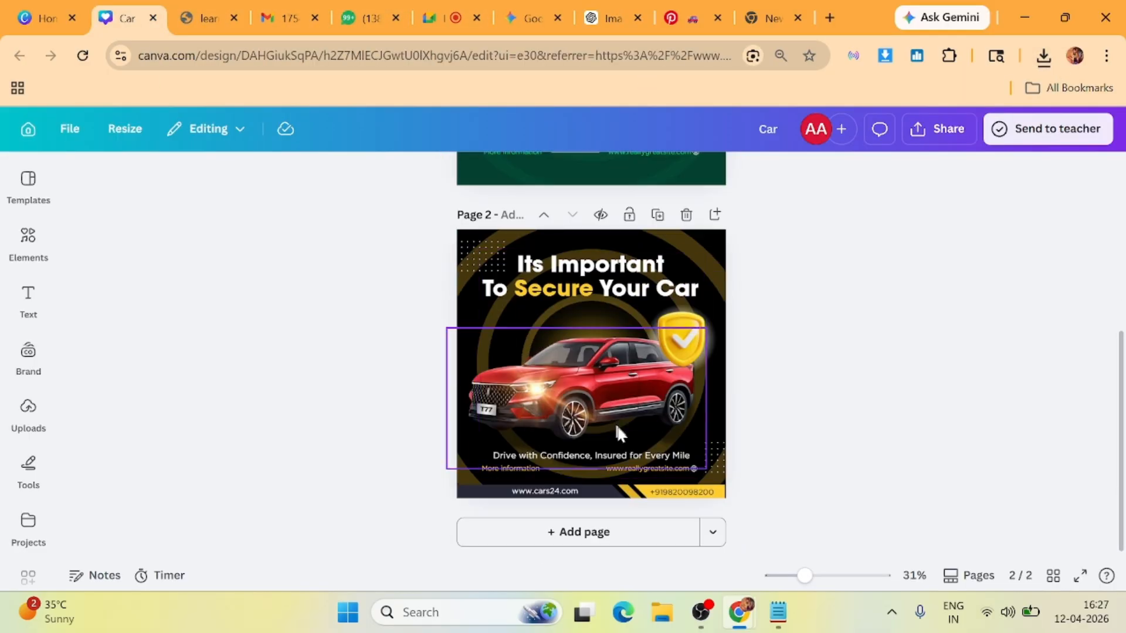
{"action": "left_click", "coordinate": [592, 544]}
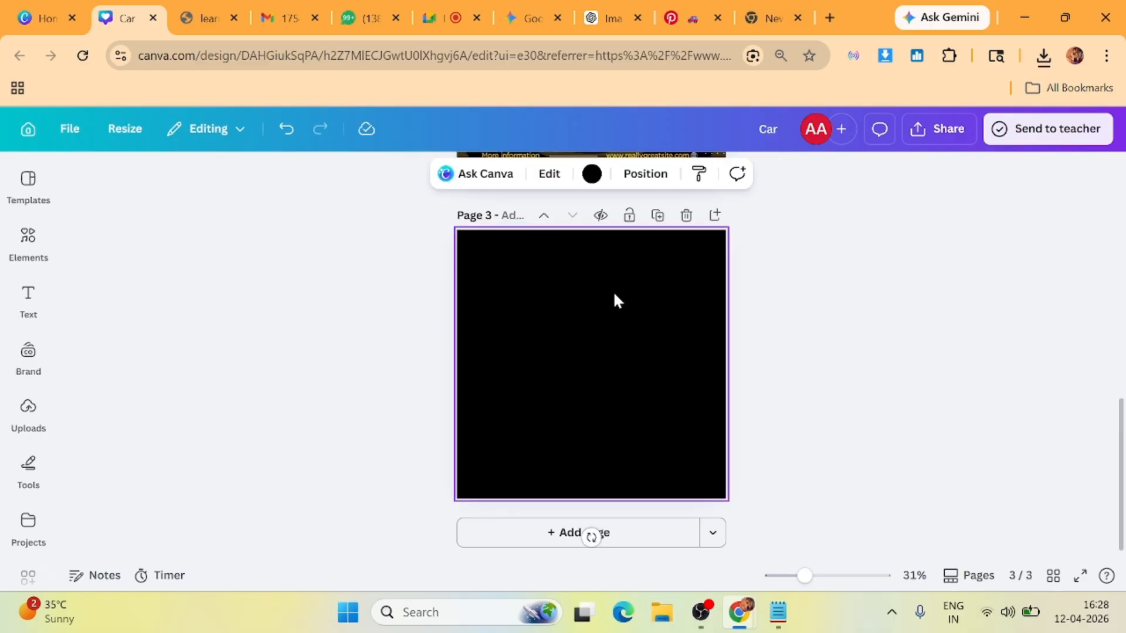
Upload "ChatGPT Image Apr 12, 2026, 04_27_52 PM" from Downloads and set it as the background of page 3.
{"action": "left_click", "coordinate": [27, 373]}
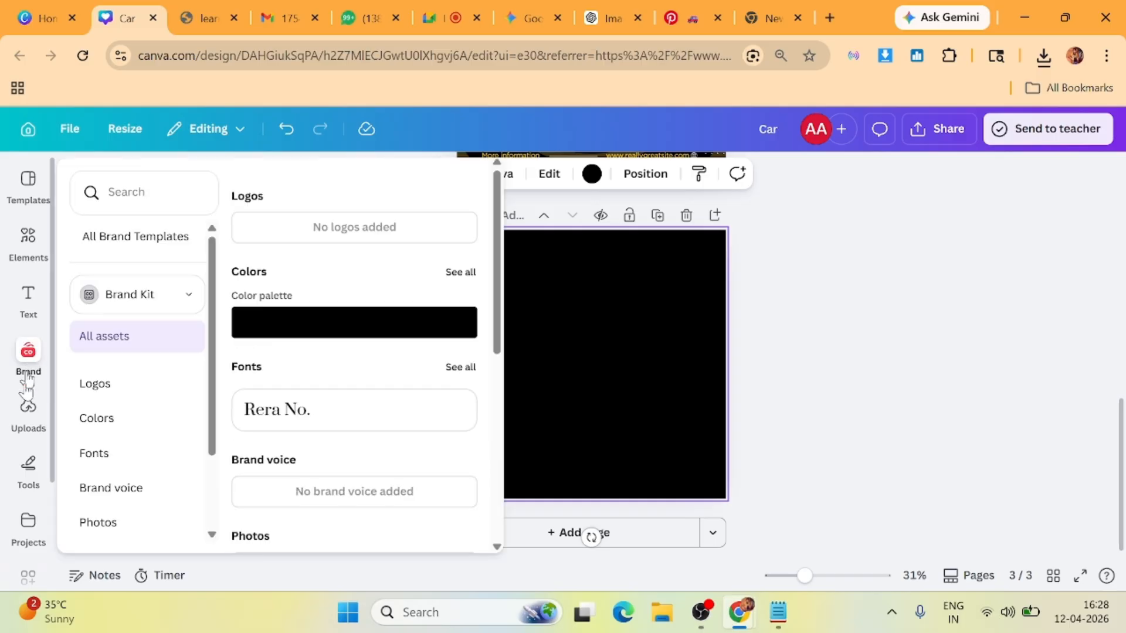
{"action": "left_click", "coordinate": [27, 403]}
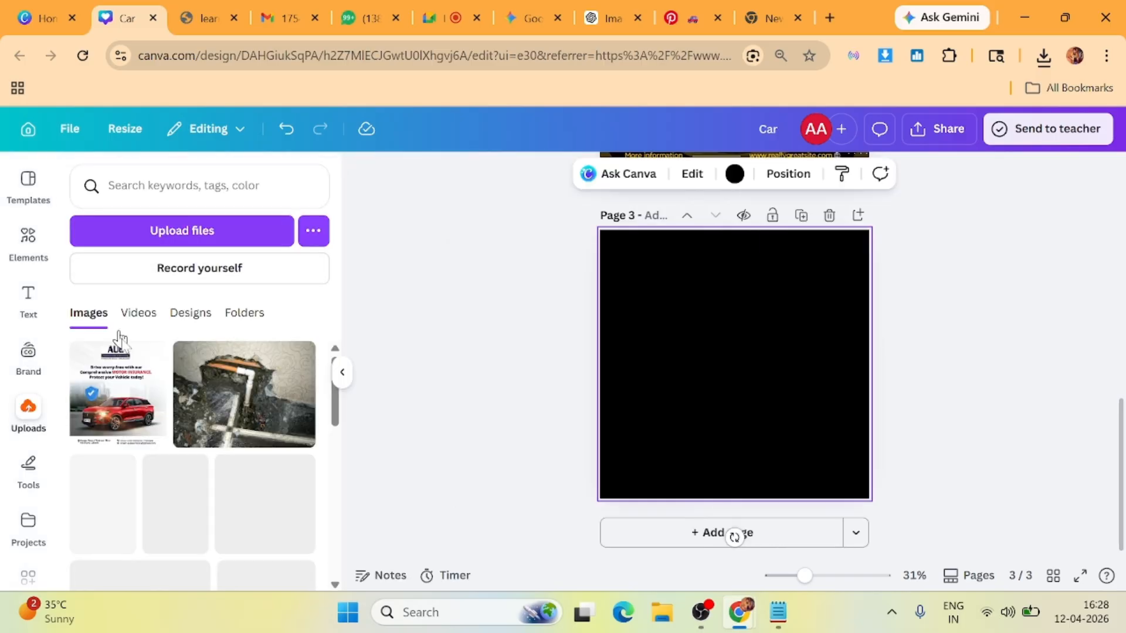
{"action": "left_click", "coordinate": [179, 232]}
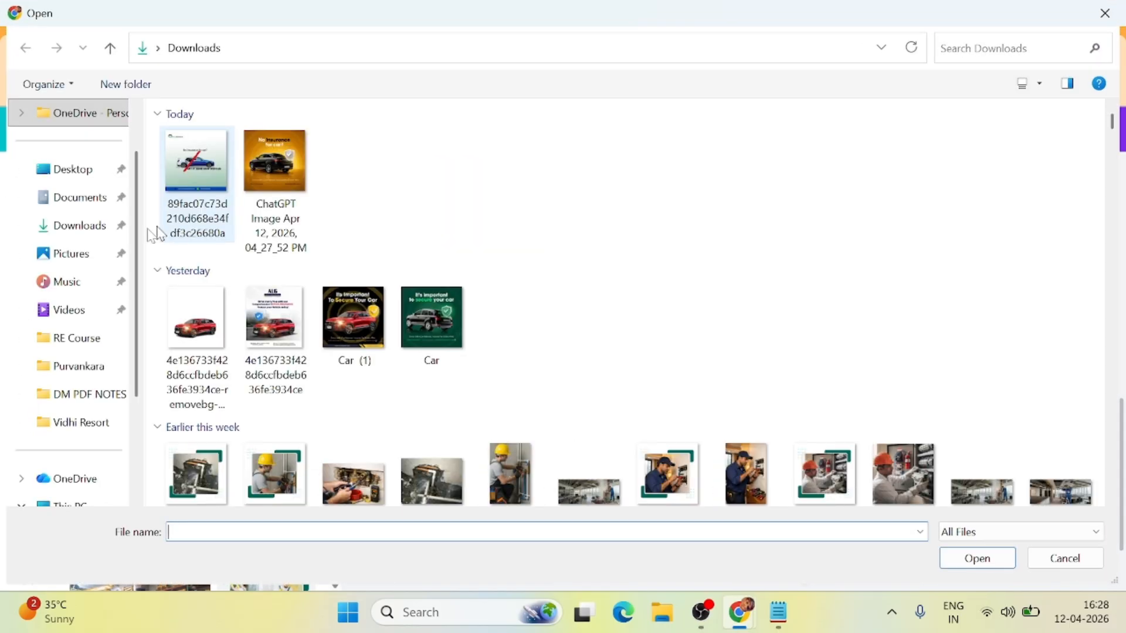
{"action": "left_click", "coordinate": [272, 165]}
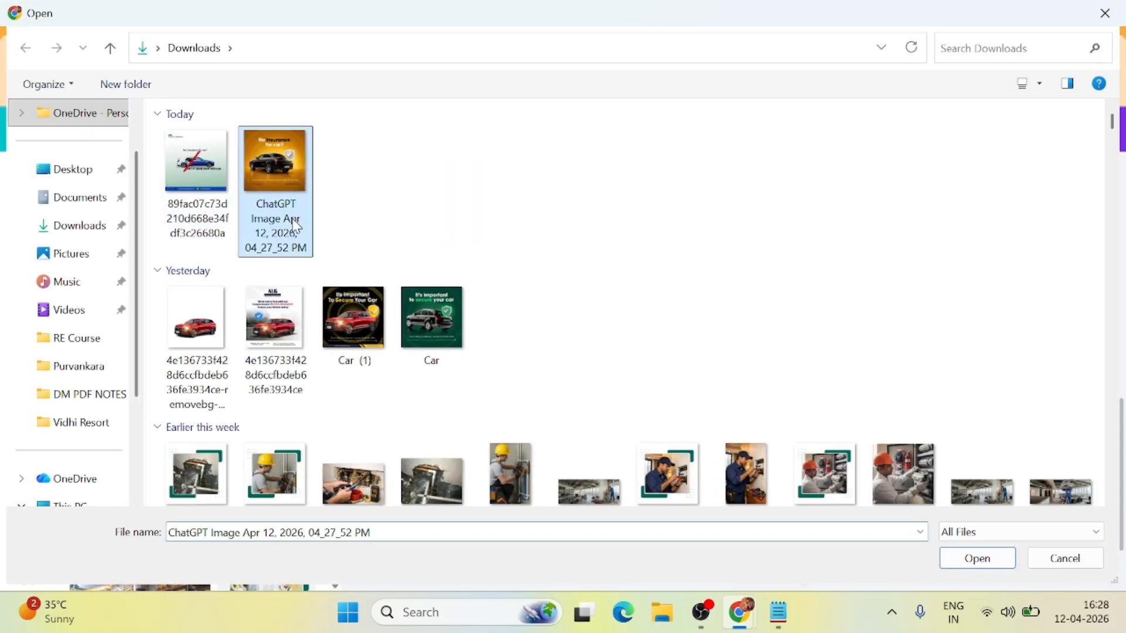
{"action": "left_click", "coordinate": [983, 557]}
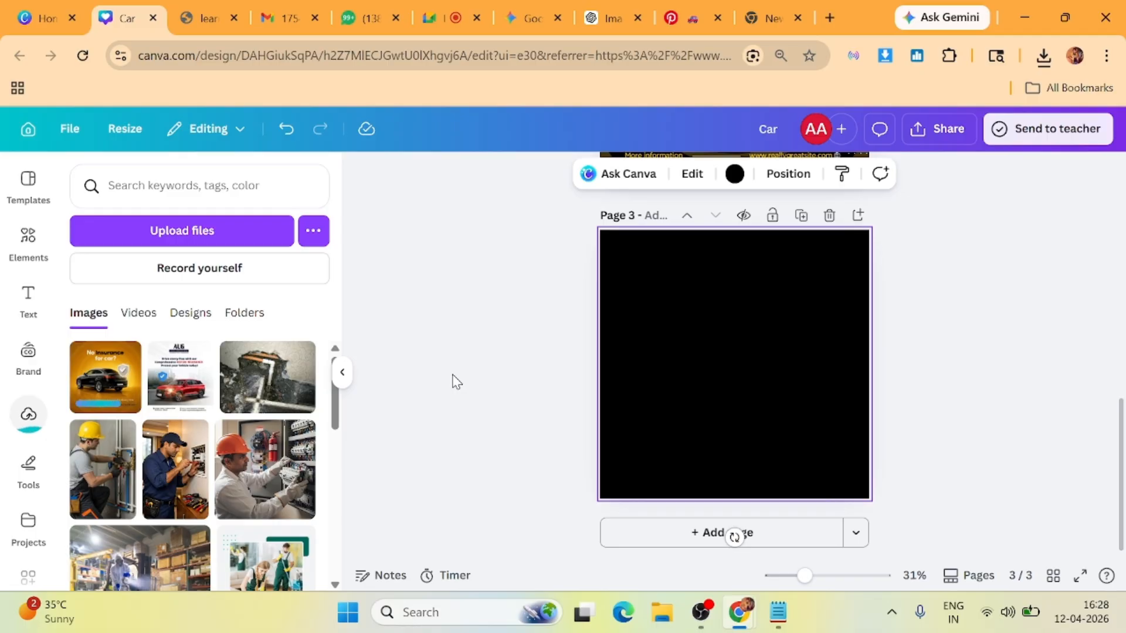
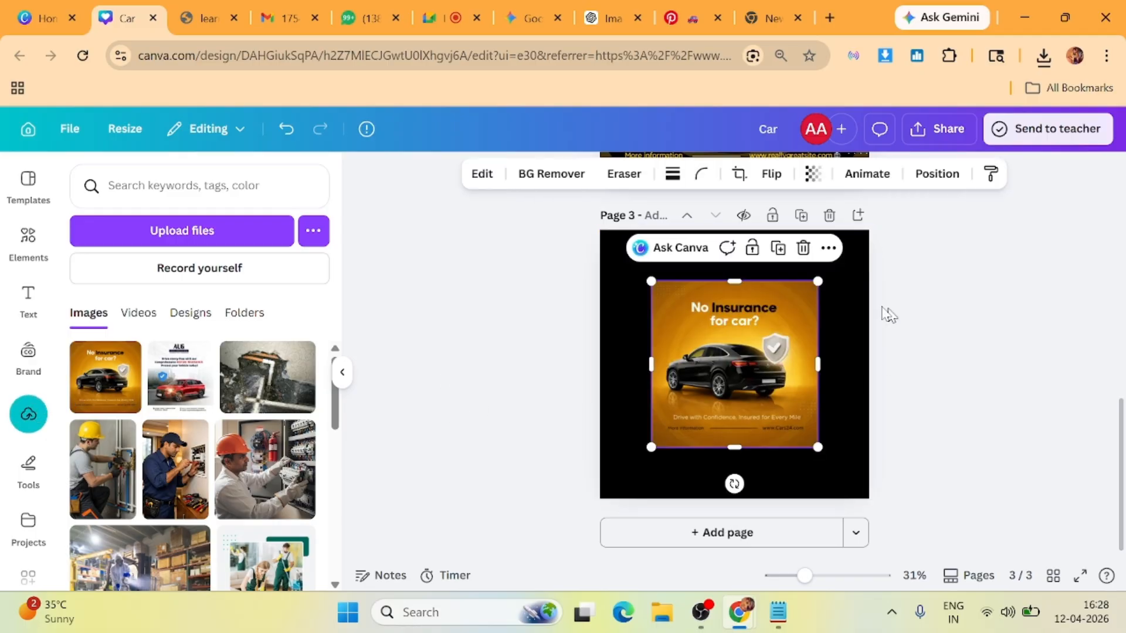
{"action": "right_click", "coordinate": [709, 337]}
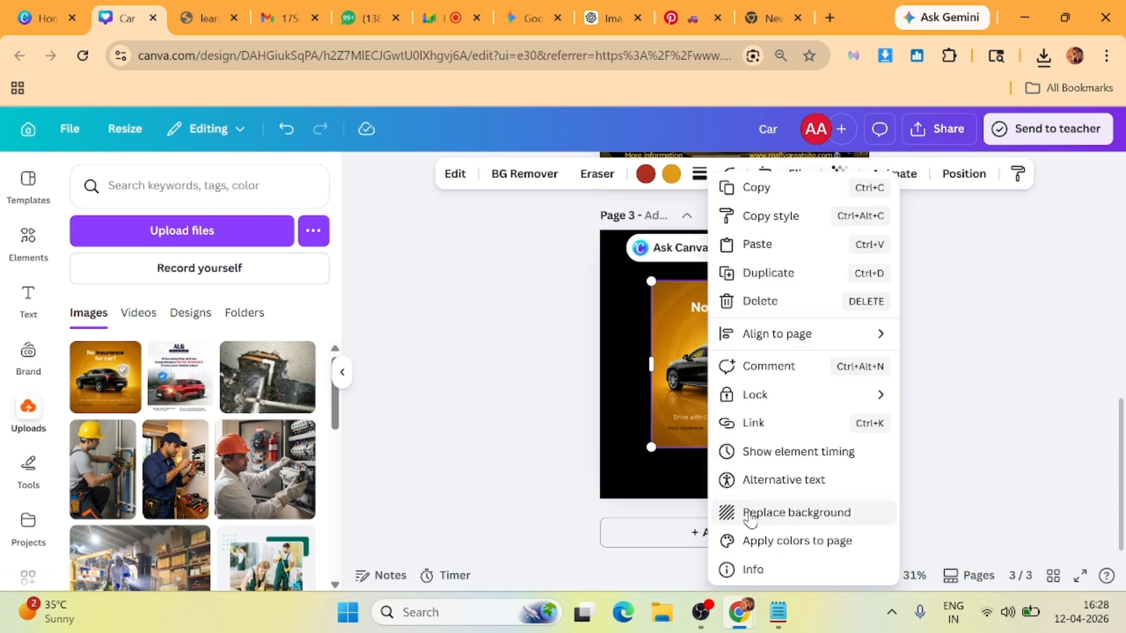
{"action": "left_click", "coordinate": [791, 513]}
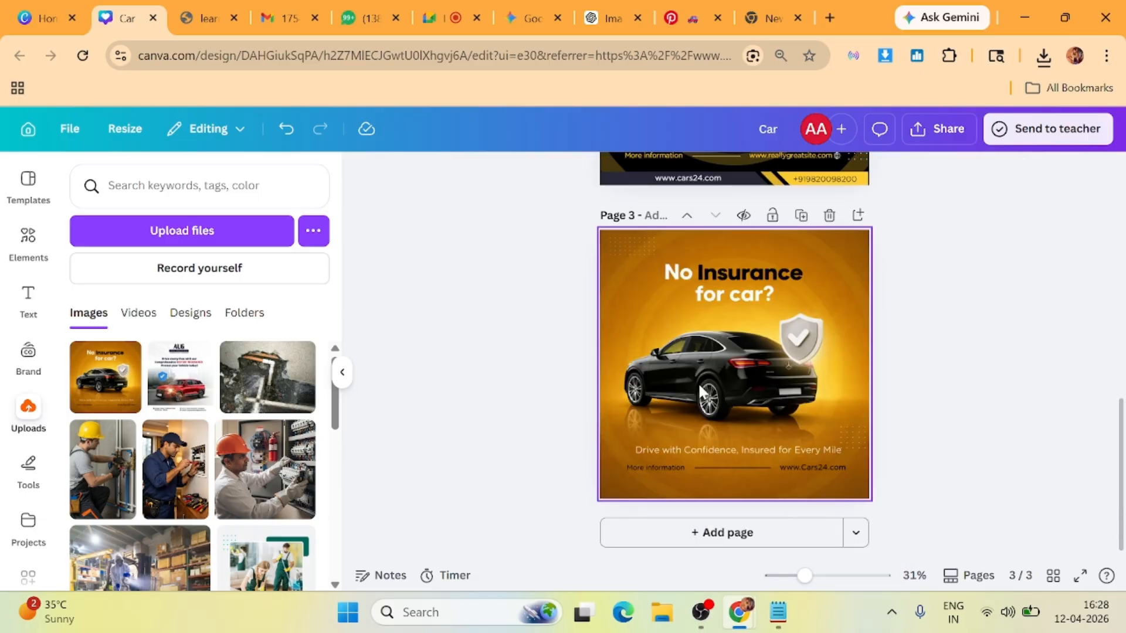
Search the elements for "Footer" and show all the graphics results.
{"action": "left_click_drag", "start_coordinate": [805, 580], "coordinate": [815, 576]}
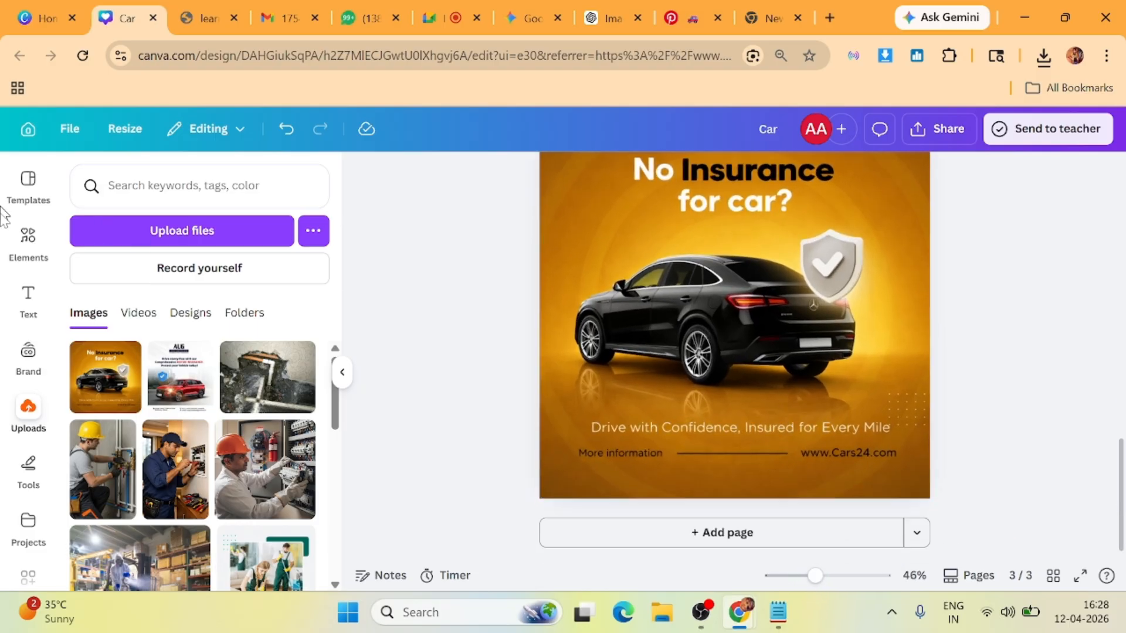
{"action": "left_click", "coordinate": [26, 234]}
{"action": "left_click", "coordinate": [169, 188]}
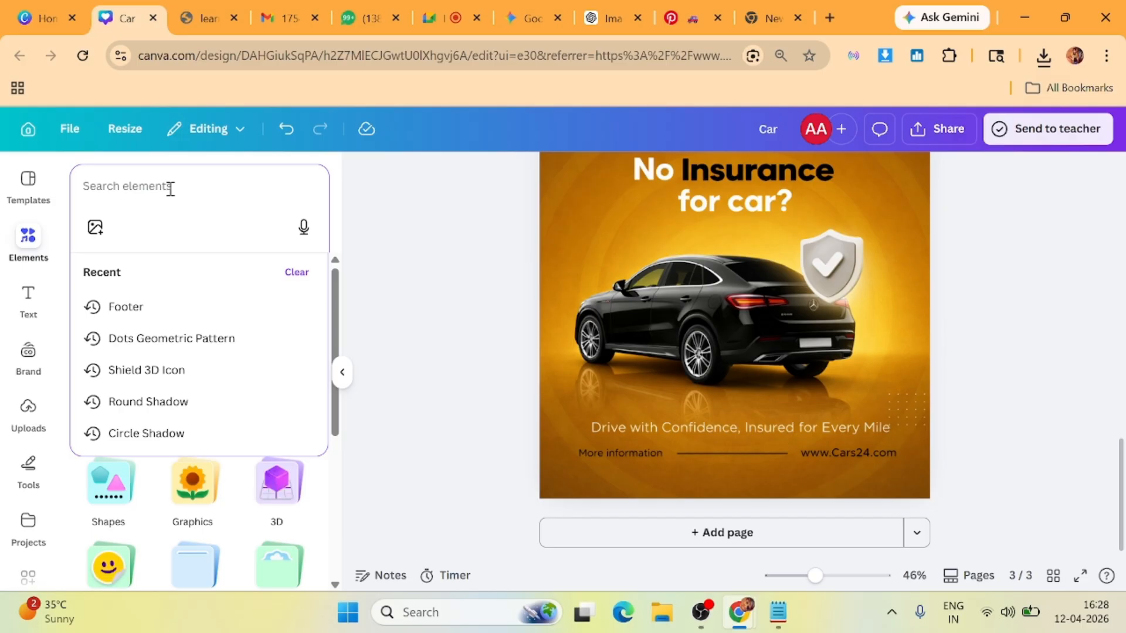
{"action": "type", "text": "Footer"}
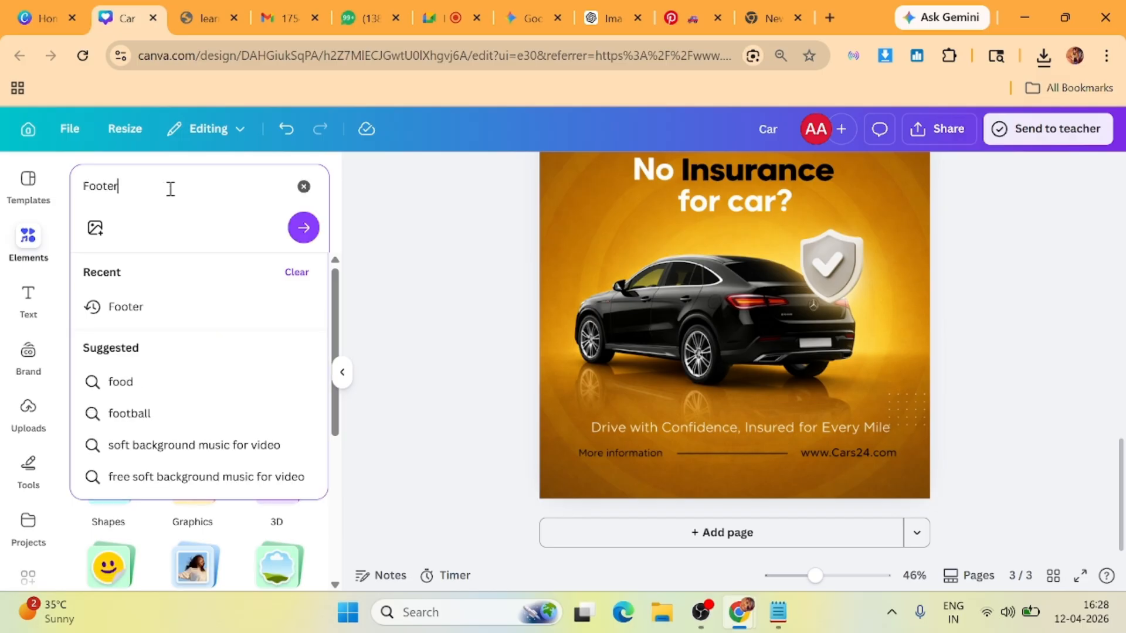
{"action": "key", "text": "Return"}
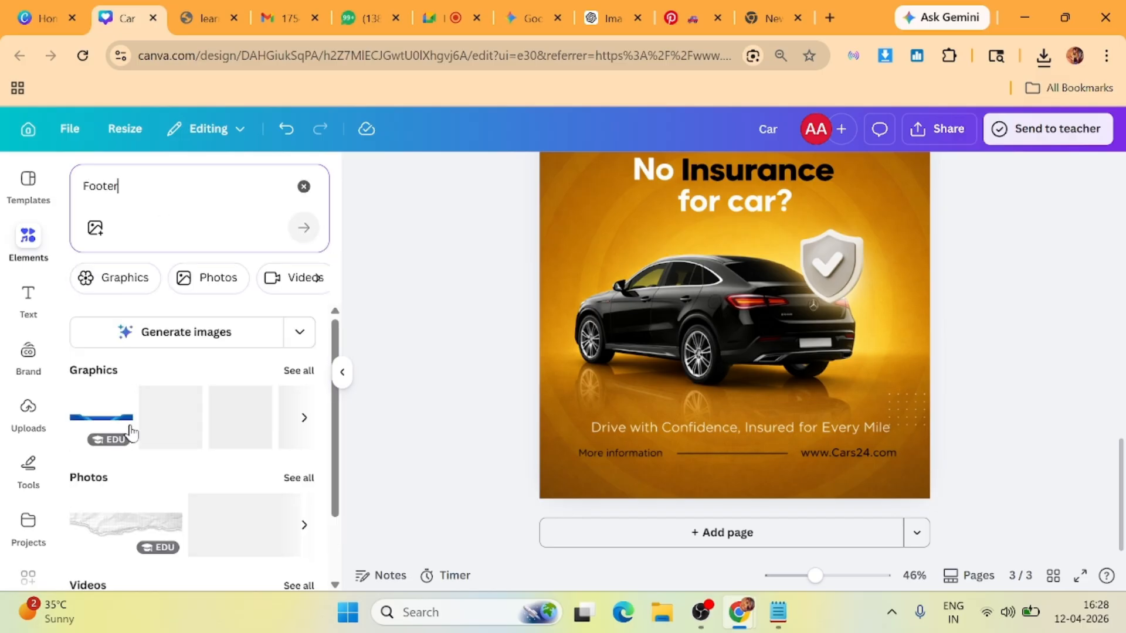
{"action": "left_click", "coordinate": [305, 384]}
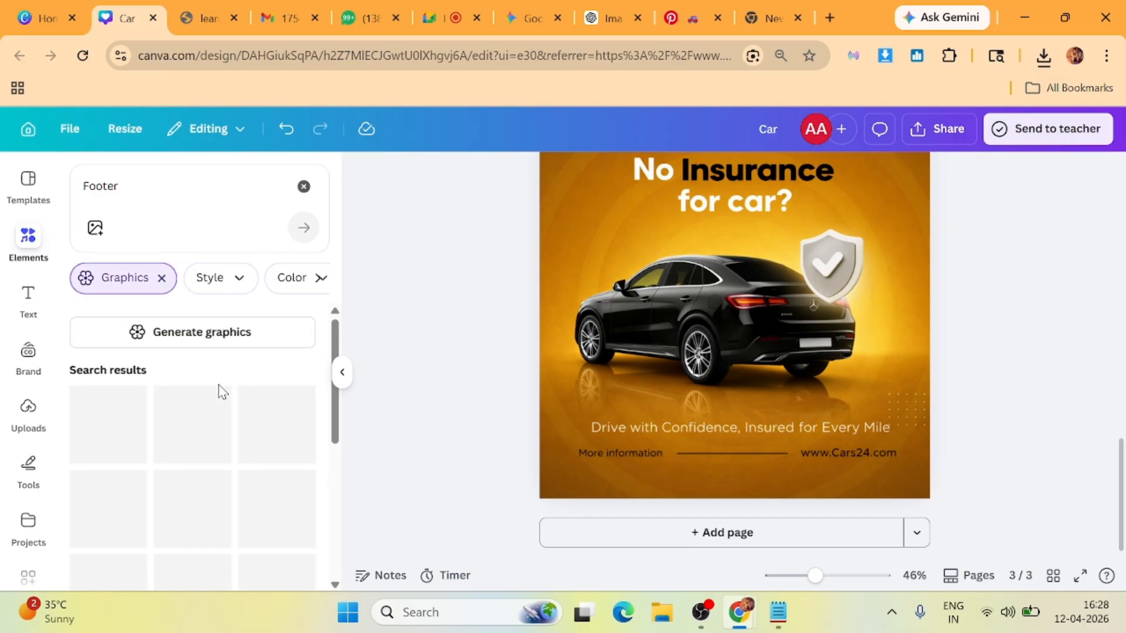
Try the navy and orange footer graphic on page 3, stretched to the page width and placed along the banner's bottom edge.
{"action": "scroll", "coordinate": [214, 399], "scroll_direction": "down", "scroll_amount": 2}
{"action": "scroll", "coordinate": [213, 399], "scroll_direction": "down", "scroll_amount": 5}
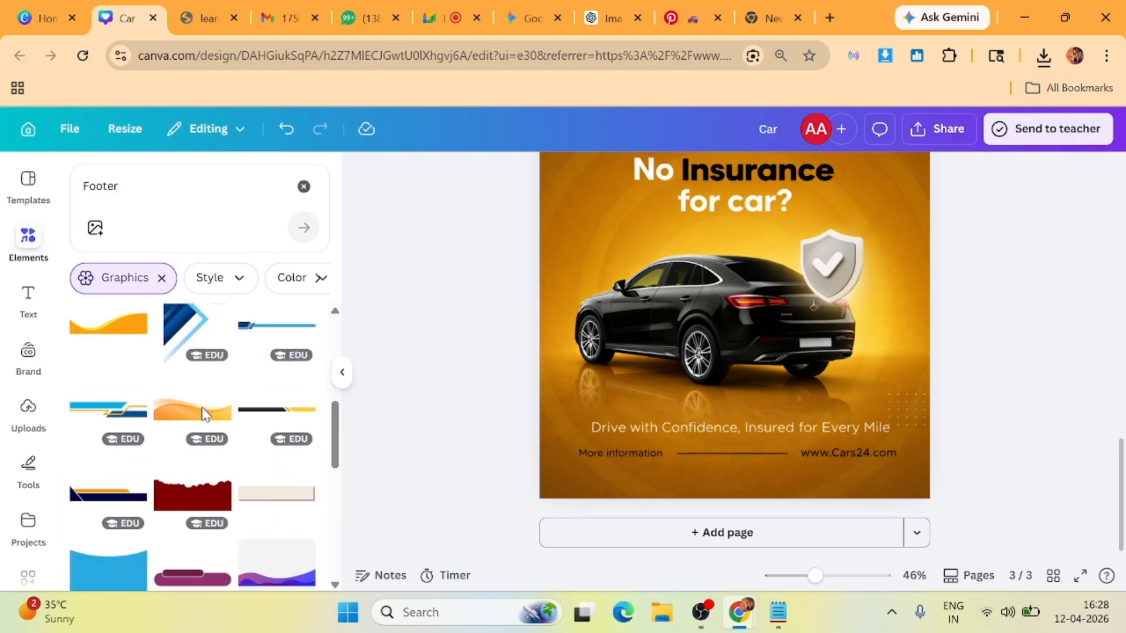
{"action": "left_click", "coordinate": [85, 498]}
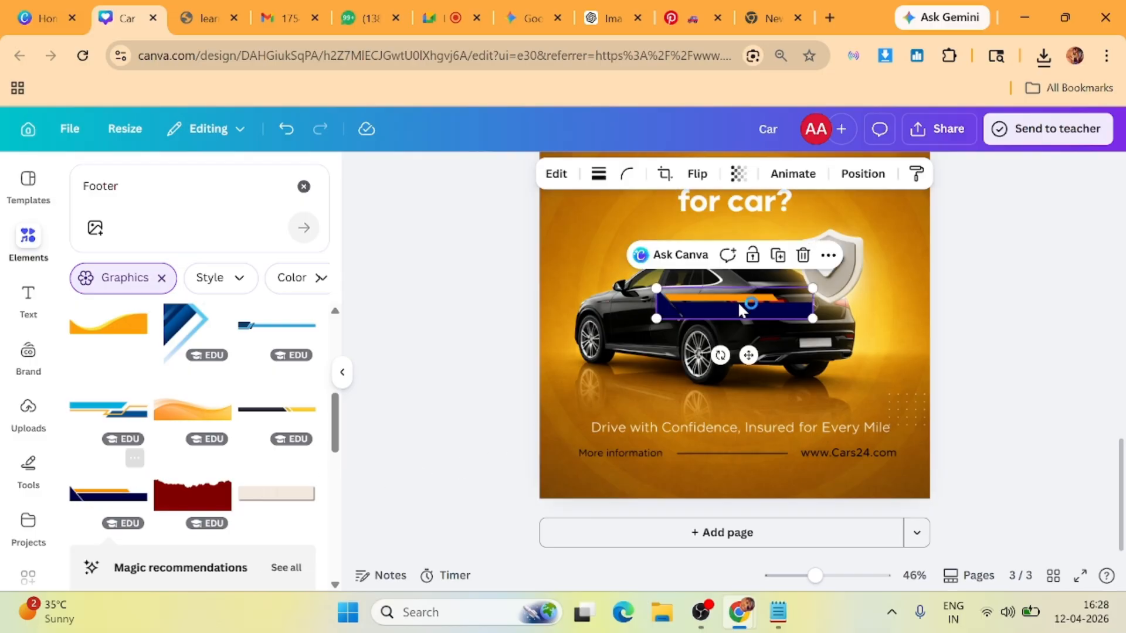
{"action": "left_click_drag", "start_coordinate": [686, 369], "coordinate": [614, 428]}
{"action": "left_click_drag", "start_coordinate": [695, 405], "coordinate": [926, 359]}
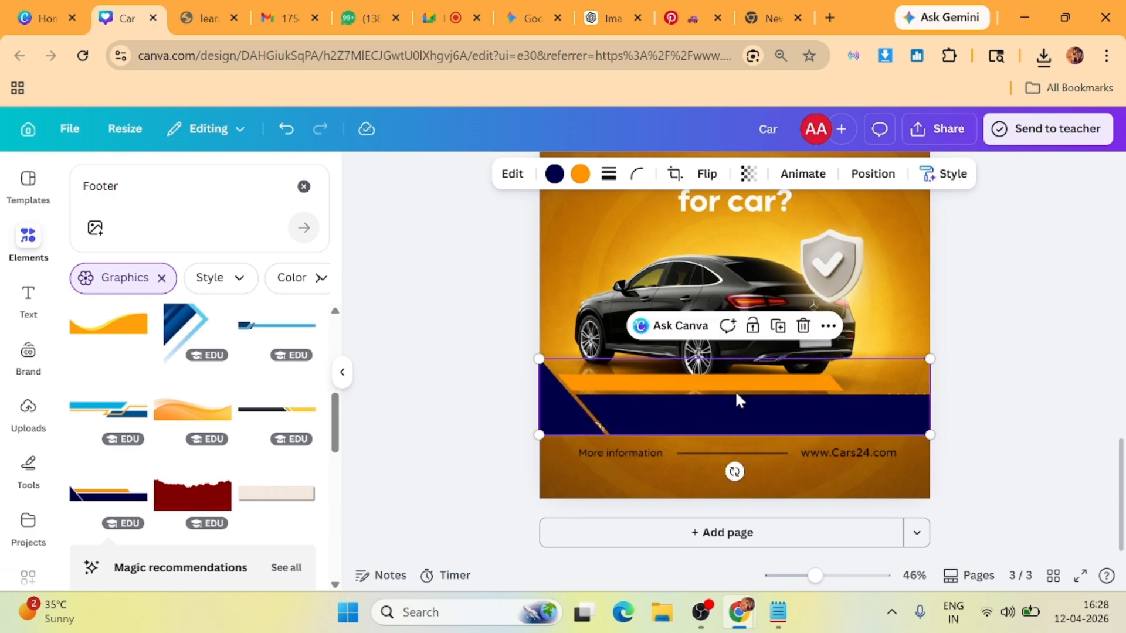
{"action": "left_click_drag", "start_coordinate": [737, 397], "coordinate": [736, 488]}
{"action": "left_click", "coordinate": [464, 432]}
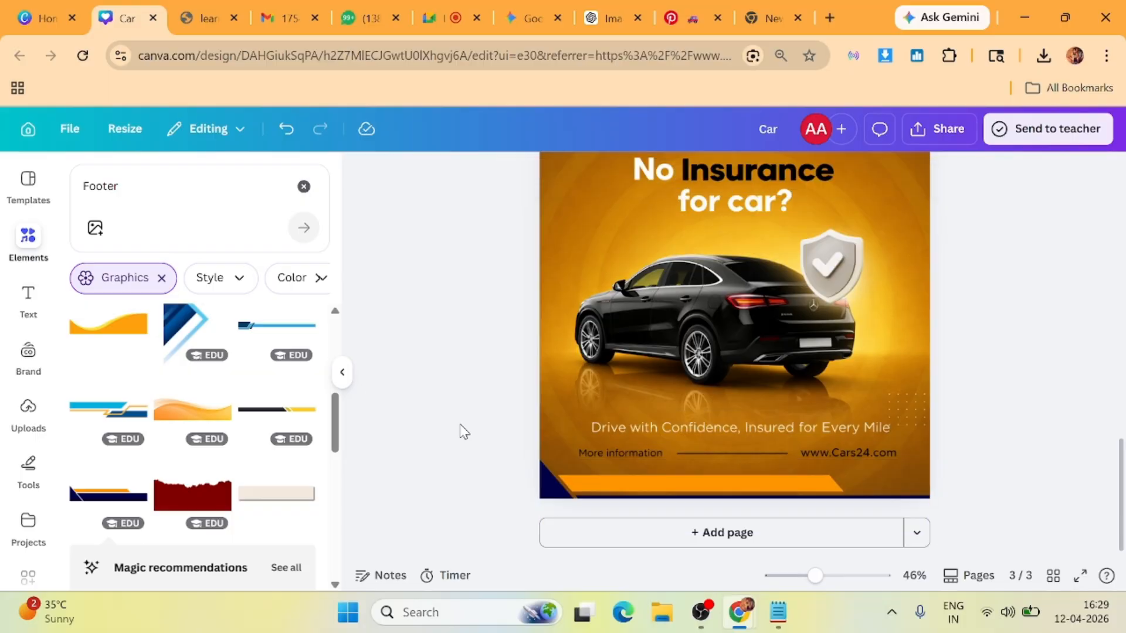
Nudge the navy and orange footer slightly upward, and remove it from page 3.
{"action": "left_click", "coordinate": [620, 492]}
{"action": "key", "text": "Up"}
{"action": "key", "text": "Up"}
{"action": "key", "text": "Up"}
{"action": "key", "text": "Up"}
{"action": "key", "text": "Up"}
{"action": "key", "text": "Up"}
{"action": "key", "text": "Up"}
{"action": "key", "text": "Up"}
{"action": "key", "text": "Up"}
{"action": "key", "text": "Up"}
{"action": "key", "text": "Up"}
{"action": "key", "text": "Up"}
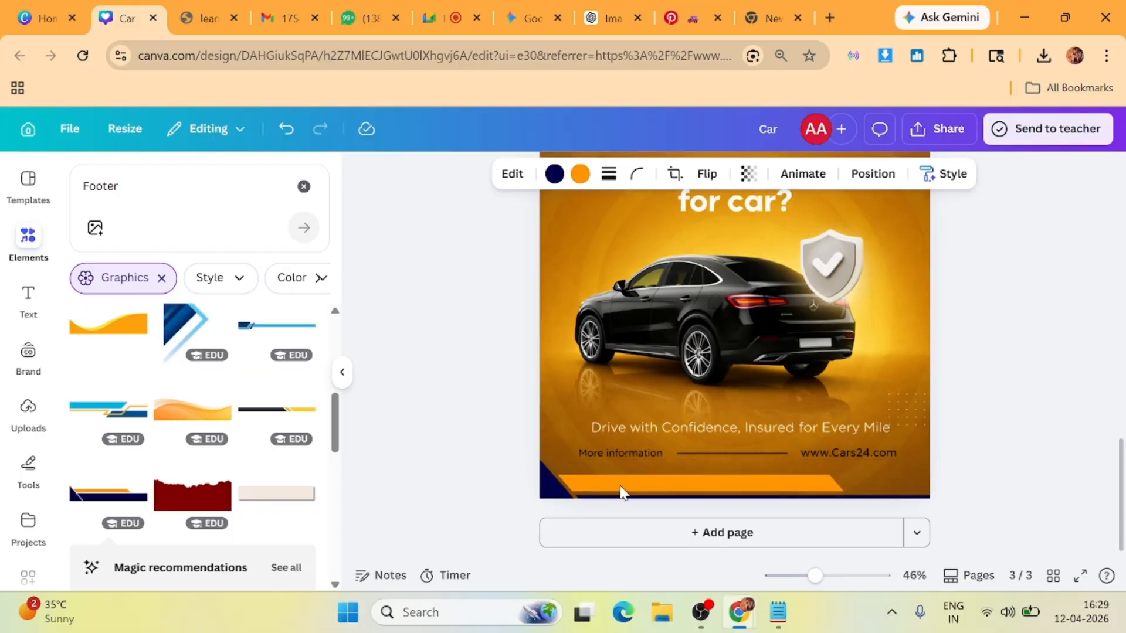
{"action": "key", "text": "Up"}
{"action": "key", "text": "Up"}
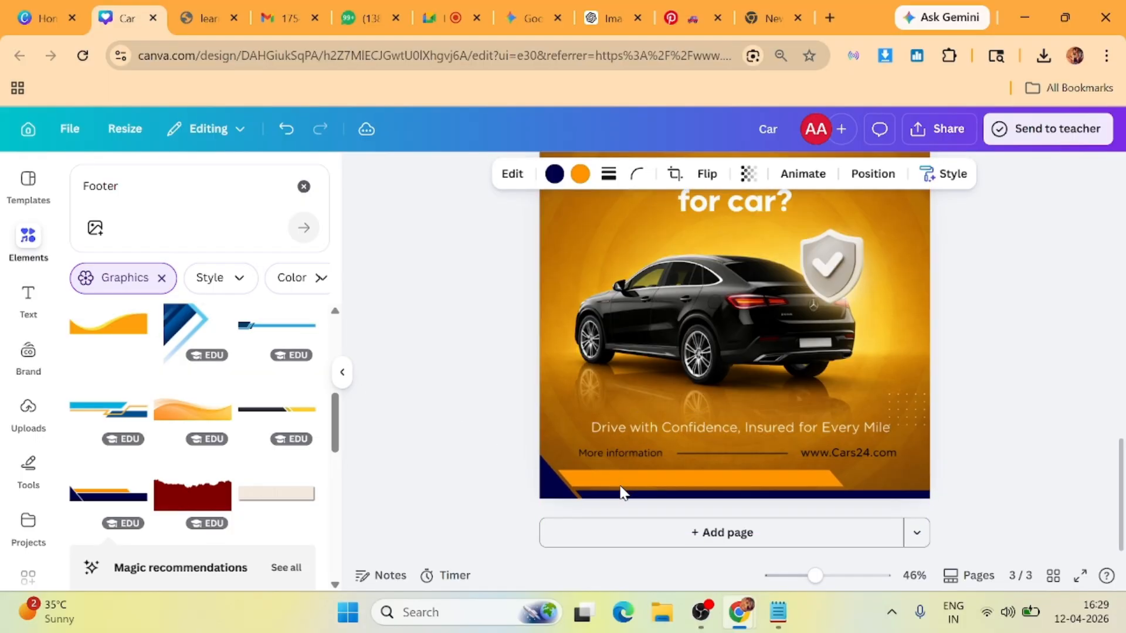
{"action": "left_click", "coordinate": [801, 422]}
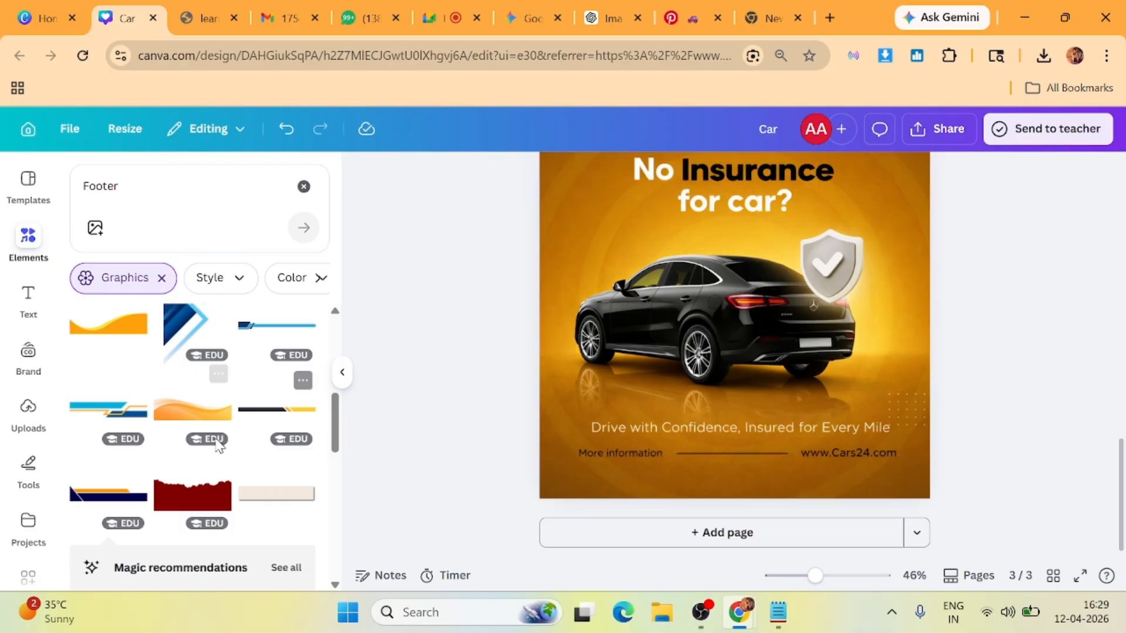
Add the pink and black footer graphic to page 3, stretched to the page width along the banner's bottom edge.
{"action": "scroll", "coordinate": [214, 418], "scroll_direction": "down", "scroll_amount": 1}
{"action": "scroll", "coordinate": [213, 417], "scroll_direction": "down", "scroll_amount": 6}
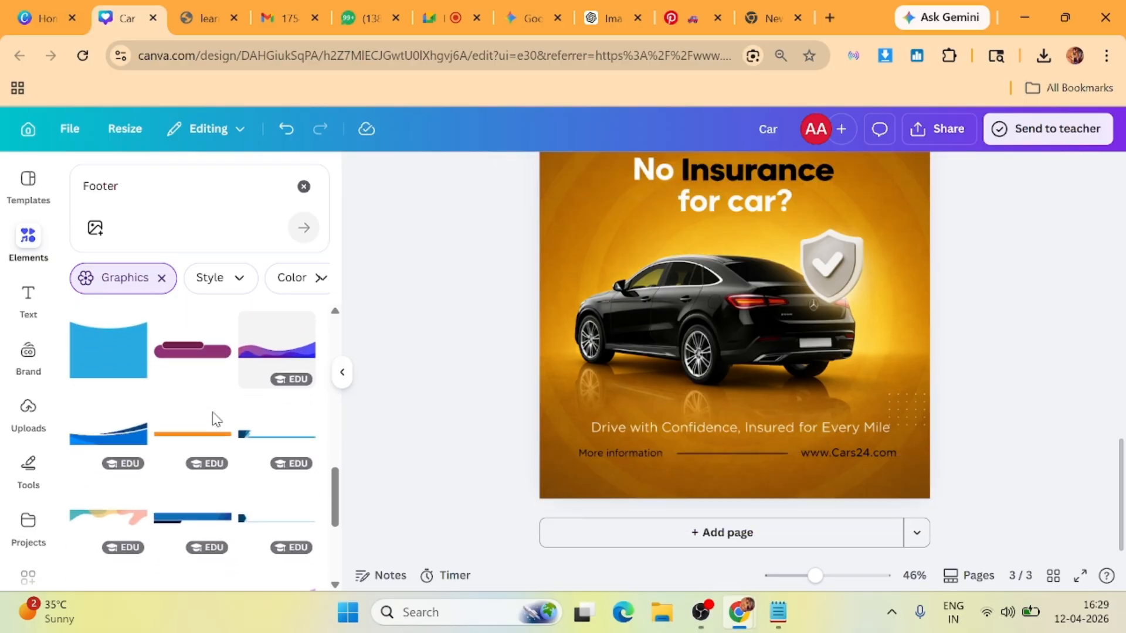
{"action": "scroll", "coordinate": [195, 445], "scroll_direction": "down", "scroll_amount": 3}
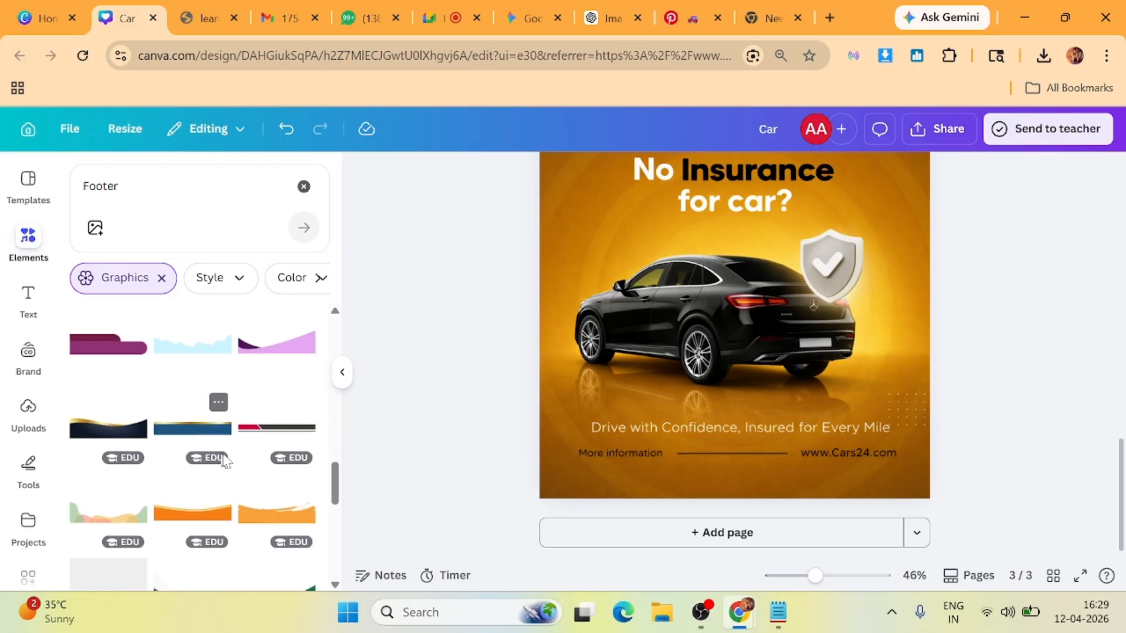
{"action": "scroll", "coordinate": [256, 435], "scroll_direction": "down", "scroll_amount": 8}
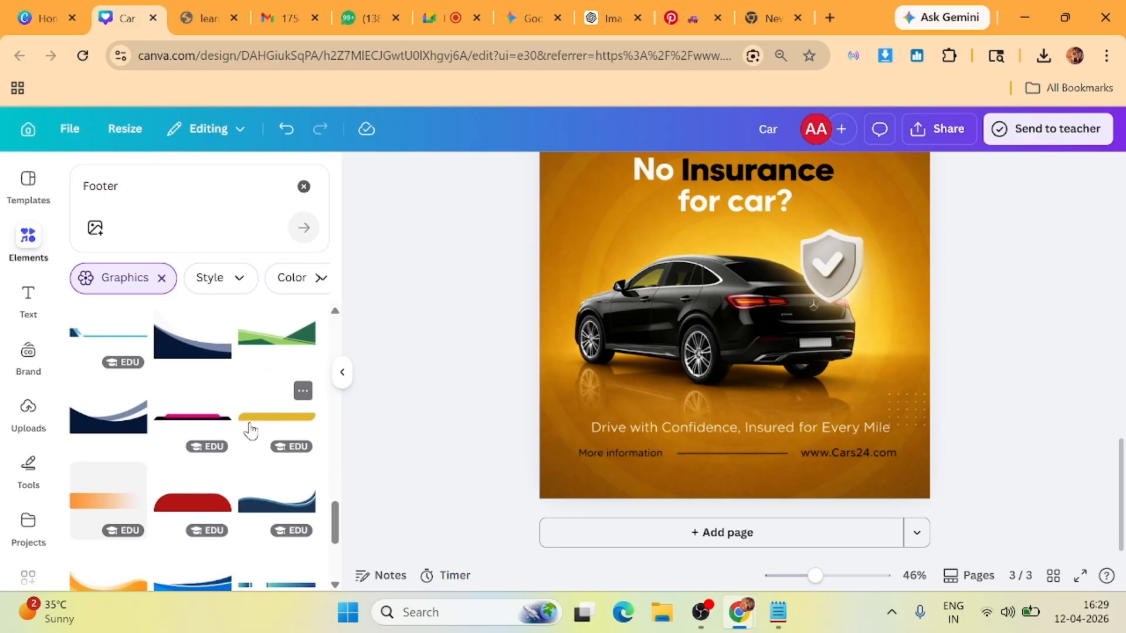
{"action": "scroll", "coordinate": [249, 429], "scroll_direction": "down", "scroll_amount": 2}
{"action": "scroll", "coordinate": [244, 414], "scroll_direction": "up", "scroll_amount": 2}
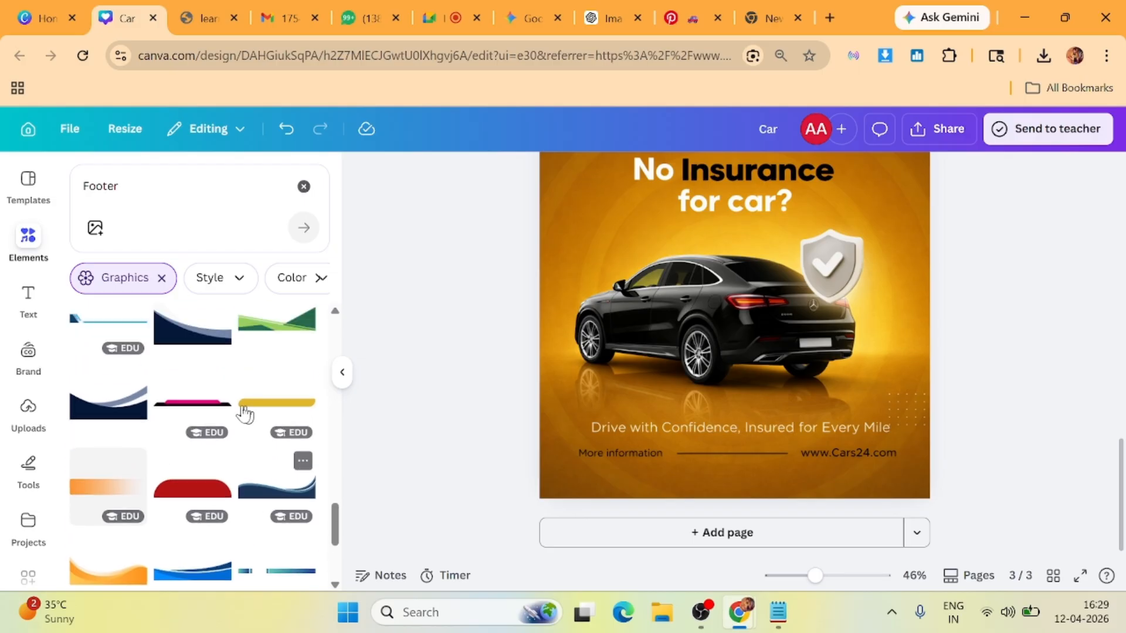
{"action": "left_click", "coordinate": [186, 420]}
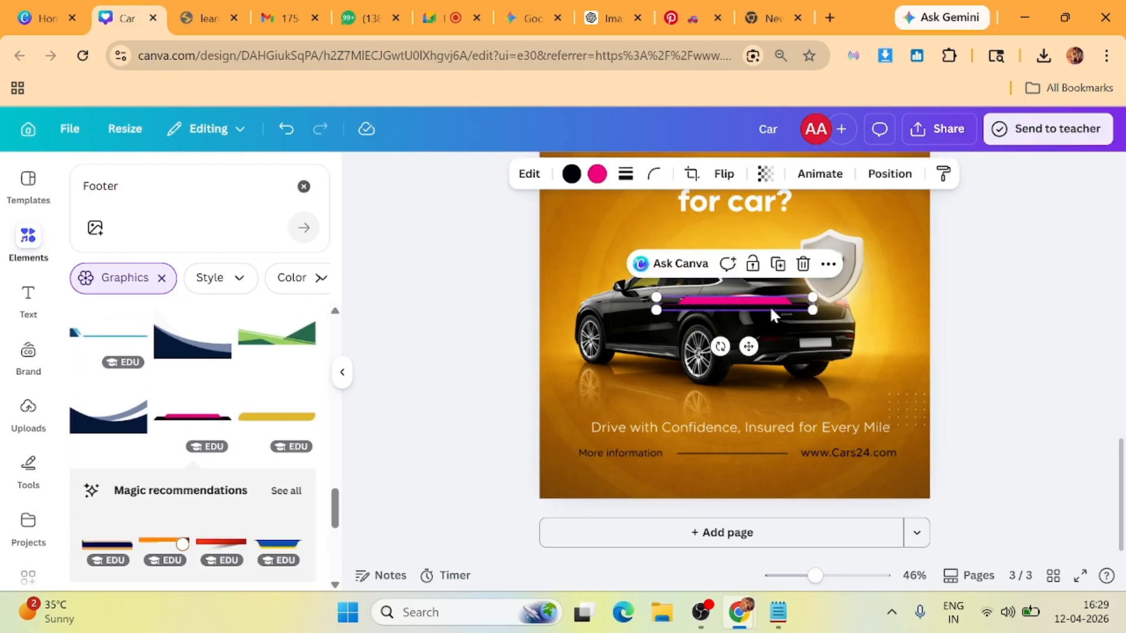
{"action": "left_click_drag", "start_coordinate": [813, 311], "coordinate": [928, 349]}
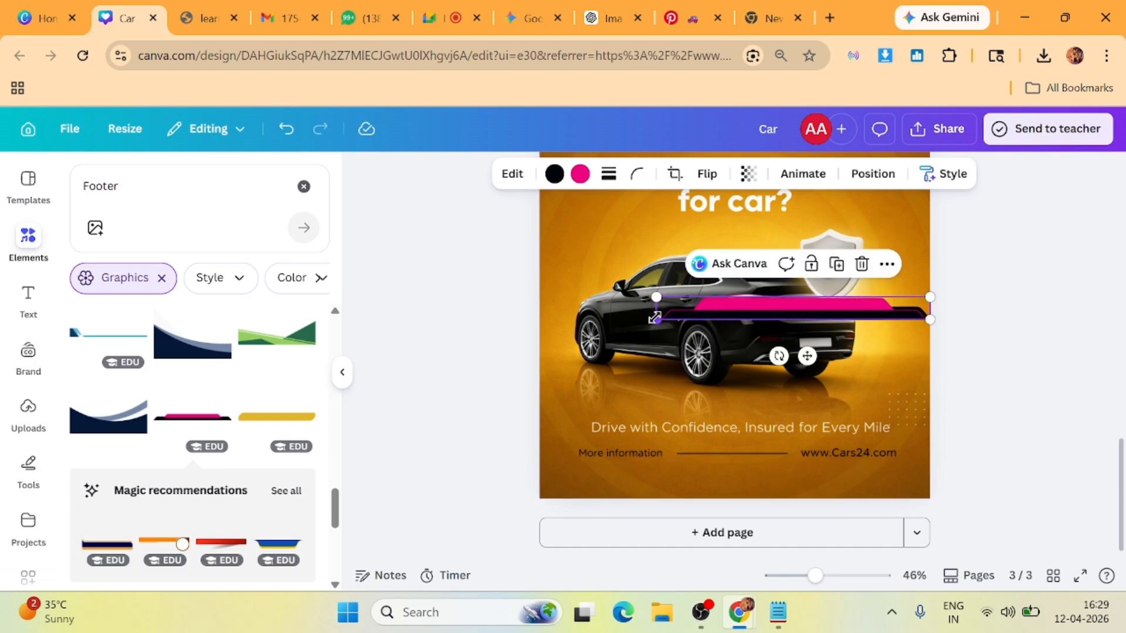
{"action": "left_click_drag", "start_coordinate": [656, 321], "coordinate": [542, 358]}
{"action": "left_click_drag", "start_coordinate": [681, 327], "coordinate": [677, 475]}
{"action": "left_click", "coordinate": [463, 406]}
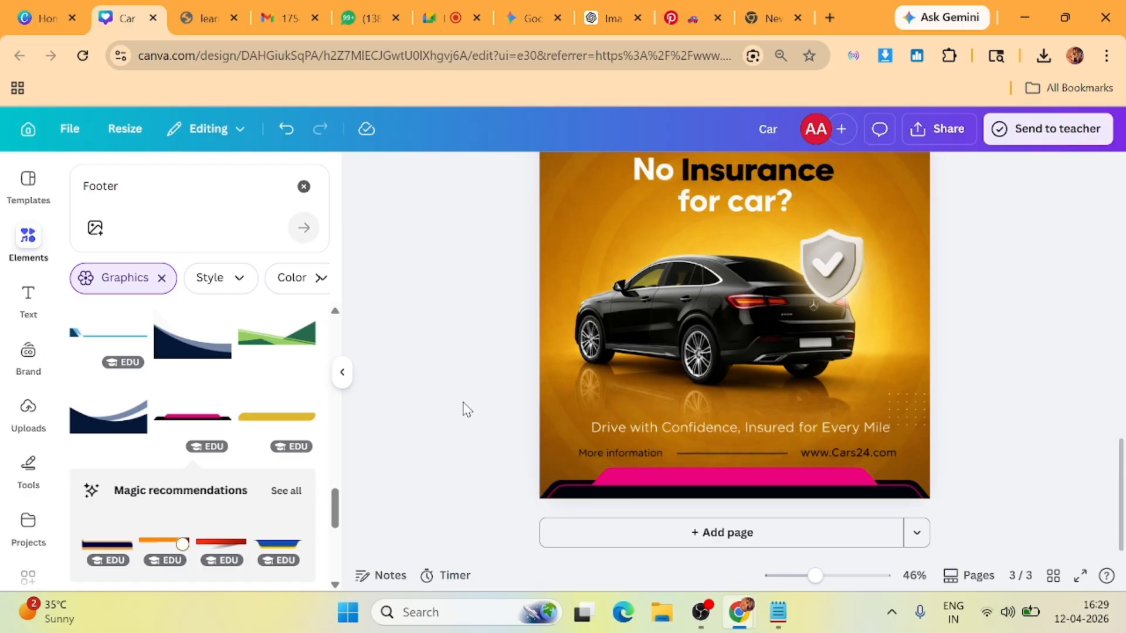
Recolor the pink part of the footer to white (#ffffff) and check the whole banner.
{"action": "left_click", "coordinate": [720, 473]}
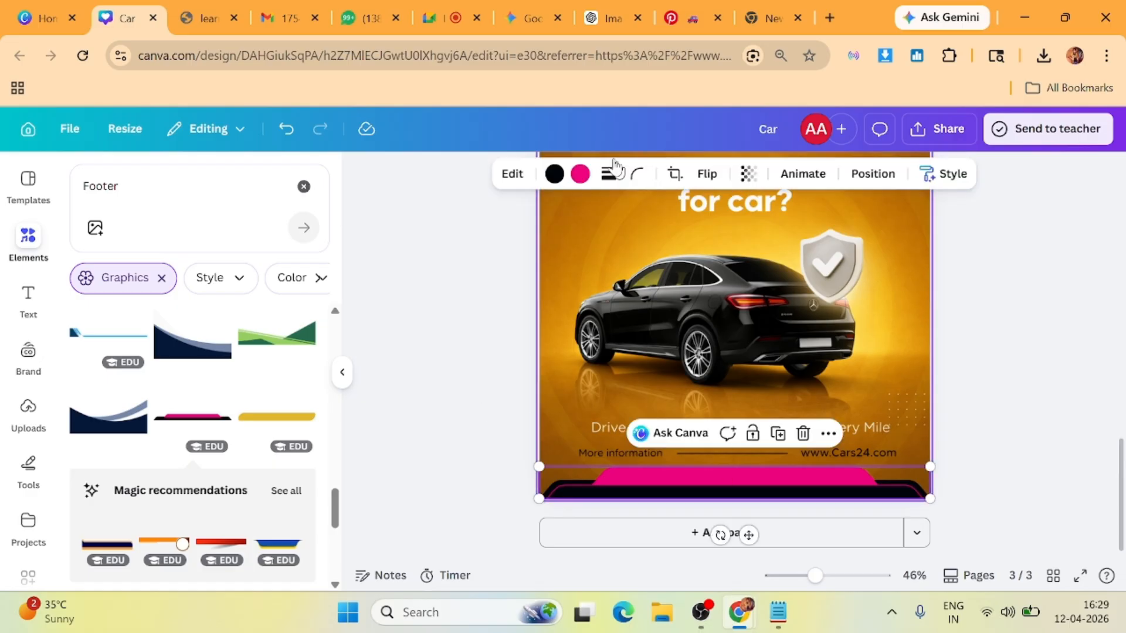
{"action": "left_click", "coordinate": [580, 174]}
{"action": "left_click", "coordinate": [228, 326]}
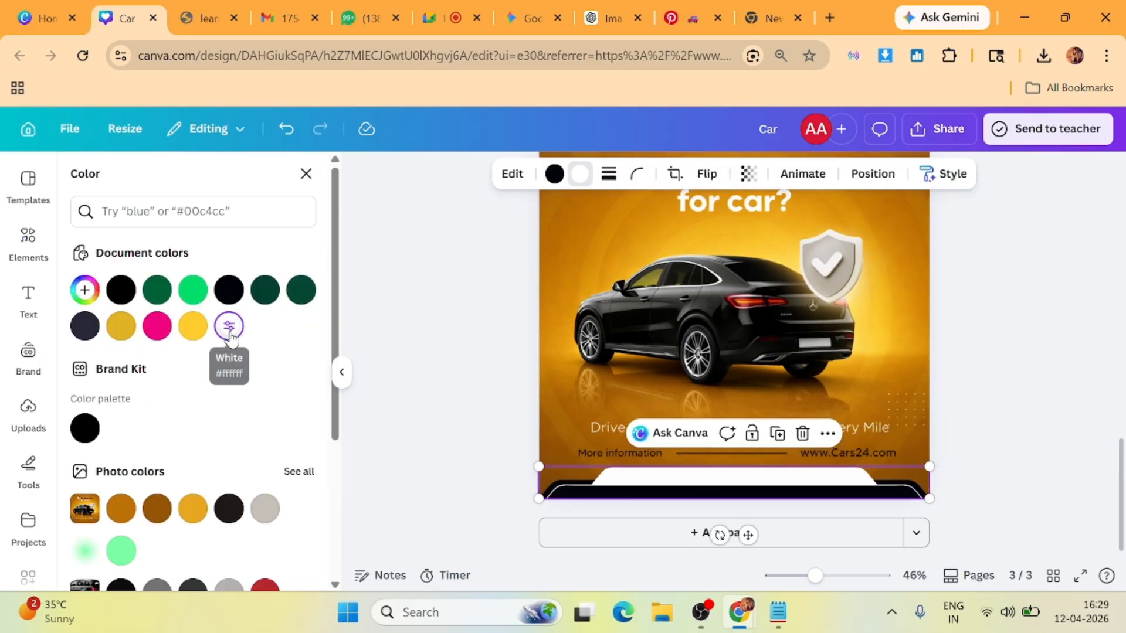
{"action": "left_click", "coordinate": [444, 328]}
{"action": "scroll", "coordinate": [443, 328], "scroll_direction": "up", "scroll_amount": 2}
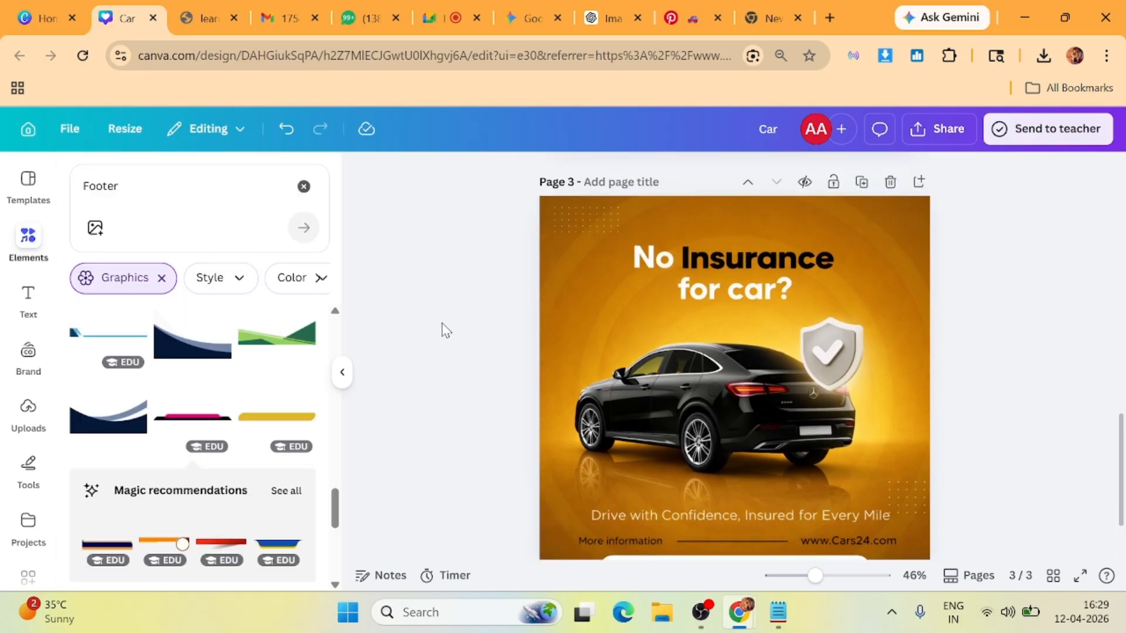
{"action": "scroll", "coordinate": [443, 328], "scroll_direction": "down", "scroll_amount": 2}
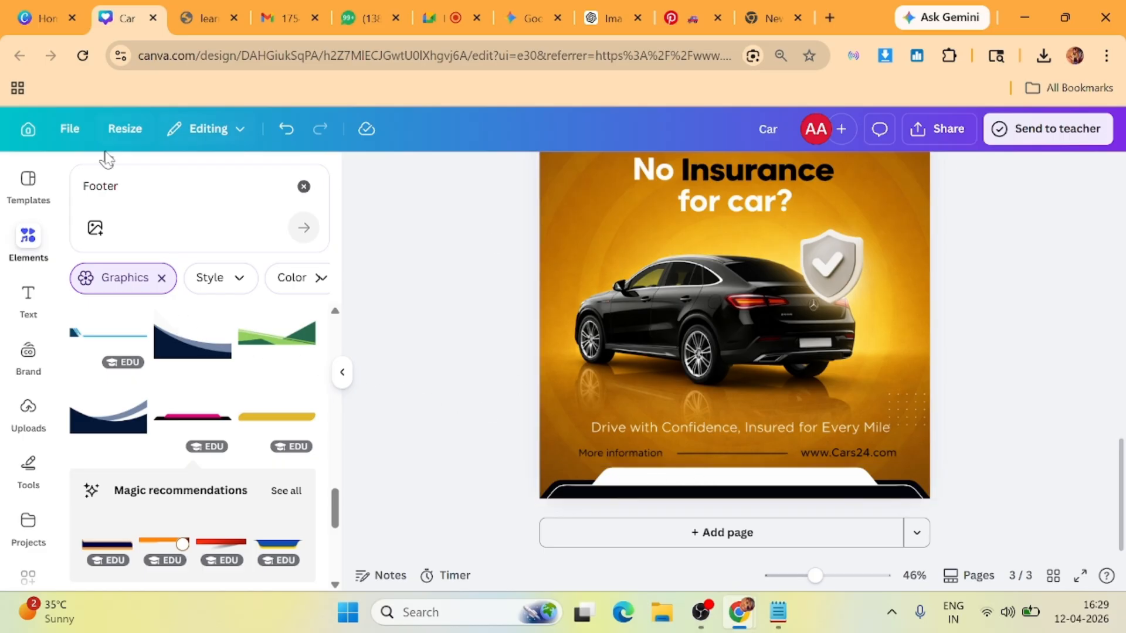
Add a subheading text box to page 3 with the text "Apply Now".
{"action": "left_click", "coordinate": [33, 308]}
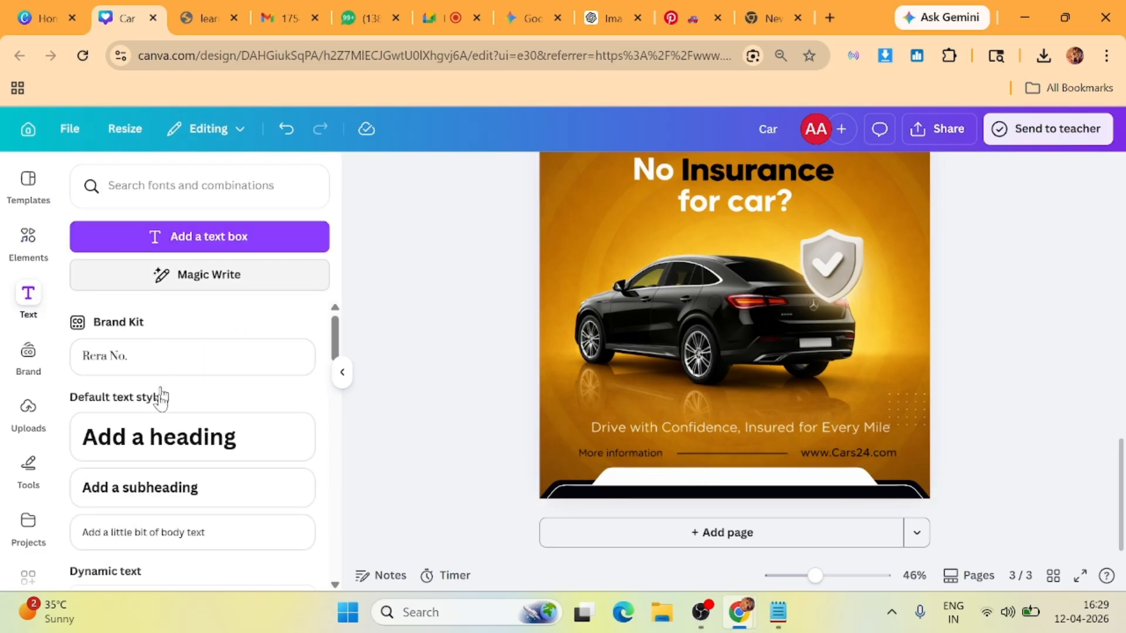
{"action": "left_click", "coordinate": [147, 497]}
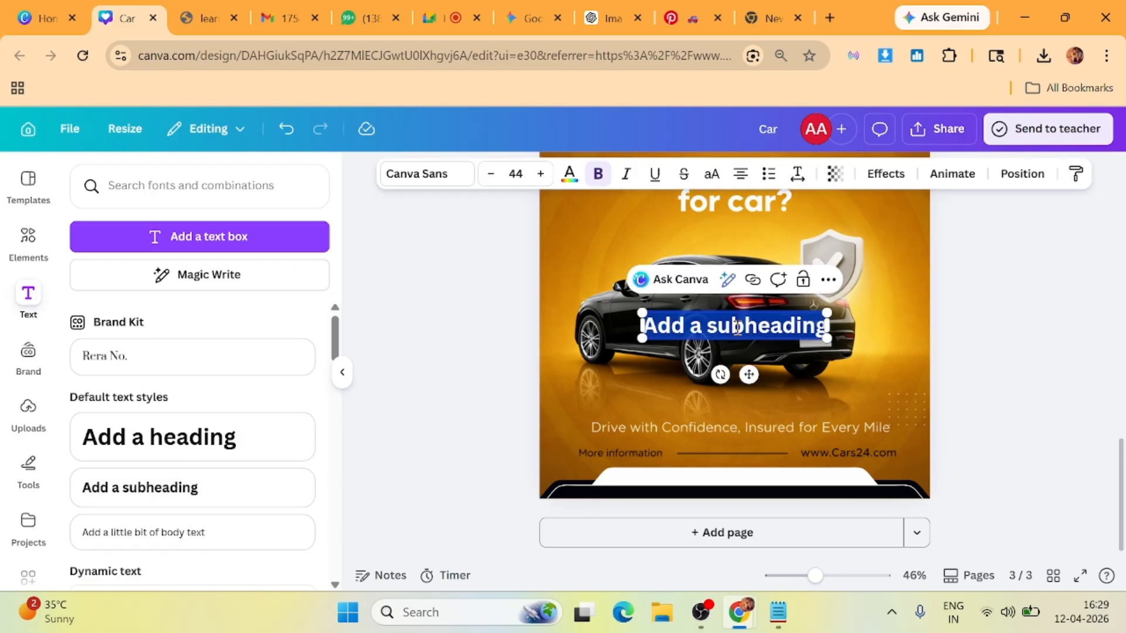
{"action": "type", "text": "A"}
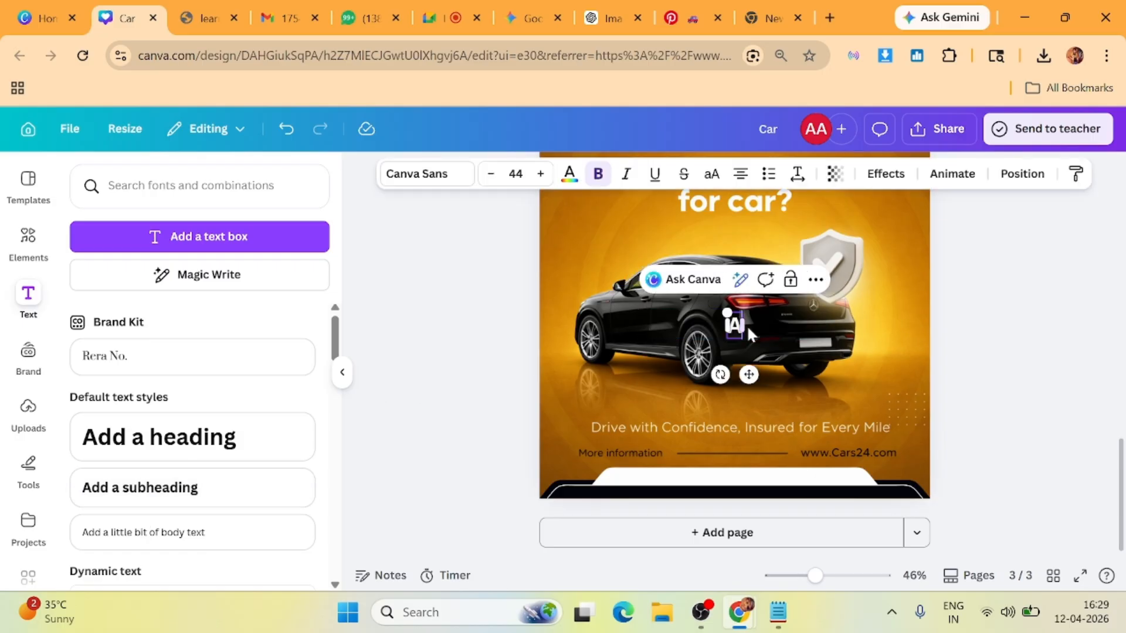
{"action": "type", "text": "pply Now"}
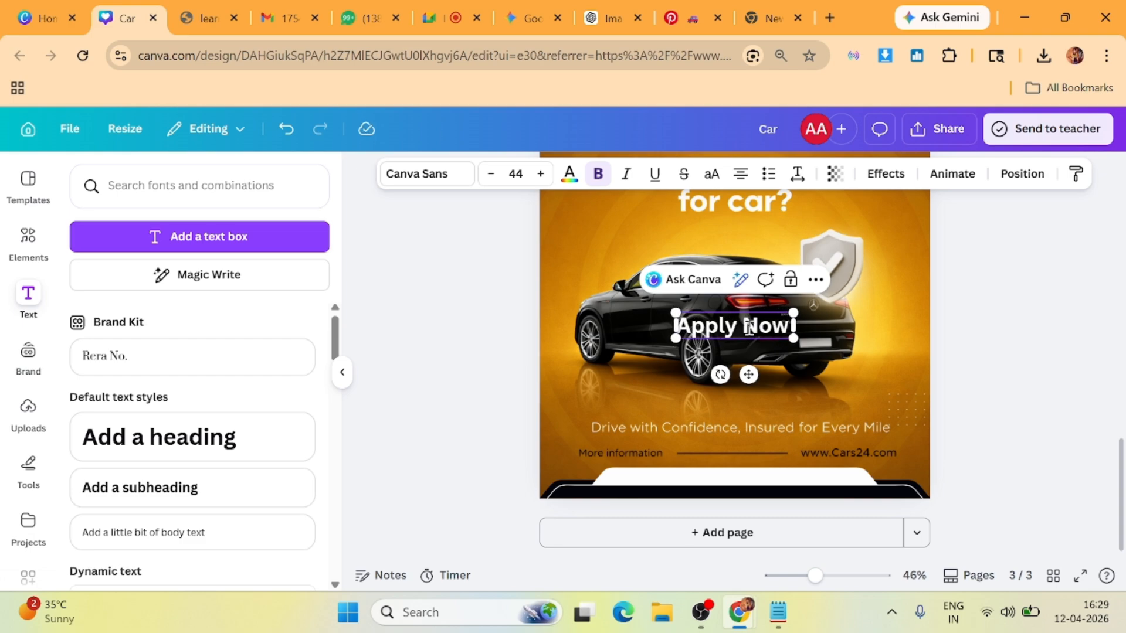
Replace the subheading text with "Get Your Car Insurance Today".
{"action": "key", "text": "ctrl+a"}
{"action": "type", "text": "get"}
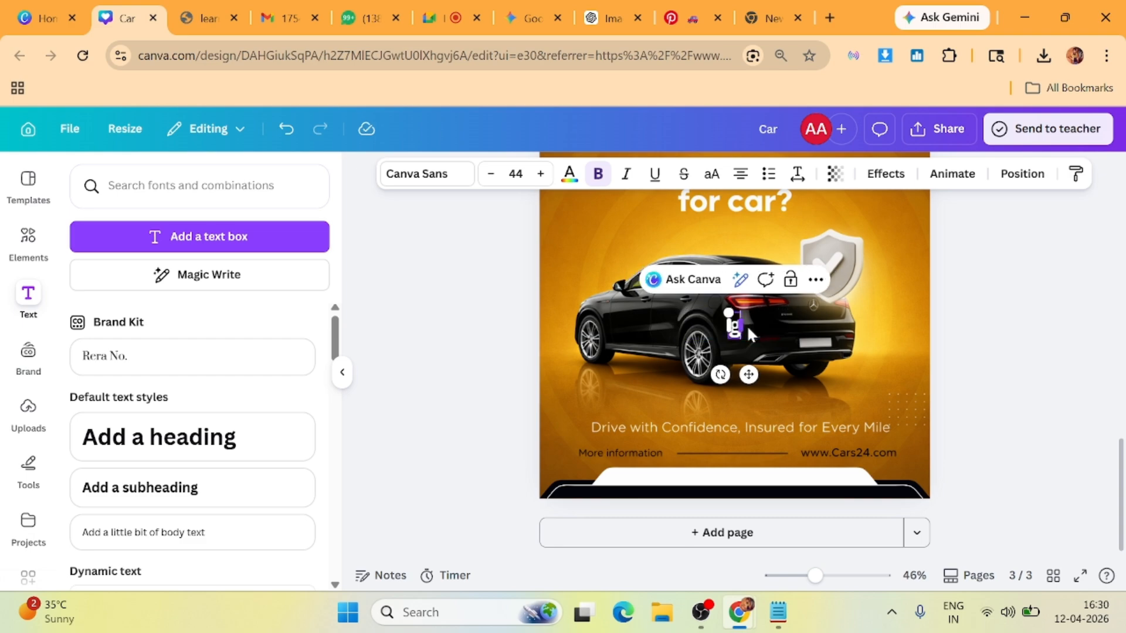
{"action": "key", "text": "BackSpace"}
{"action": "key", "text": "BackSpace"}
{"action": "key", "text": "BackSpace"}
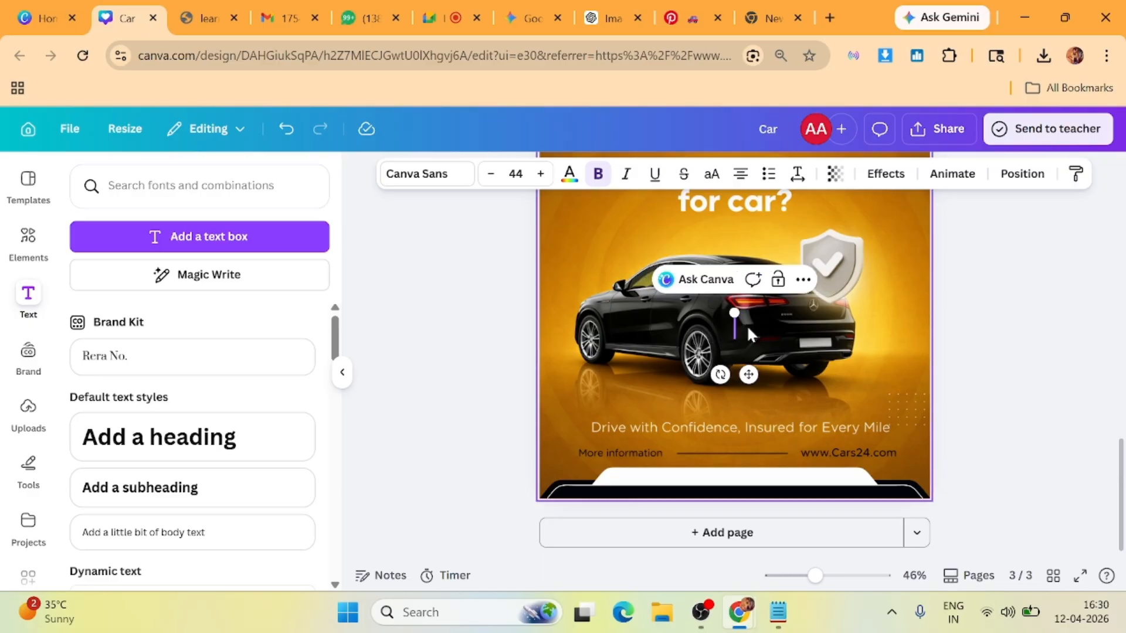
{"action": "type", "text": "Get"}
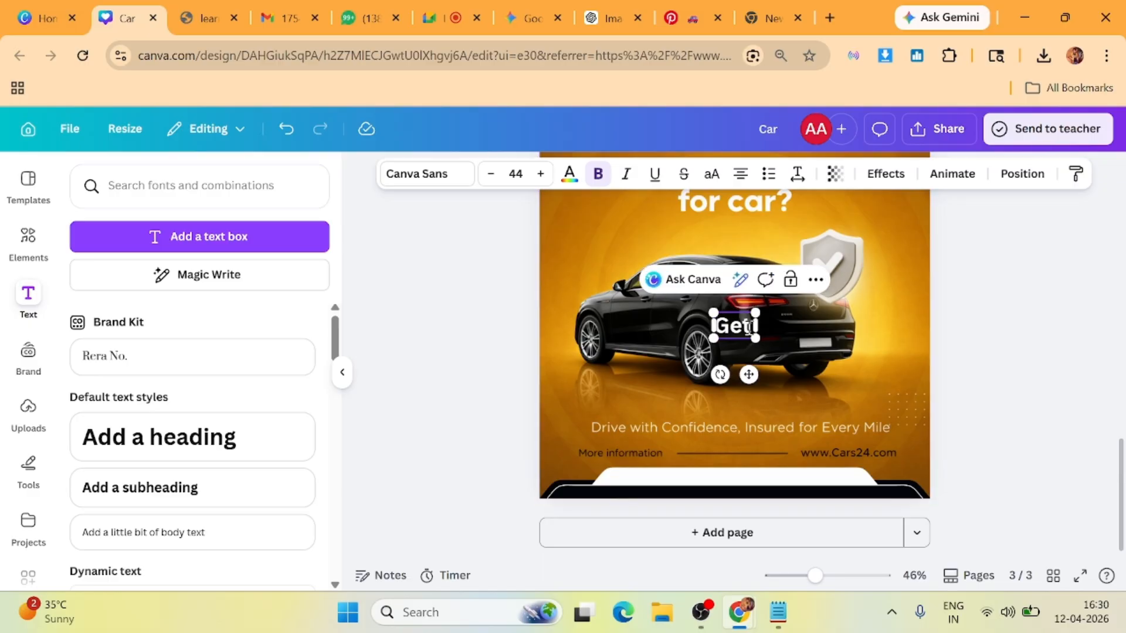
{"action": "type", "text": " Your C"}
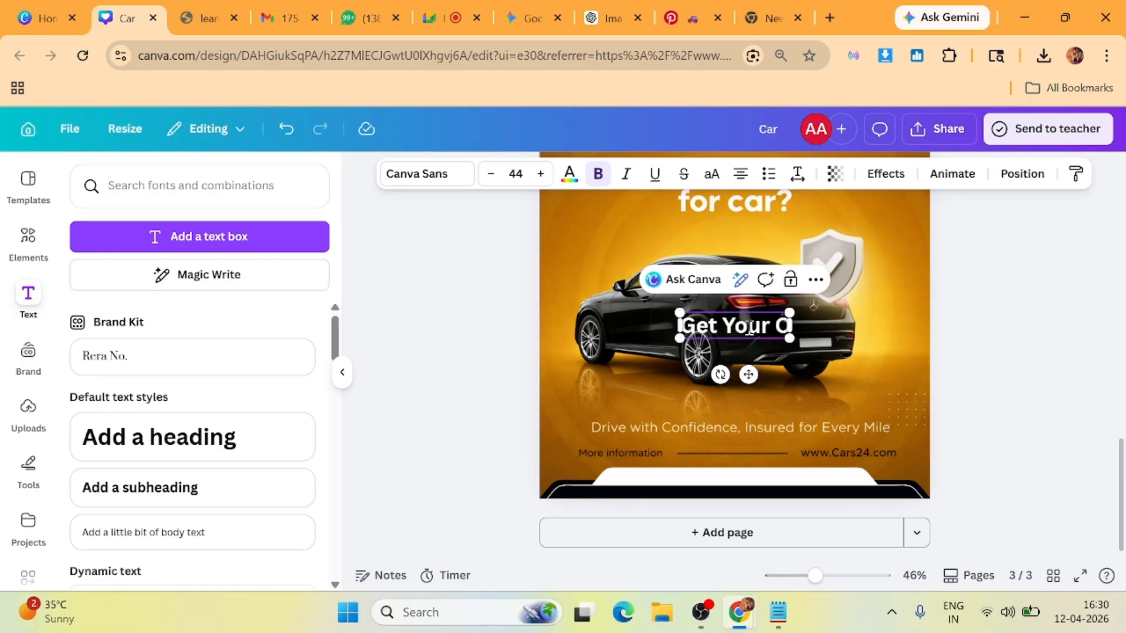
{"action": "type", "text": "ar Insurance!"}
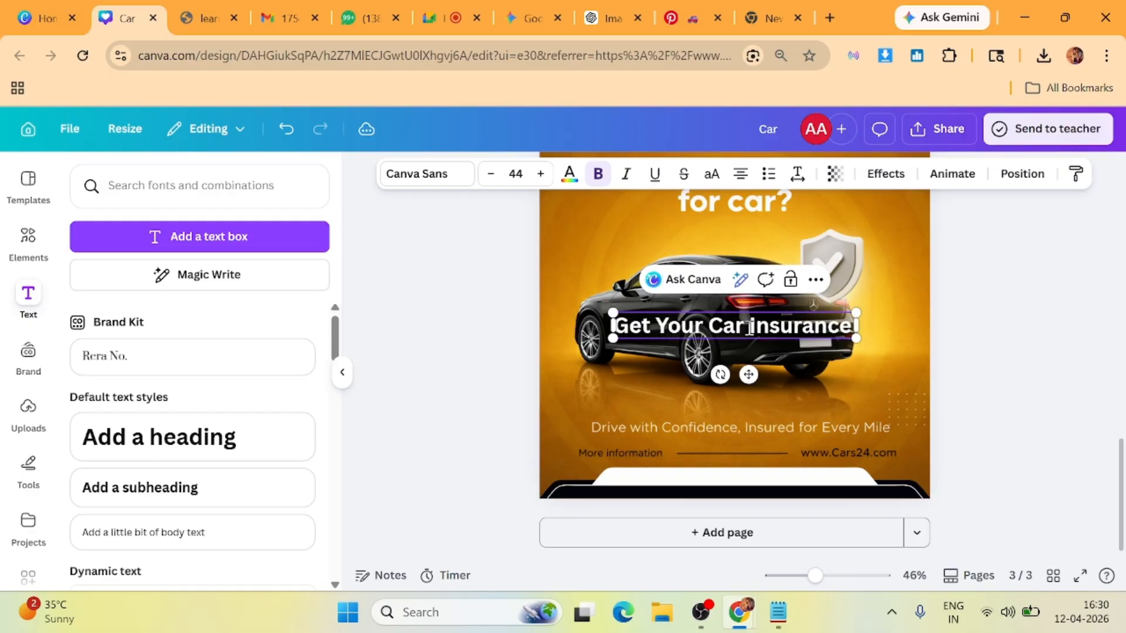
{"action": "key", "text": "BackSpace"}
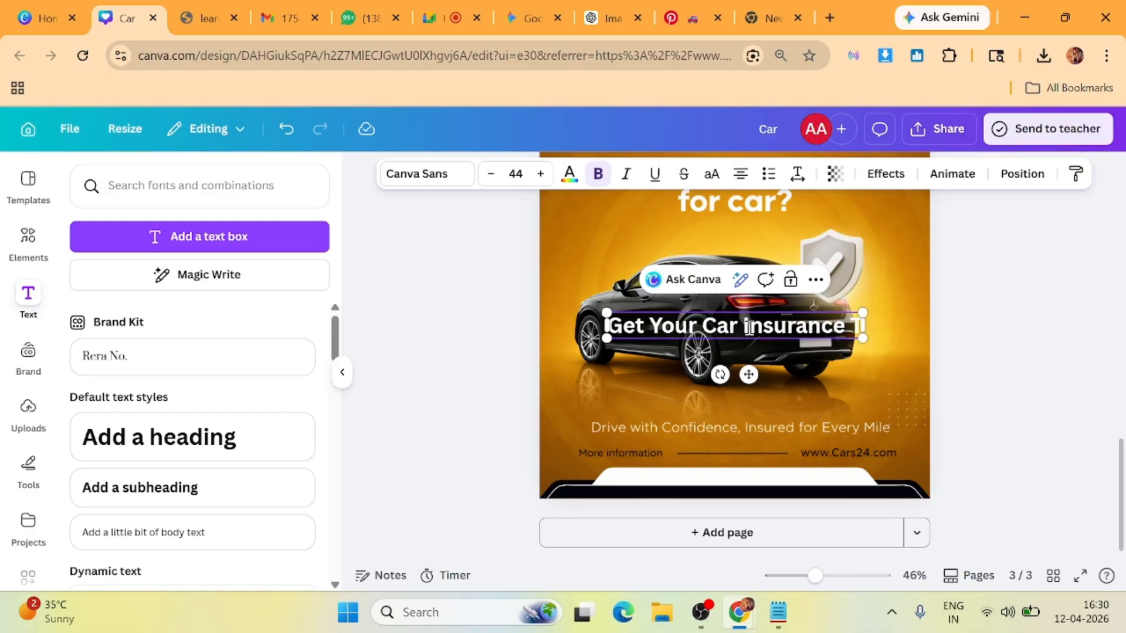
{"action": "type", "text": "Today"}
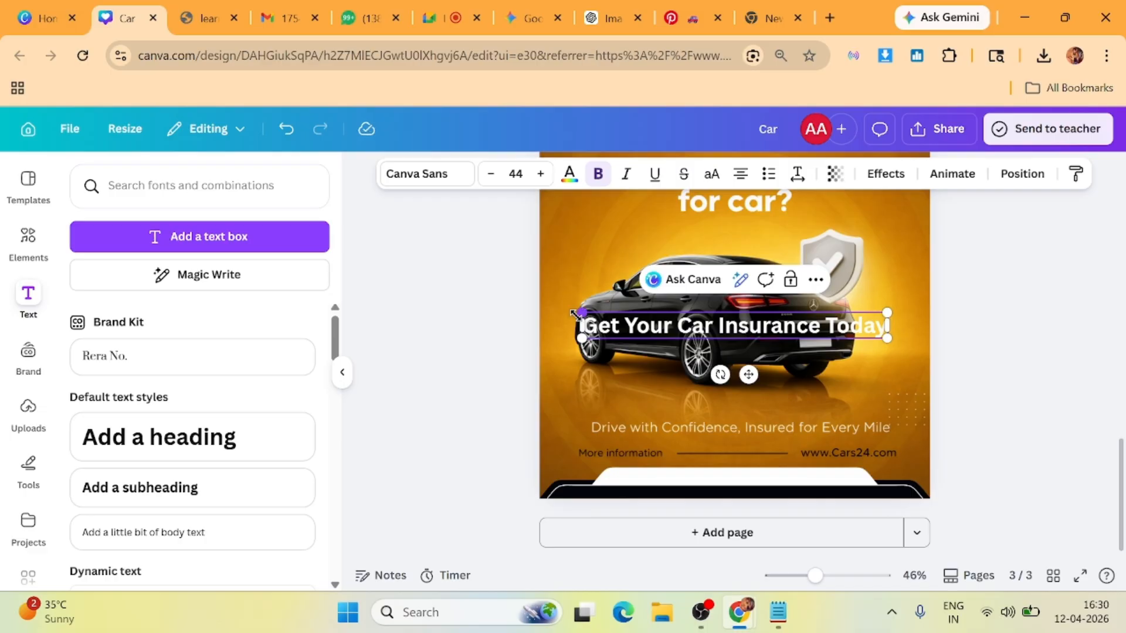
Shrink the "Get Your Car Insurance Today" text to size 27.4 and recolor it with the near-black photo color.
{"action": "left_click_drag", "start_coordinate": [578, 310], "coordinate": [696, 323]}
{"action": "left_click", "coordinate": [569, 174]}
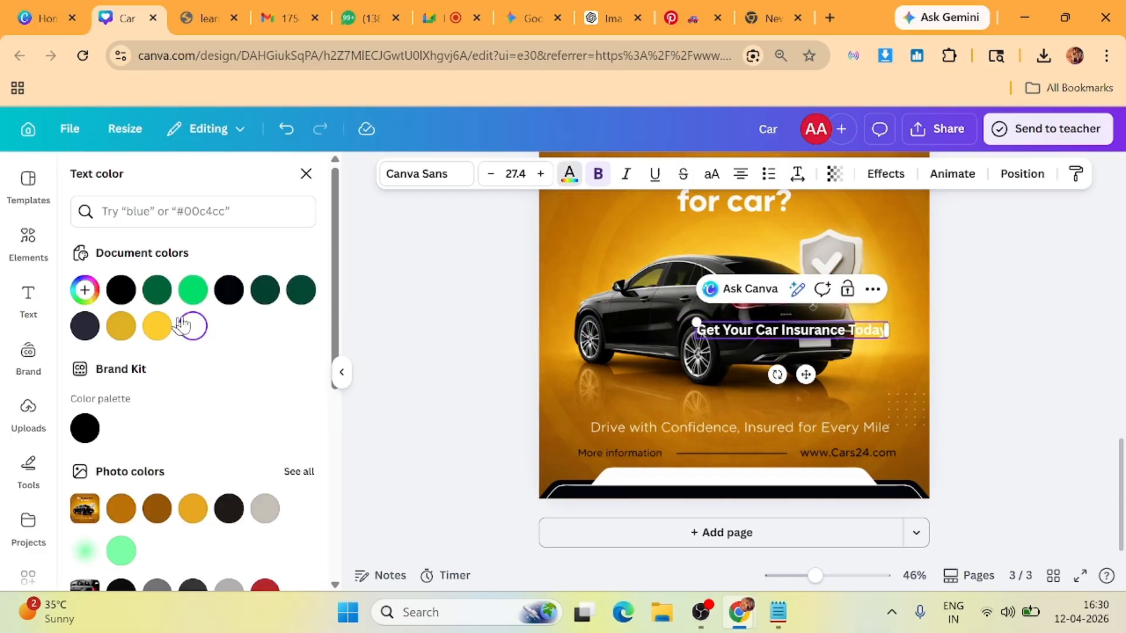
{"action": "left_click", "coordinate": [229, 509]}
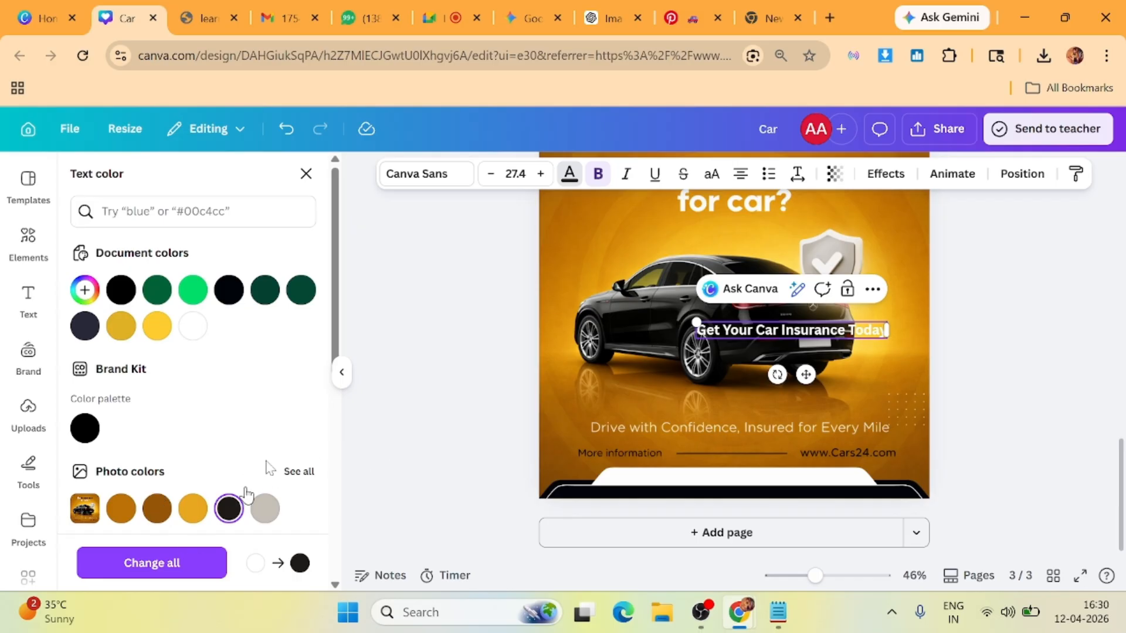
{"action": "left_click", "coordinate": [408, 352]}
{"action": "left_click", "coordinate": [431, 281]}
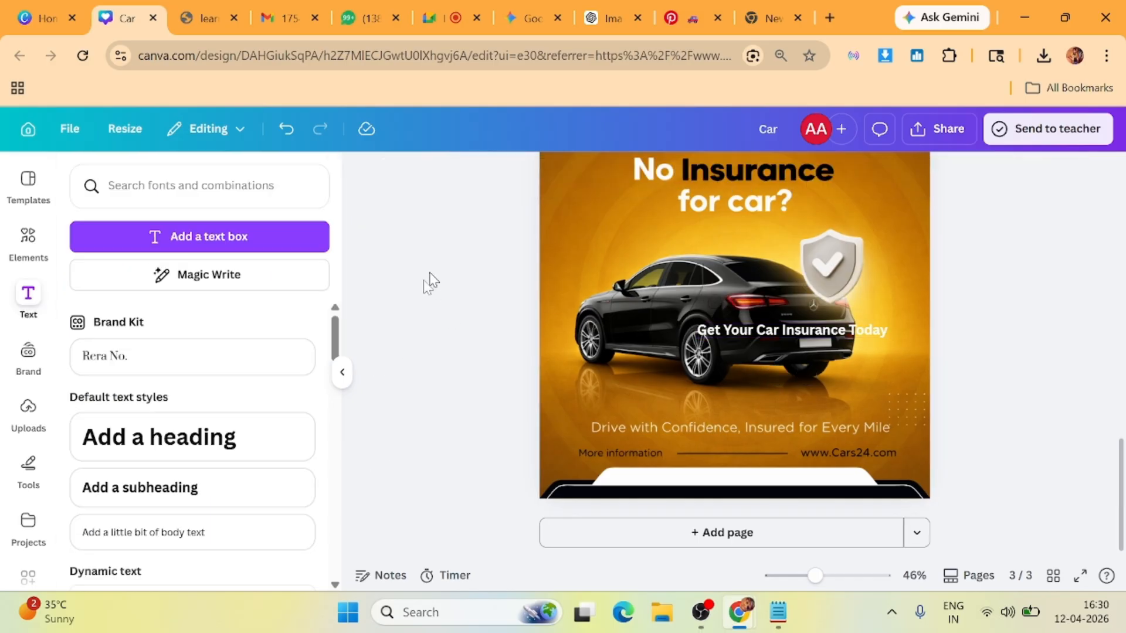
{"action": "left_click", "coordinate": [769, 332]}
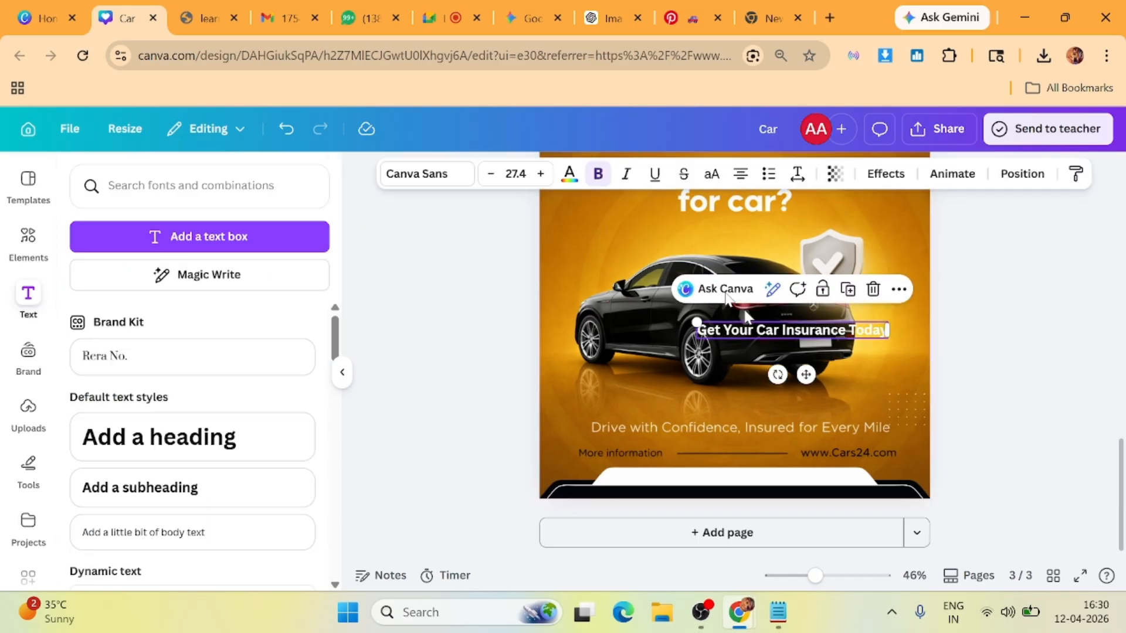
{"action": "left_click", "coordinate": [578, 181]}
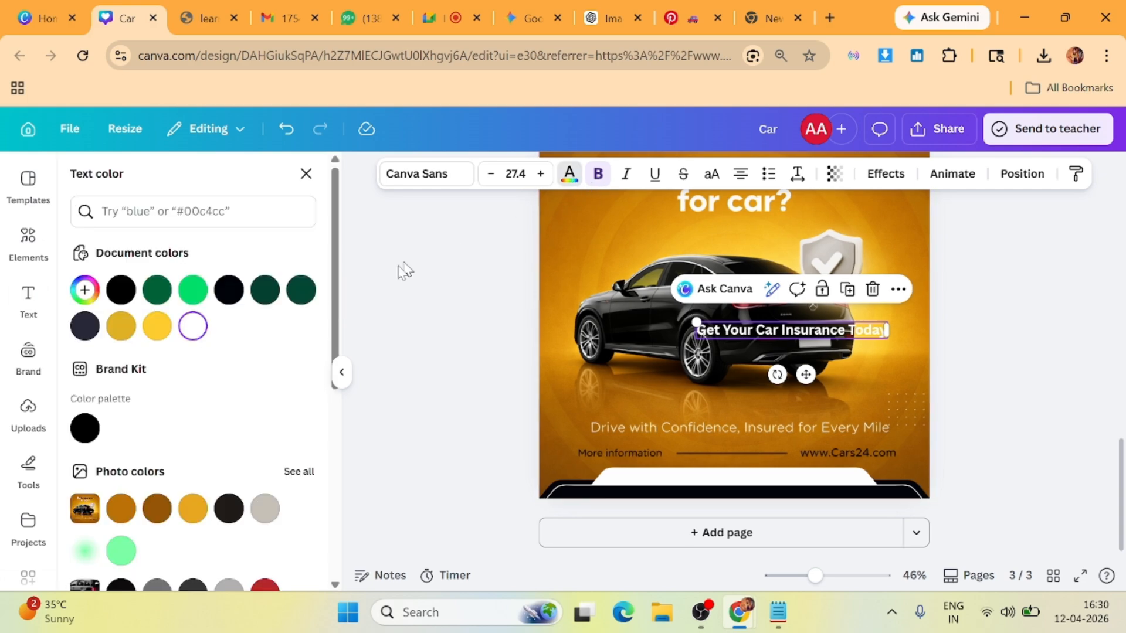
{"action": "left_click", "coordinate": [228, 509]}
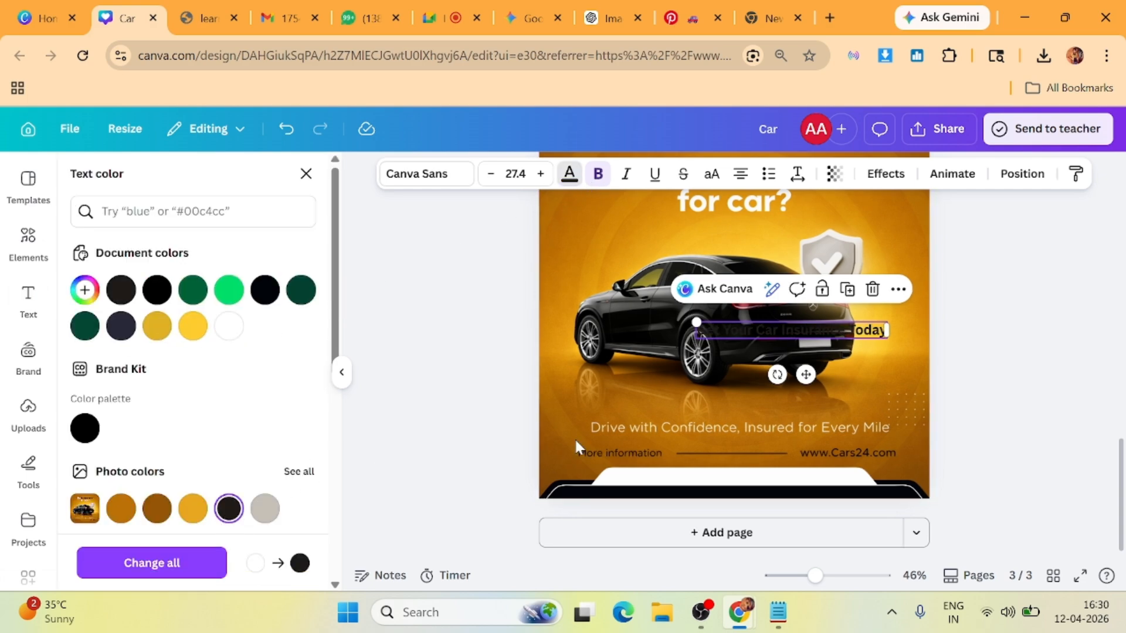
Move the "Get Your Car Insurance Today" text onto the white footer shape and fine-tune its vertical position.
{"action": "left_click_drag", "start_coordinate": [808, 376], "coordinate": [760, 524]}
{"action": "left_click", "coordinate": [465, 447]}
{"action": "left_click", "coordinate": [477, 455]}
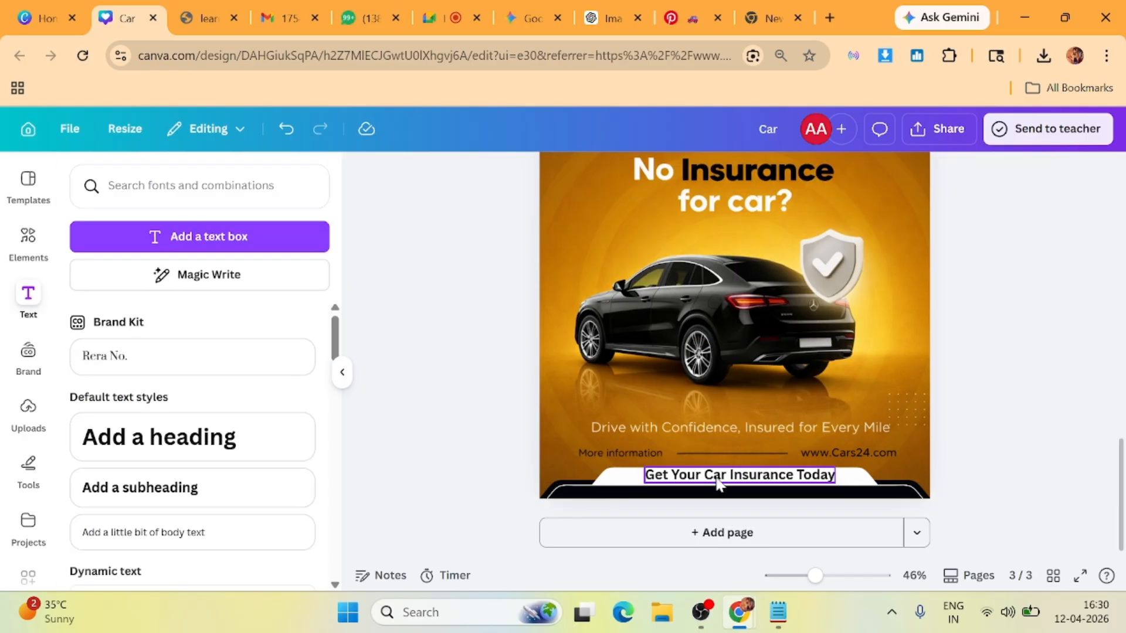
{"action": "left_click", "coordinate": [725, 483]}
{"action": "left_click_drag", "start_coordinate": [726, 482], "coordinate": [726, 484]}
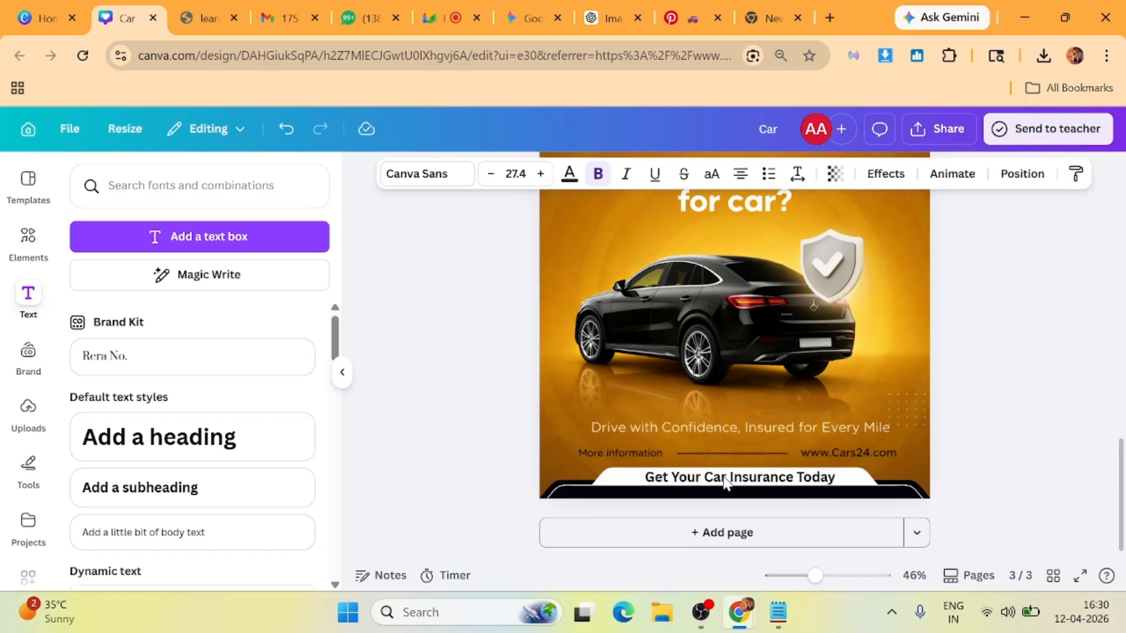
{"action": "left_click", "coordinate": [470, 500]}
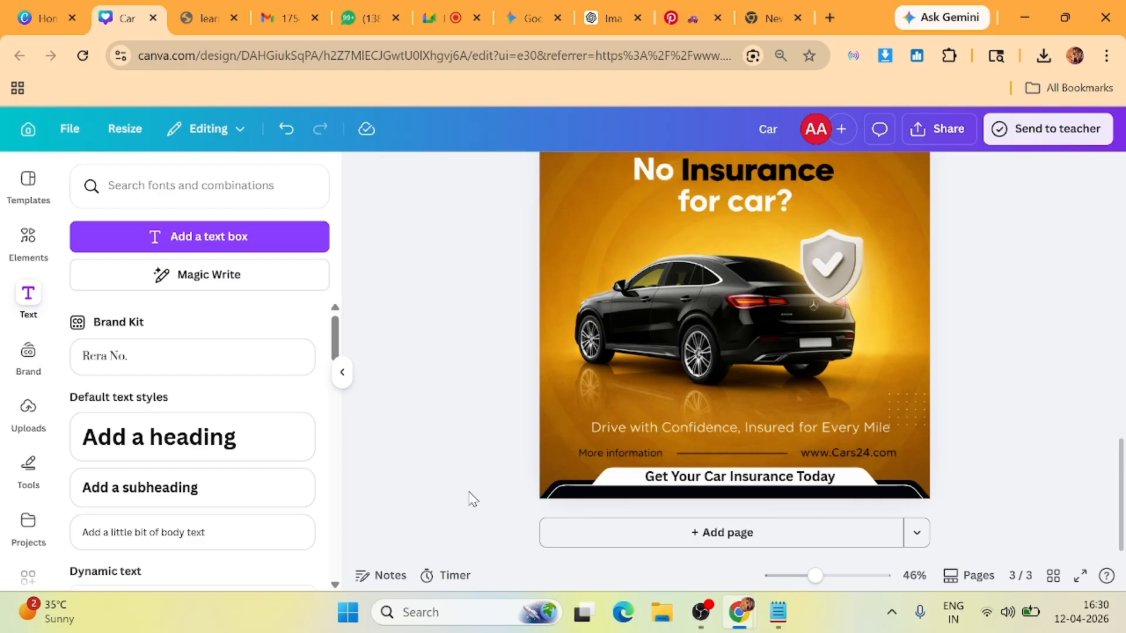
Search the Canva apps for "Brand", choose Brandfetch from the suggestions, and open that app.
{"action": "scroll", "coordinate": [675, 446], "scroll_direction": "up", "scroll_amount": 2}
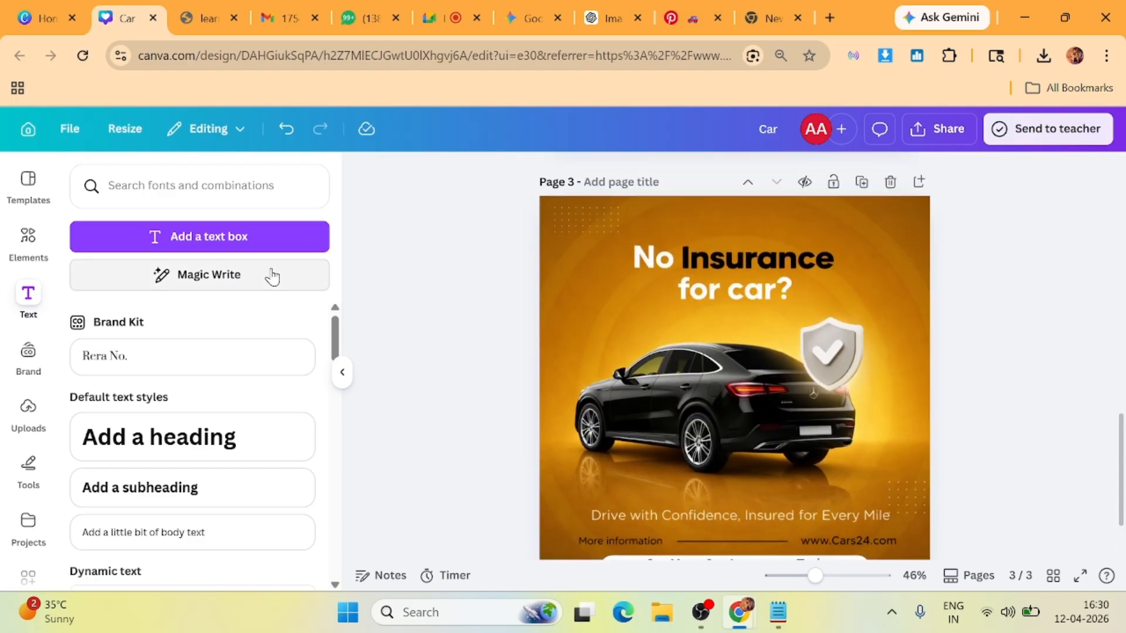
{"action": "scroll", "coordinate": [16, 387], "scroll_direction": "down", "scroll_amount": 3}
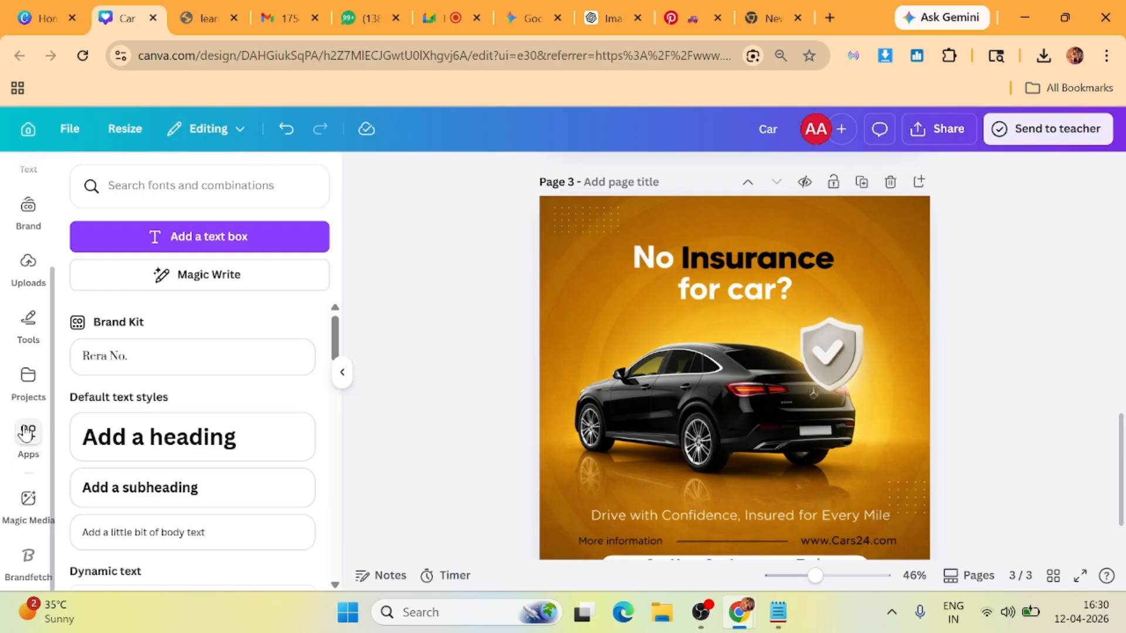
{"action": "scroll", "coordinate": [26, 434], "scroll_direction": "up", "scroll_amount": 2}
{"action": "scroll", "coordinate": [27, 434], "scroll_direction": "down", "scroll_amount": 2}
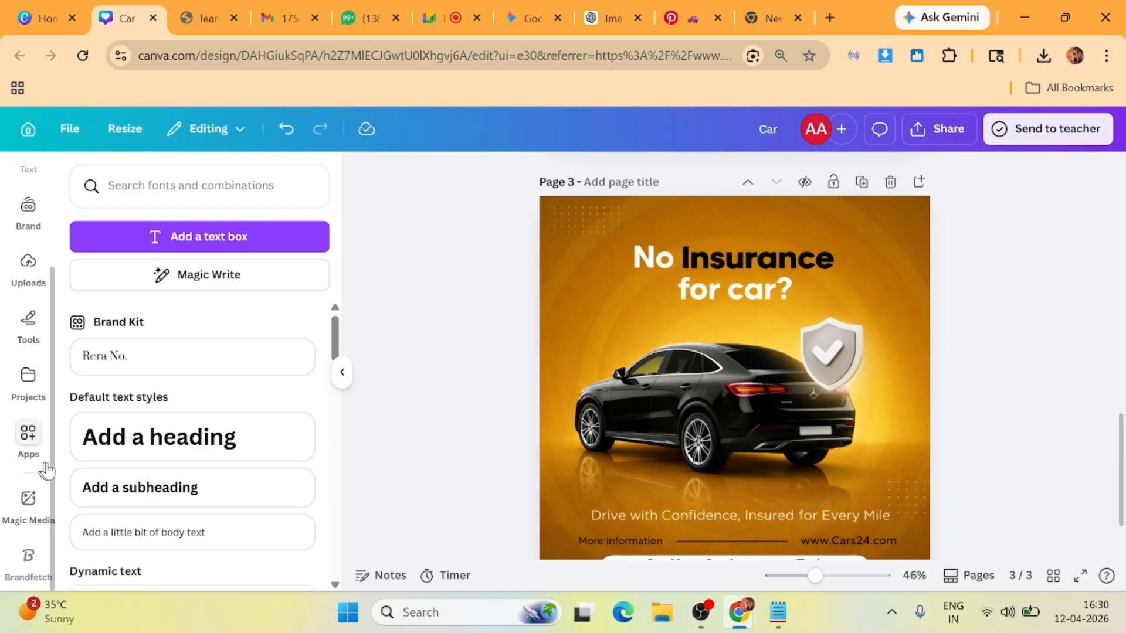
{"action": "left_click", "coordinate": [29, 437]}
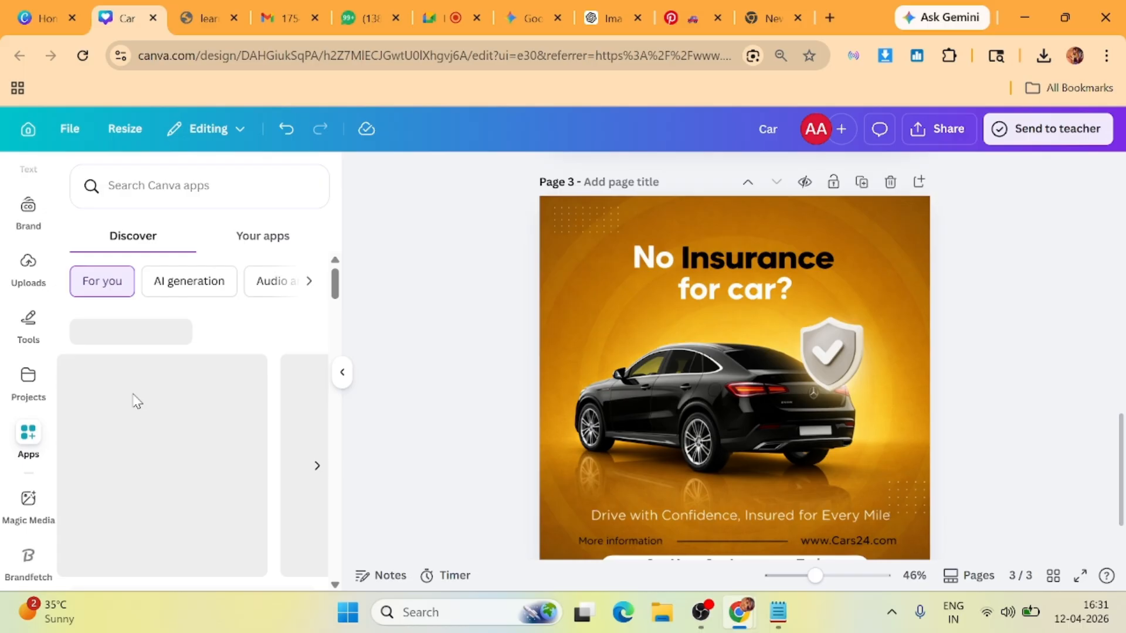
{"action": "left_click", "coordinate": [195, 191]}
{"action": "type", "text": "B"}
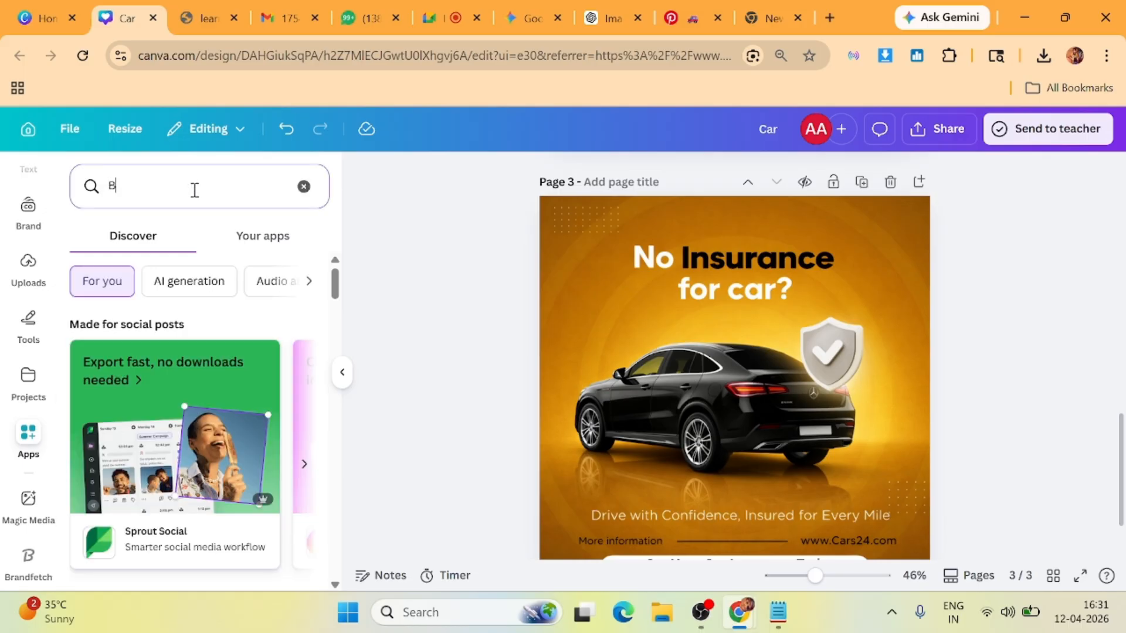
{"action": "type", "text": "rand"}
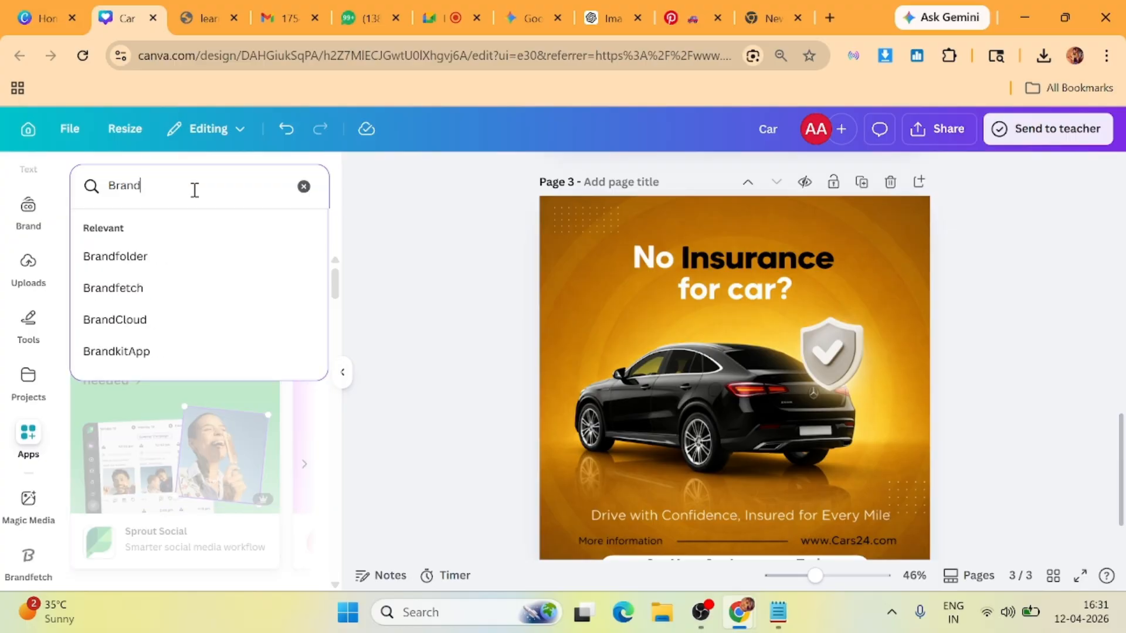
{"action": "left_click", "coordinate": [127, 292]}
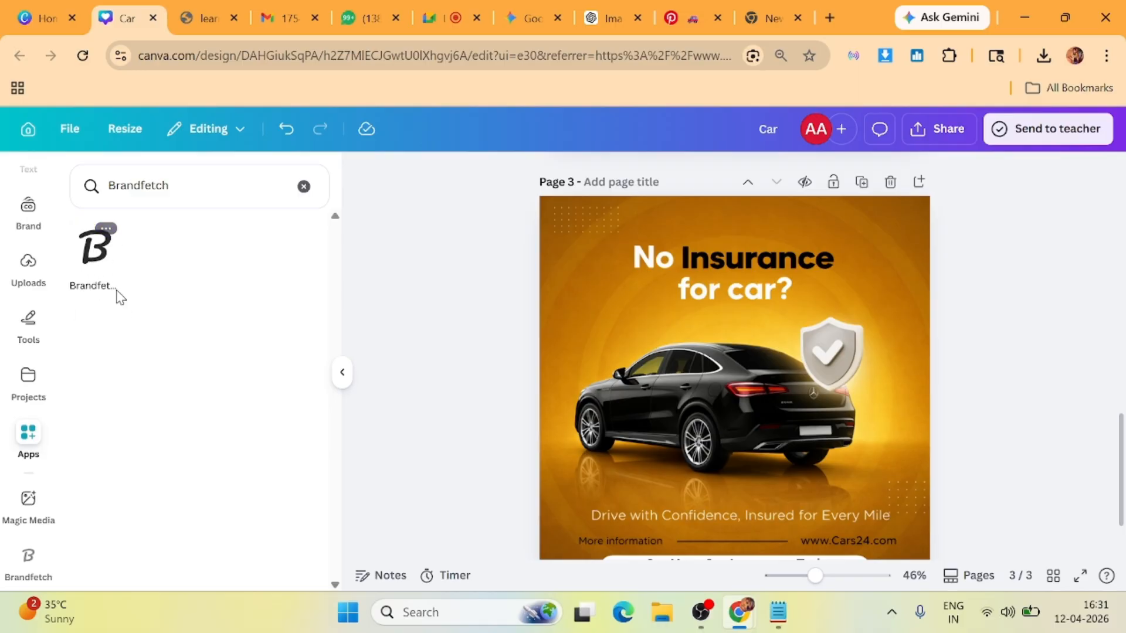
{"action": "left_click", "coordinate": [96, 252]}
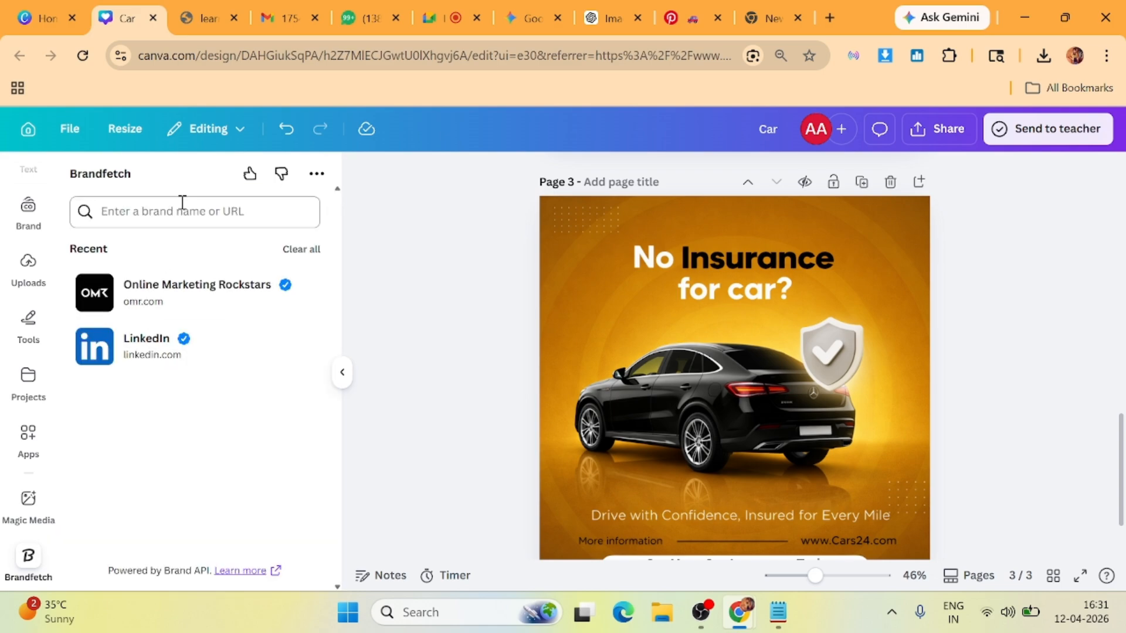
Search Brandfetch for "Mercede" and open the Mercedes-Benz (mercedes-benz.com) brand's logos.
{"action": "left_click", "coordinate": [183, 209]}
{"action": "type", "text": "M"}
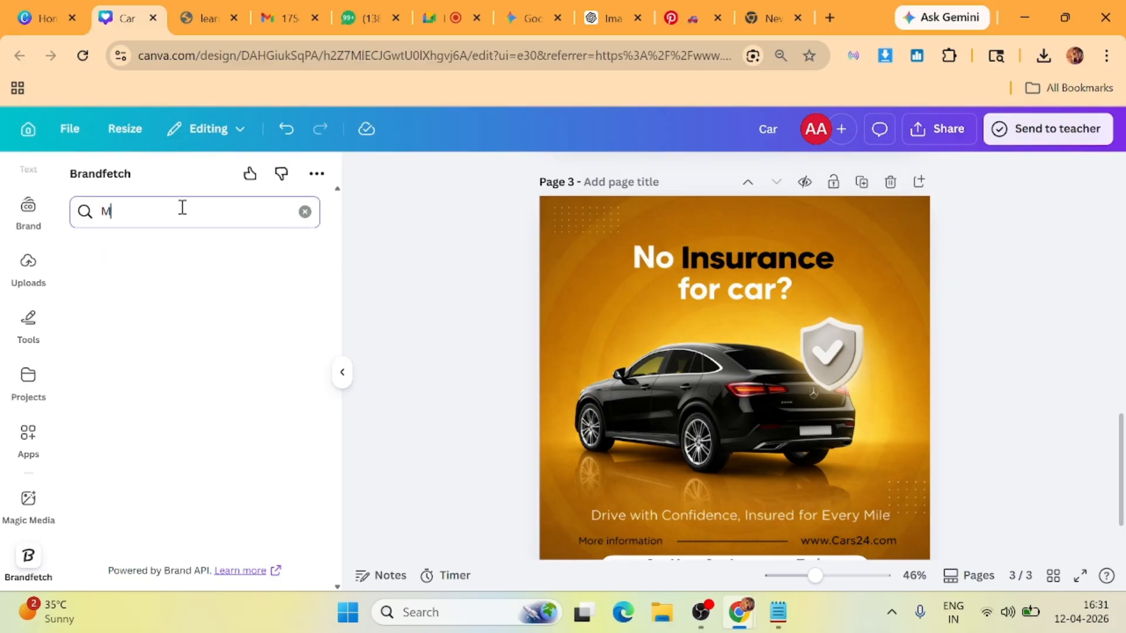
{"action": "type", "text": "orcede"}
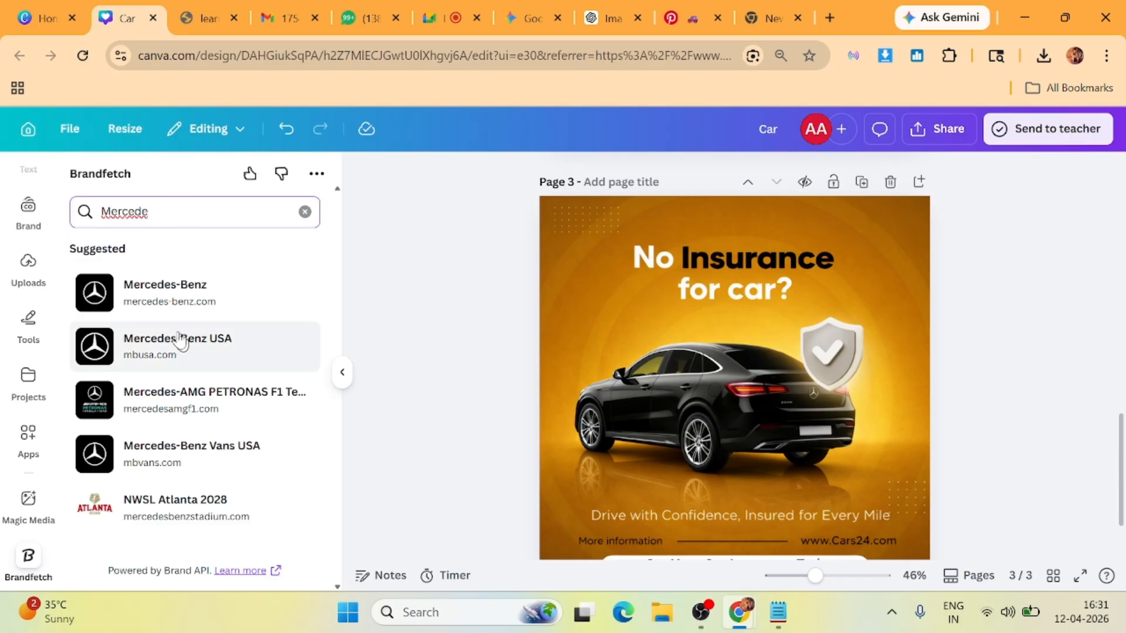
{"action": "left_click", "coordinate": [159, 295]}
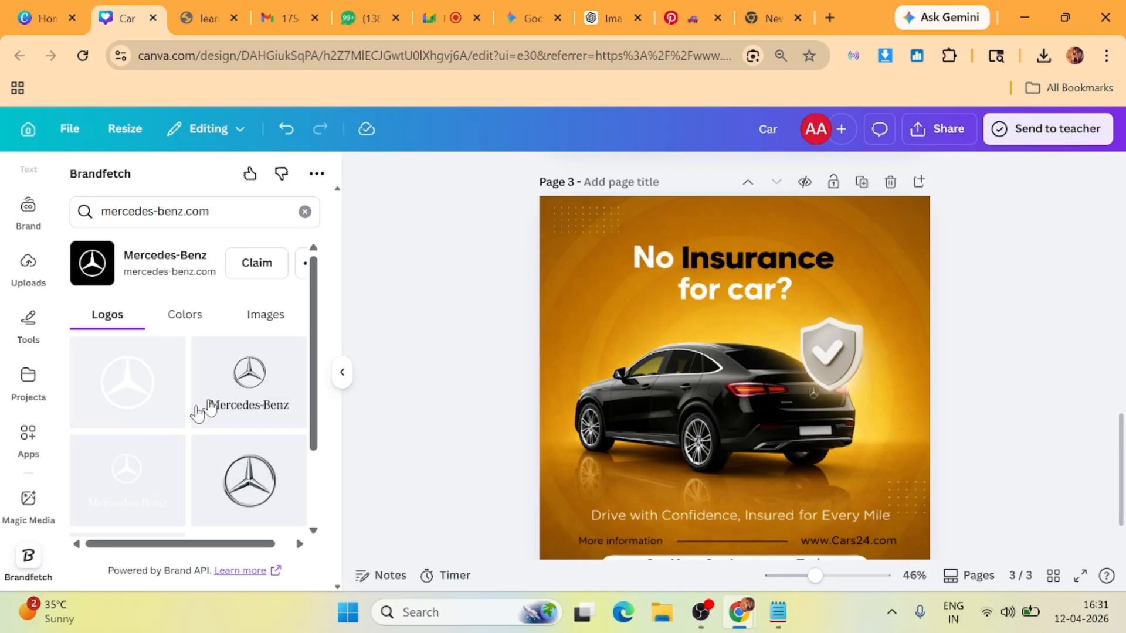
Add the dark Mercedes-Benz star logo to page 3, shrink it, and place it in the banner's upper-right corner.
{"action": "left_click", "coordinate": [257, 488]}
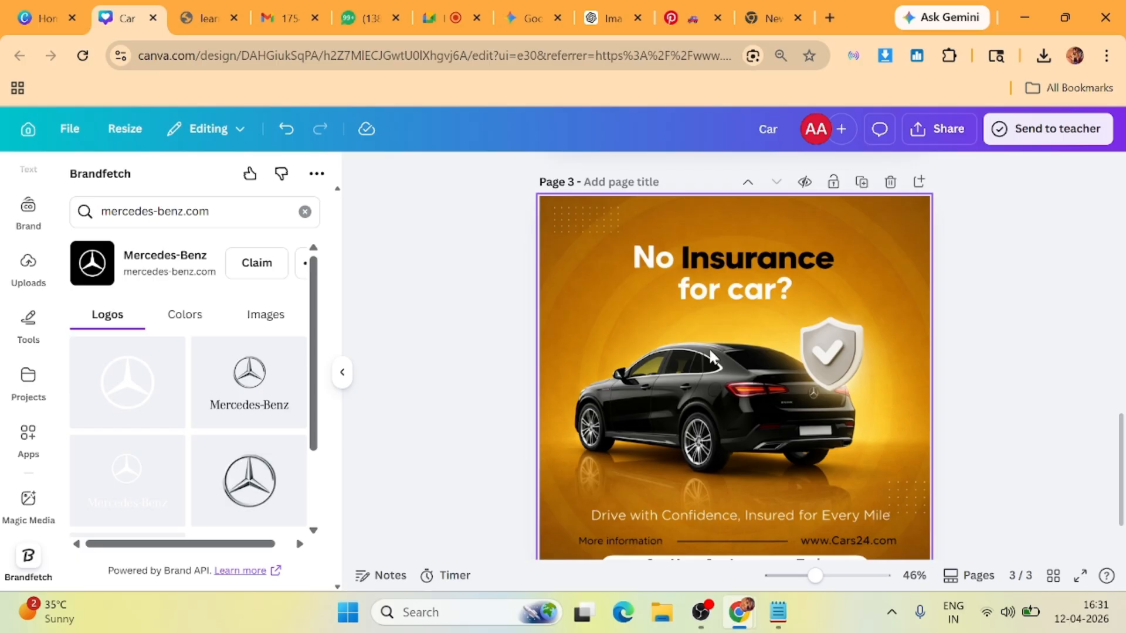
{"action": "left_click_drag", "start_coordinate": [723, 390], "coordinate": [623, 311]}
{"action": "left_click_drag", "start_coordinate": [557, 220], "coordinate": [883, 228]}
{"action": "left_click", "coordinate": [1056, 285]}
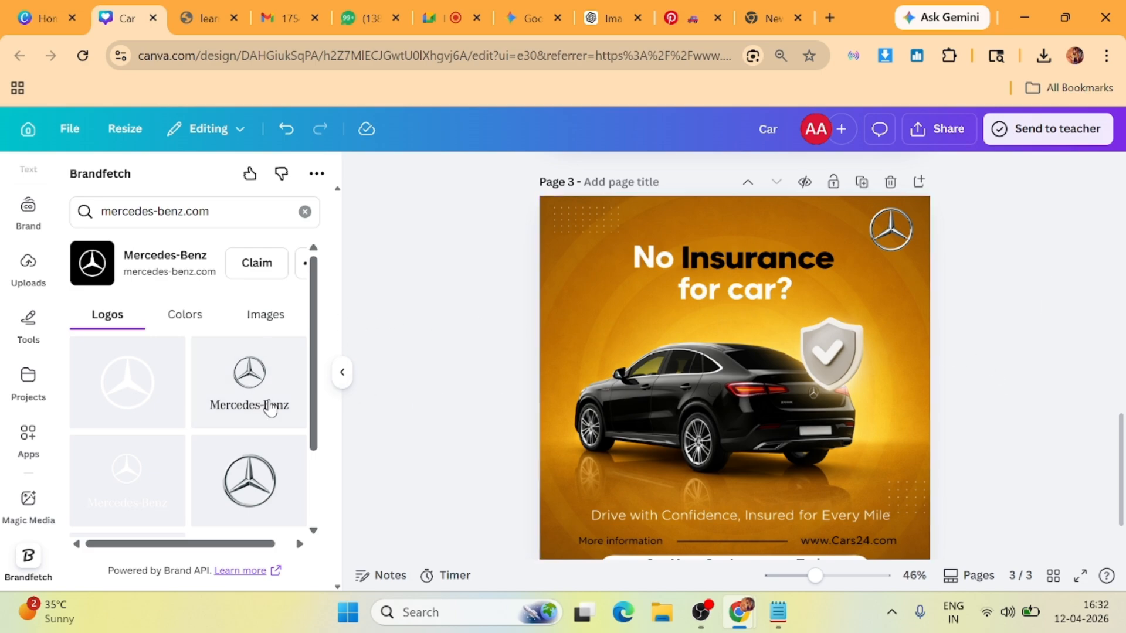
Add the Mercedes-Benz logo with the brand name, crop away its star, and place the enlarged wordmark above the headline.
{"action": "left_click", "coordinate": [243, 392]}
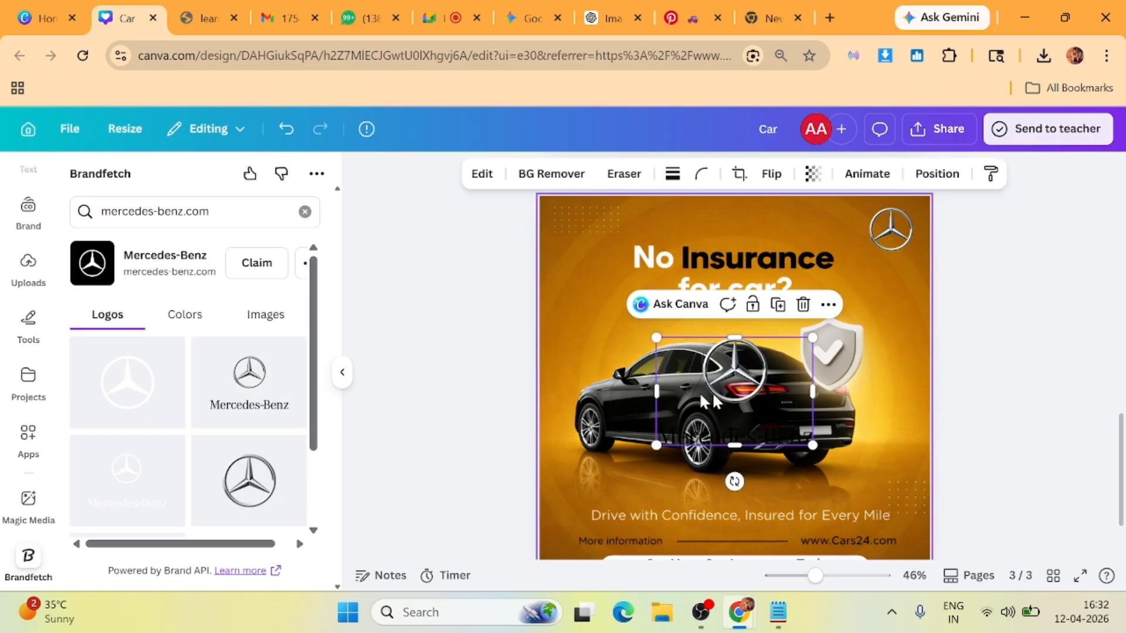
{"action": "left_click_drag", "start_coordinate": [733, 393], "coordinate": [677, 273]}
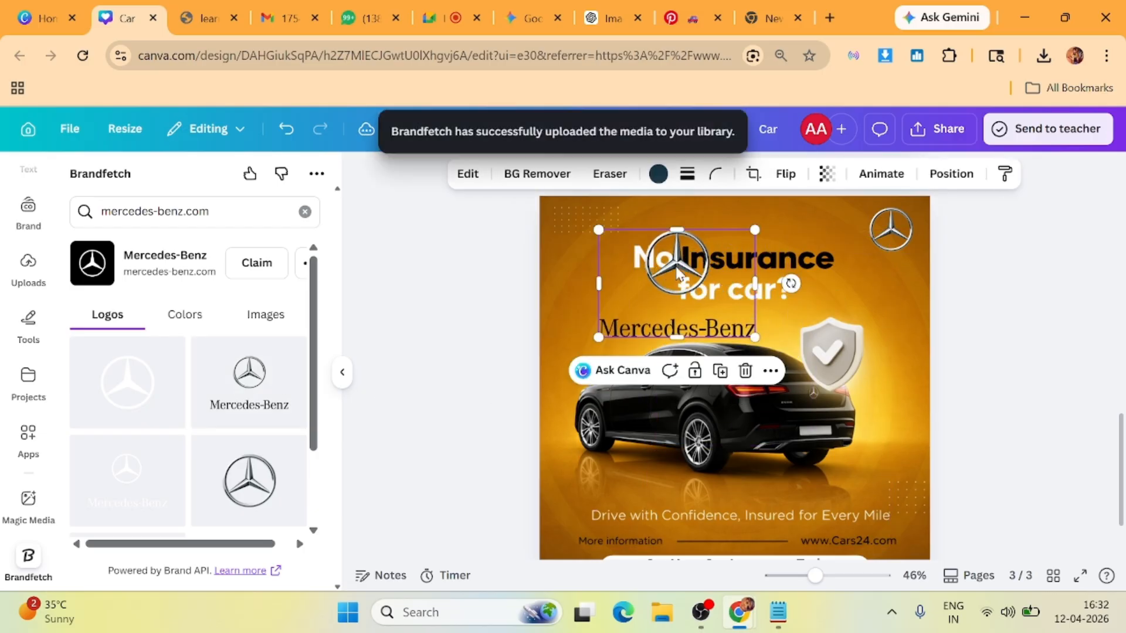
{"action": "left_click_drag", "start_coordinate": [674, 229], "coordinate": [666, 314]}
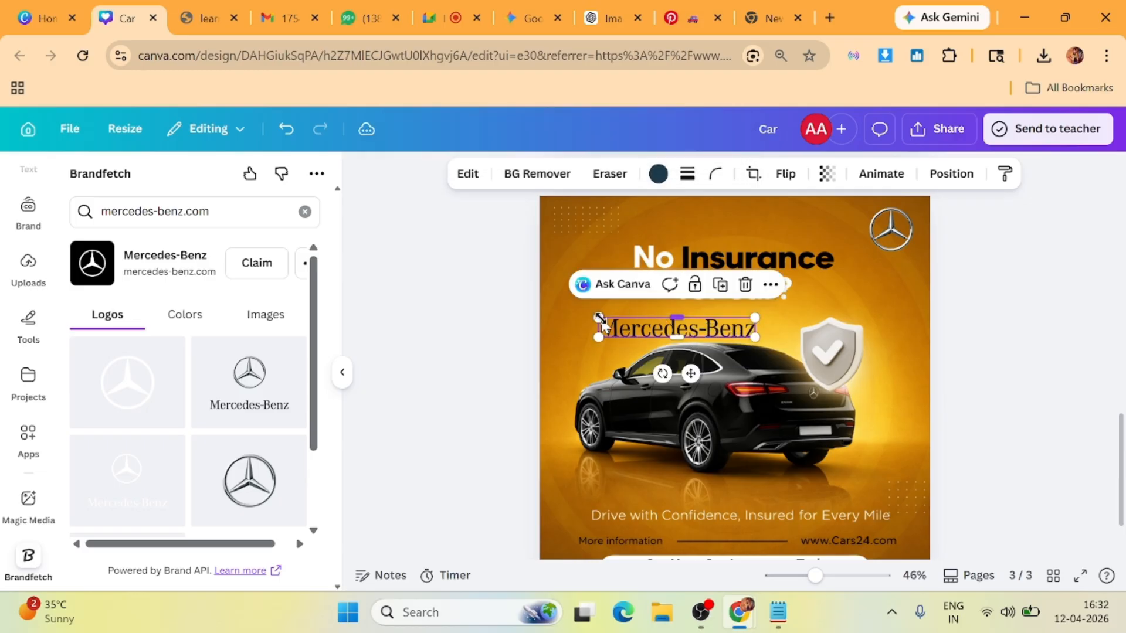
{"action": "left_click_drag", "start_coordinate": [593, 317], "coordinate": [568, 314]}
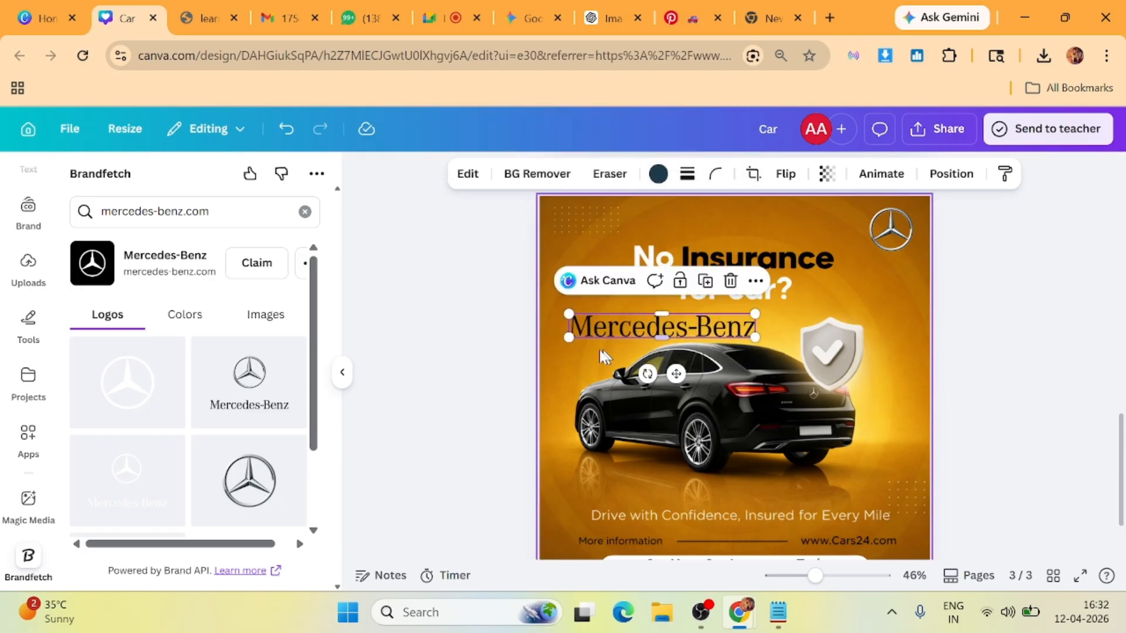
{"action": "key", "text": "Escape"}
{"action": "left_click_drag", "start_coordinate": [648, 329], "coordinate": [719, 223]}
{"action": "left_click", "coordinate": [476, 299]}
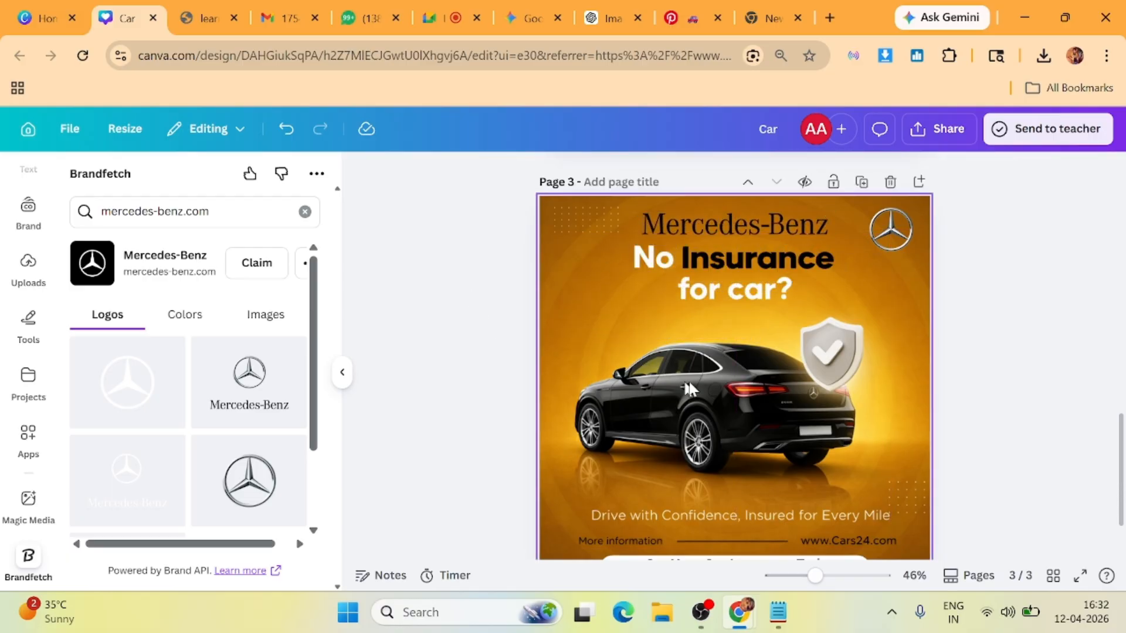
Shrink the wordmark, crop it to "Mercedes", and place it directly beneath the star logo in the banner's upper-right corner.
{"action": "left_click", "coordinate": [736, 222]}
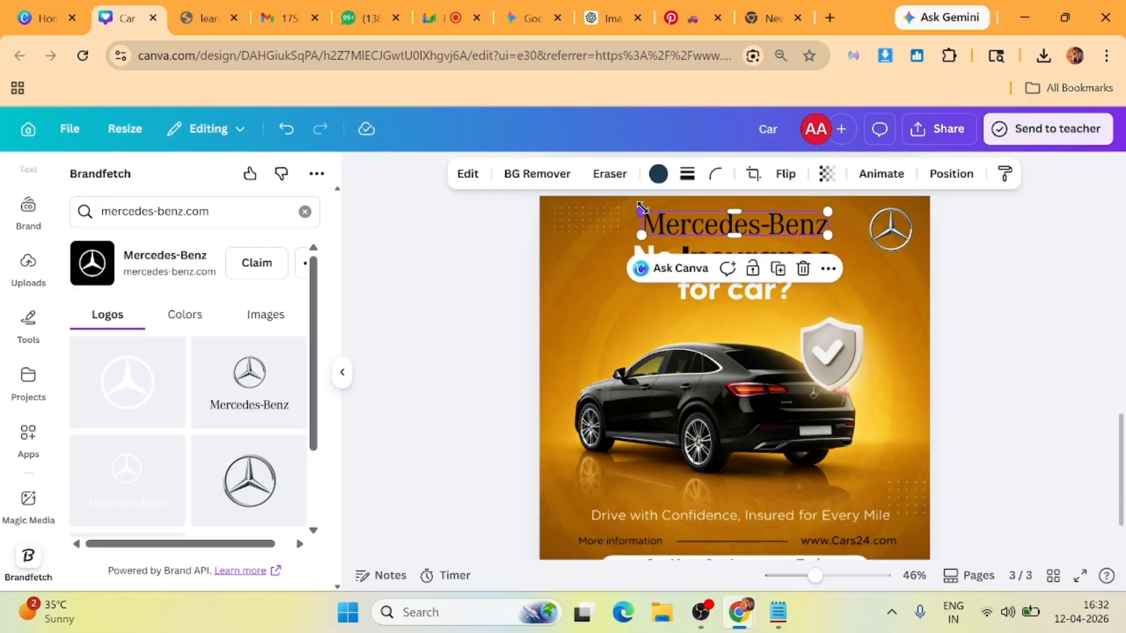
{"action": "left_click_drag", "start_coordinate": [639, 213], "coordinate": [617, 251]}
{"action": "left_click_drag", "start_coordinate": [828, 236], "coordinate": [898, 266]}
{"action": "left_click", "coordinate": [473, 289]}
{"action": "left_click_drag", "start_coordinate": [792, 252], "coordinate": [886, 260]}
{"action": "left_click", "coordinate": [1019, 284]}
{"action": "left_click", "coordinate": [1058, 318]}
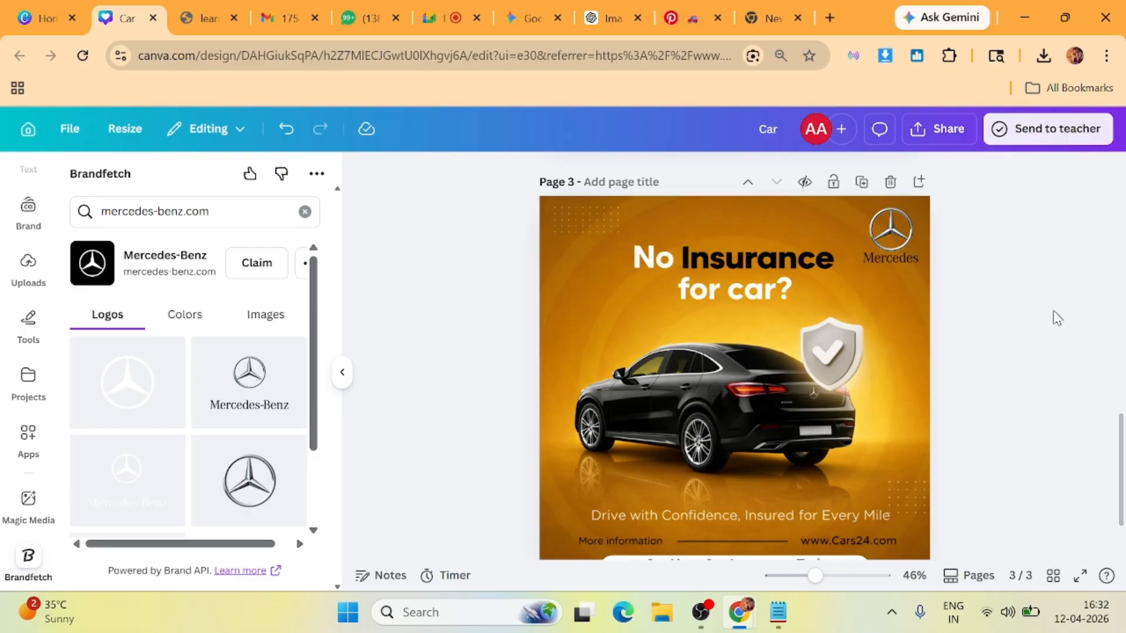
Review the page 3 banner from logo to footer and compare it with the page 2 banner above it.
{"action": "scroll", "coordinate": [435, 346], "scroll_direction": "down", "scroll_amount": 2}
{"action": "scroll", "coordinate": [434, 347], "scroll_direction": "up", "scroll_amount": 2}
{"action": "scroll", "coordinate": [637, 378], "scroll_direction": "down", "scroll_amount": 2}
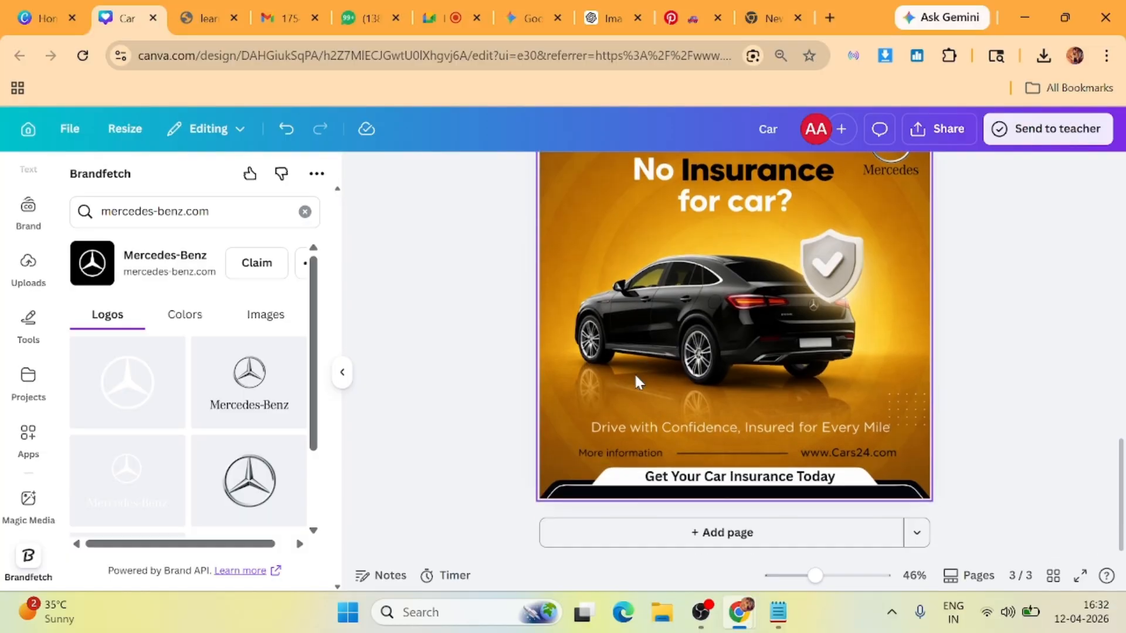
{"action": "scroll", "coordinate": [638, 383], "scroll_direction": "up", "scroll_amount": 2}
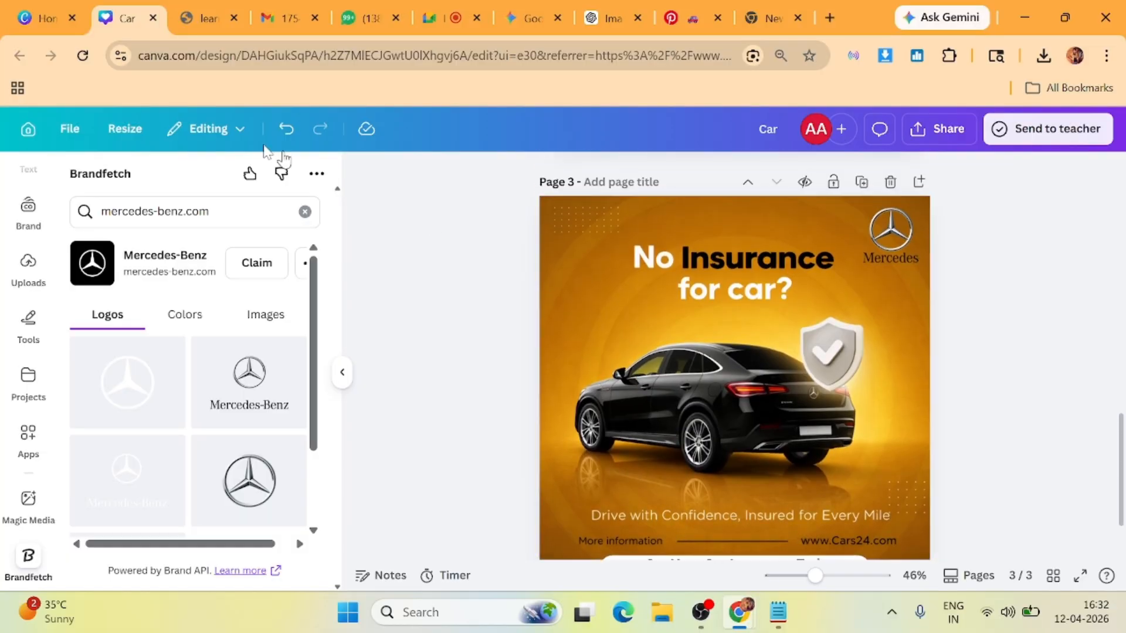
{"action": "scroll", "coordinate": [41, 296], "scroll_direction": "up", "scroll_amount": 3}
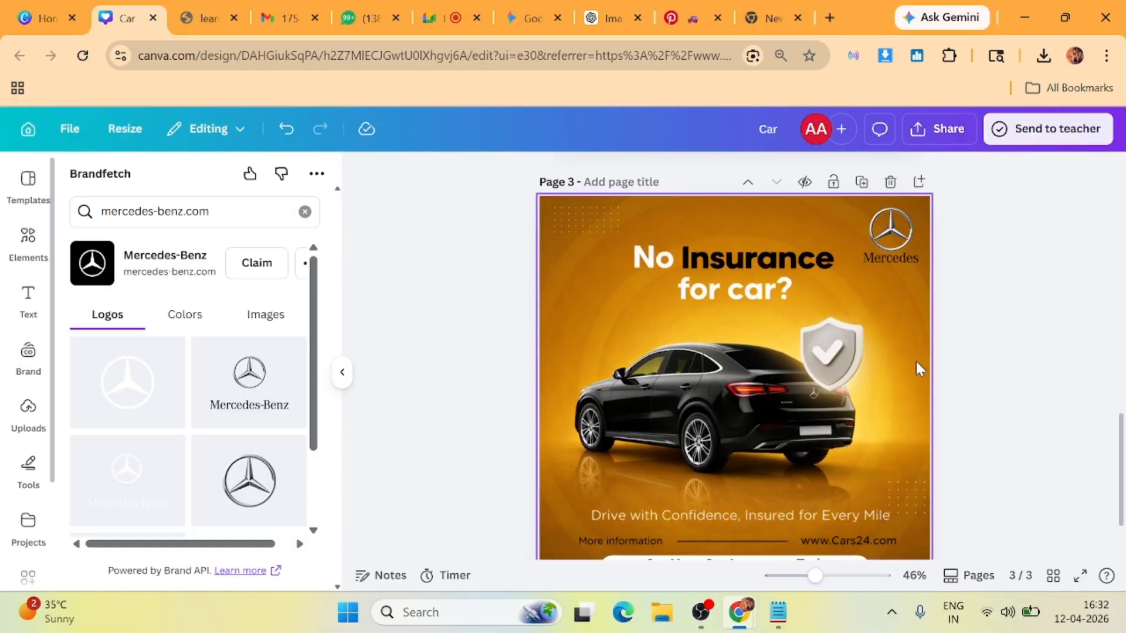
{"action": "scroll", "coordinate": [919, 370], "scroll_direction": "up", "scroll_amount": 2}
{"action": "scroll", "coordinate": [747, 410], "scroll_direction": "up", "scroll_amount": 2}
{"action": "scroll", "coordinate": [746, 410], "scroll_direction": "down", "scroll_amount": 2}
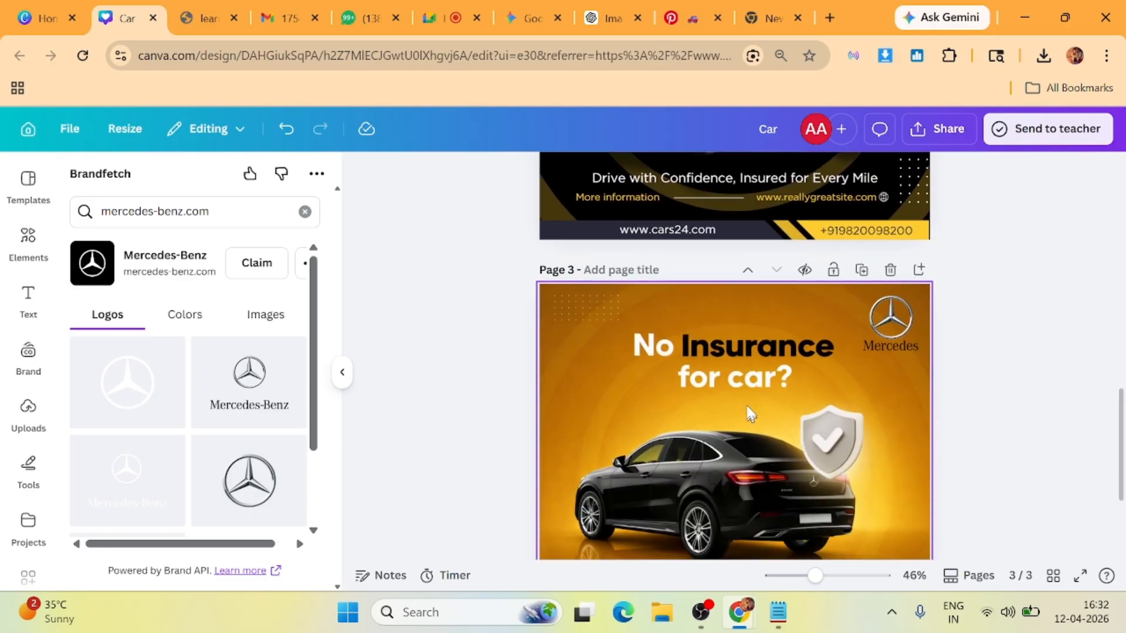
Search the elements library for "Certified icon" and narrow the results to graphics only.
{"action": "left_click", "coordinate": [28, 241]}
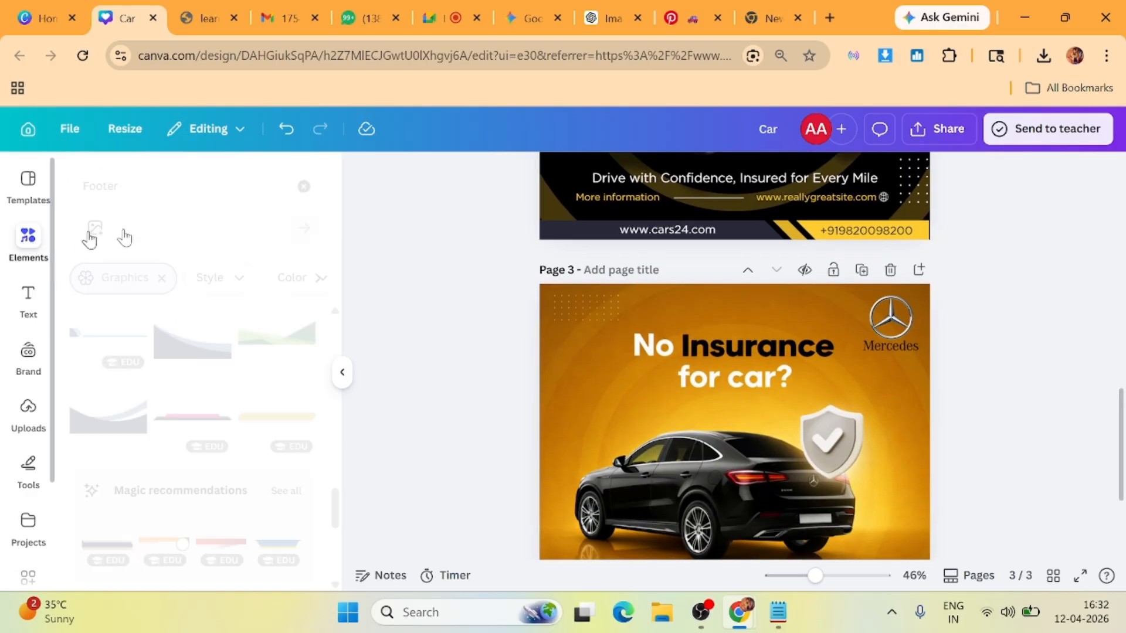
{"action": "left_click", "coordinate": [304, 187]}
{"action": "left_click", "coordinate": [213, 179]}
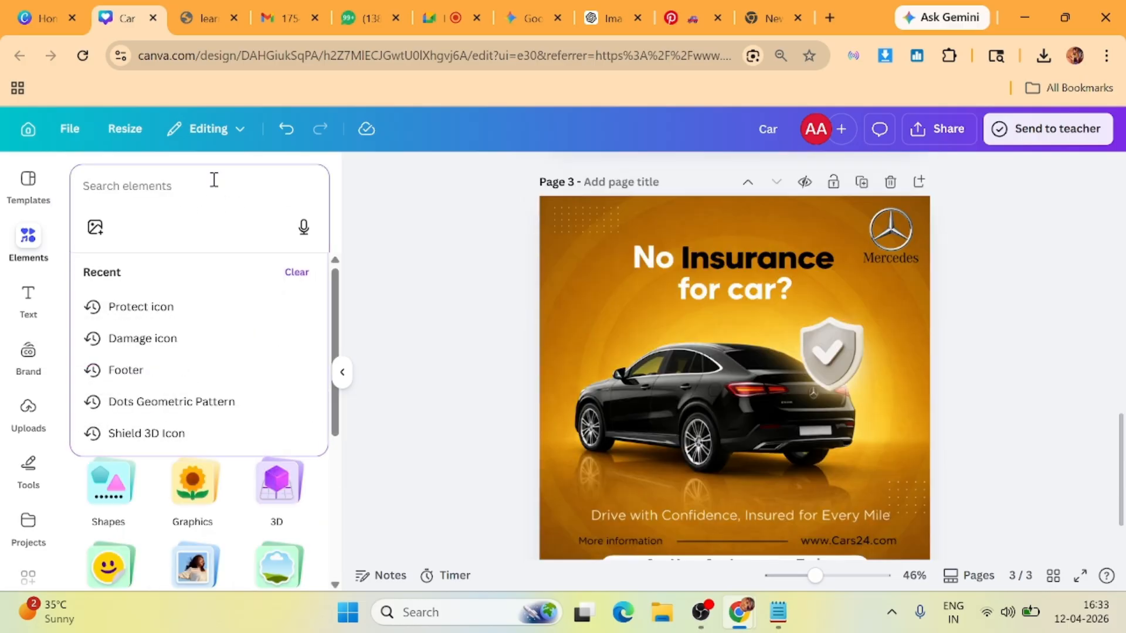
{"action": "type", "text": "ce"}
{"action": "key", "text": "BackSpace"}
{"action": "key", "text": "BackSpace"}
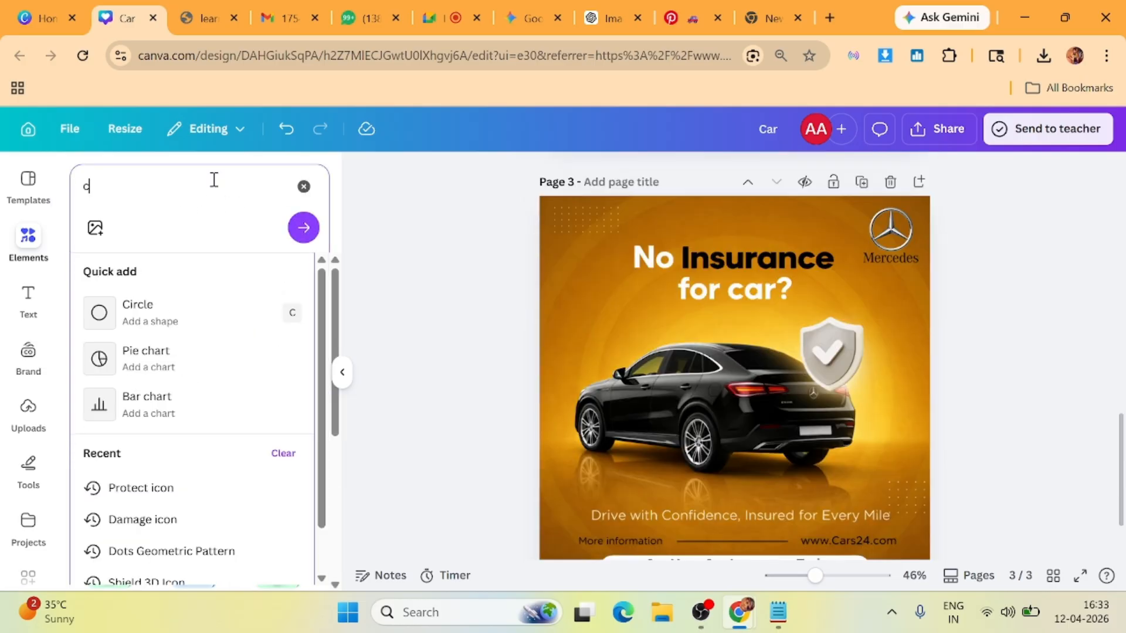
{"action": "type", "text": "Certi"}
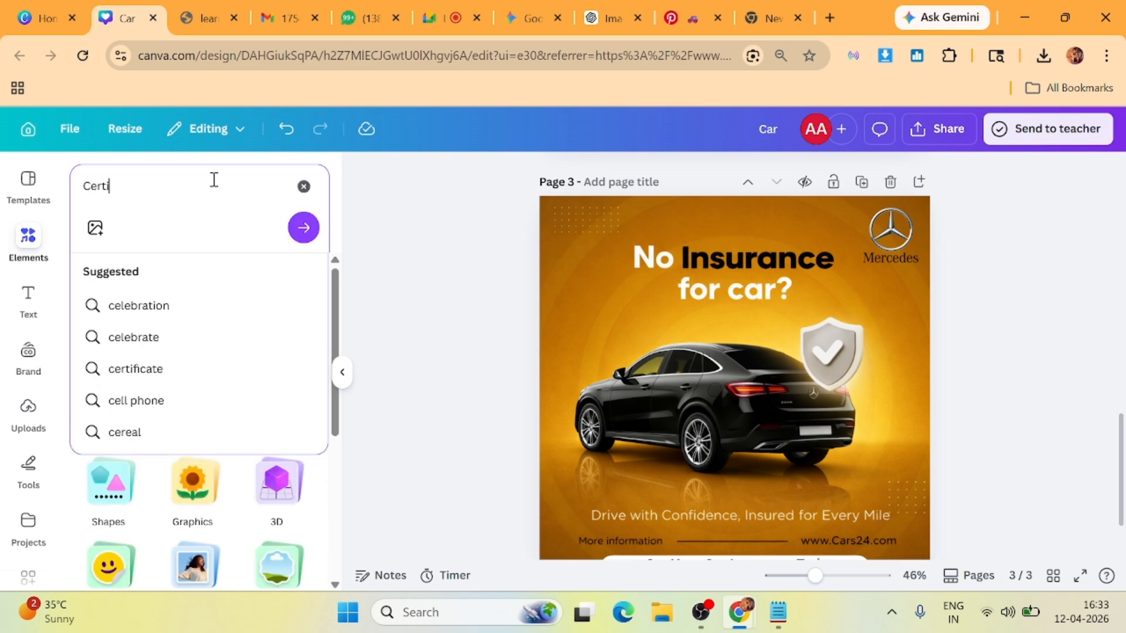
{"action": "type", "text": "fied icon"}
{"action": "key", "text": "Return"}
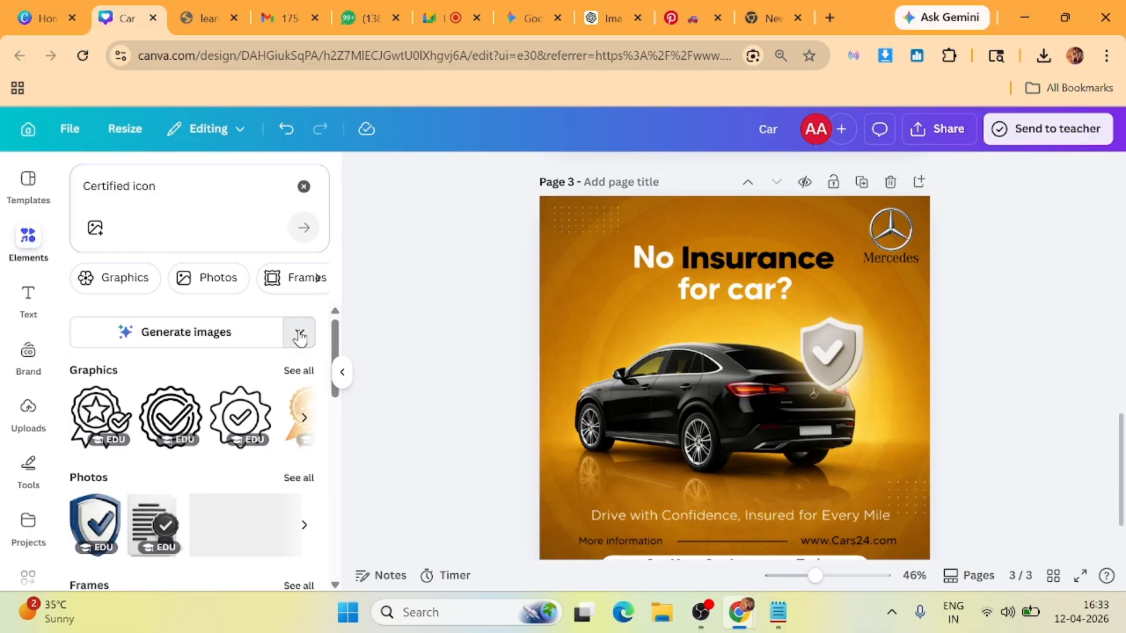
{"action": "left_click", "coordinate": [299, 332]}
{"action": "left_click", "coordinate": [284, 316]}
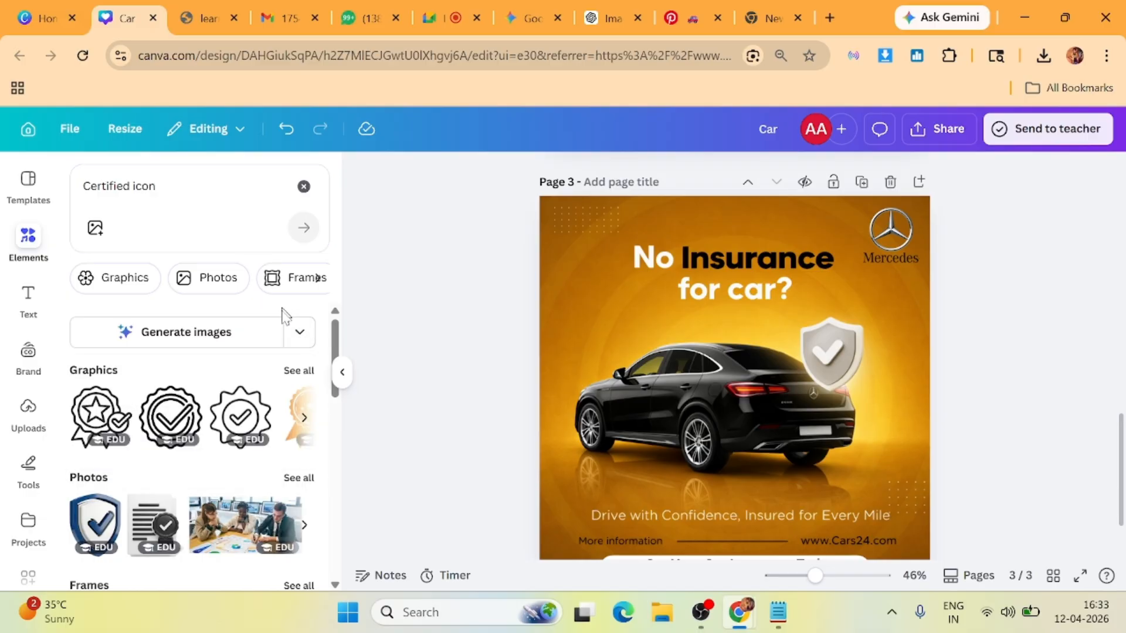
{"action": "left_click", "coordinate": [301, 372]}
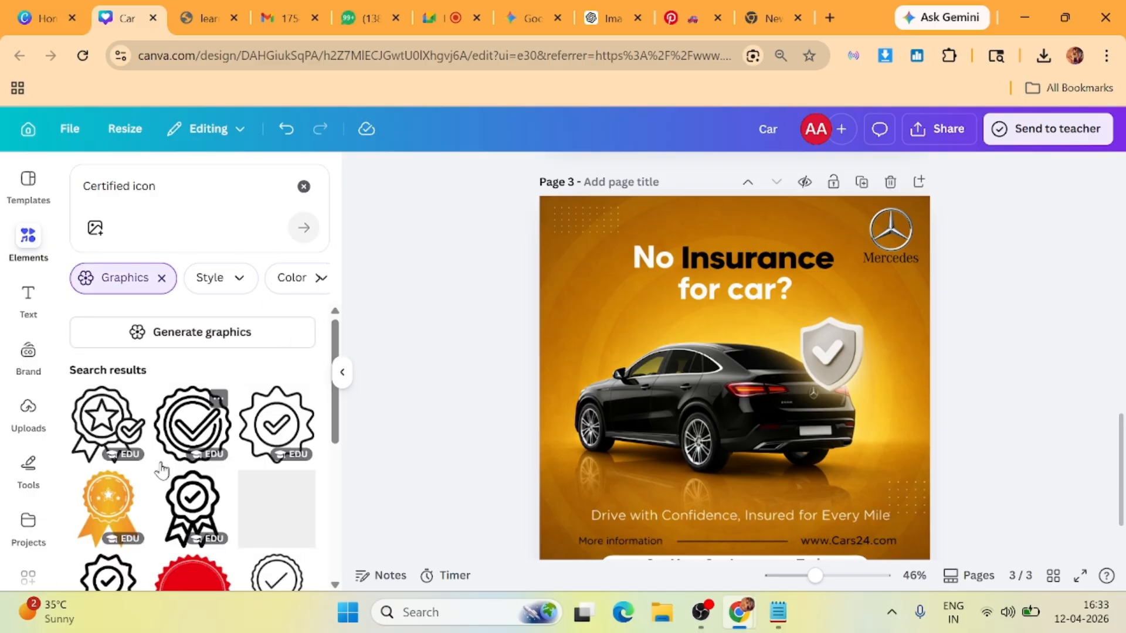
Add the green shield "CERTIFIED" badge to page 3, shrink it, and place it just right of the 3D shield.
{"action": "scroll", "coordinate": [208, 426], "scroll_direction": "down", "scroll_amount": 3}
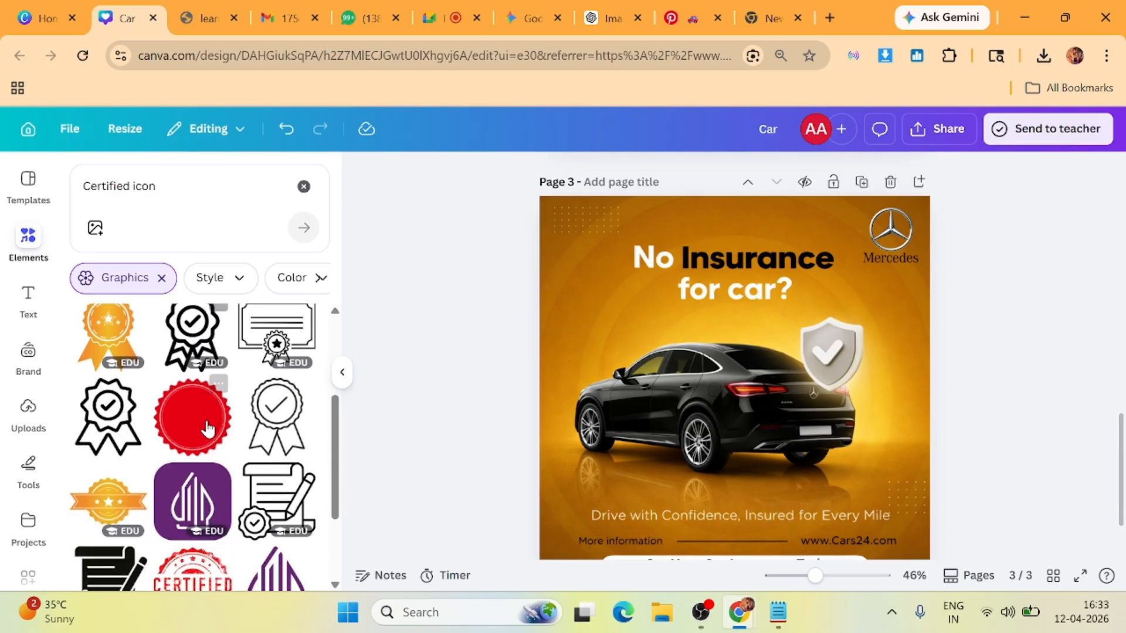
{"action": "scroll", "coordinate": [208, 427], "scroll_direction": "down", "scroll_amount": 5}
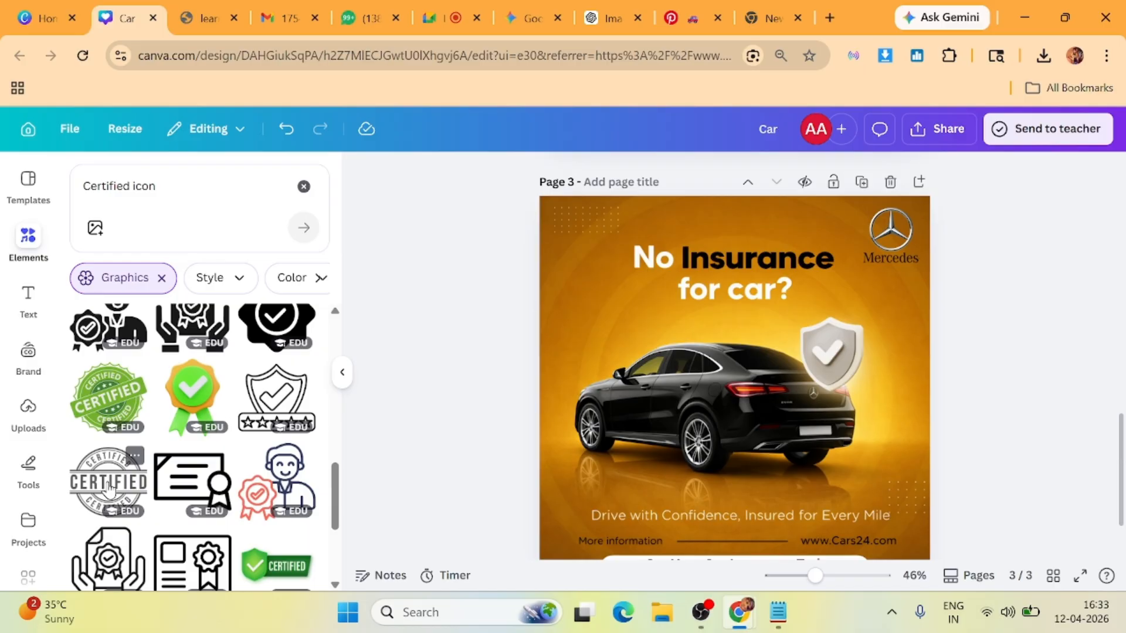
{"action": "scroll", "coordinate": [193, 487], "scroll_direction": "down", "scroll_amount": 2}
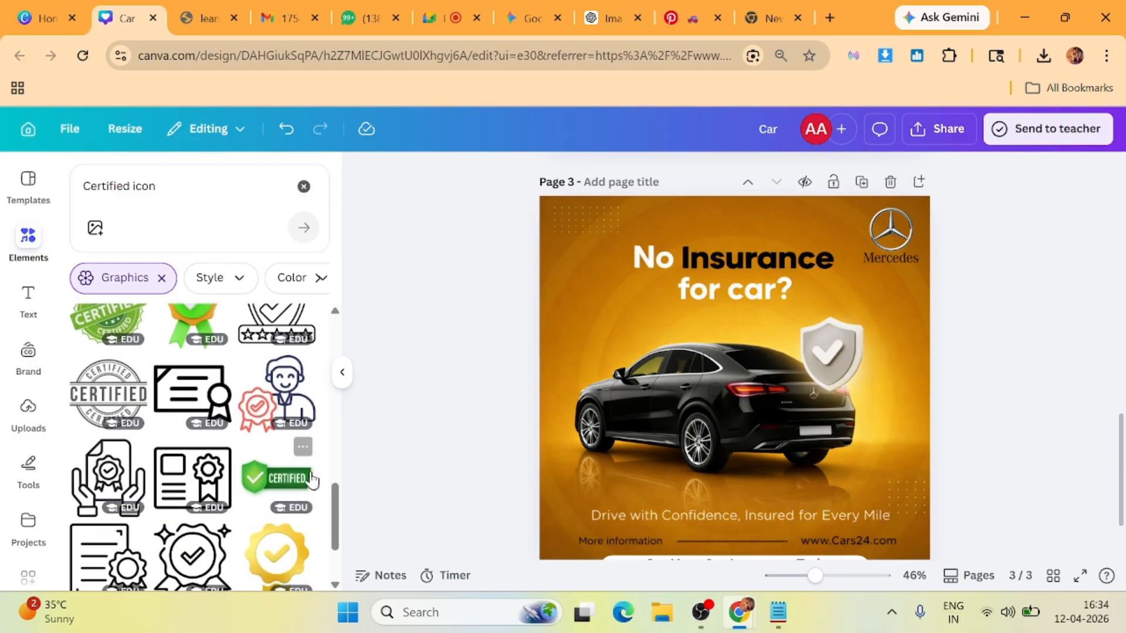
{"action": "left_click", "coordinate": [274, 487]}
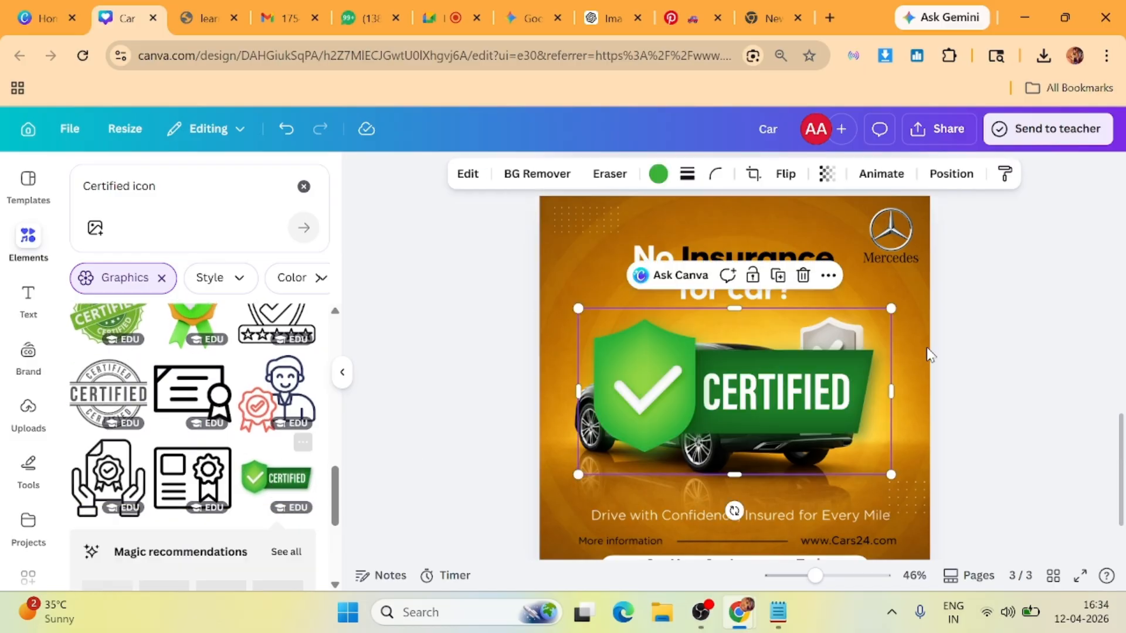
{"action": "left_click_drag", "start_coordinate": [868, 334], "coordinate": [896, 352]}
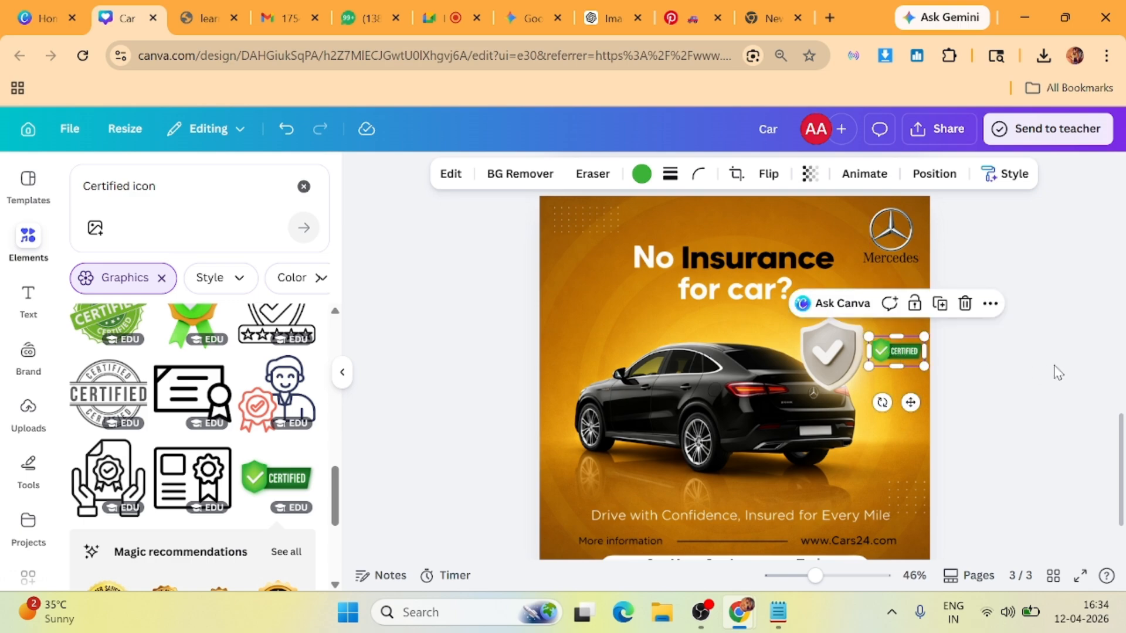
Recolor the green part of the certified badge to the near-black document color.
{"action": "left_click", "coordinate": [642, 174]}
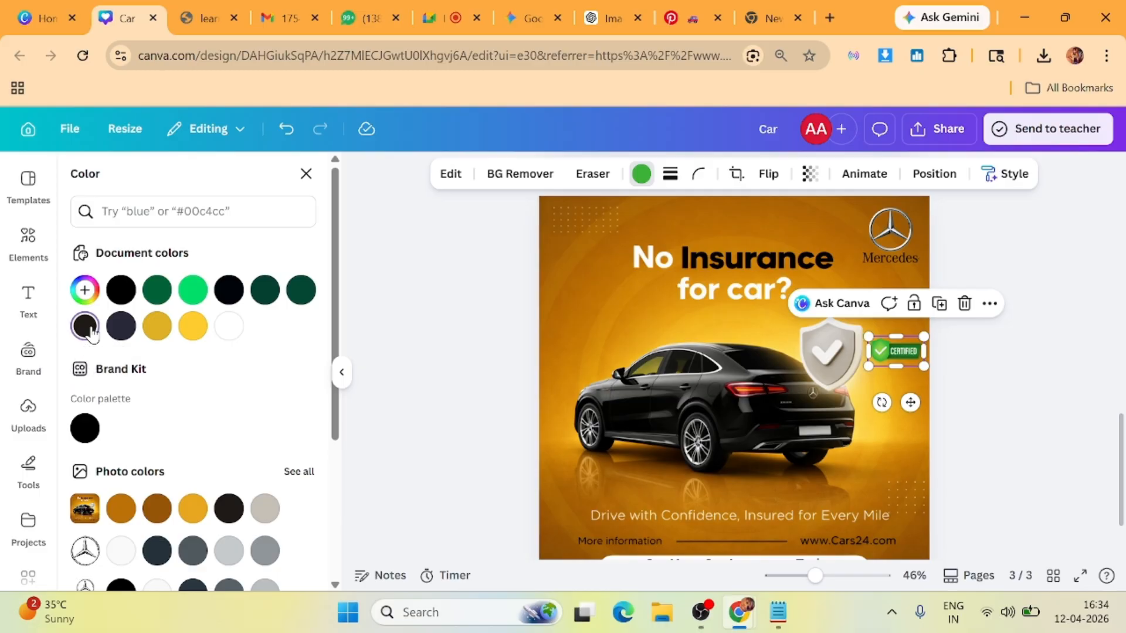
{"action": "left_click", "coordinate": [90, 332]}
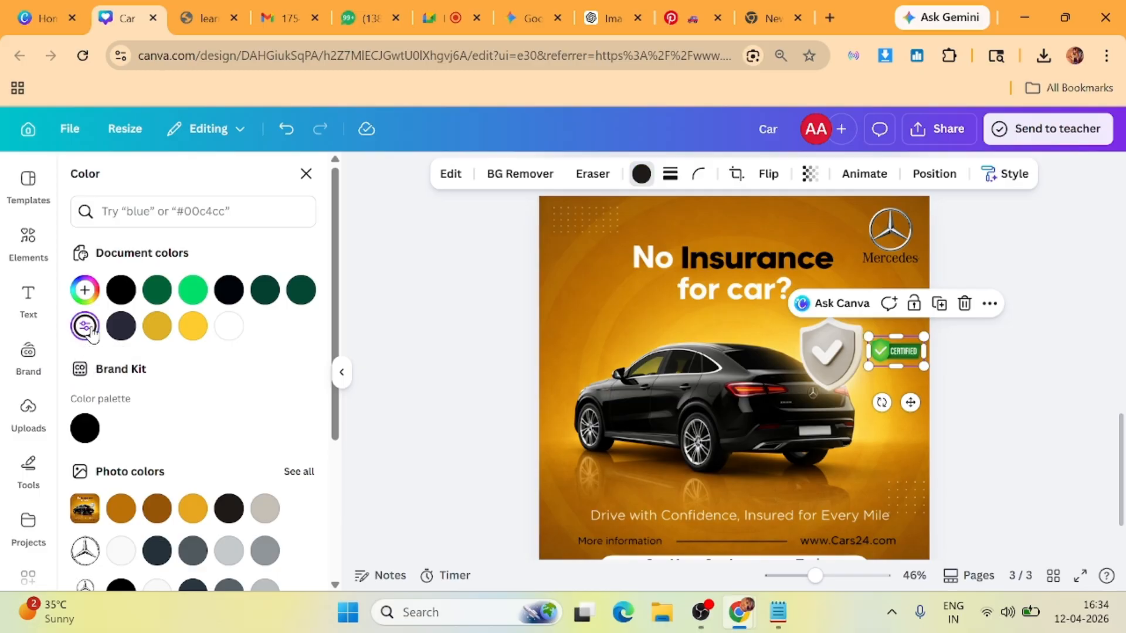
{"action": "left_click", "coordinate": [478, 295]}
{"action": "left_click", "coordinate": [895, 357]}
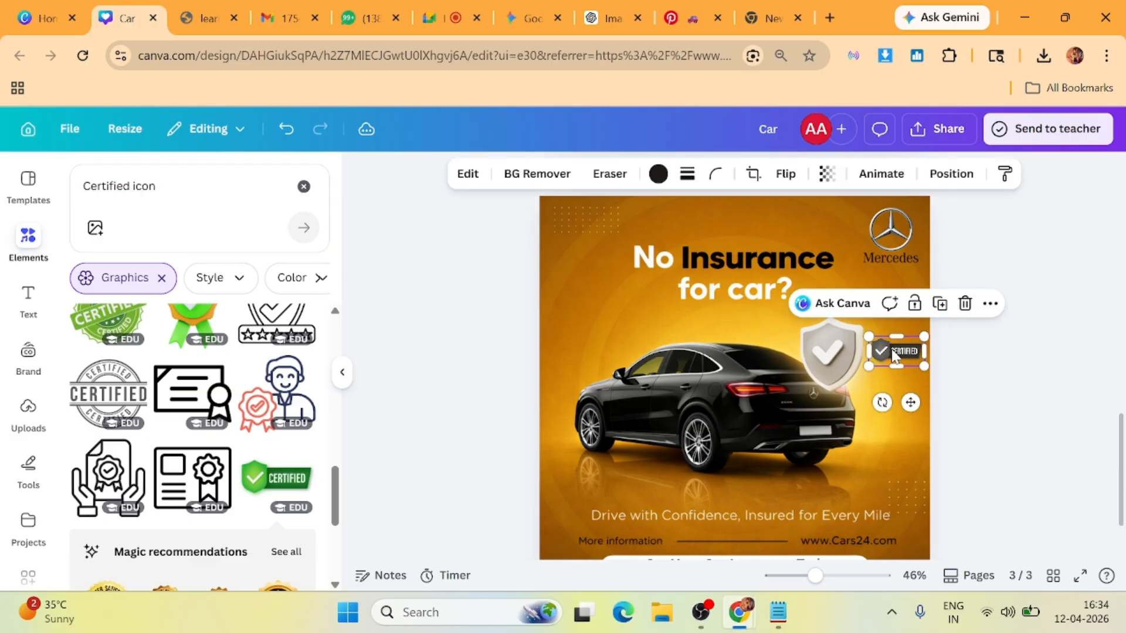
Browse further certified badge graphics and check the page 3 banner down to its footer.
{"action": "scroll", "coordinate": [219, 411], "scroll_direction": "down", "scroll_amount": 5}
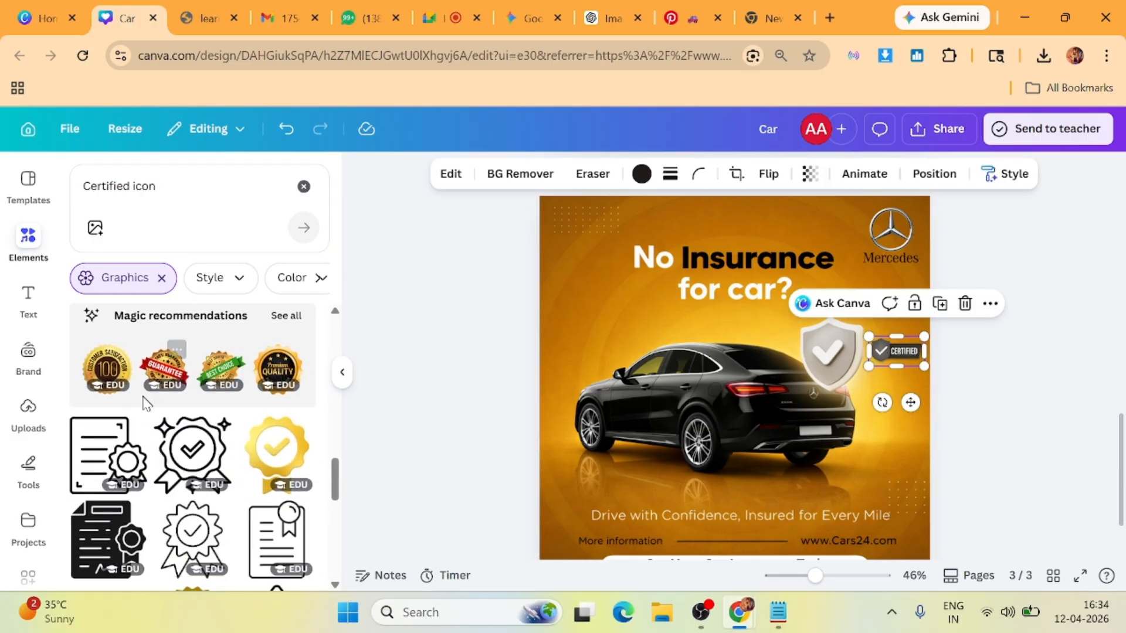
{"action": "scroll", "coordinate": [438, 384], "scroll_direction": "up", "scroll_amount": 2}
{"action": "scroll", "coordinate": [439, 384], "scroll_direction": "down", "scroll_amount": 2}
{"action": "scroll", "coordinate": [446, 387], "scroll_direction": "down", "scroll_amount": 2}
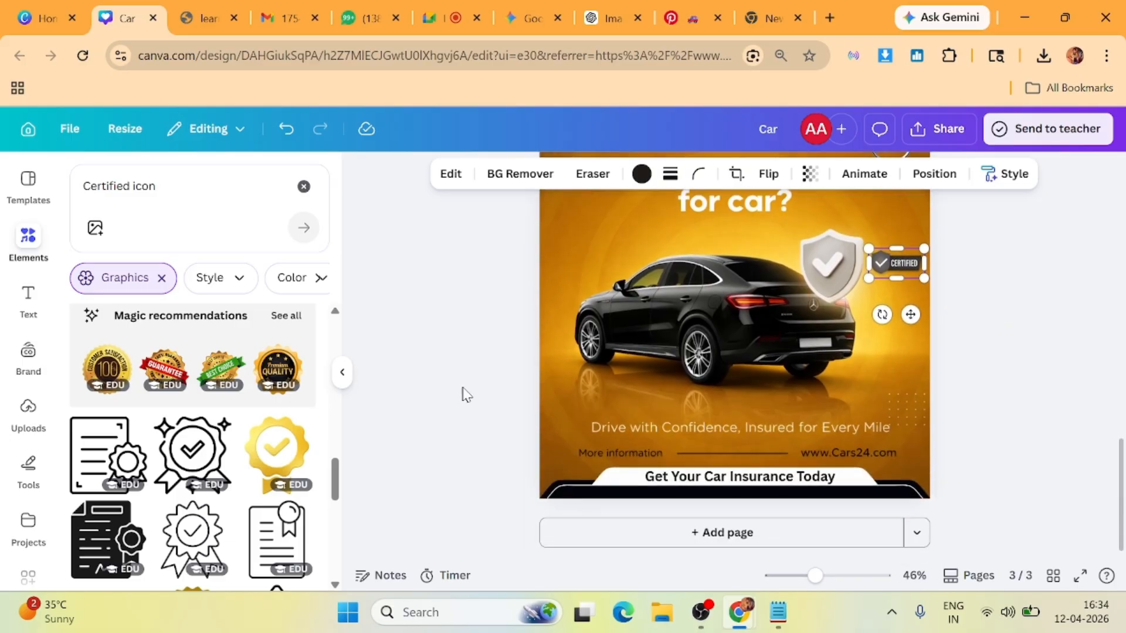
{"action": "scroll", "coordinate": [527, 369], "scroll_direction": "up", "scroll_amount": 2}
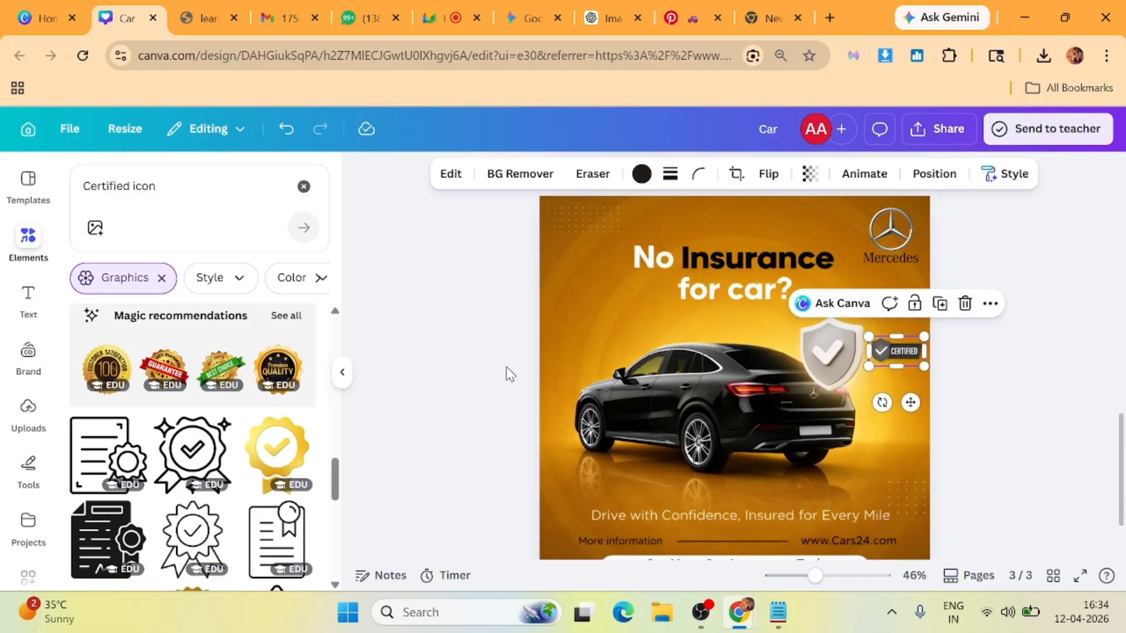
{"action": "left_click", "coordinate": [506, 367]}
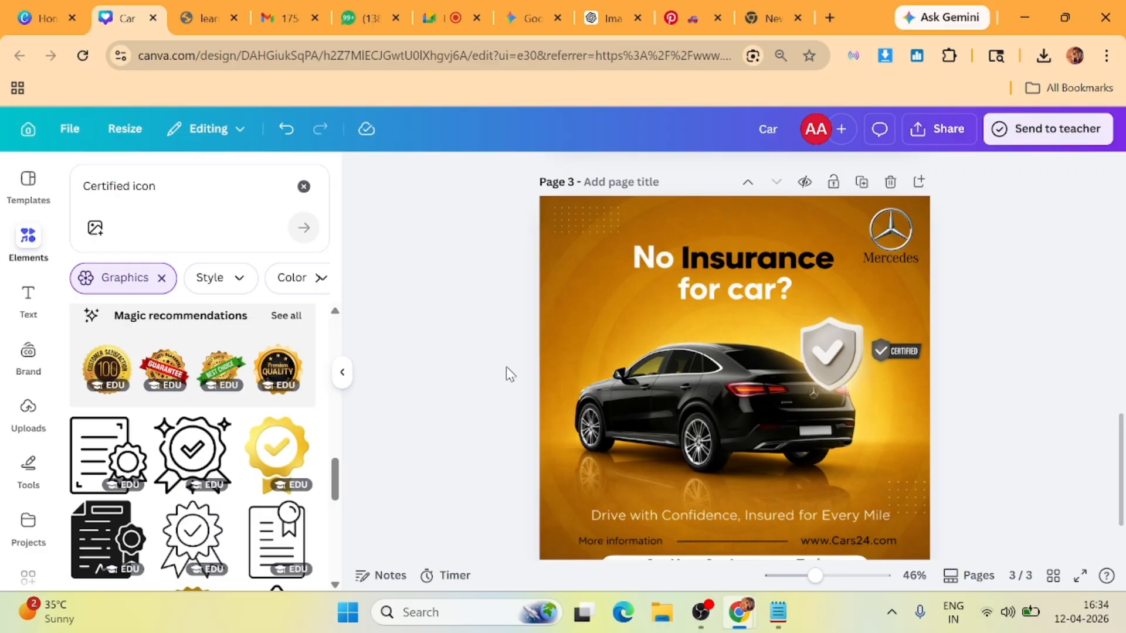
{"action": "key", "text": "ctrl+alt+p"}
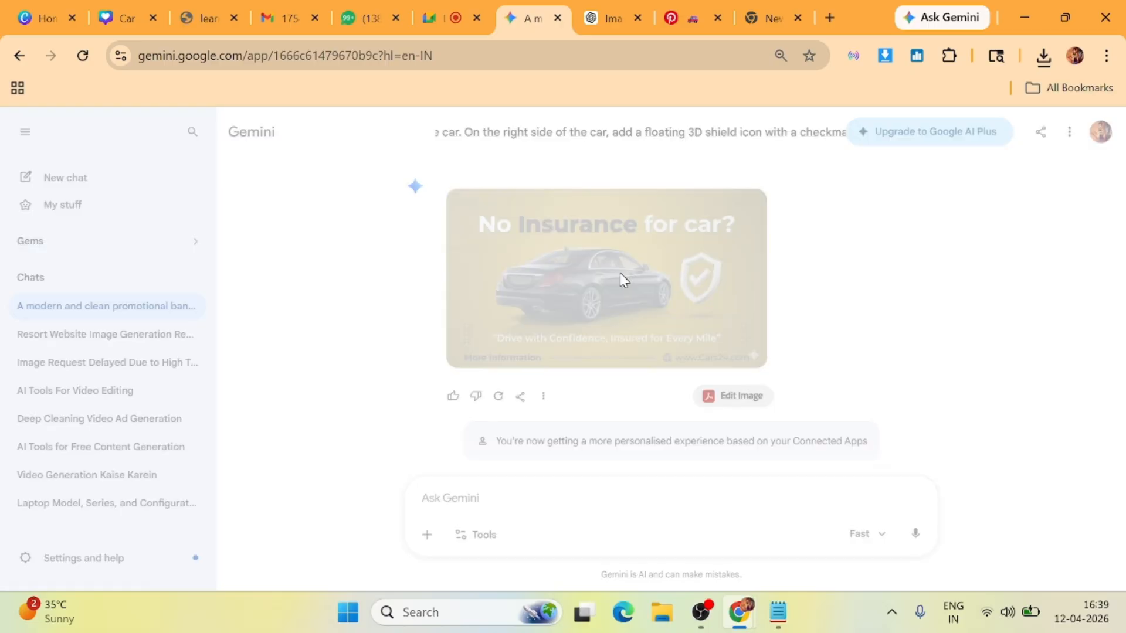
Enlarge the generated car insurance banner in Gemini and search Google for "Car 24" in a new browser tab.
{"action": "left_click", "coordinate": [620, 276]}
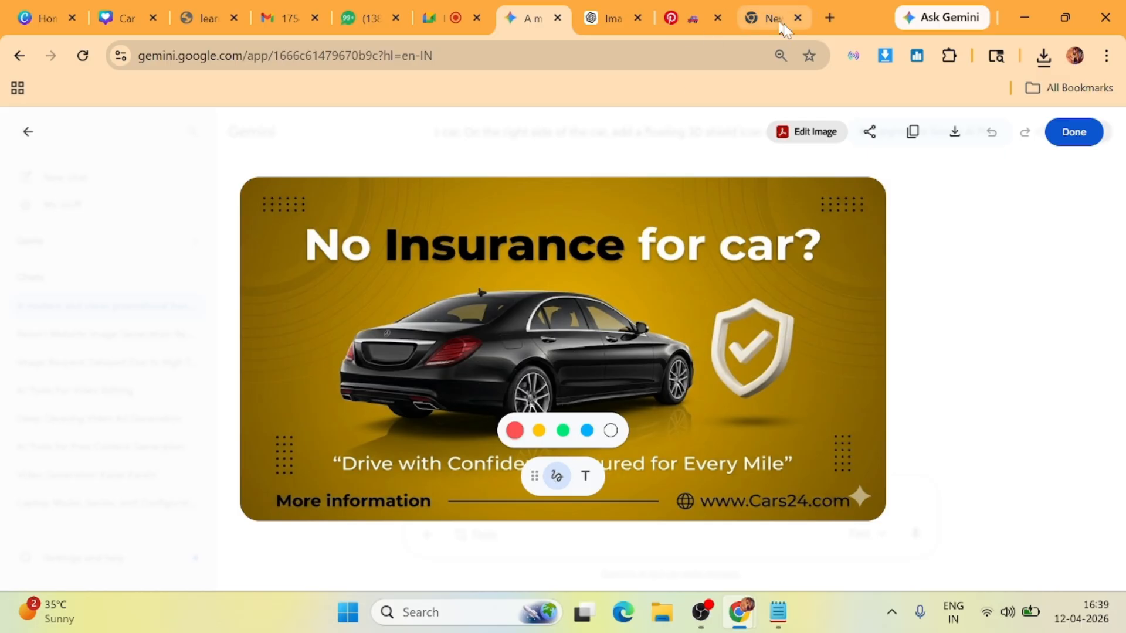
{"action": "left_click", "coordinate": [829, 17]}
{"action": "left_click", "coordinate": [498, 362]}
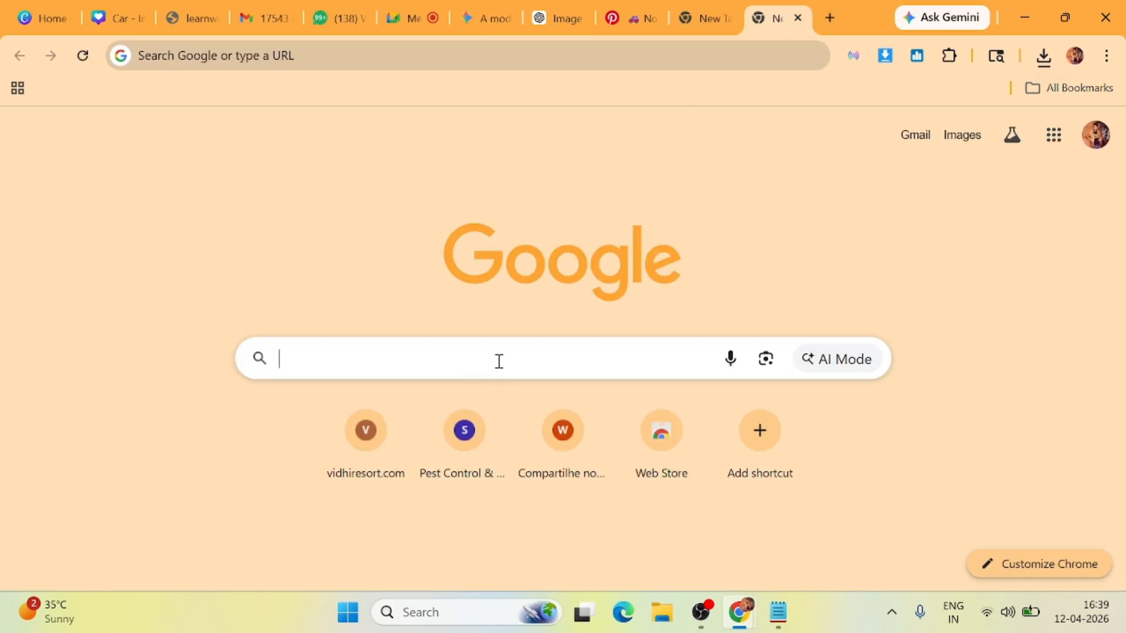
{"action": "type", "text": "Car"}
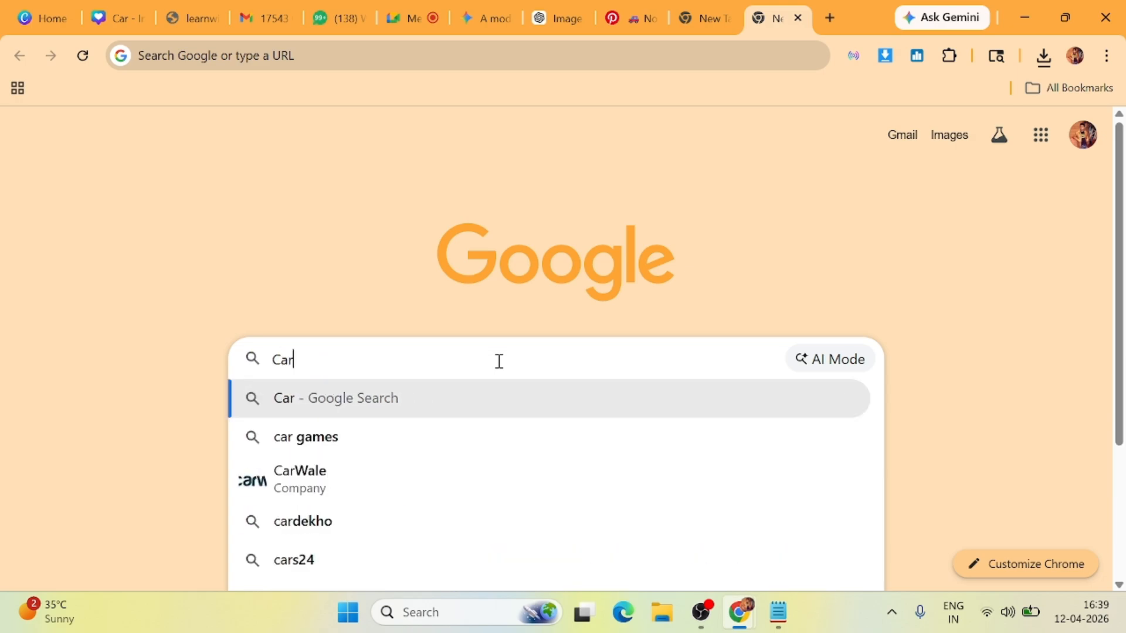
{"action": "type", "text": " 24"}
{"action": "key", "text": "Return"}
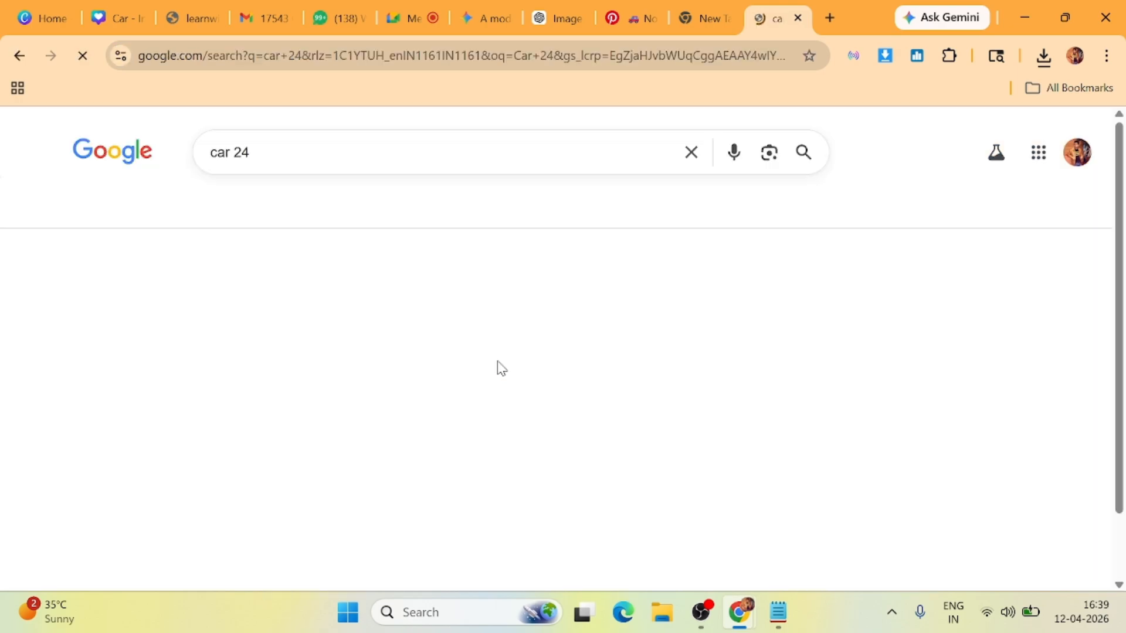
Open the Cars24 website from the search results, dismiss its app download popup, and look through the home page.
{"action": "scroll", "coordinate": [83, 446], "scroll_direction": "down", "scroll_amount": 7}
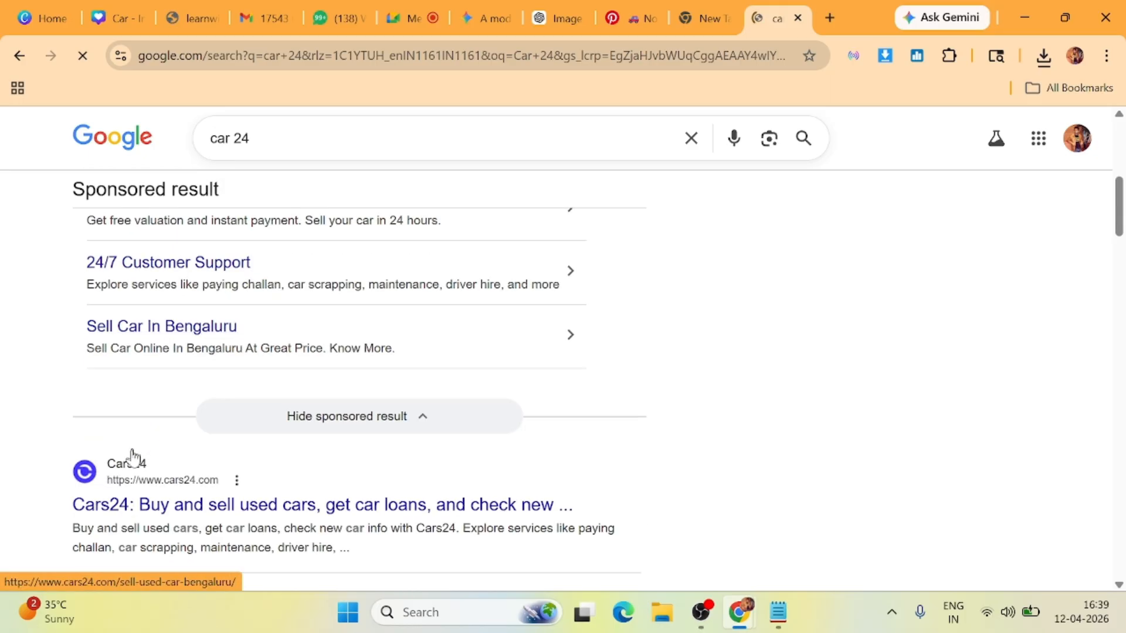
{"action": "left_click", "coordinate": [122, 506]}
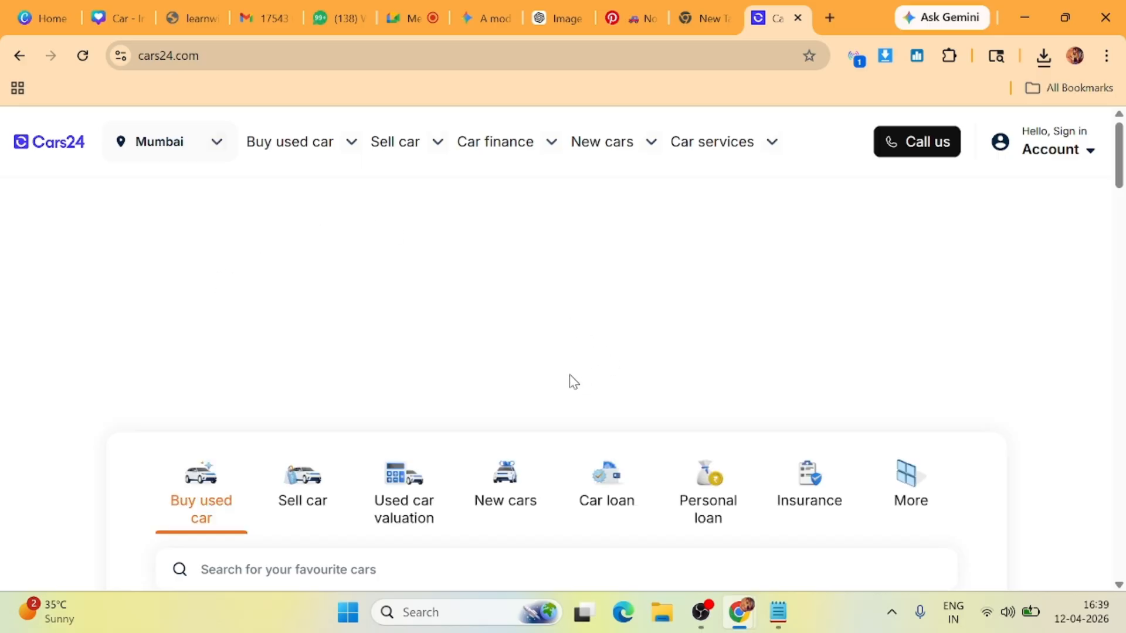
{"action": "scroll", "coordinate": [568, 330], "scroll_direction": "down", "scroll_amount": 3}
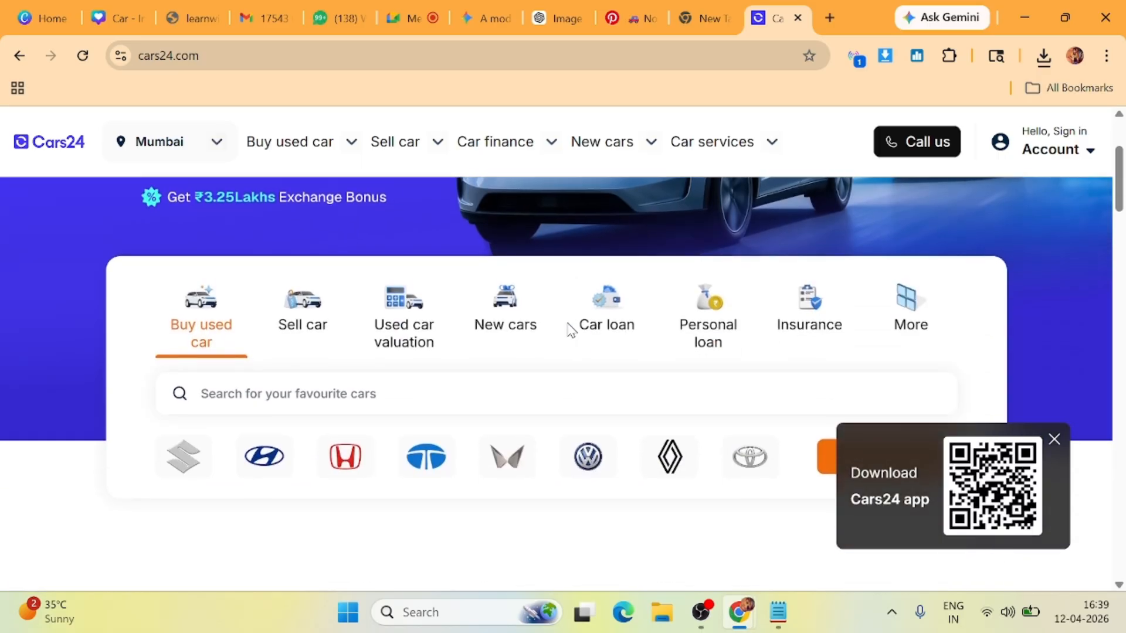
{"action": "scroll", "coordinate": [567, 330], "scroll_direction": "up", "scroll_amount": 3}
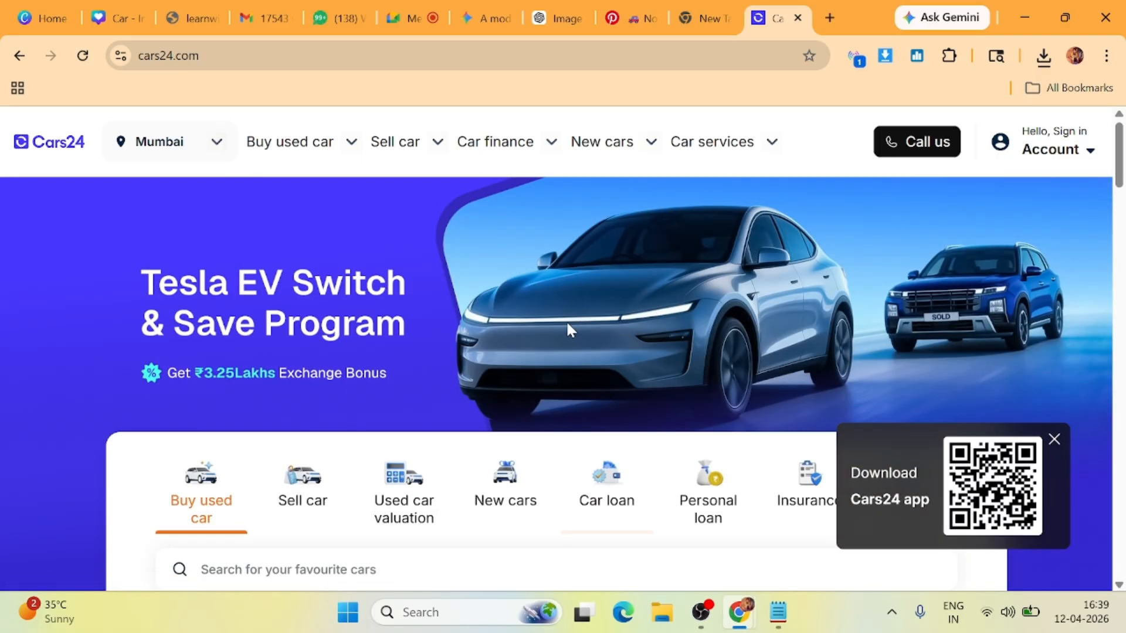
{"action": "left_click", "coordinate": [1054, 439]}
{"action": "scroll", "coordinate": [521, 299], "scroll_direction": "down", "scroll_amount": 15}
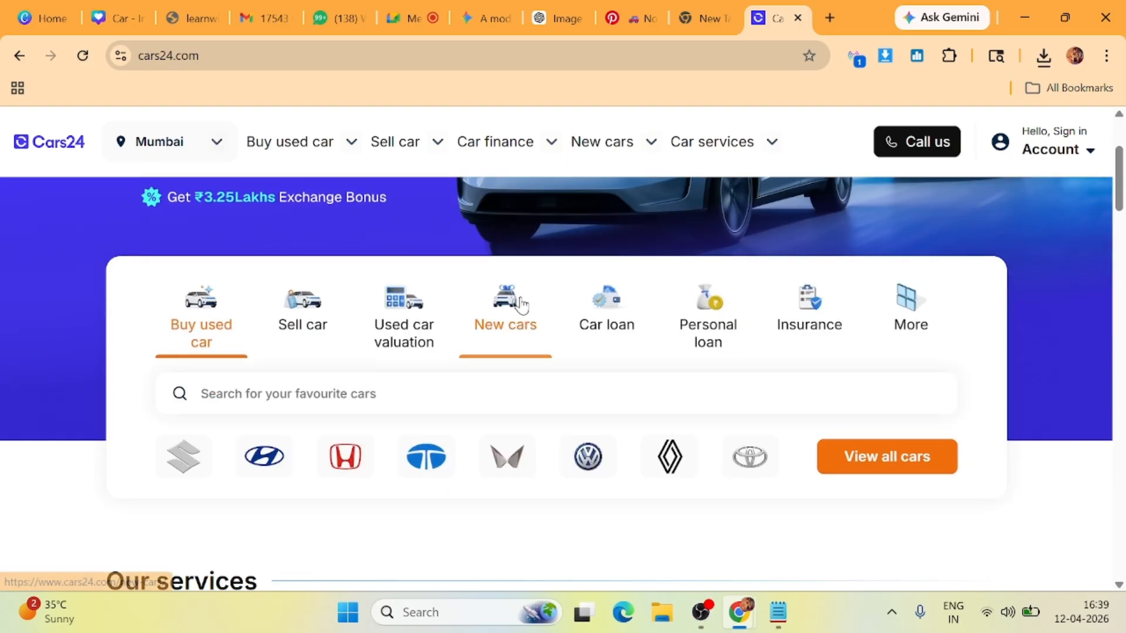
{"action": "scroll", "coordinate": [520, 299], "scroll_direction": "down", "scroll_amount": 5}
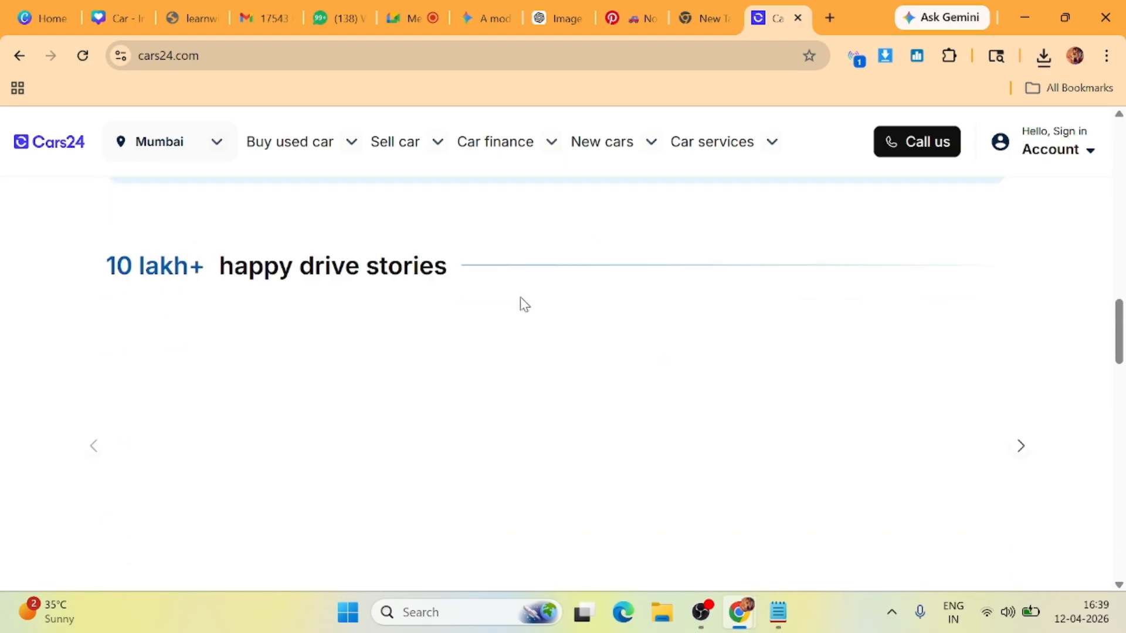
{"action": "scroll", "coordinate": [520, 299], "scroll_direction": "up", "scroll_amount": 1}
{"action": "scroll", "coordinate": [520, 297], "scroll_direction": "up", "scroll_amount": 18}
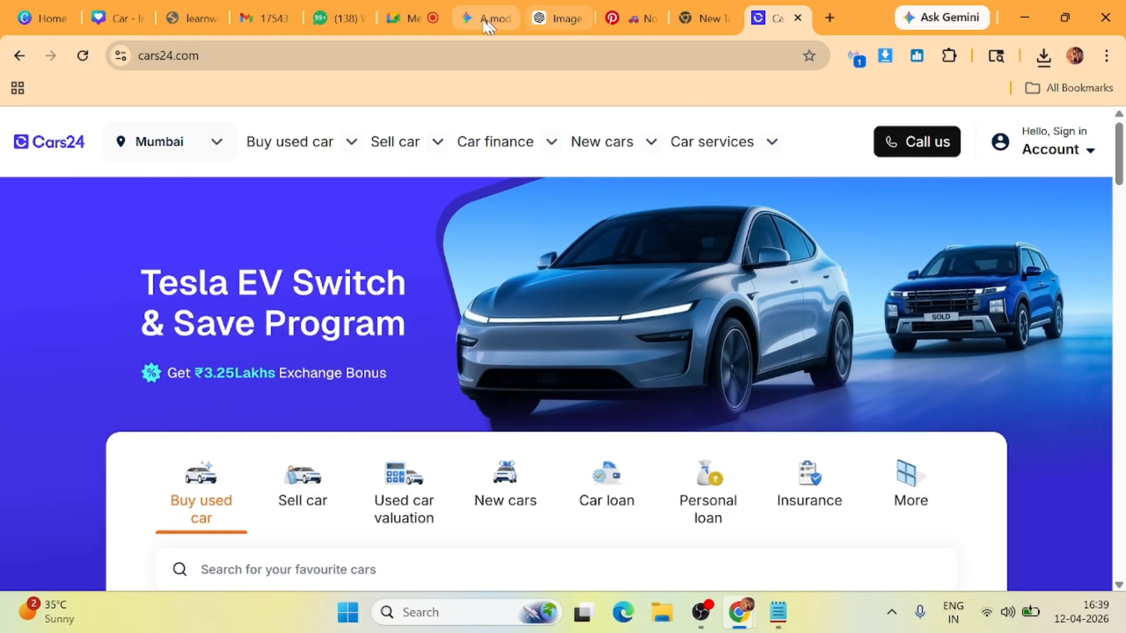
Return to Gemini, close the enlarged banner, and expand the full car insurance banner prompt.
{"action": "left_click", "coordinate": [482, 18]}
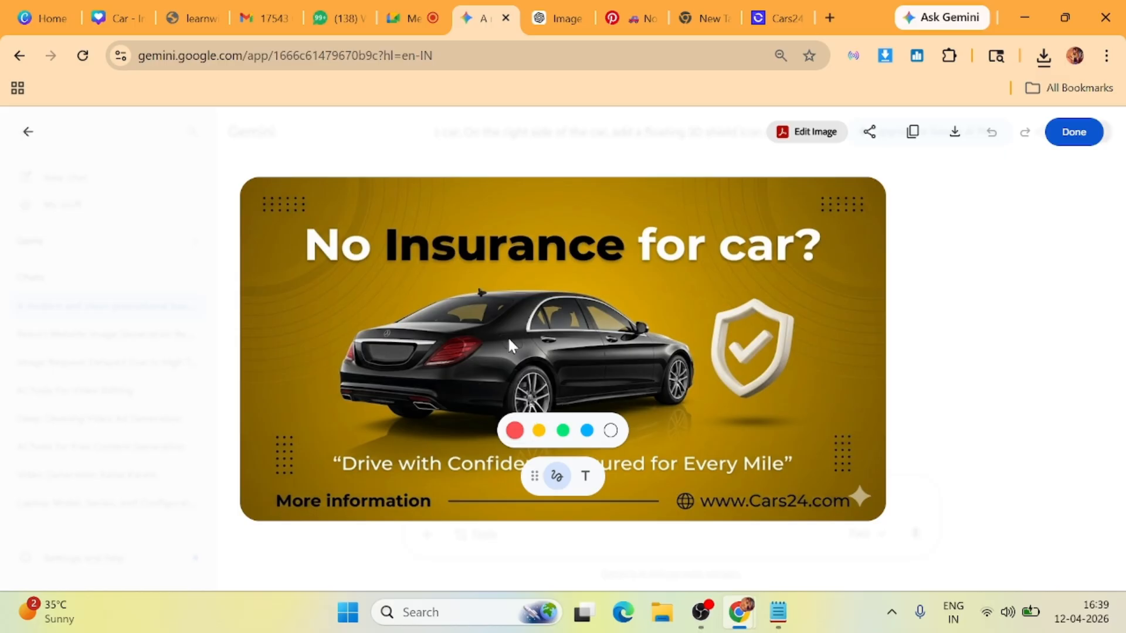
{"action": "left_click", "coordinate": [29, 132]}
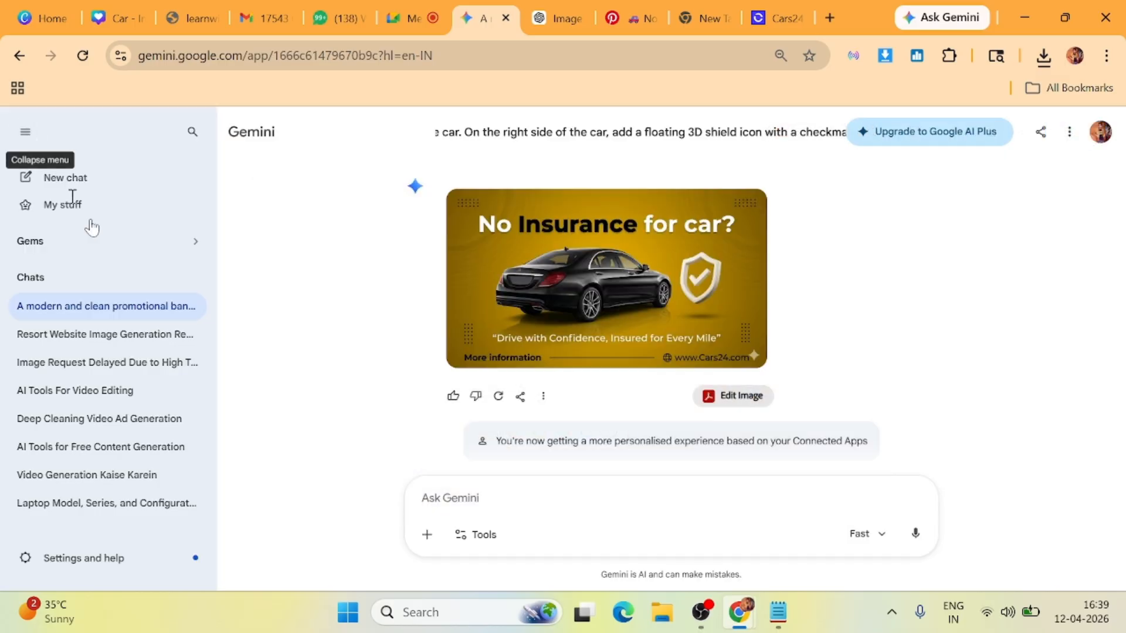
{"action": "scroll", "coordinate": [674, 341], "scroll_direction": "up", "scroll_amount": 2}
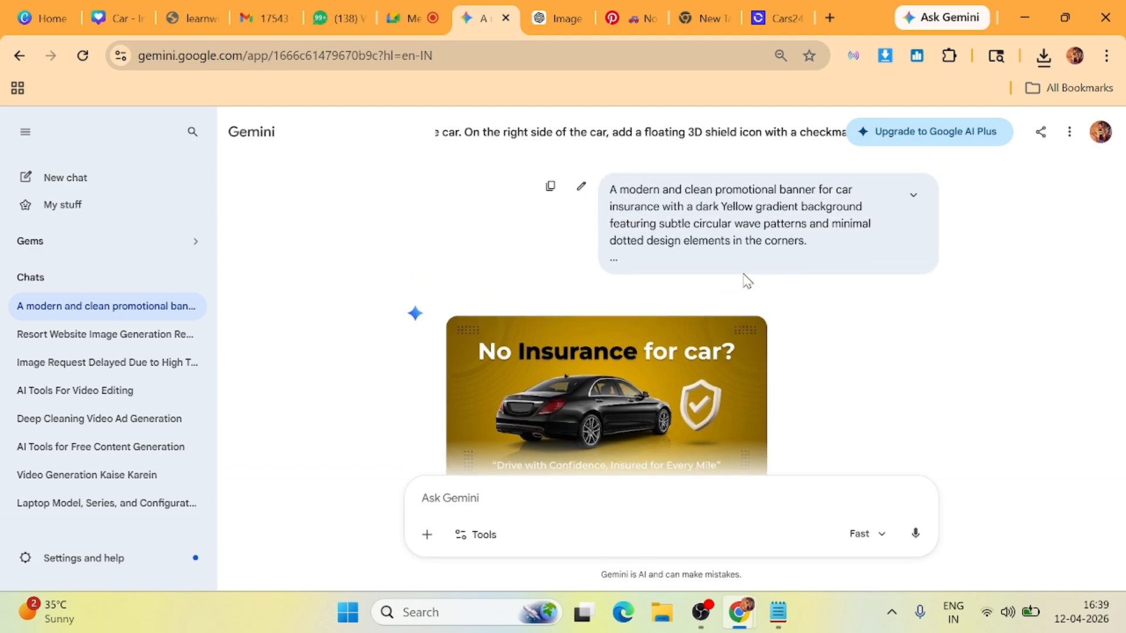
{"action": "left_click", "coordinate": [914, 197]}
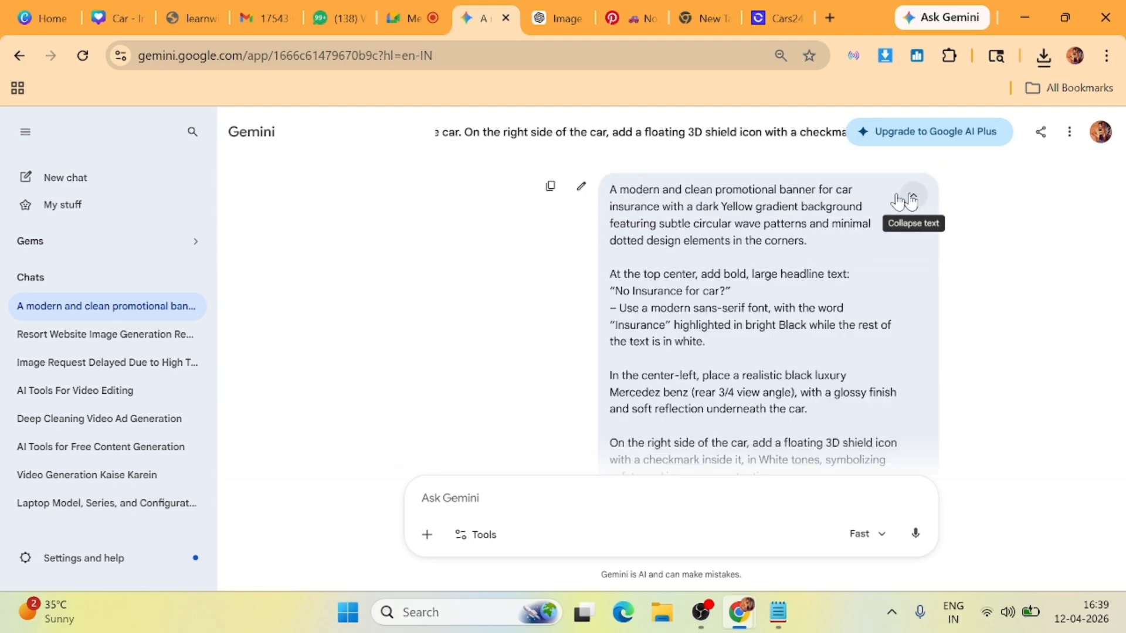
Edit the car insurance banner prompt, replacing the closing line "Generate Image Now" with "Image Size Should Be 1080 by 1080 Pixel".
{"action": "left_click", "coordinate": [591, 197]}
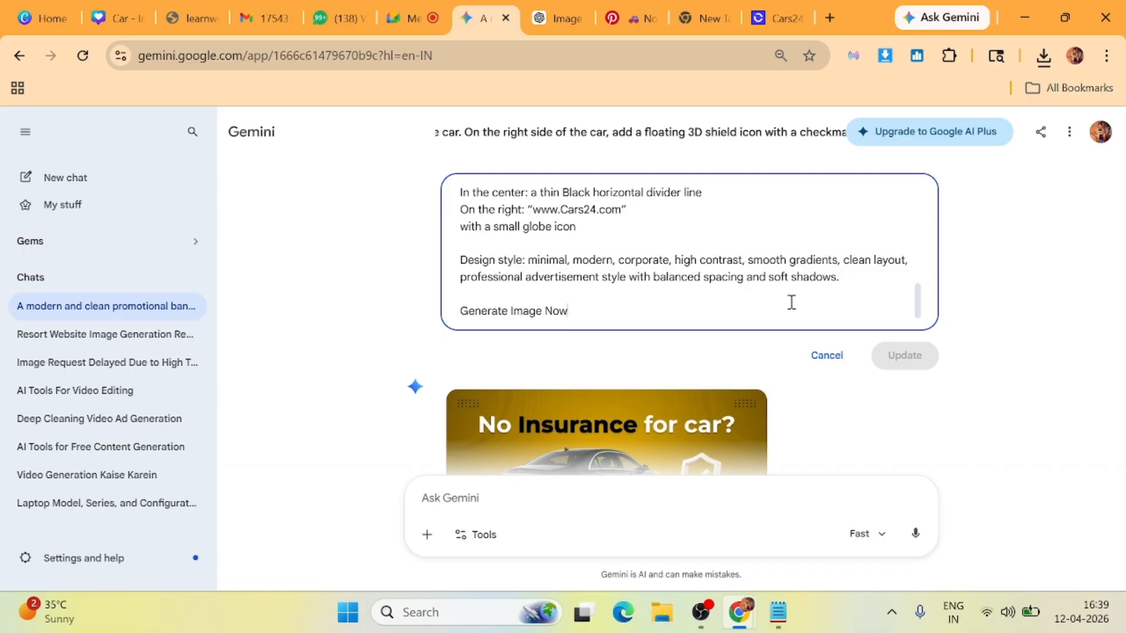
{"action": "left_click", "coordinate": [847, 279]}
{"action": "key", "text": "BackSpace"}
{"action": "key", "text": "BackSpace"}
{"action": "key", "text": "BackSpace"}
{"action": "key", "text": "BackSpace"}
{"action": "key", "text": "BackSpace"}
{"action": "key", "text": "BackSpace"}
{"action": "key", "text": "BackSpace"}
{"action": "key", "text": "BackSpace"}
{"action": "key", "text": "BackSpace"}
{"action": "key", "text": "BackSpace"}
{"action": "key", "text": "BackSpace"}
{"action": "key", "text": "BackSpace"}
{"action": "key", "text": "BackSpace"}
{"action": "key", "text": "BackSpace"}
{"action": "key", "text": "BackSpace"}
{"action": "key", "text": "BackSpace"}
{"action": "key", "text": "BackSpace"}
{"action": "key", "text": "BackSpace"}
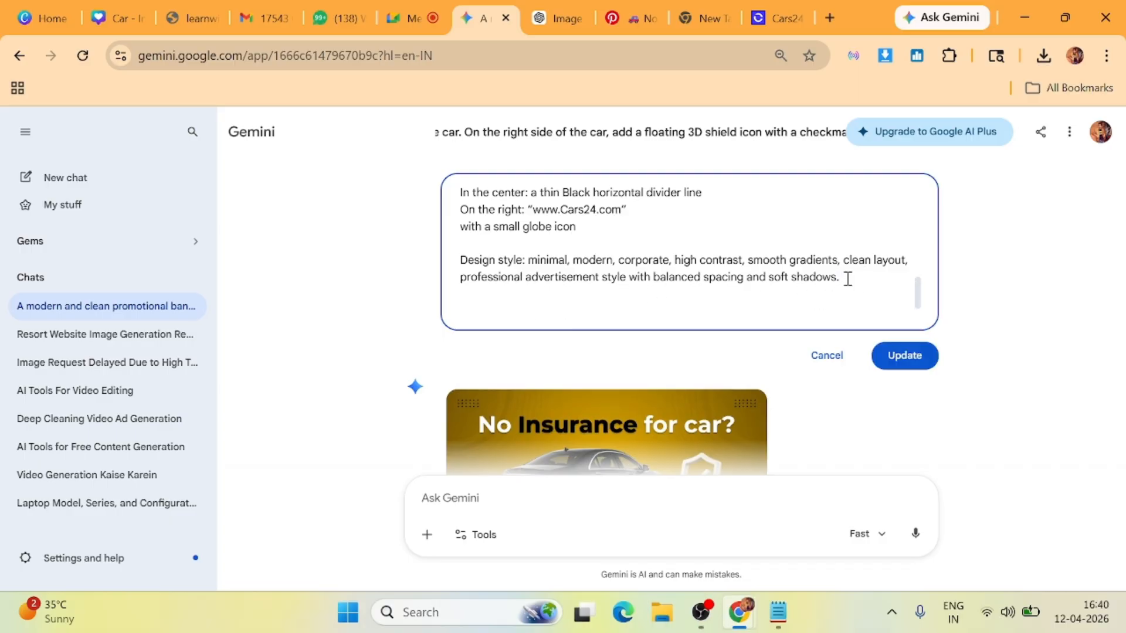
{"action": "type", "text": "Image Size Should Be"}
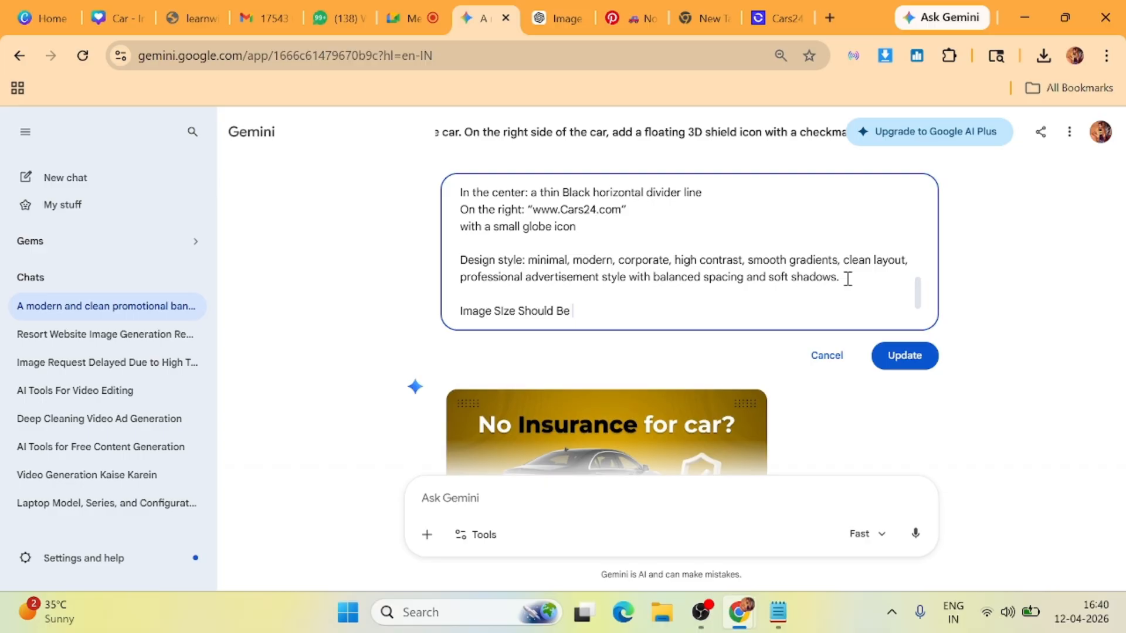
{"action": "type", "text": " 1080 by 1080 Pixel"}
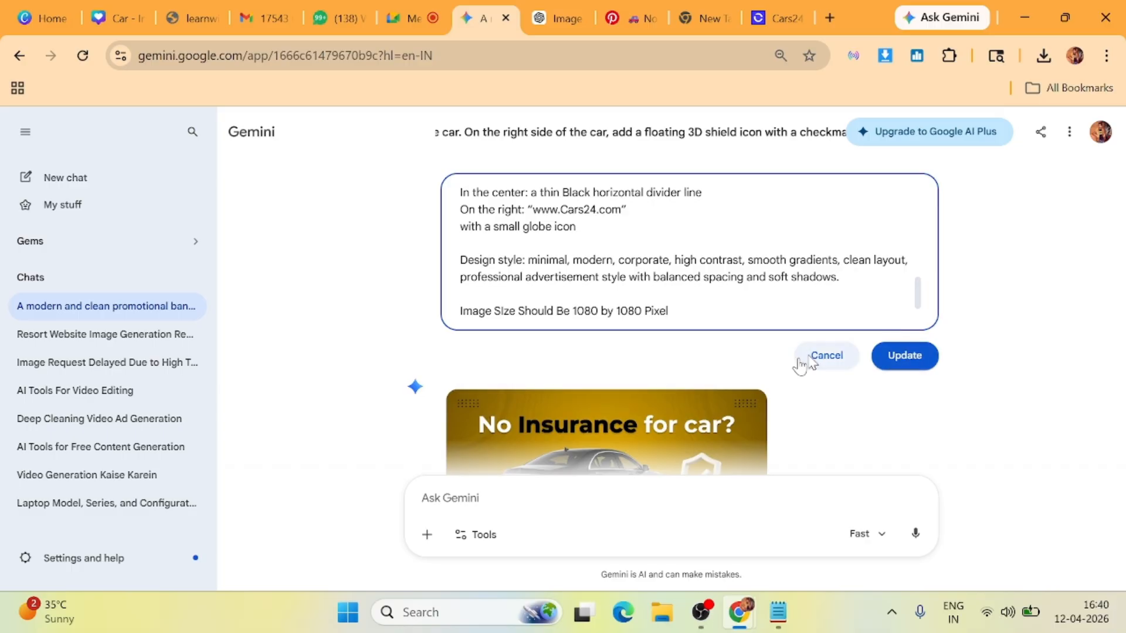
Download the existing banner at full size and resubmit the edited prompt to regenerate the image.
{"action": "left_click", "coordinate": [748, 410]}
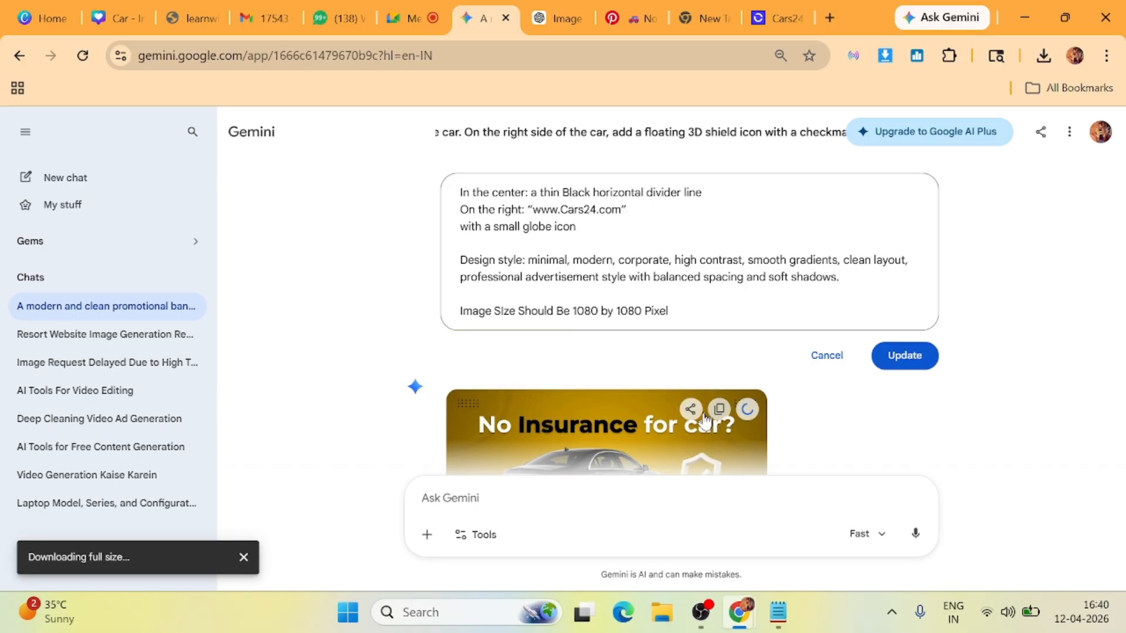
{"action": "left_click", "coordinate": [904, 356]}
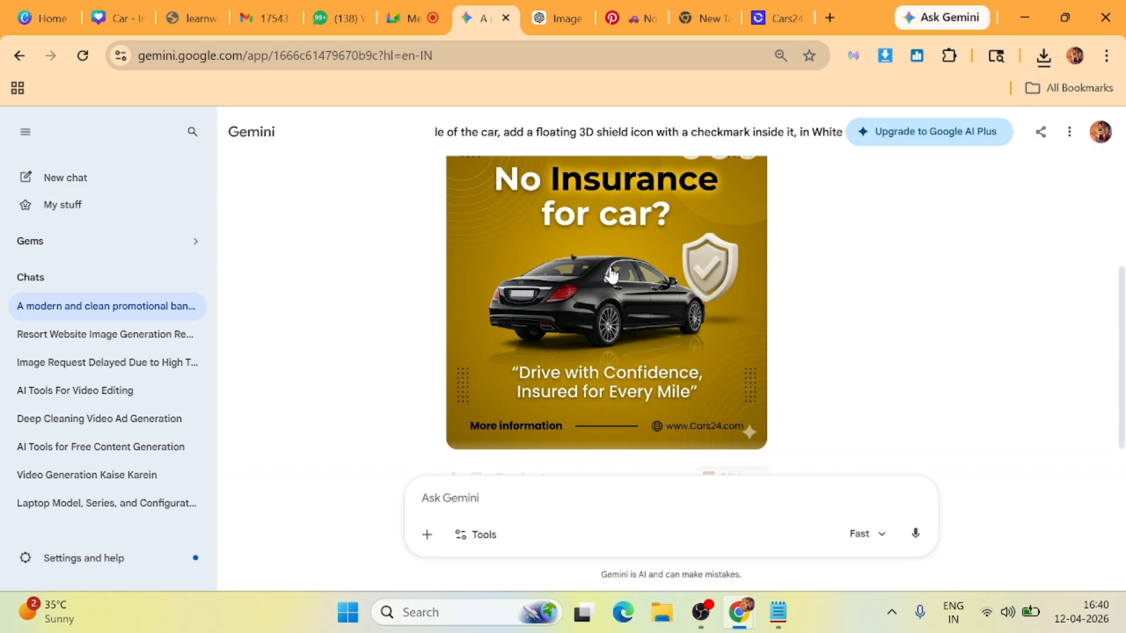
Enlarge and download the regenerated square banner, and view the downloaded file maximized in the image viewer before minimizing it.
{"action": "left_click", "coordinate": [609, 273]}
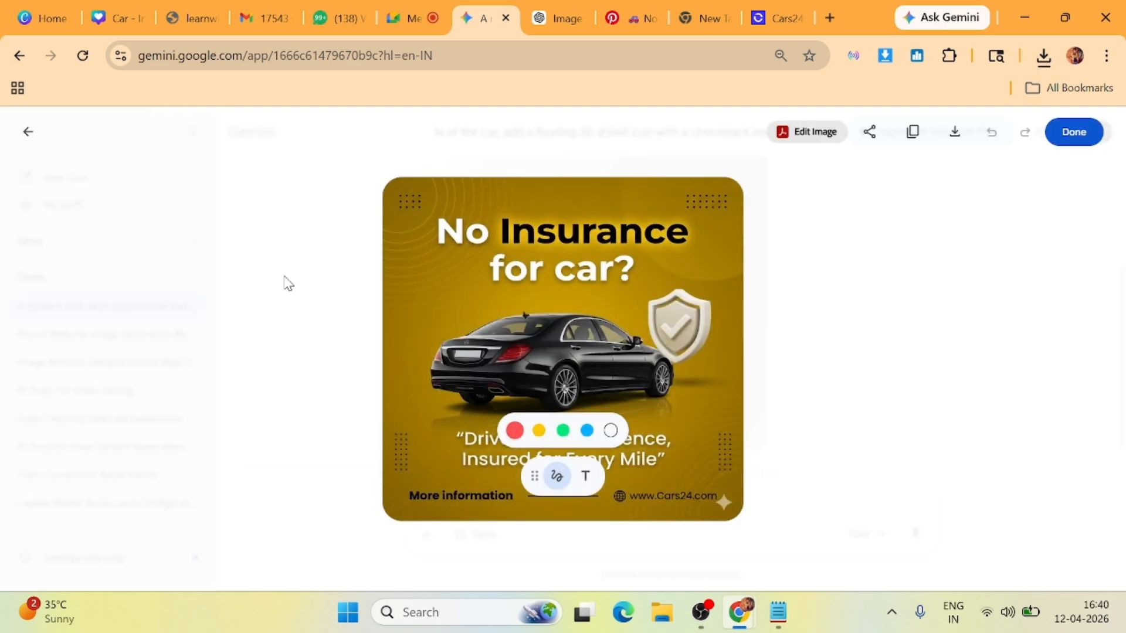
{"action": "left_click", "coordinate": [954, 133]}
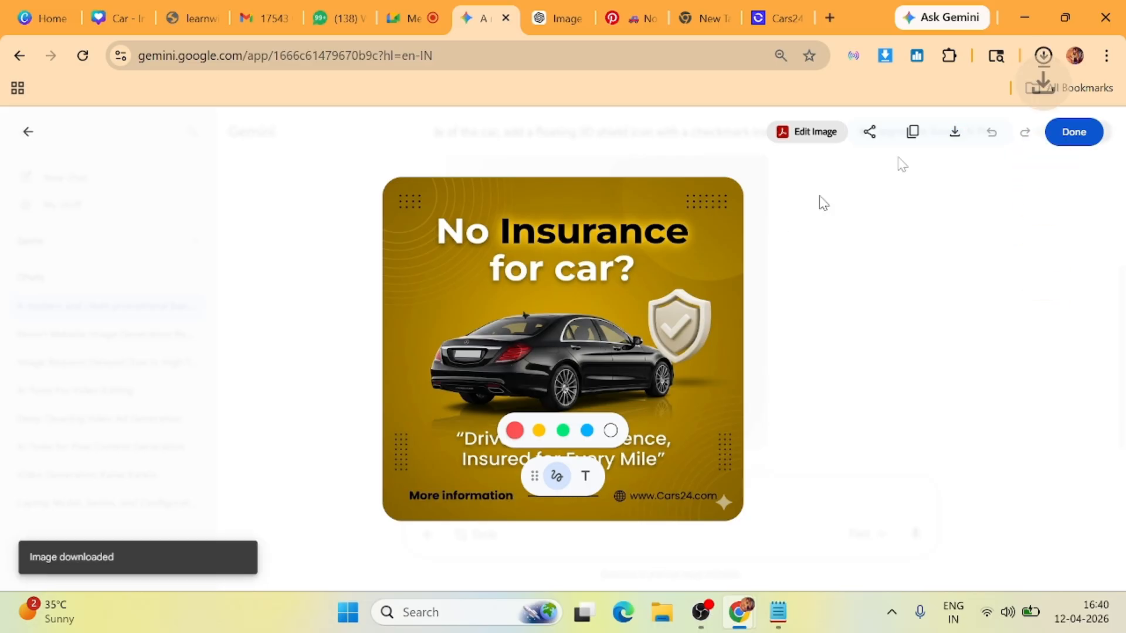
{"action": "left_click", "coordinate": [1028, 99]}
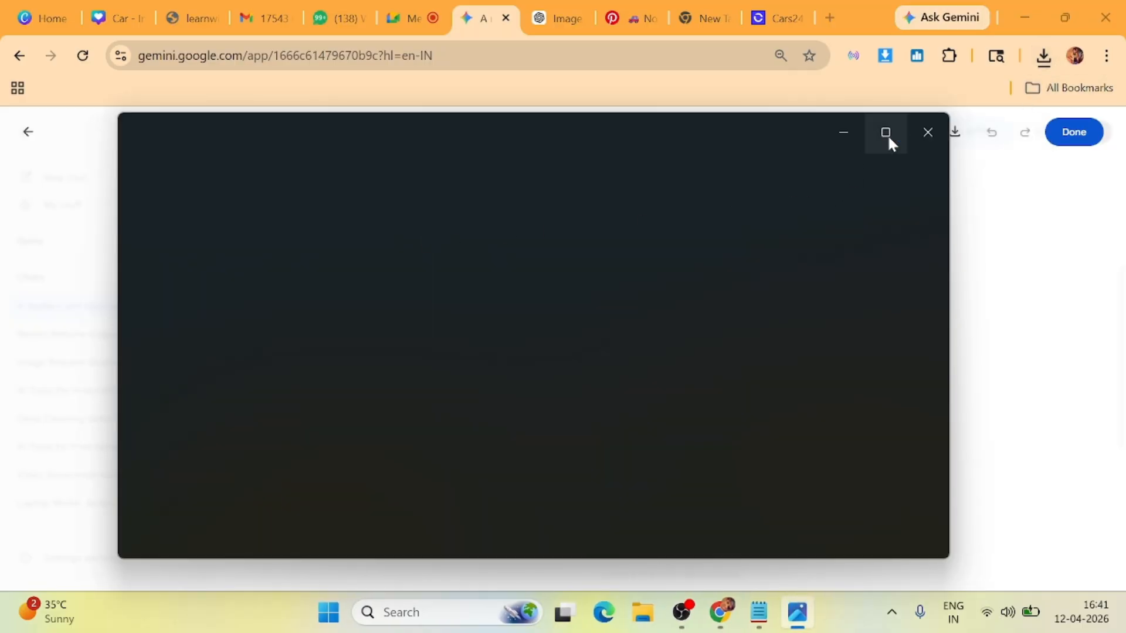
{"action": "left_click", "coordinate": [886, 133]}
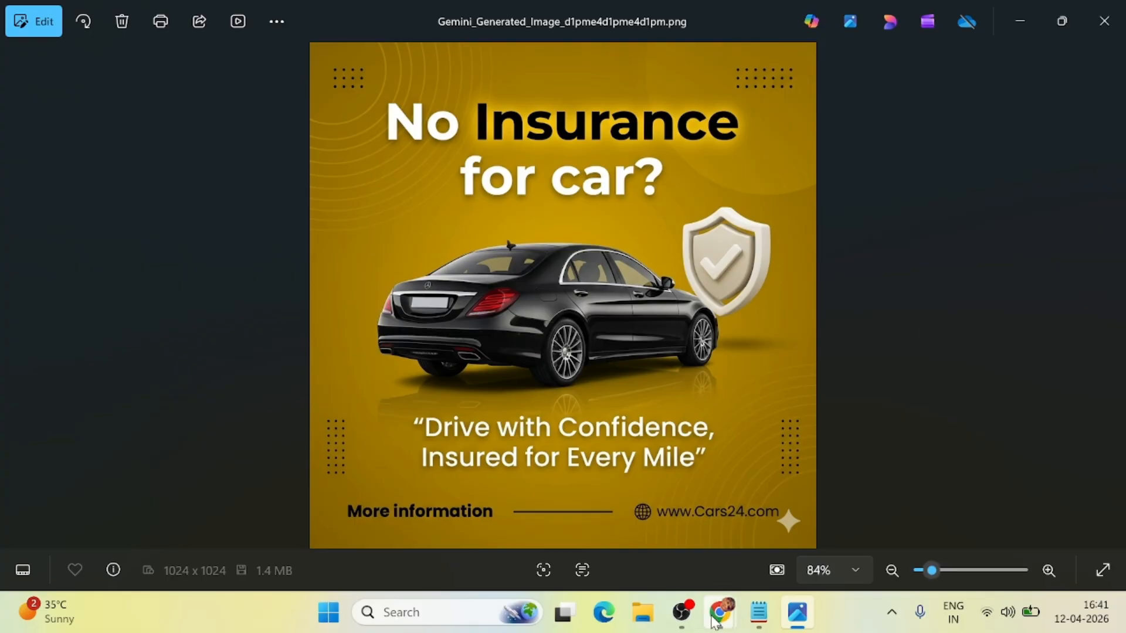
{"action": "mouse_move", "coordinate": [720, 620]}
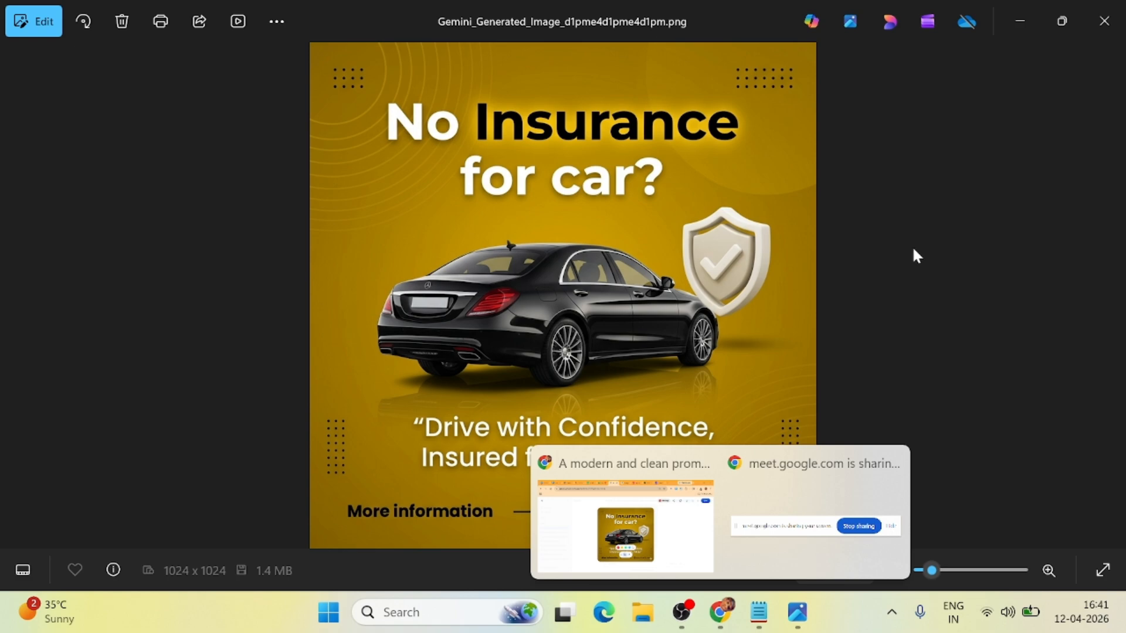
{"action": "left_click", "coordinate": [1025, 23]}
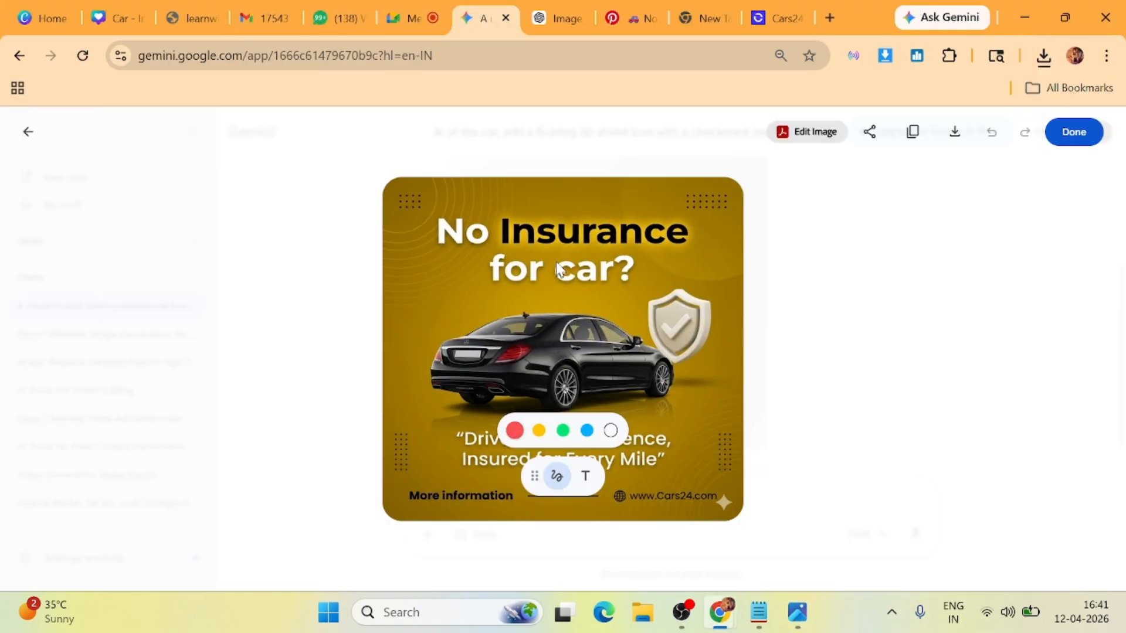
Switch to the Canva car design and review the page 3 insurance banner from its headline to its footer.
{"action": "left_click", "coordinate": [117, 19]}
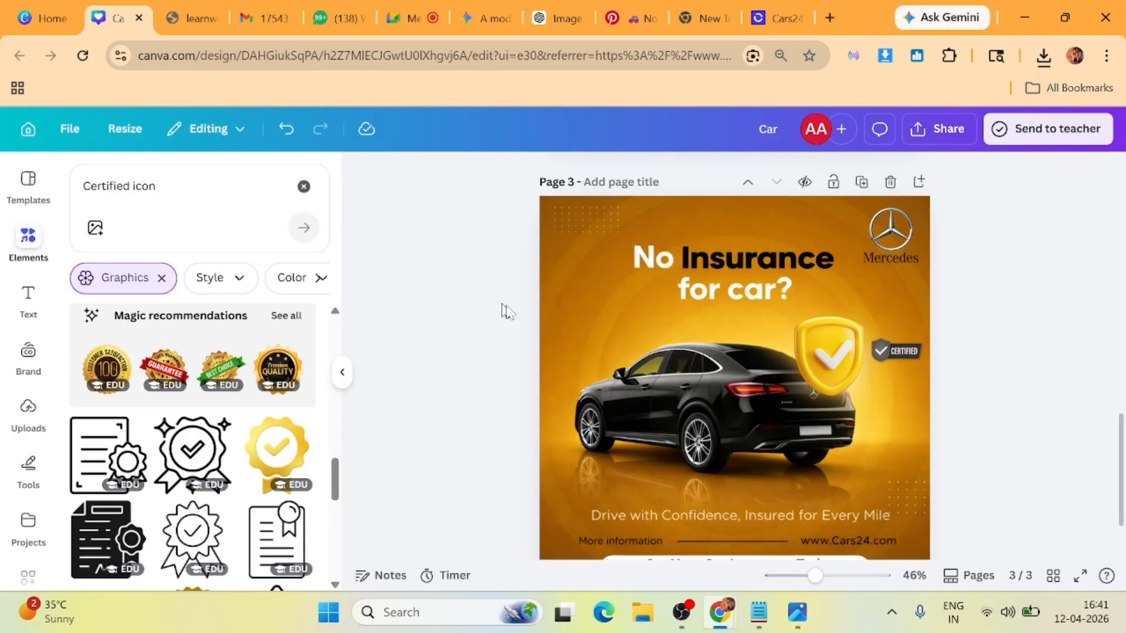
{"action": "scroll", "coordinate": [576, 312], "scroll_direction": "down", "scroll_amount": 2}
{"action": "scroll", "coordinate": [576, 312], "scroll_direction": "up", "scroll_amount": 2}
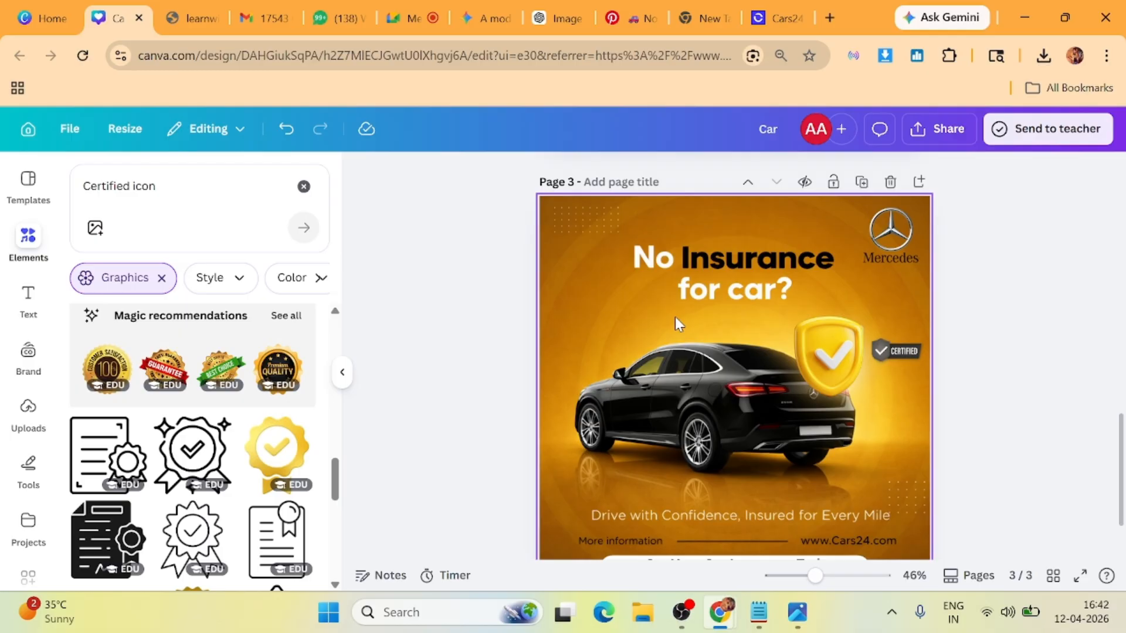
{"action": "scroll", "coordinate": [676, 318], "scroll_direction": "down", "scroll_amount": 2}
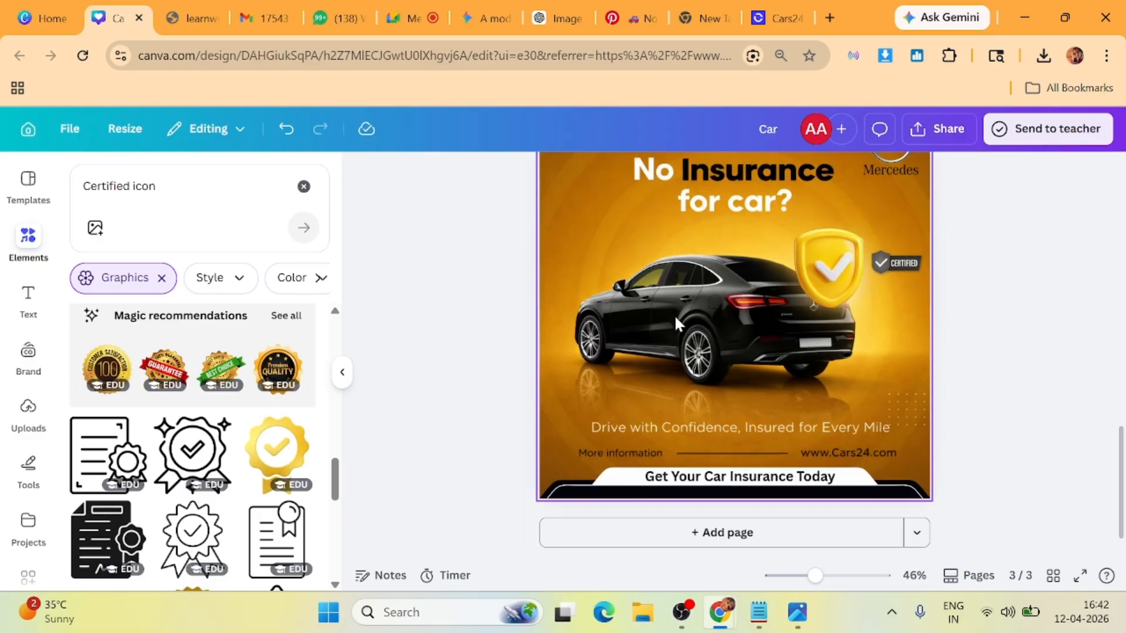
{"action": "scroll", "coordinate": [674, 314], "scroll_direction": "up", "scroll_amount": 10}
{"action": "scroll", "coordinate": [675, 314], "scroll_direction": "down", "scroll_amount": 8}
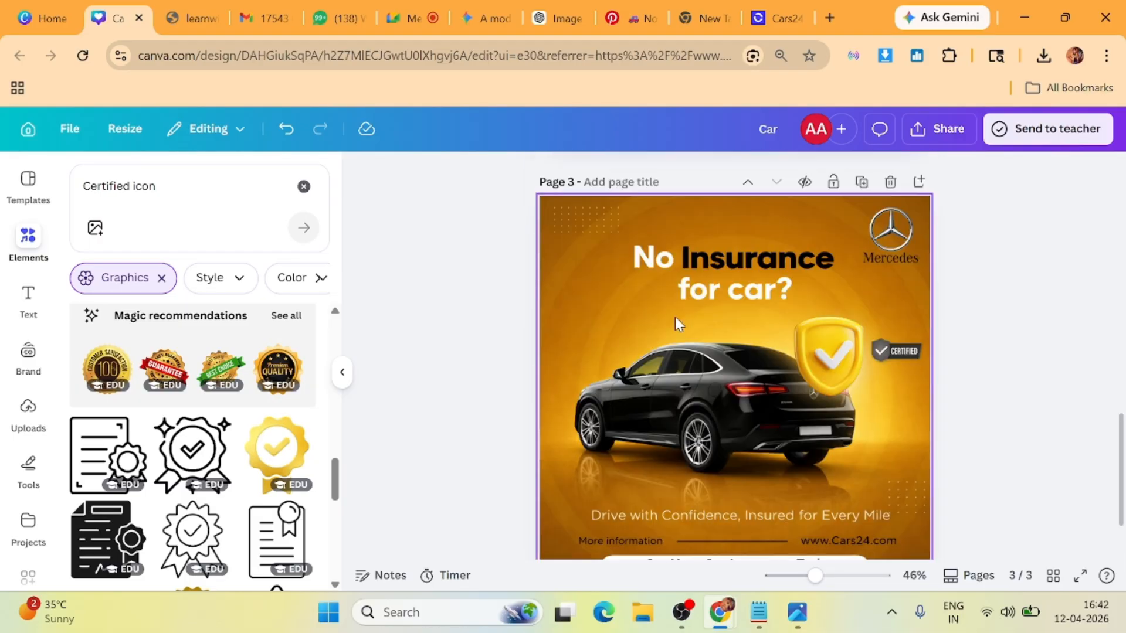